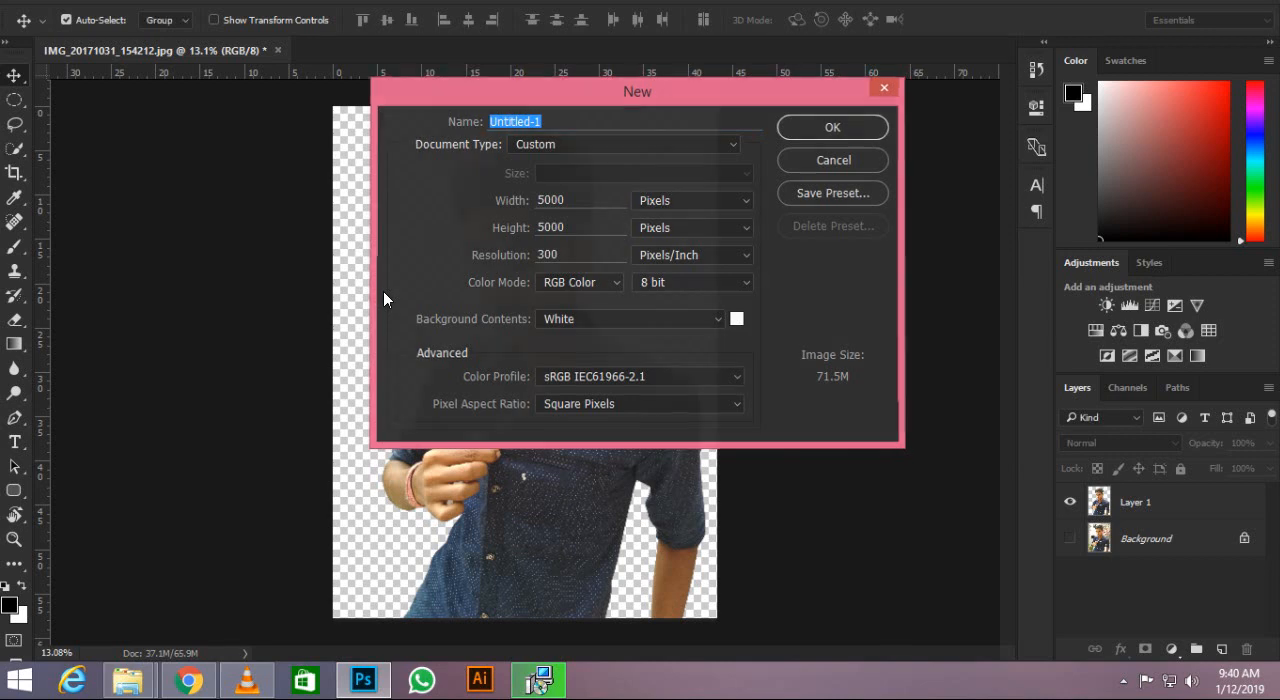
# Create a white 5000 × 5000 pixel RGB document at 300 pixels/inch and crop its width to about 15 inches.
pyautogui.press('Return')
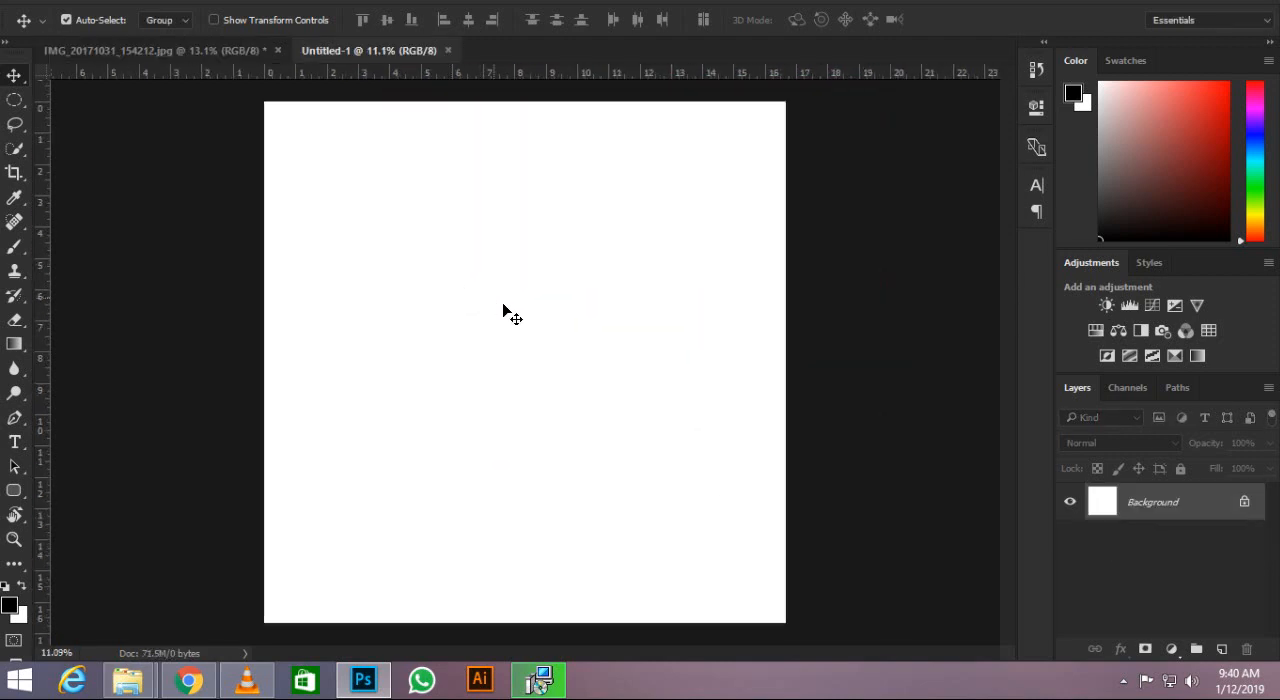
pyautogui.press('c')
pyautogui.moveTo(266, 368); pyautogui.dragTo(291, 366)
pyautogui.press('Return')
pyautogui.click(14, 80)
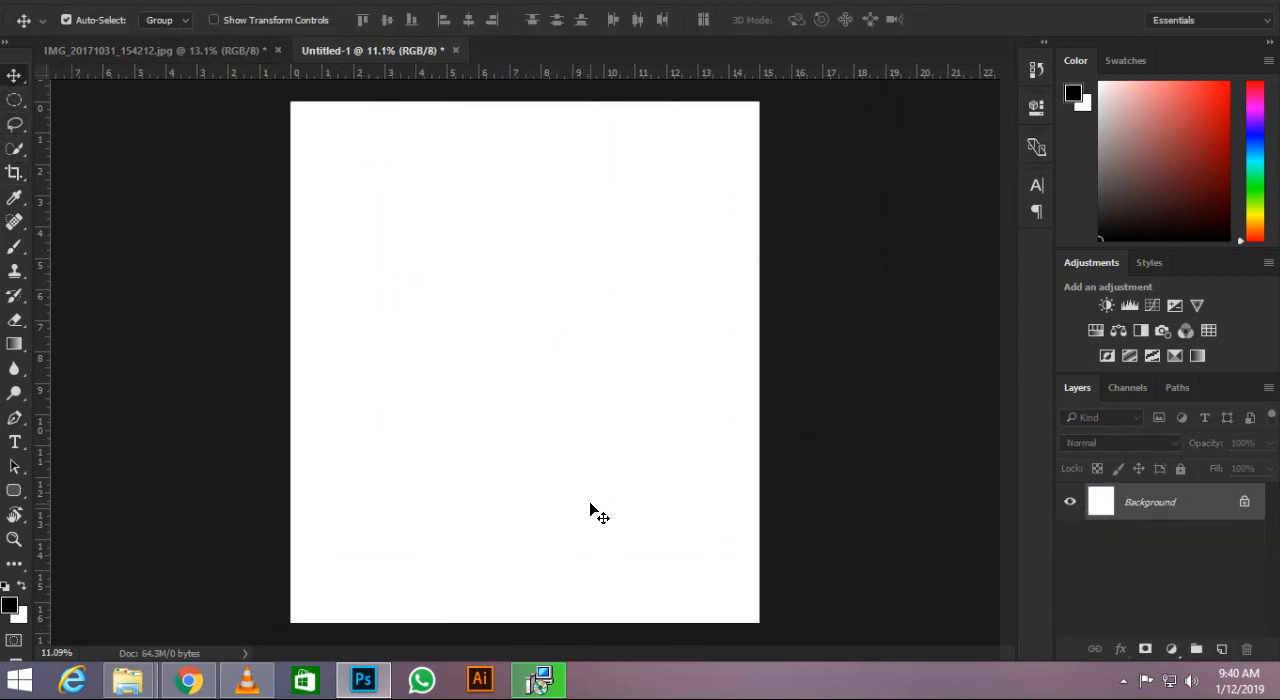
# Fill the background layer with black.
pyautogui.hotkey('alt', 'BackSpace')
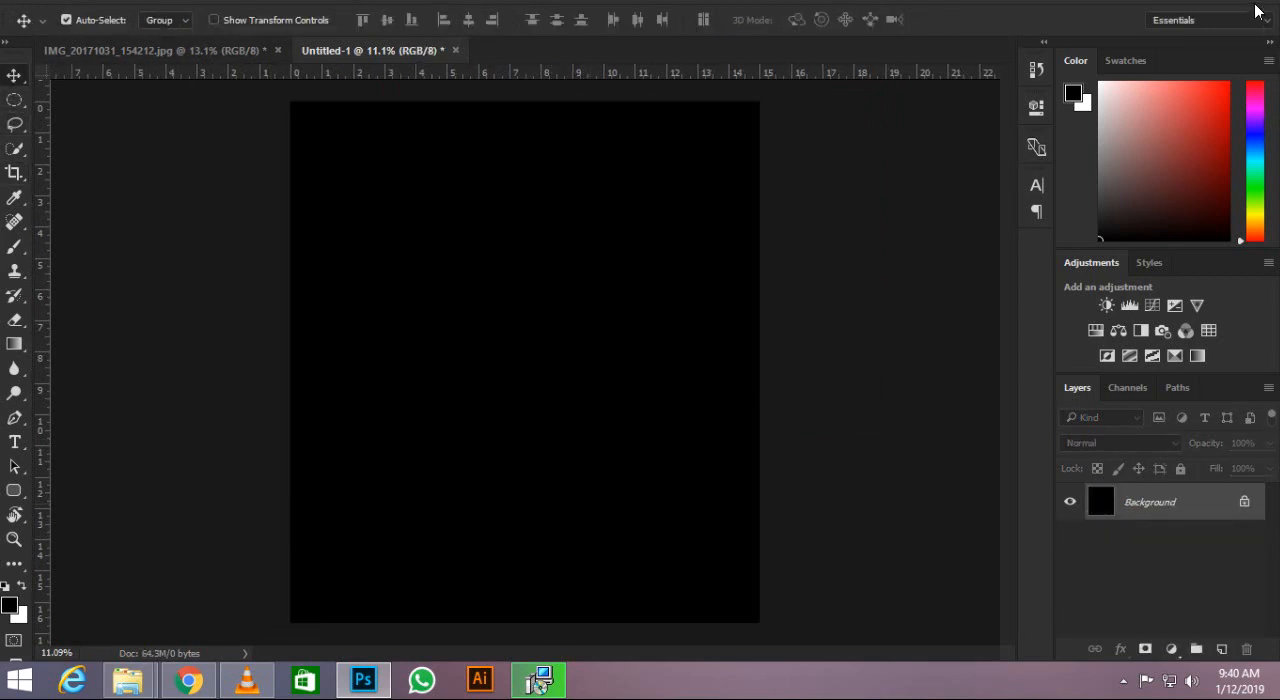
pyautogui.scroll(-7, 562, 296)
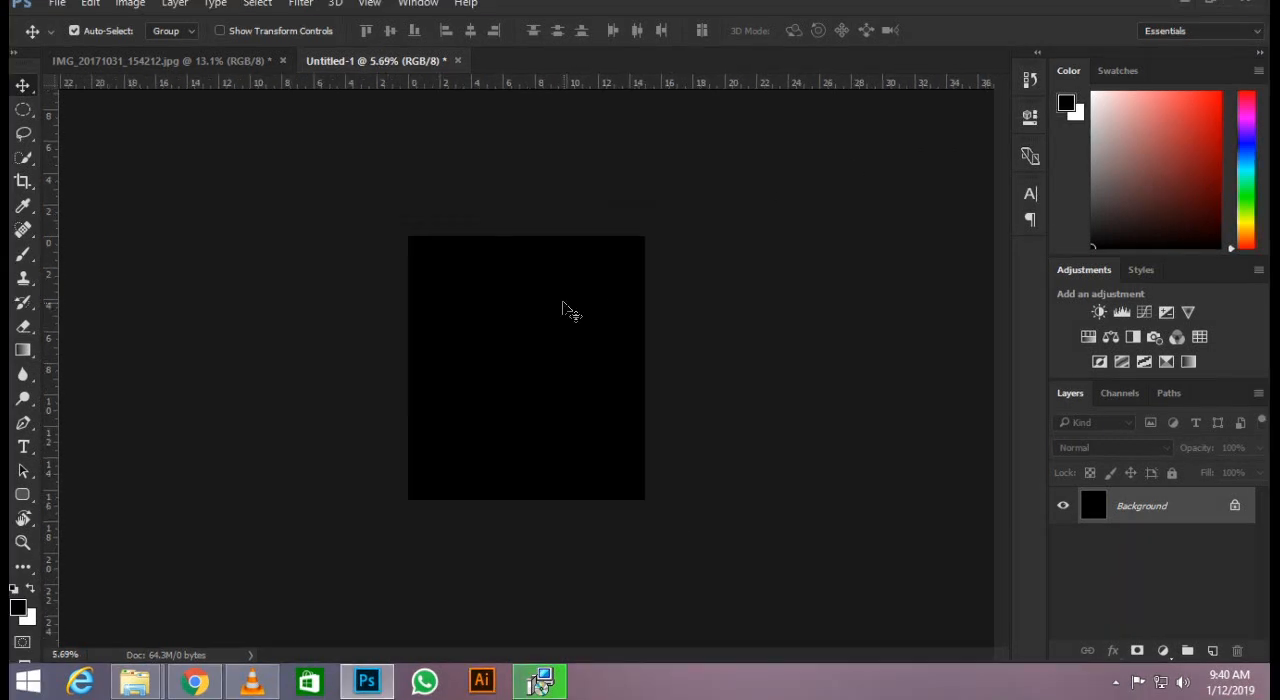
pyautogui.scroll(6, 562, 296)
pyautogui.scroll(2, 455, 188)
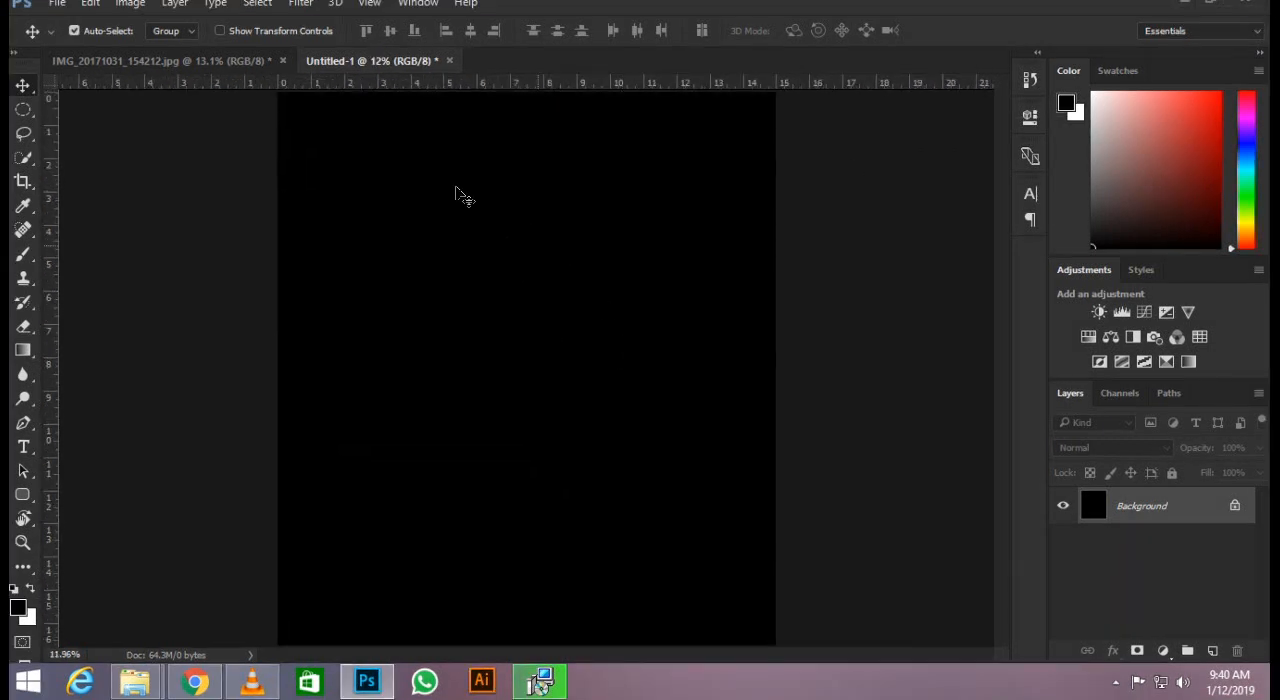
# Bring the cut-out man from IMG_20171031_154212.jpg into the black document and position him near the middle.
pyautogui.click(253, 66)
pyautogui.moveTo(505, 311); pyautogui.dragTo(475, 293)
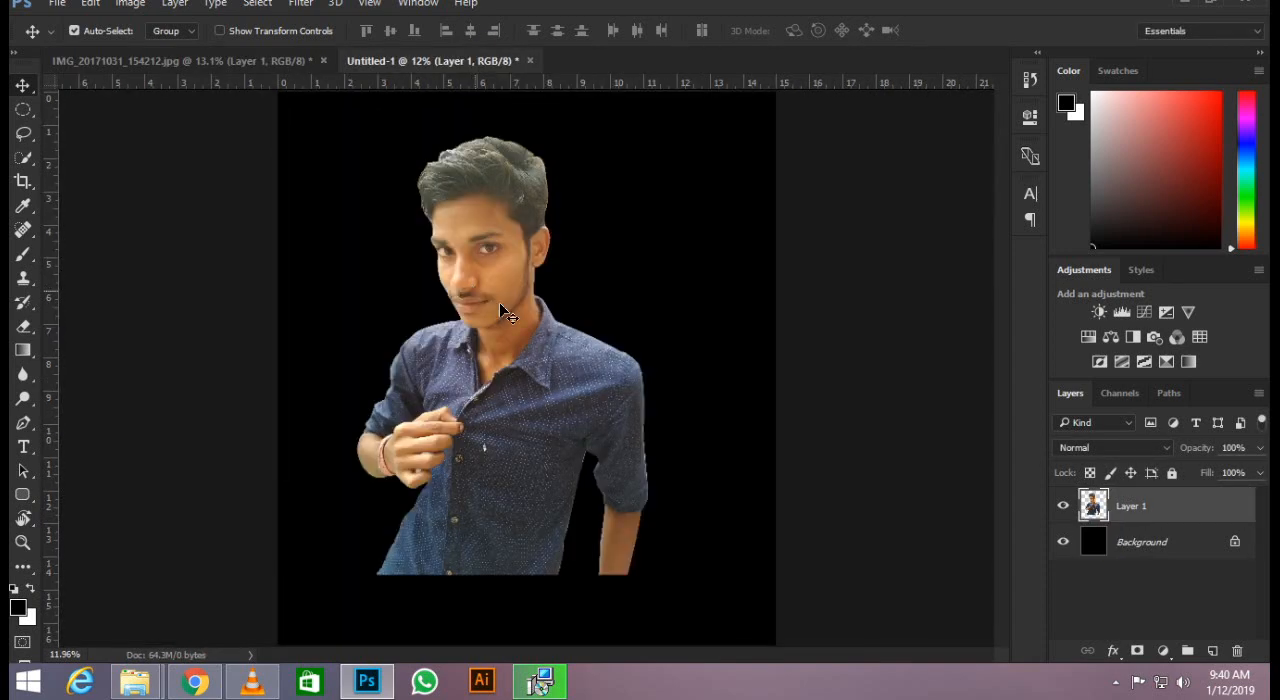
pyautogui.scroll(2, 505, 300)
pyautogui.moveTo(487, 342); pyautogui.dragTo(532, 344)
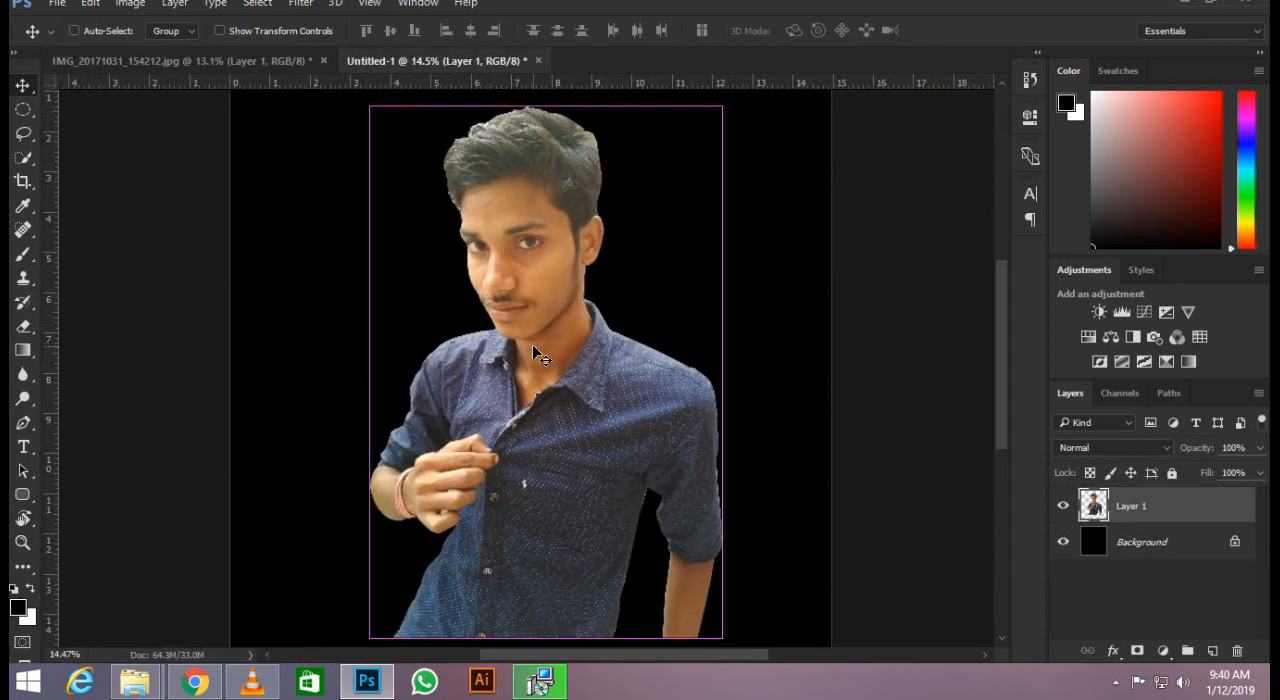
# Flip the man's layer horizontally and centre it across the canvas width.
pyautogui.hotkey('ctrl', 't')
pyautogui.rightClick(532, 344)
pyautogui.click(620, 618)
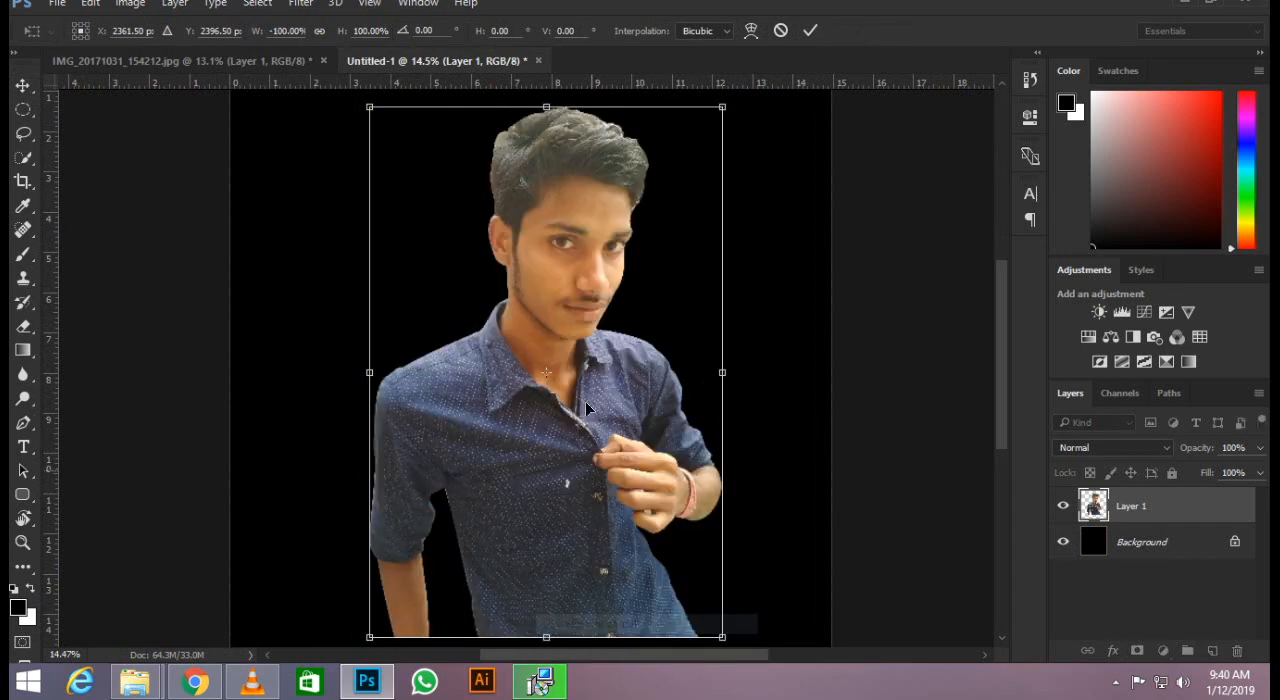
pyautogui.scroll(-2, 575, 315)
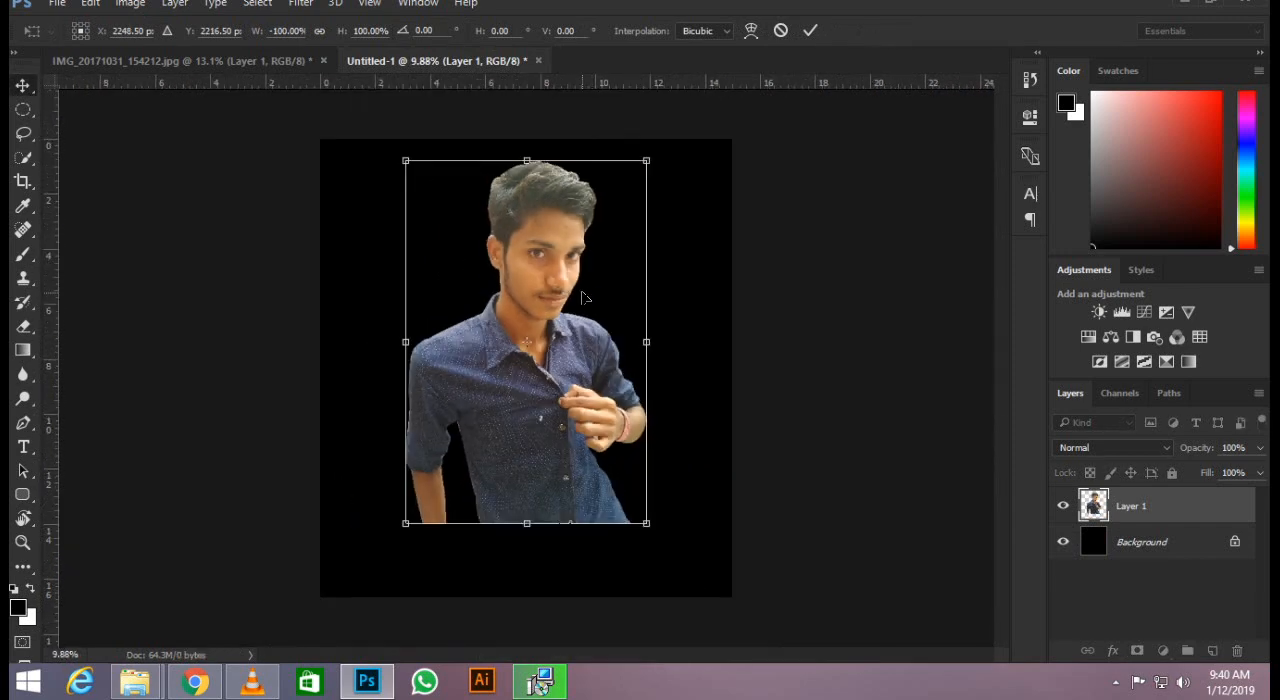
pyautogui.press('Return')
# Fade the lower edge of the man's body into the black background with a soft round 1100 px eraser.
pyautogui.press('e')
pyautogui.scroll(1, 597, 517)
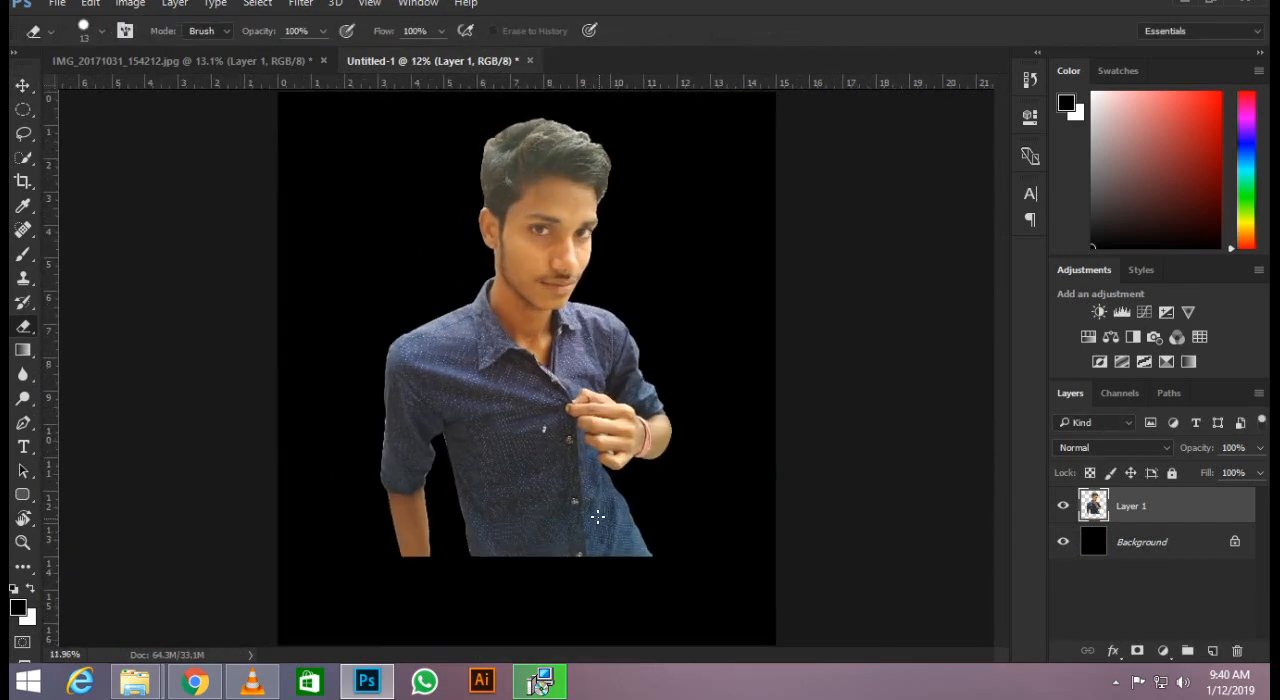
pyautogui.press(']')
pyautogui.press(']')
pyautogui.press(']')
pyautogui.press(']')
pyautogui.press(']')
pyautogui.press(']')
pyautogui.press(']')
pyautogui.press(']')
pyautogui.press(']')
pyautogui.press(']')
pyautogui.moveTo(563, 594); pyautogui.dragTo(451, 591)
pyautogui.hotkey('ctrl', 'z')
pyautogui.rightClick(575, 432)
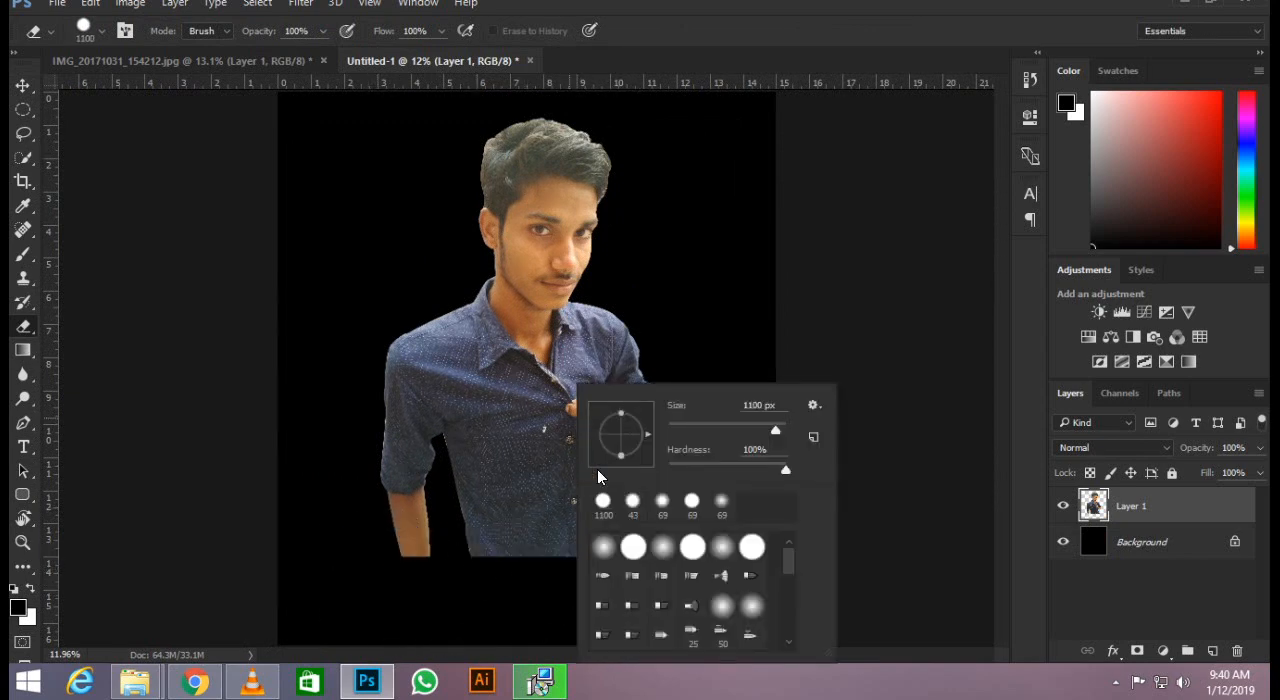
pyautogui.doubleClick(602, 547)
pyautogui.moveTo(405, 585)
pyautogui.mouseDown()
pyautogui.moveTo(716, 596)
pyautogui.moveTo(384, 597)
pyautogui.moveTo(607, 588)
pyautogui.moveTo(808, 600)
pyautogui.moveTo(763, 563)
pyautogui.moveTo(654, 541)
pyautogui.moveTo(351, 548)
pyautogui.moveTo(750, 550)
pyautogui.moveTo(640, 560)
pyautogui.mouseUp()
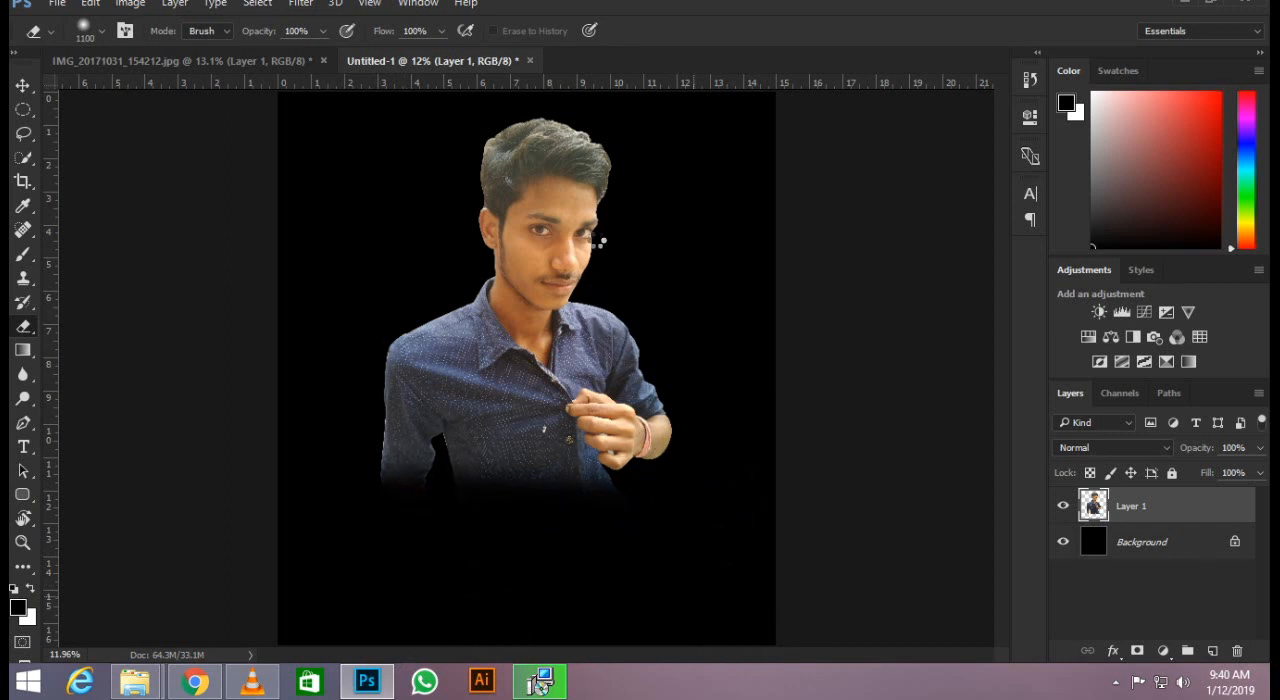
# Apply the Camera Raw filter to the man's layer with temperature -8, exposure -0.55, contrast +31, highlights +14, shadows -14 and whites -5.
pyautogui.scroll(5, 573, 160)
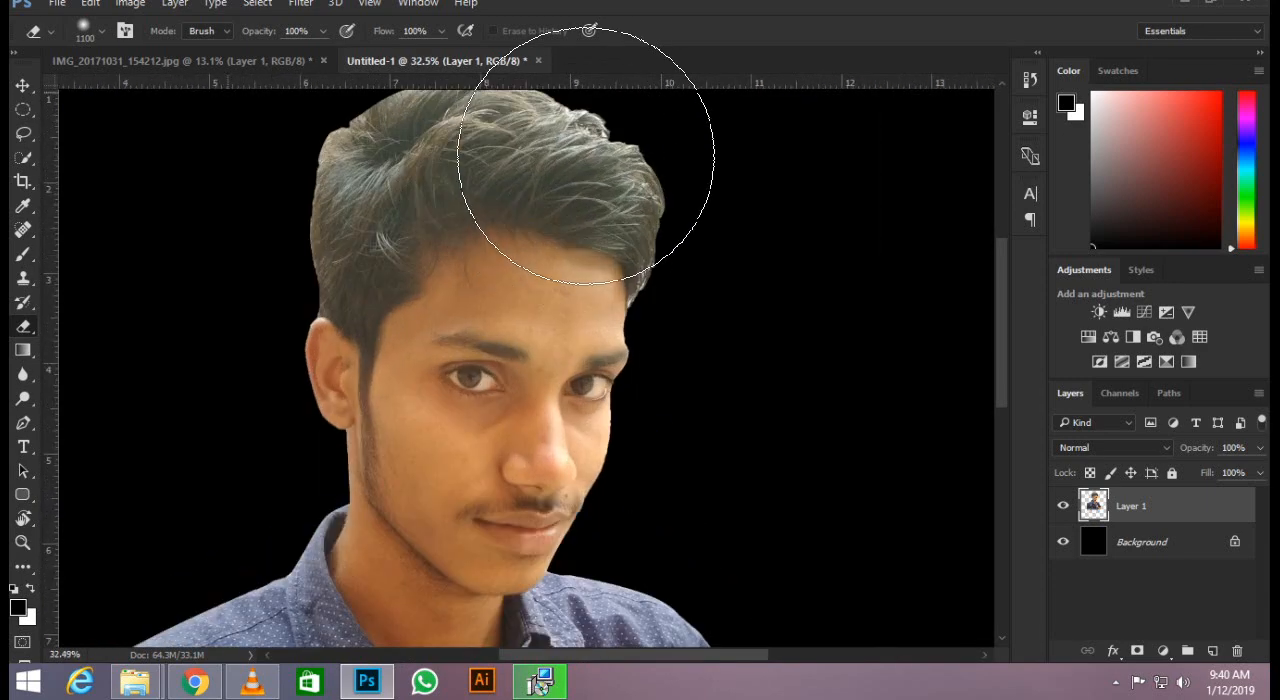
pyautogui.click(22, 86)
pyautogui.click(302, 5)
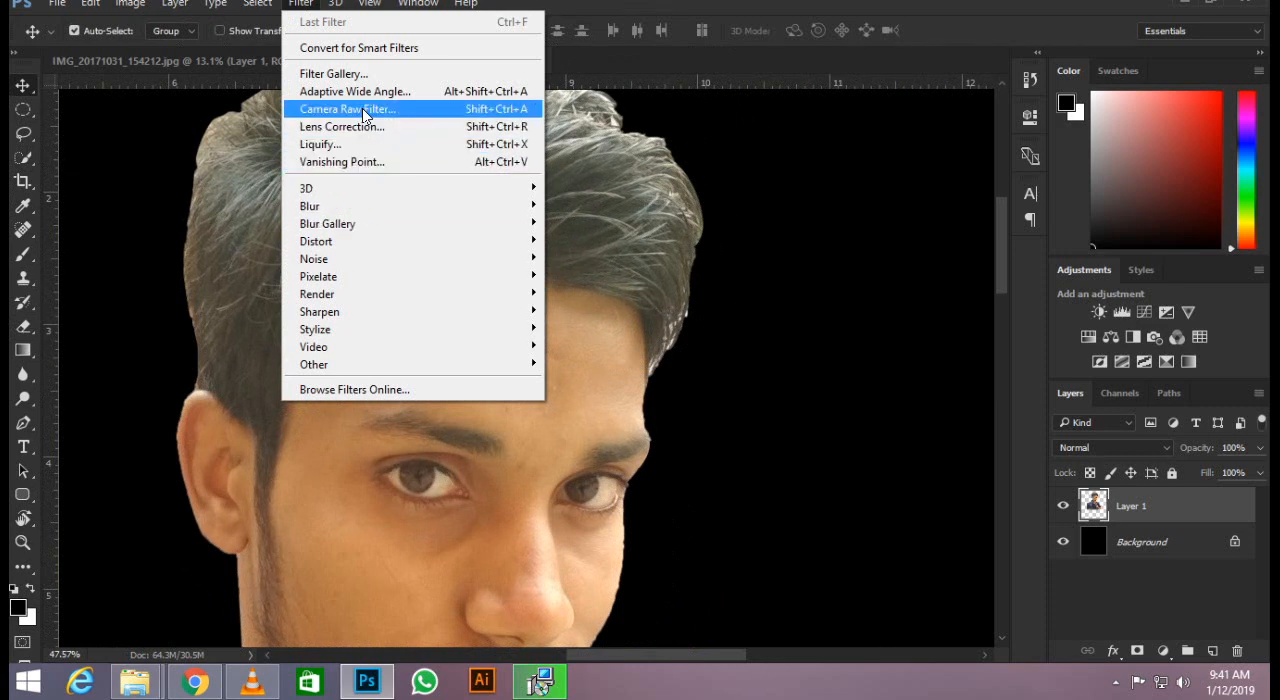
pyautogui.click(362, 108)
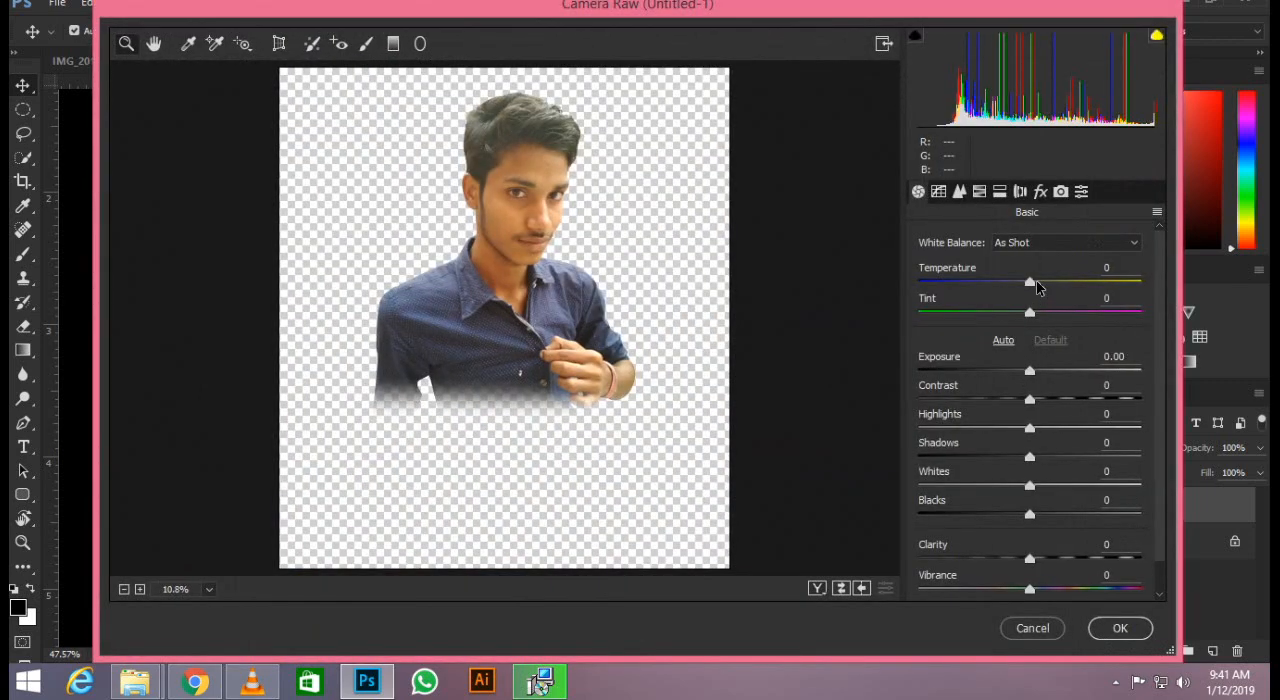
pyautogui.moveTo(1036, 284); pyautogui.dragTo(1021, 286)
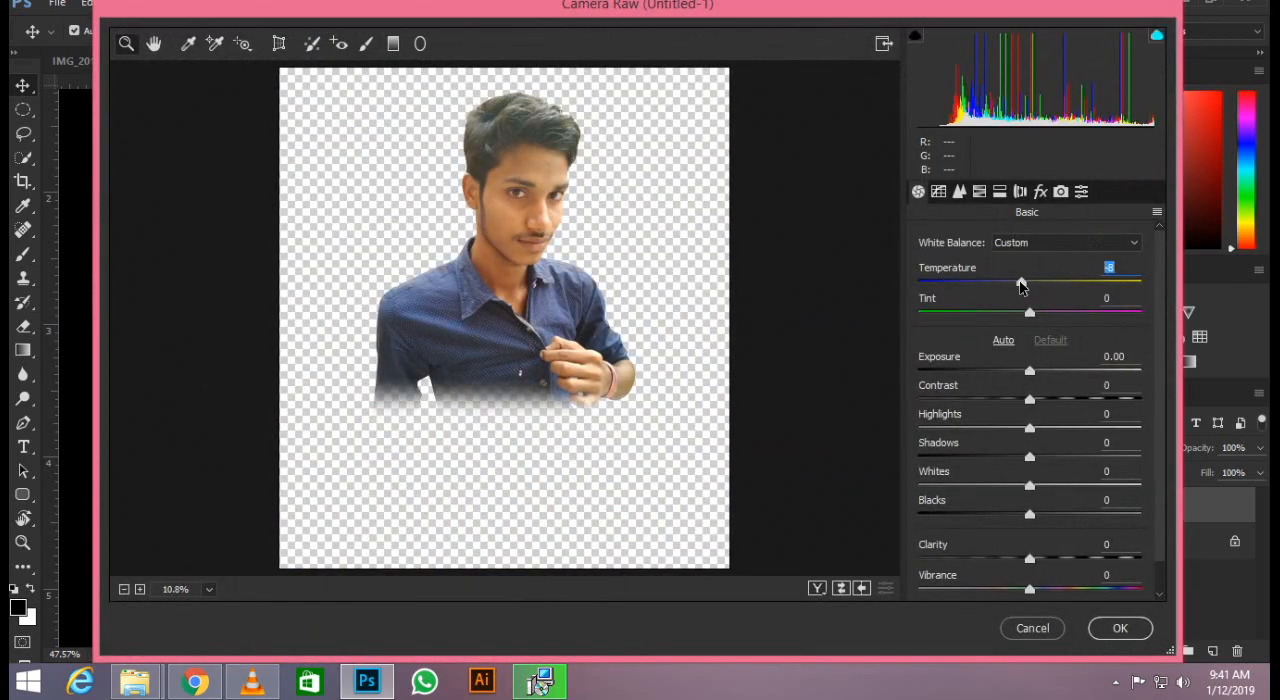
pyautogui.moveTo(1035, 375); pyautogui.dragTo(1024, 486)
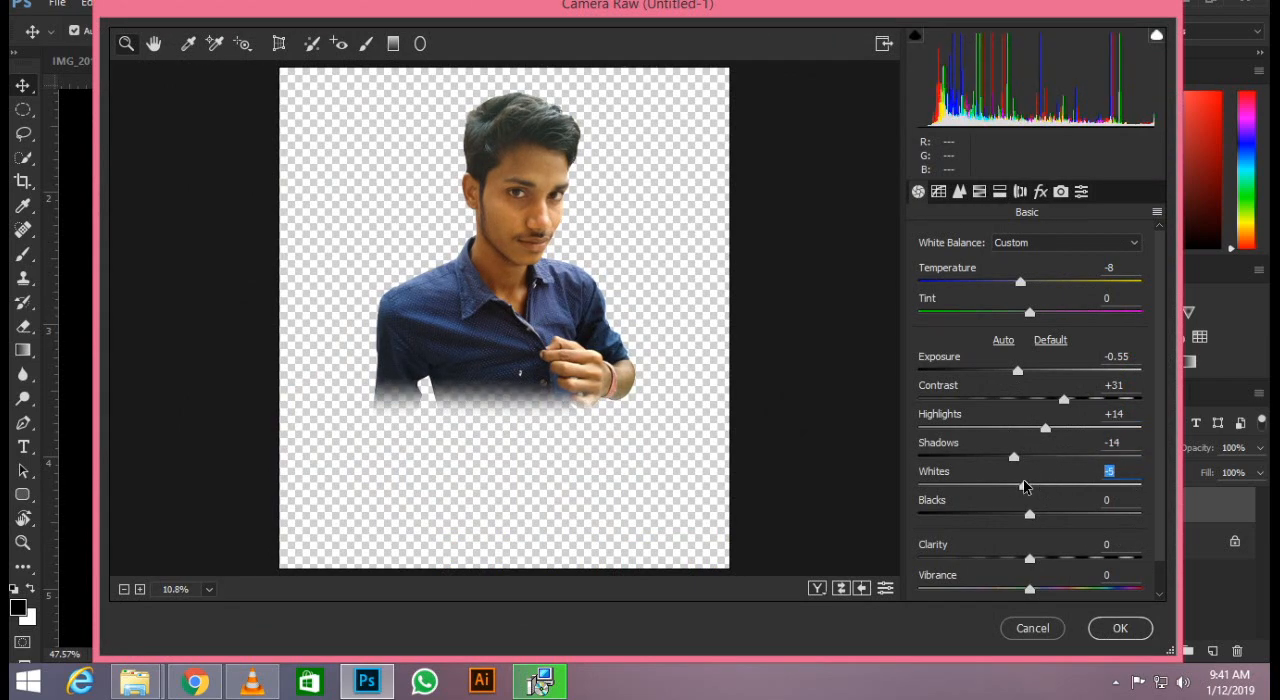
pyautogui.click(1118, 628)
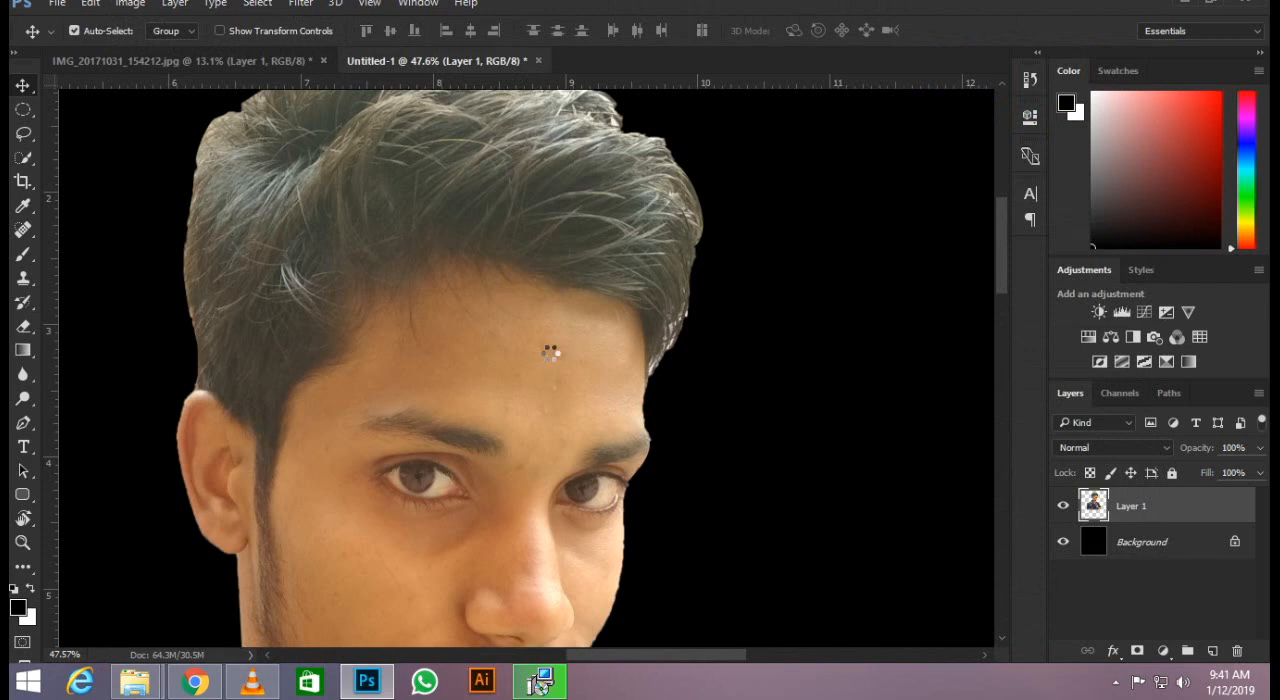
pyautogui.scroll(-8, 550, 352)
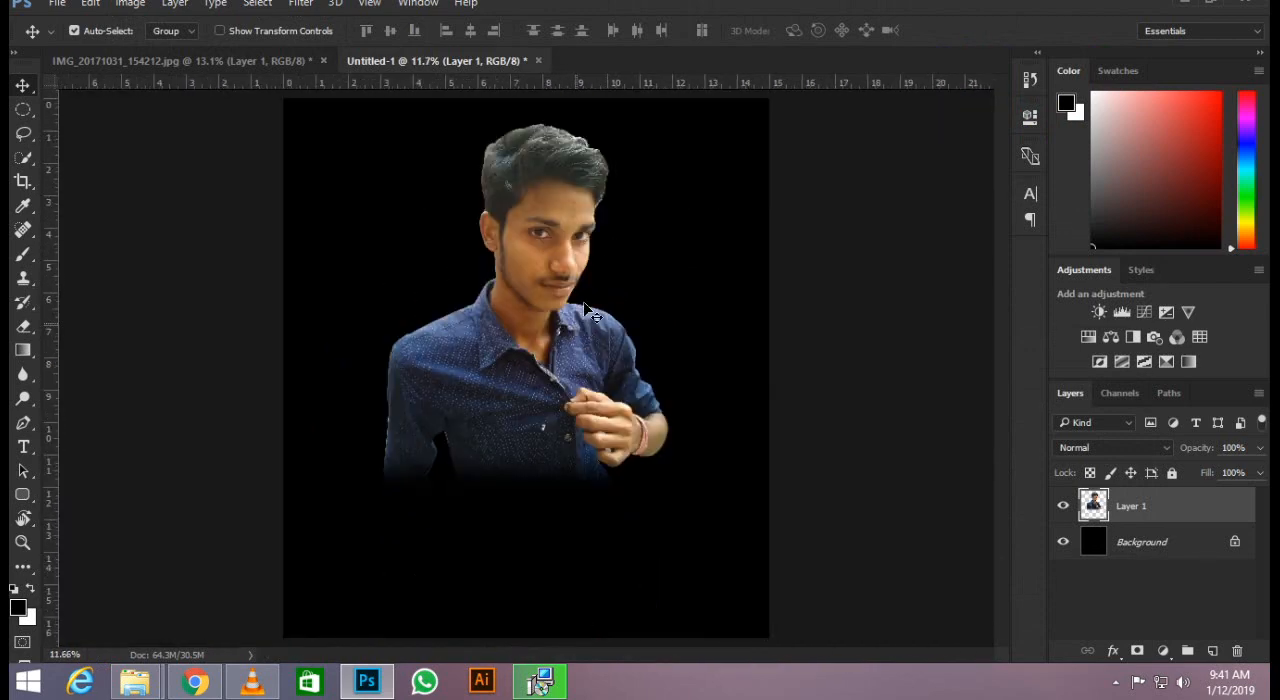
pyautogui.scroll(-1, 594, 282)
pyautogui.scroll(1, 598, 281)
pyautogui.scroll(-2, 602, 280)
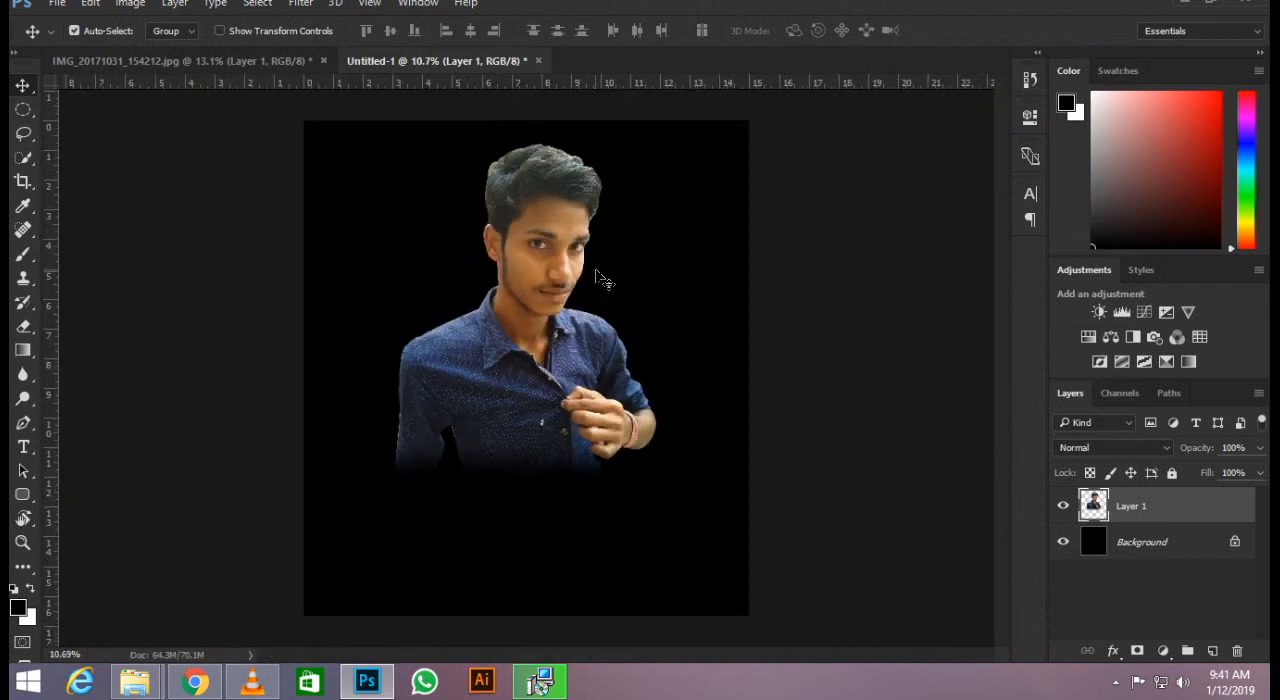
# Set up the Smudge tool for the man's hair with the 27 px spatter brush enlarged to 300 px.
pyautogui.scroll(4, 590, 185)
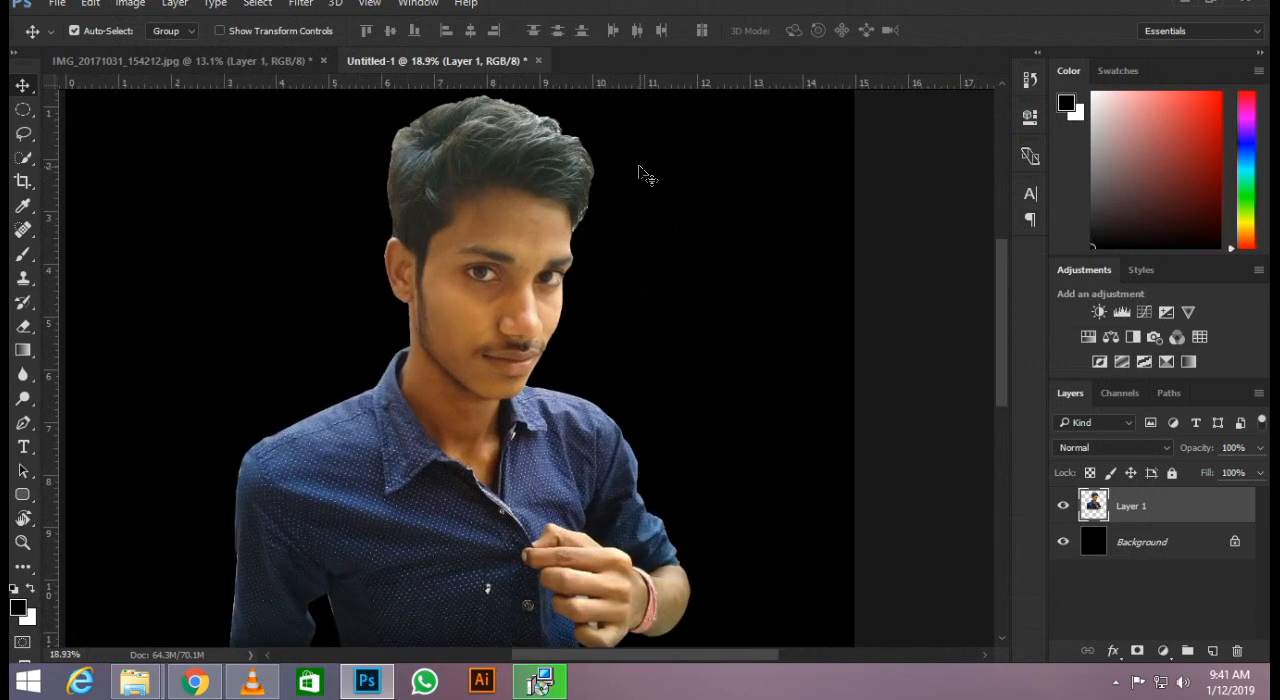
pyautogui.scroll(1, 80, 296)
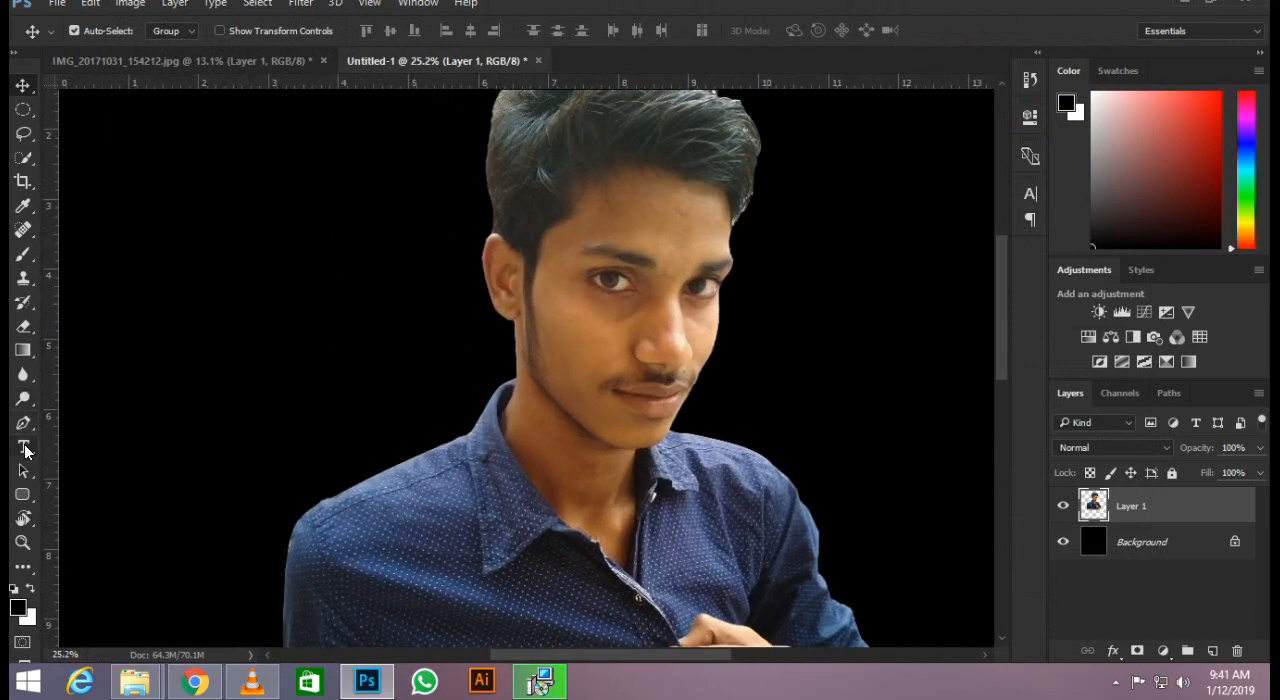
pyautogui.rightClick(22, 399)
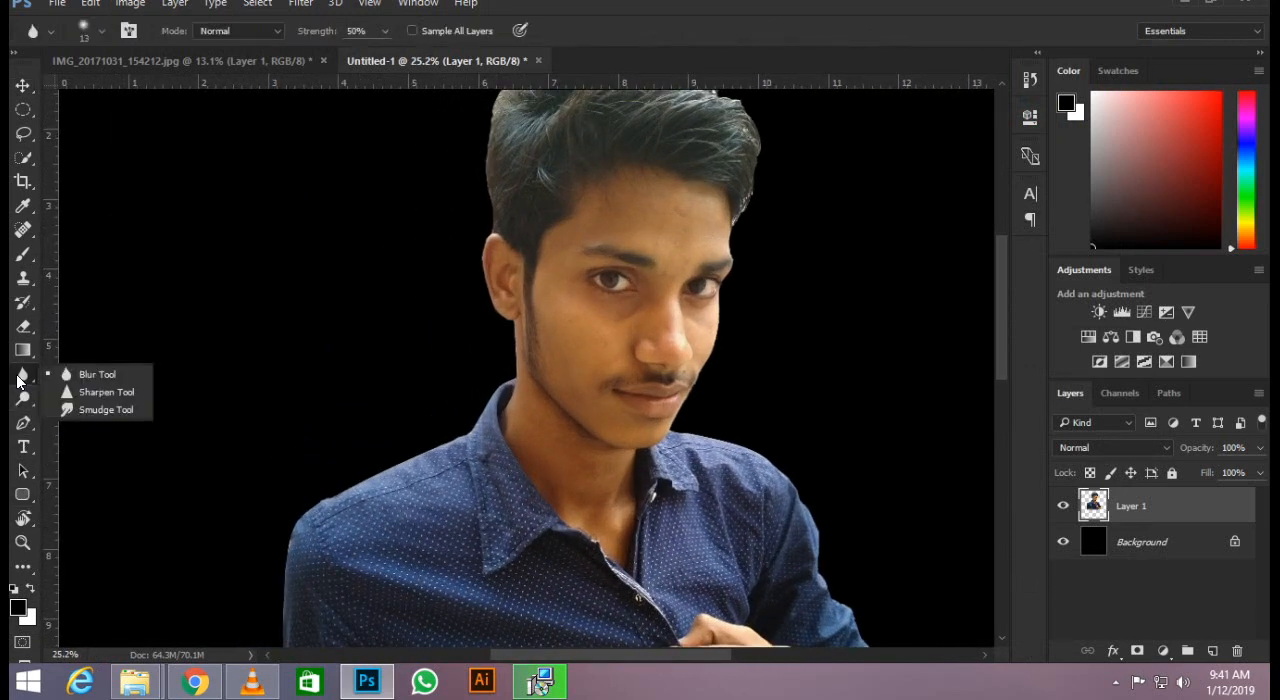
pyautogui.click(82, 411)
pyautogui.scroll(3, 611, 238)
pyautogui.moveTo(611, 238); pyautogui.dragTo(587, 355)
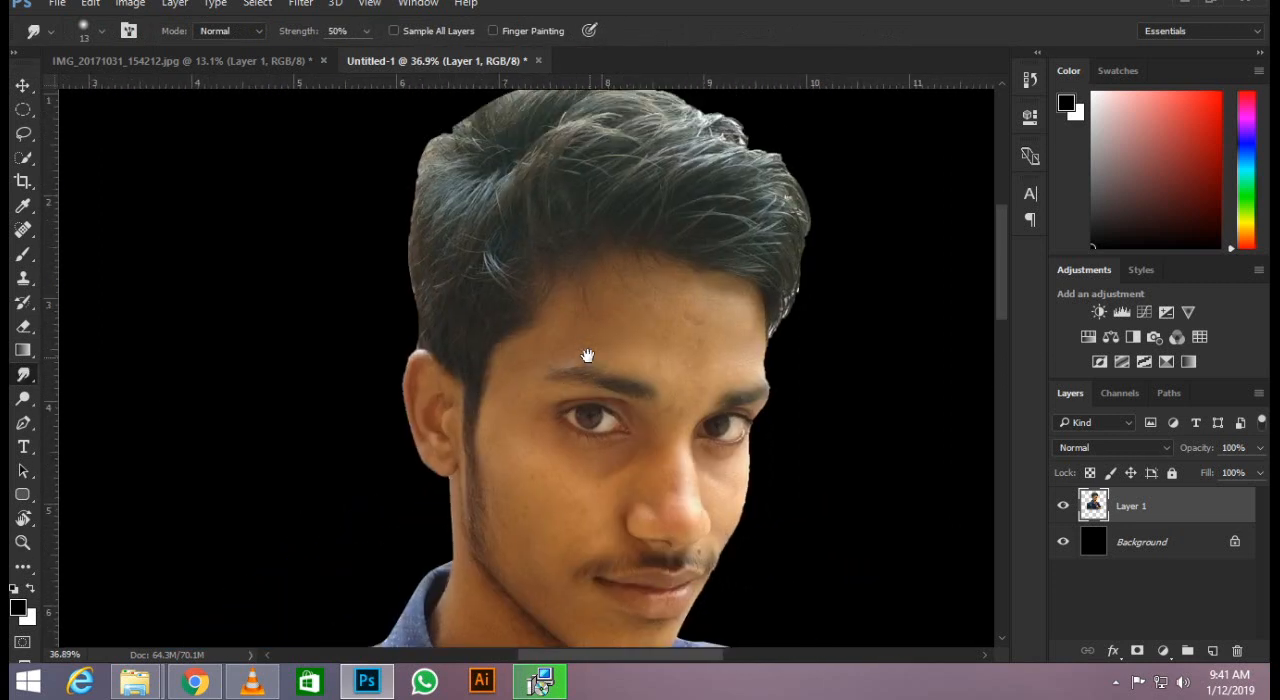
pyautogui.rightClick(545, 302)
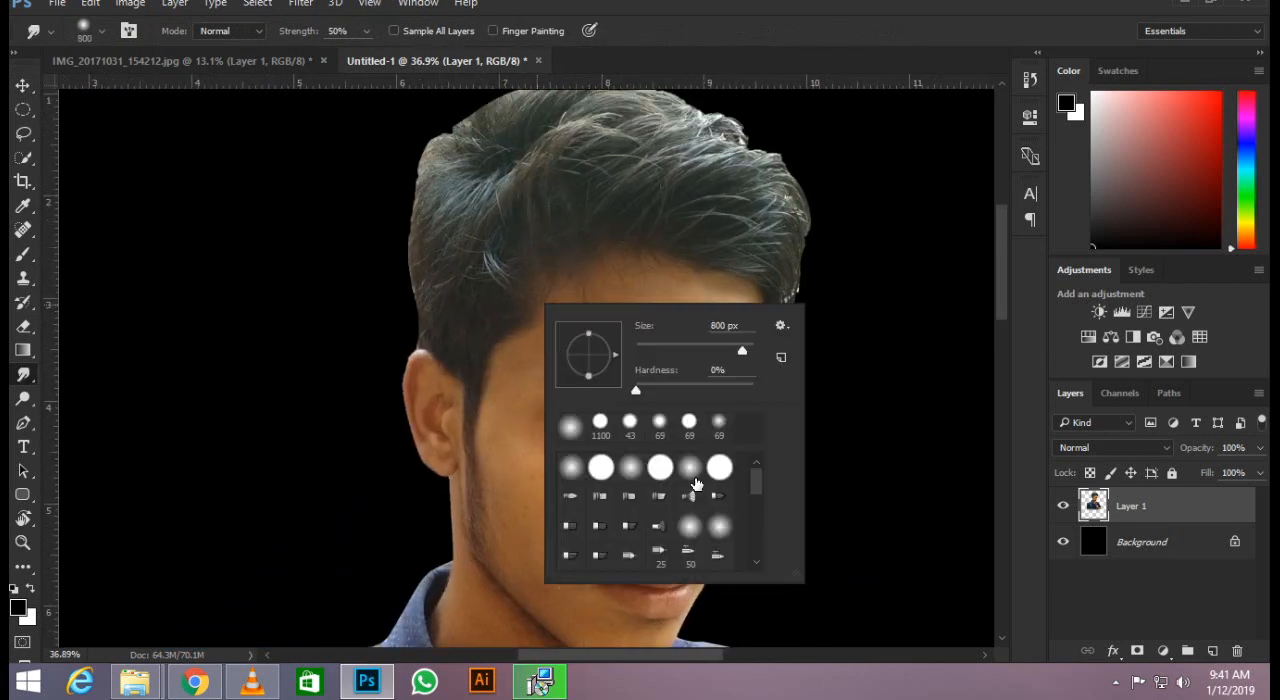
pyautogui.scroll(-5, 680, 495)
pyautogui.doubleClick(571, 482)
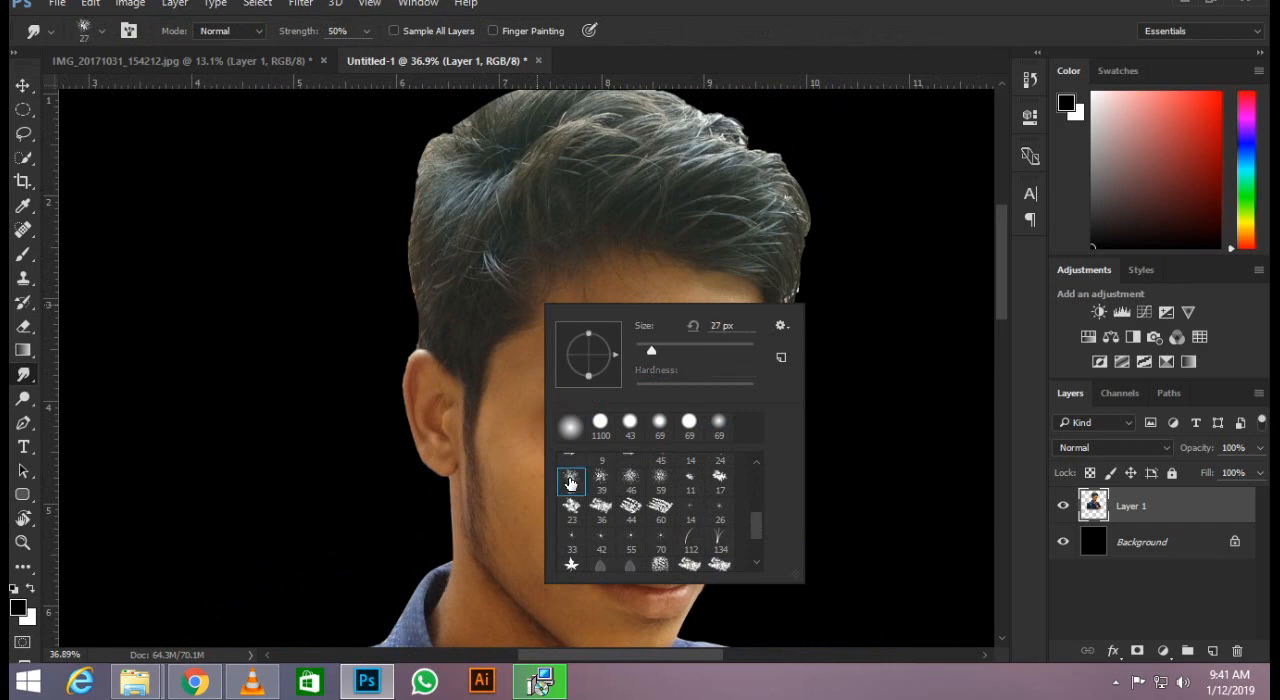
pyautogui.press(']')
pyautogui.press(']')
pyautogui.press(']')
pyautogui.press(']')
pyautogui.press(']')
pyautogui.press(']')
pyautogui.press(']')
pyautogui.press(']')
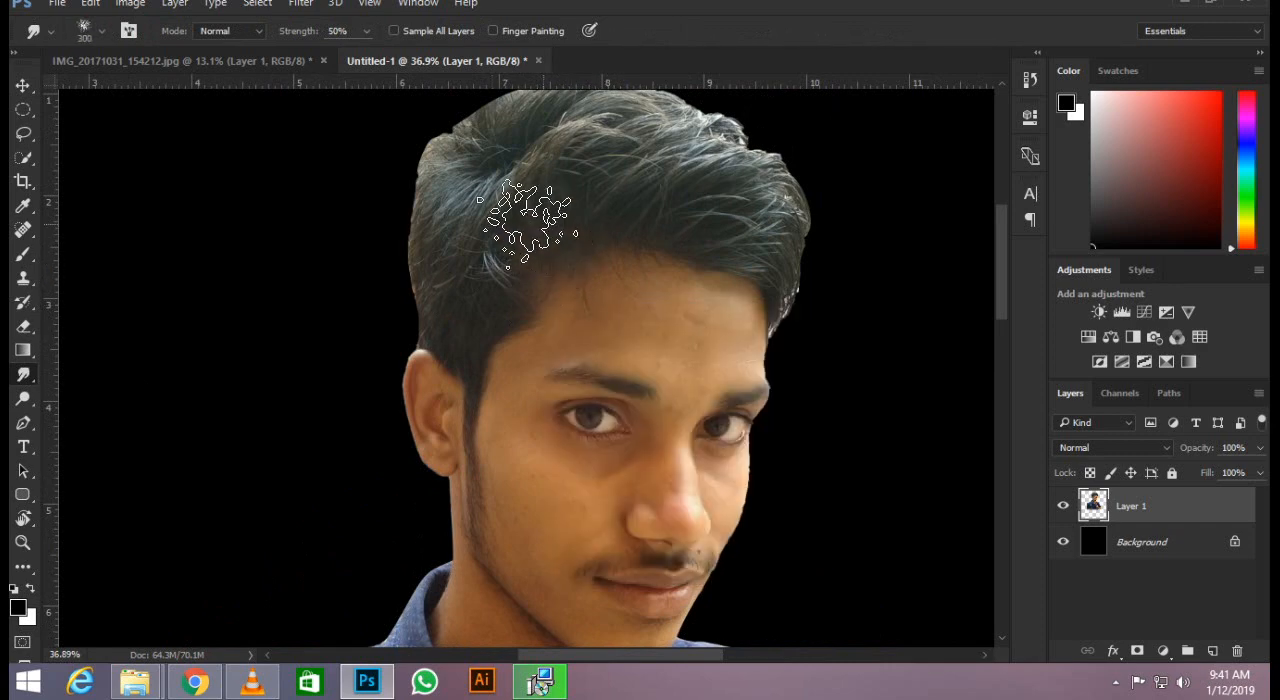
# Smudge the outer edges of the man's hair at 24% strength with the brush reduced to 125 px.
pyautogui.moveTo(498, 217); pyautogui.dragTo(506, 138)
pyautogui.moveTo(629, 224); pyautogui.dragTo(584, 300)
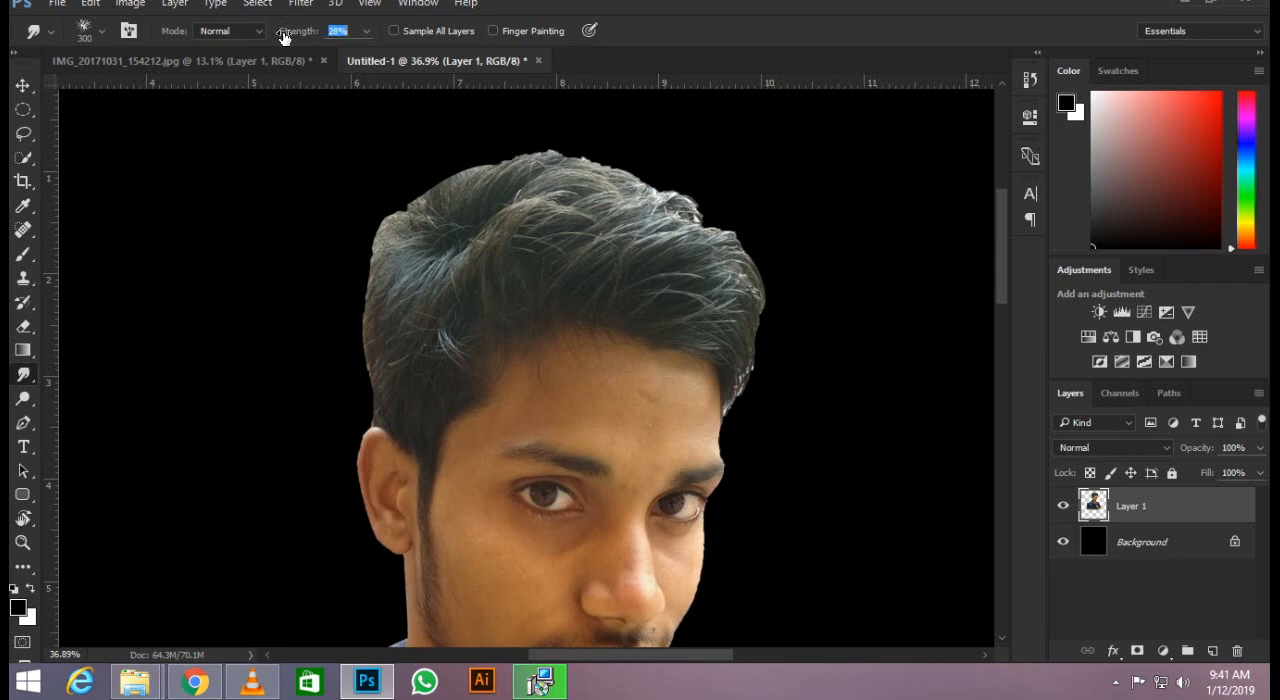
pyautogui.moveTo(284, 36); pyautogui.dragTo(280, 36)
pyautogui.press('[')
pyautogui.press('[')
pyautogui.press('[')
pyautogui.press('[')
pyautogui.press('[')
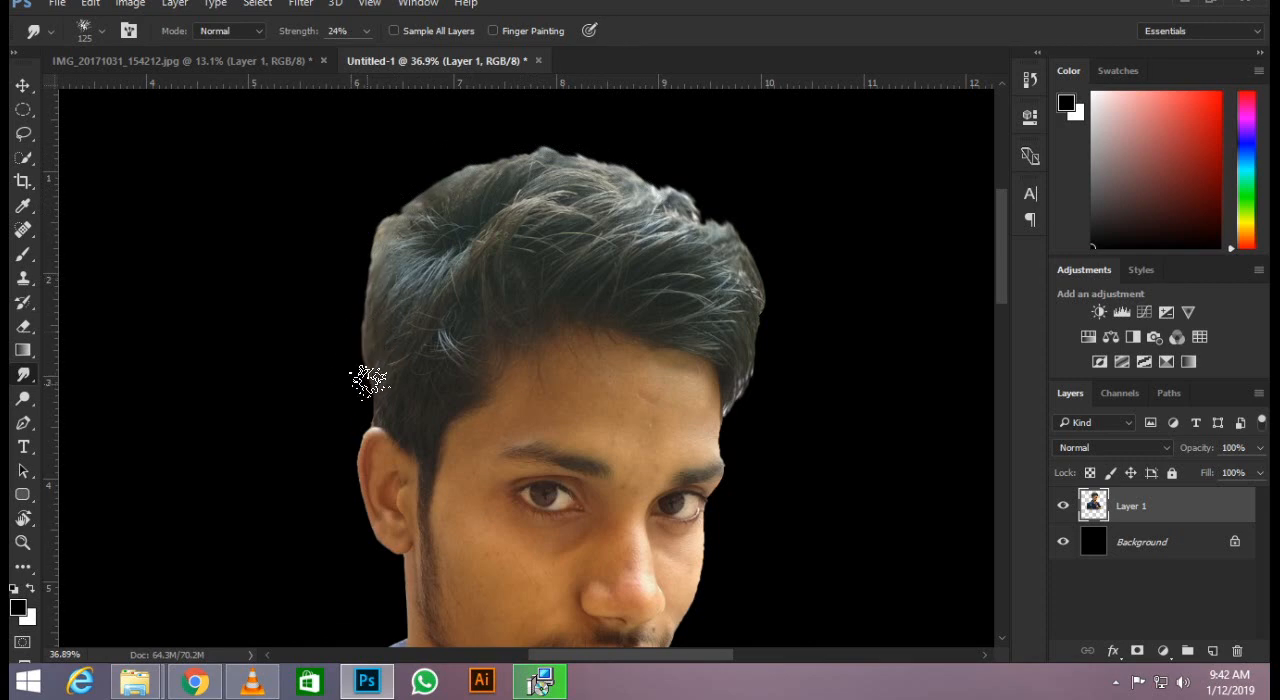
pyautogui.scroll(-5, 361, 394)
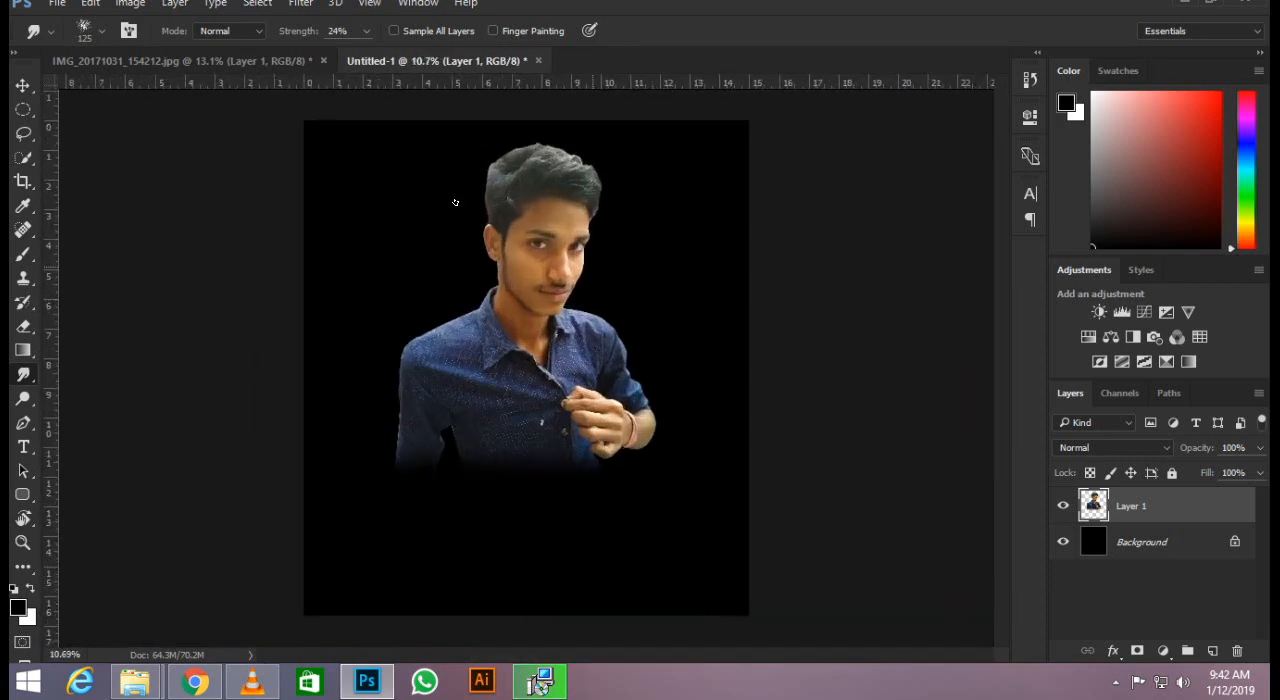
pyautogui.click(20, 86)
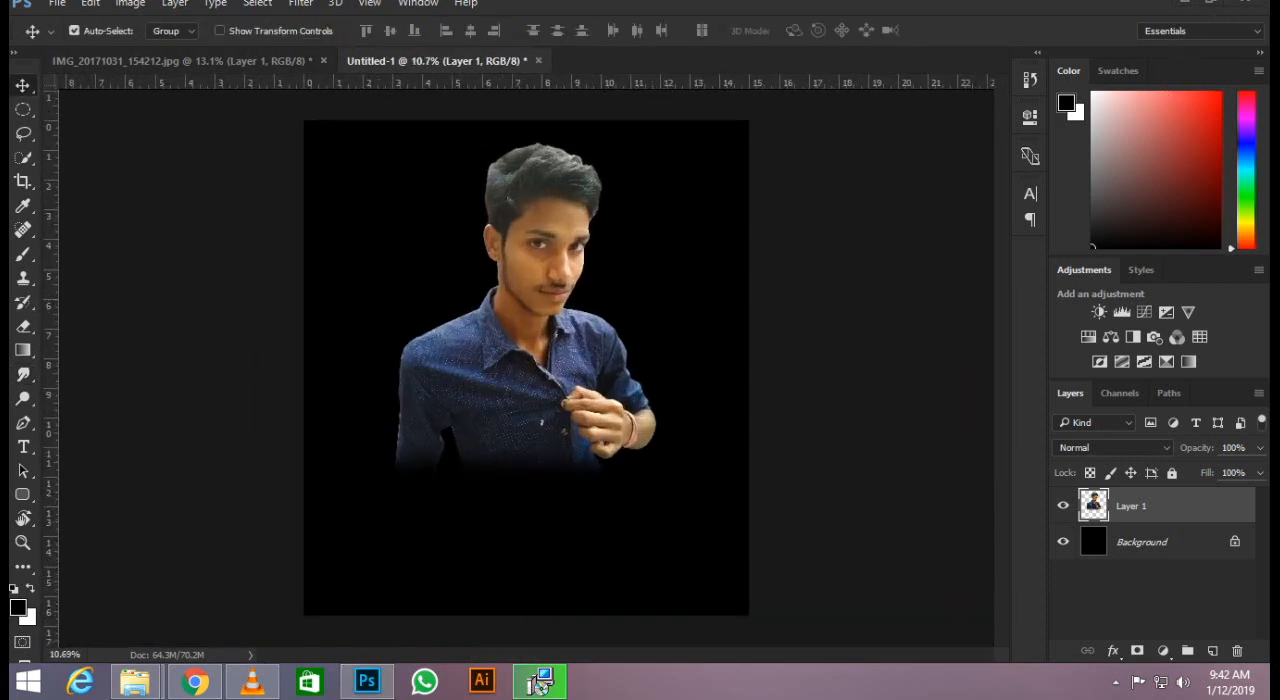
# Switch to File Explorer and look through the 19-DEC-2018 folder on the Games (E:) drive for image assets.
pyautogui.click(1186, 8)
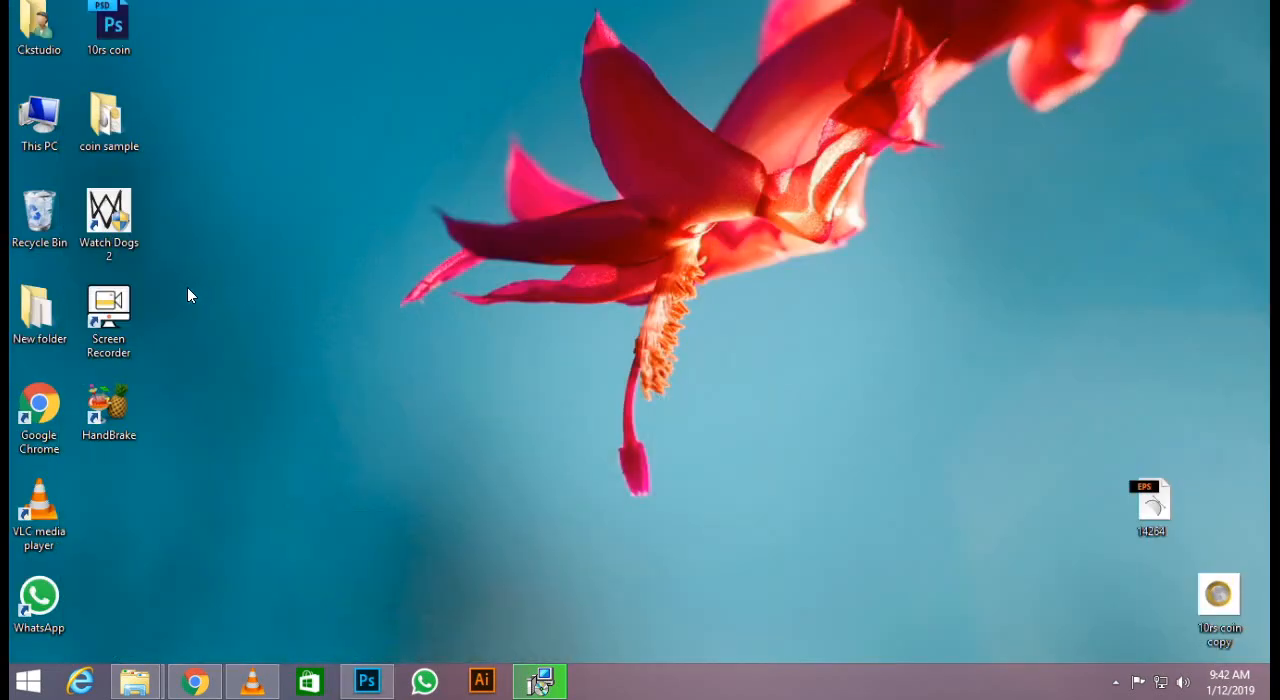
pyautogui.moveTo(135, 681)
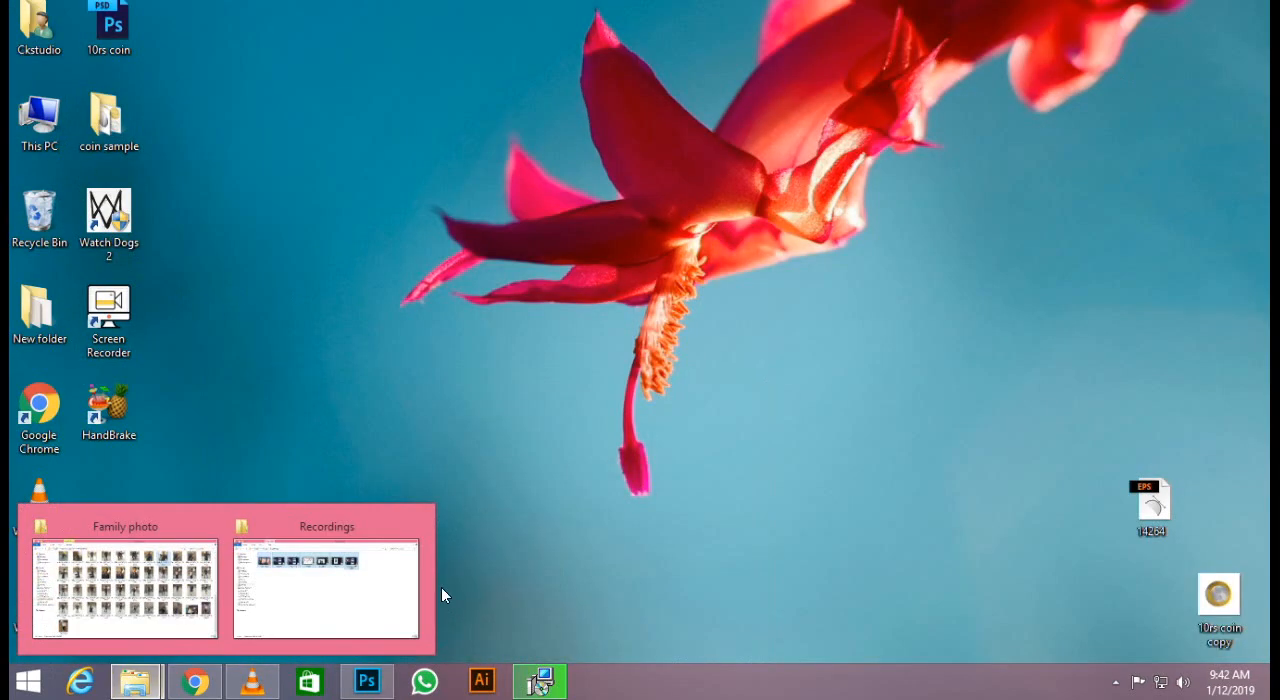
pyautogui.click(286, 586)
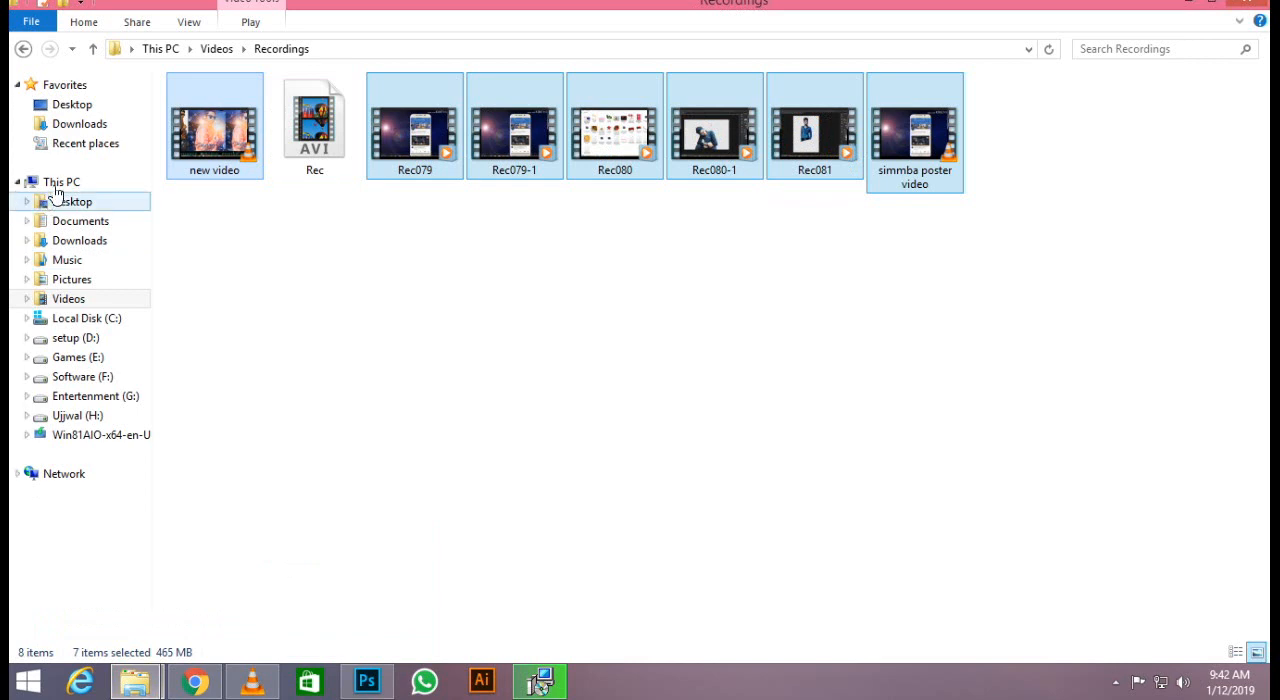
pyautogui.click(60, 184)
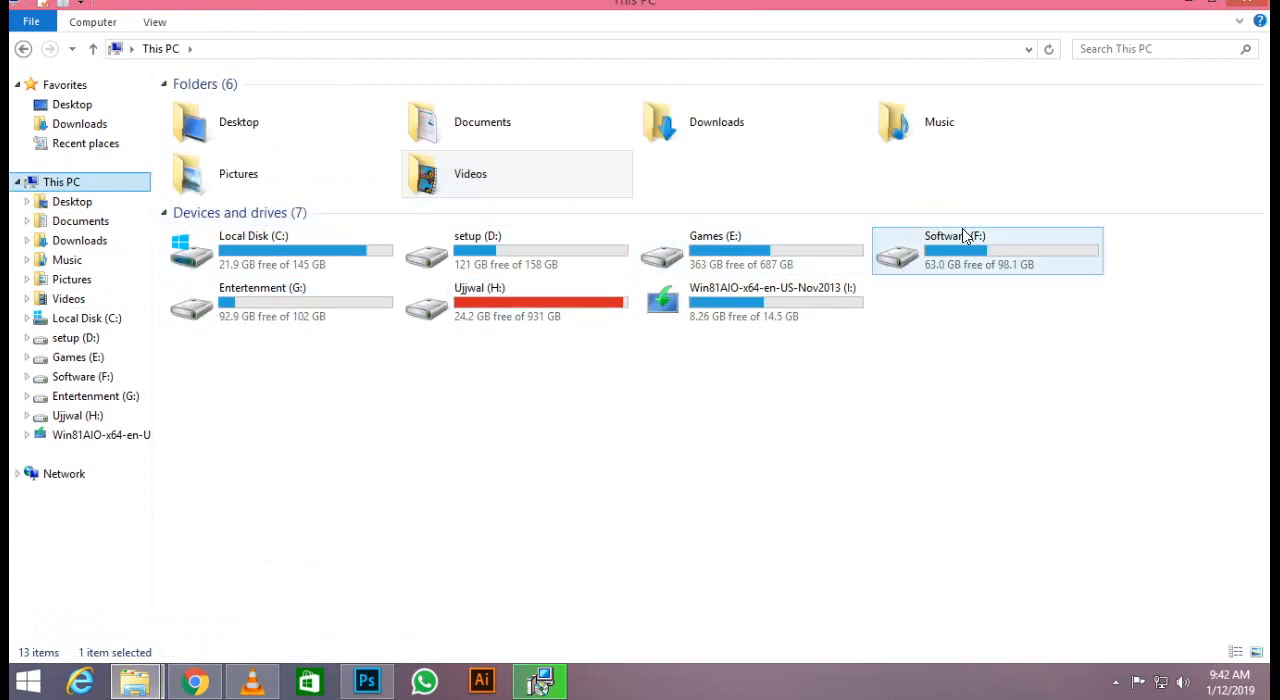
pyautogui.doubleClick(800, 240)
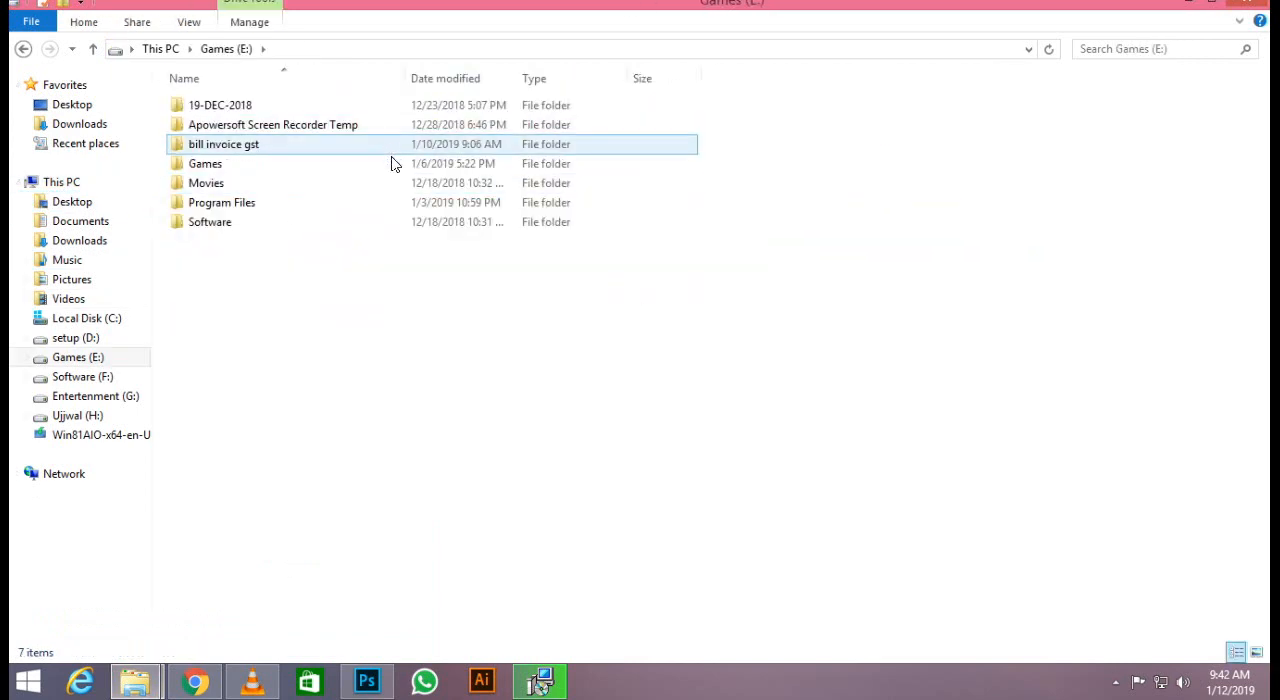
pyautogui.doubleClick(405, 107)
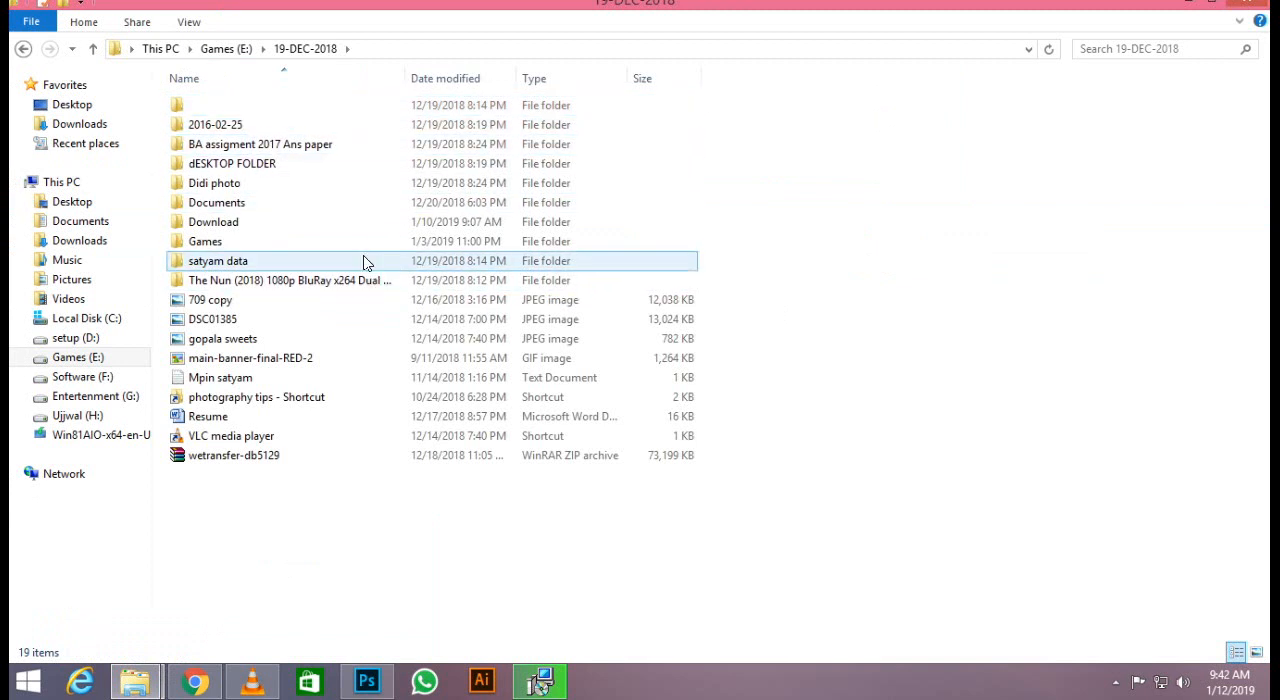
# Find the Race 3 Poster editing folder in Desktop data 11-01-2019 on the Software (F:) drive and copy it.
pyautogui.click(23, 48)
pyautogui.click(23, 48)
pyautogui.doubleClick(995, 252)
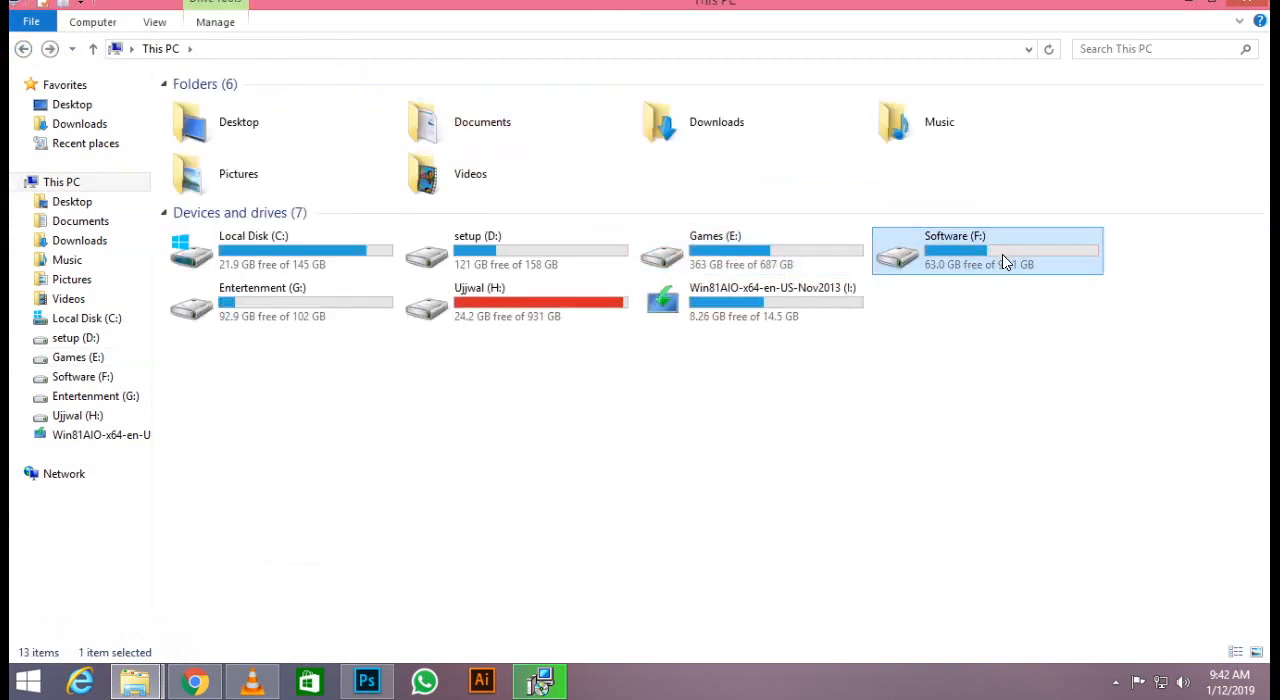
pyautogui.doubleClick(391, 108)
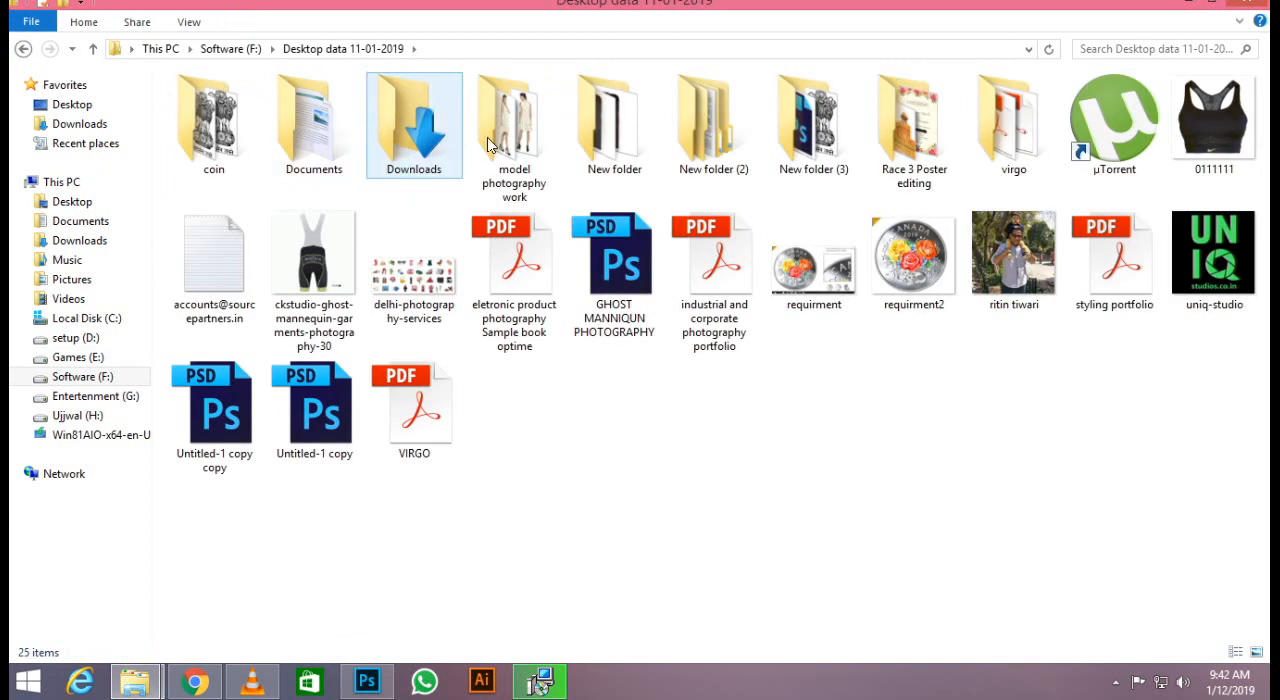
pyautogui.click(912, 125)
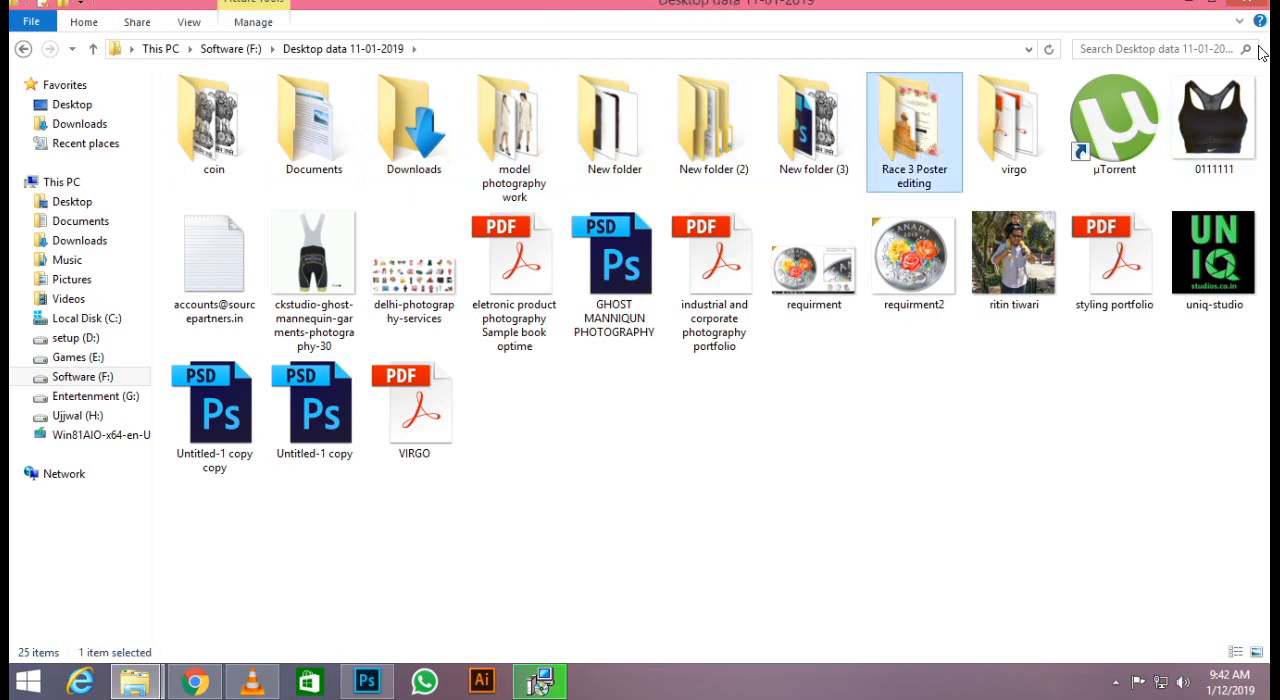
pyautogui.click(1190, 5)
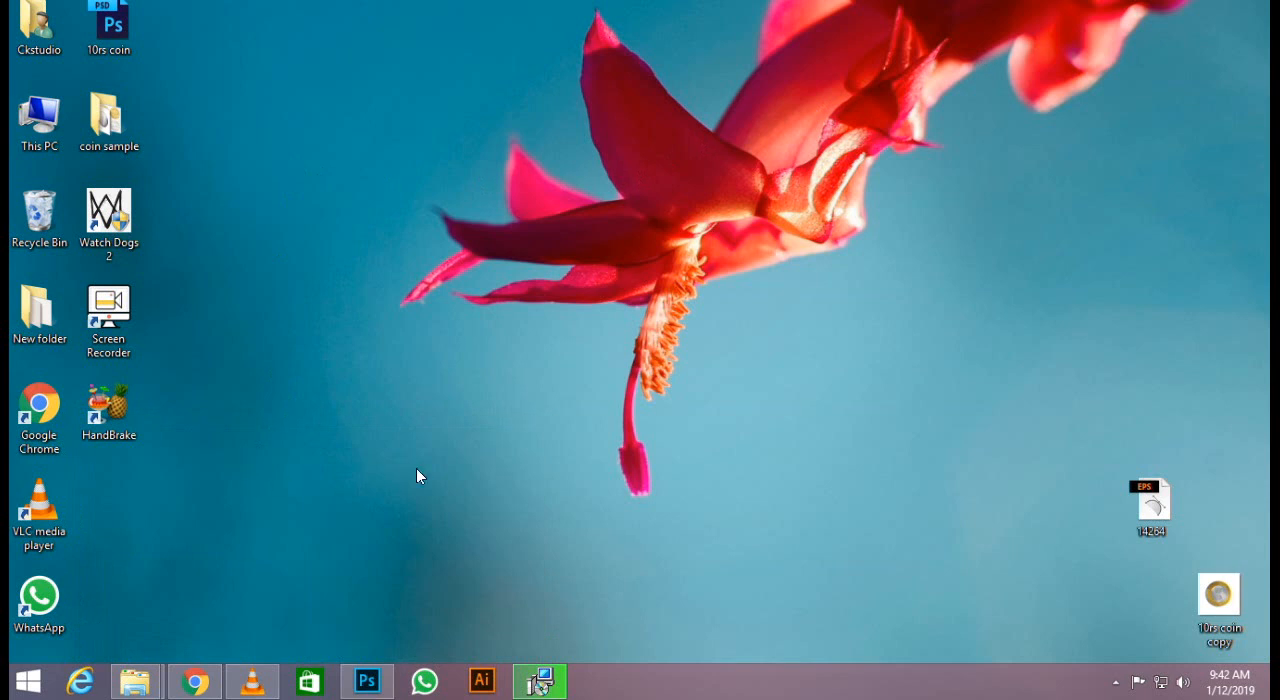
# Paste the Race 3 Poster editing folder onto the desktop and open it.
pyautogui.rightClick(812, 261)
pyautogui.click(848, 343)
pyautogui.moveTo(803, 215); pyautogui.dragTo(112, 487)
pyautogui.doubleClick(112, 487)
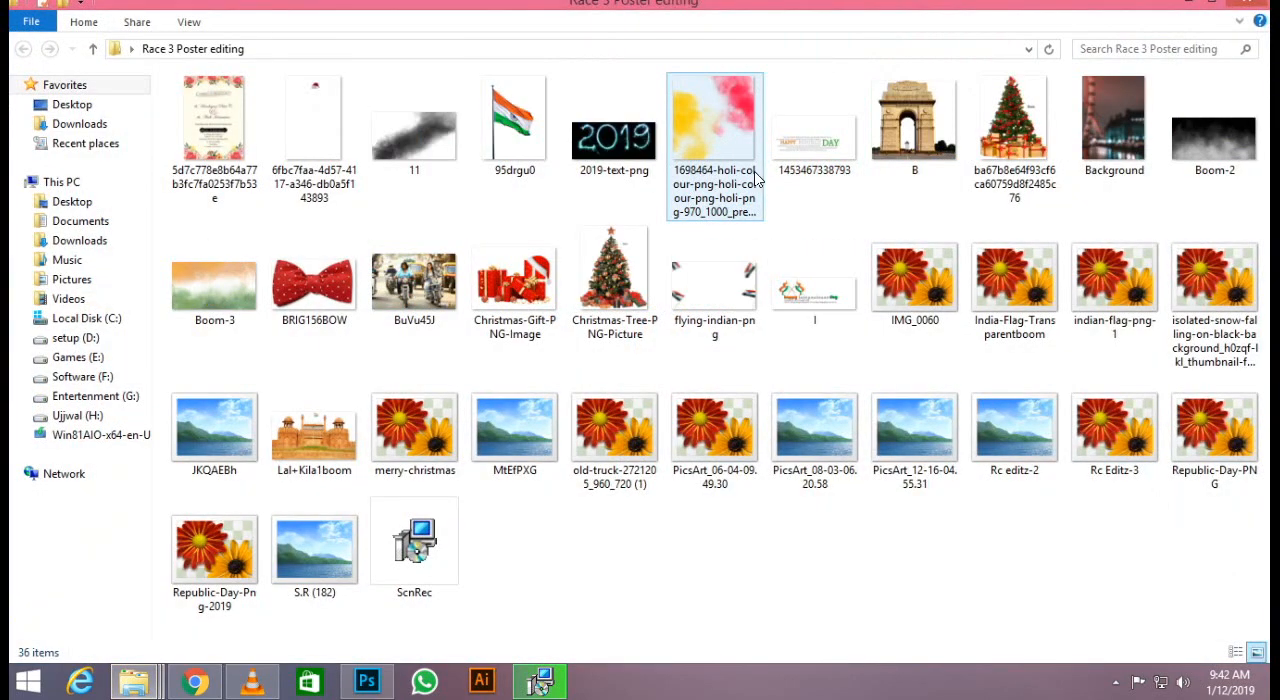
# Place the Boom-2 smoke image in the portrait document, scaled to about 1820% and moved down over the canvas's lower half.
pyautogui.click(424, 101)
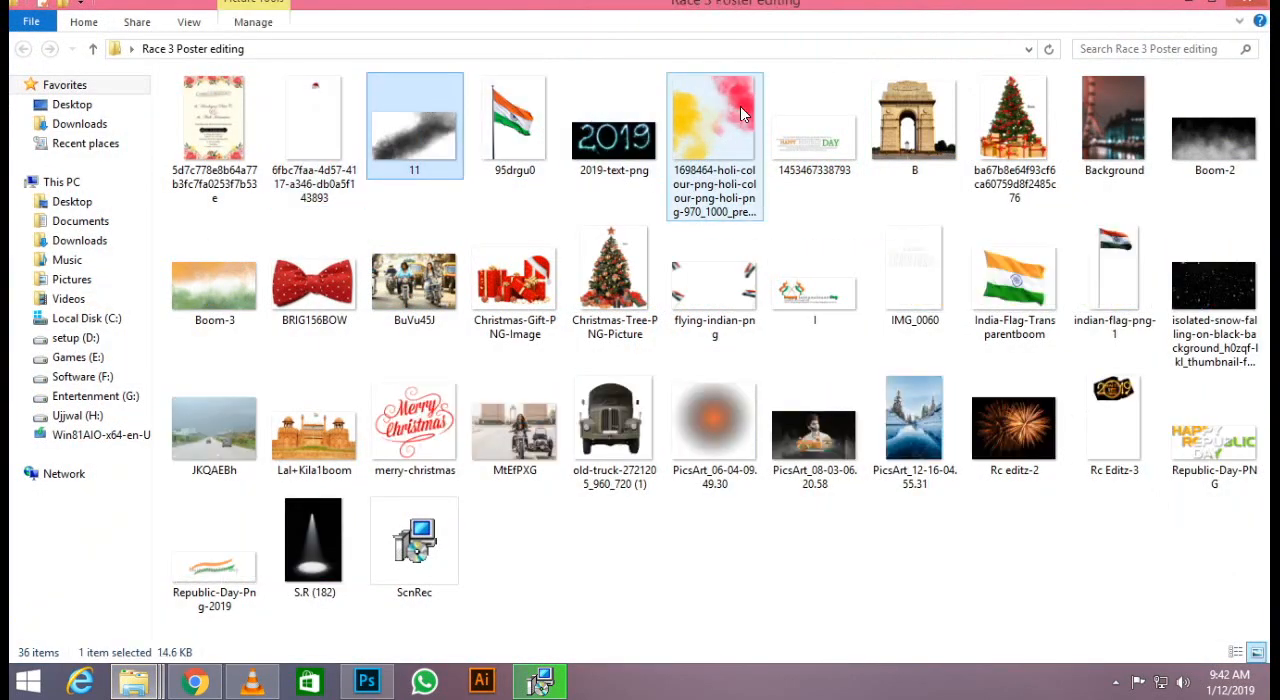
pyautogui.moveTo(1214, 130); pyautogui.dragTo(511, 508)
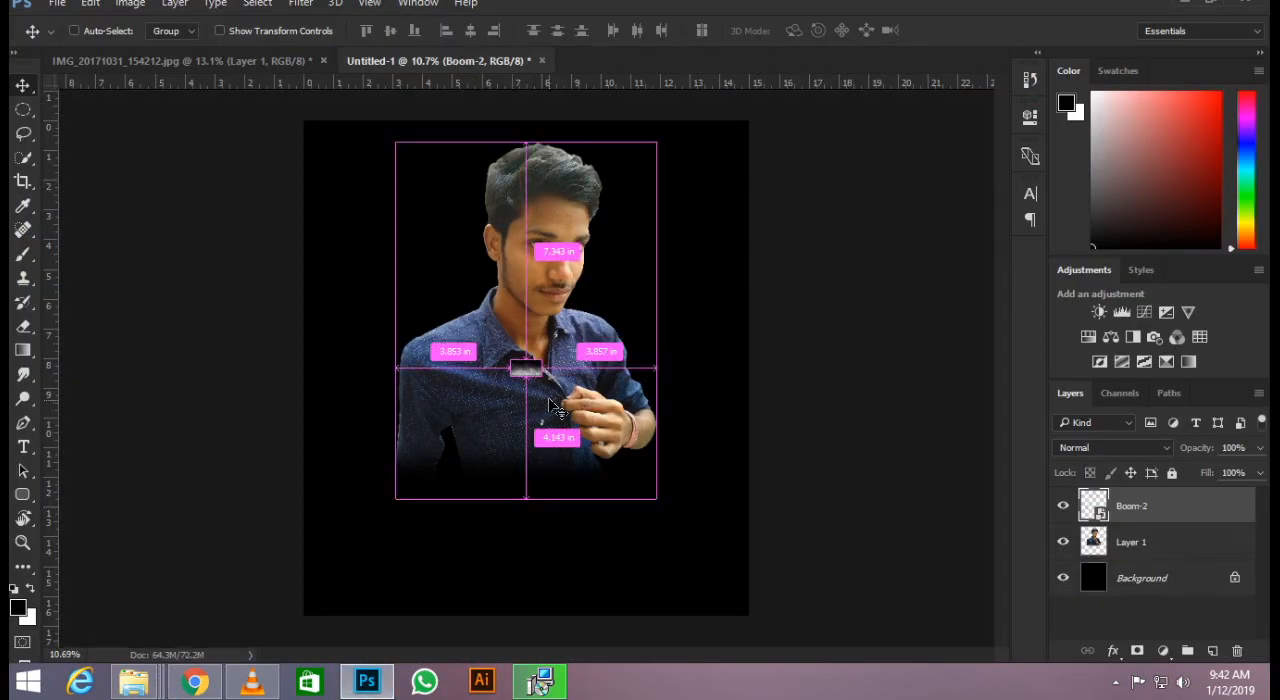
pyautogui.moveTo(542, 383); pyautogui.dragTo(789, 528)
pyautogui.moveTo(684, 416); pyautogui.dragTo(685, 519)
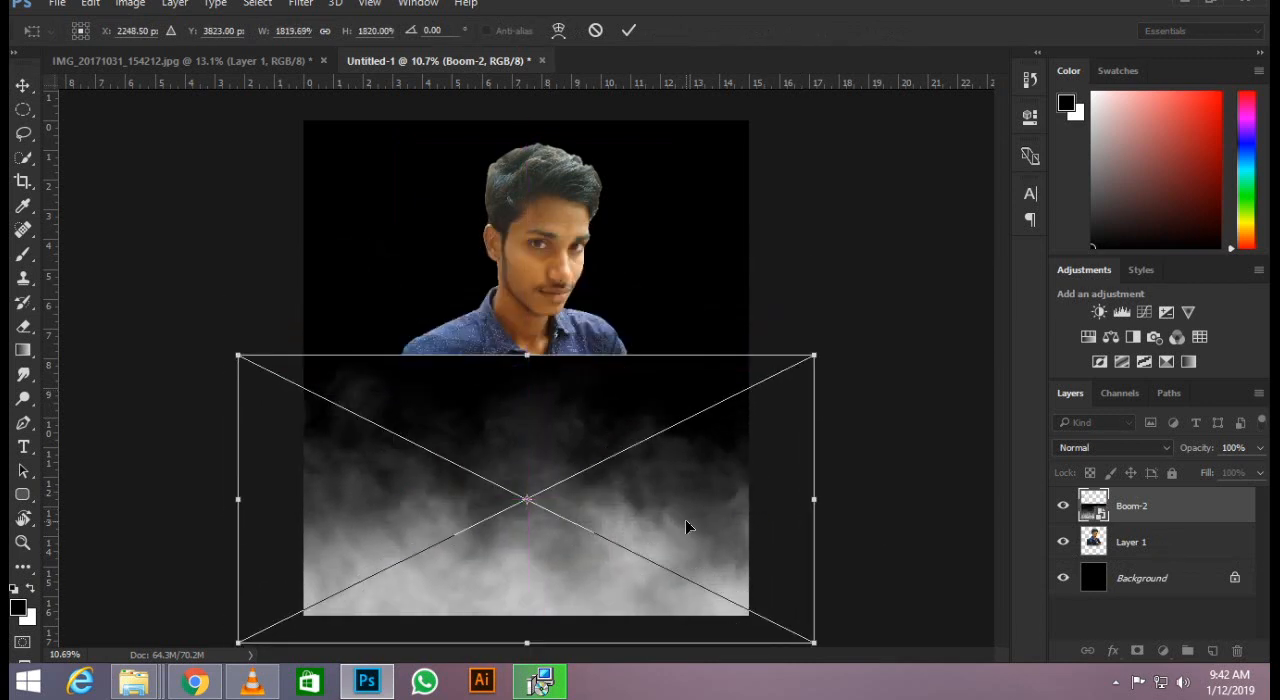
pyautogui.press('Return')
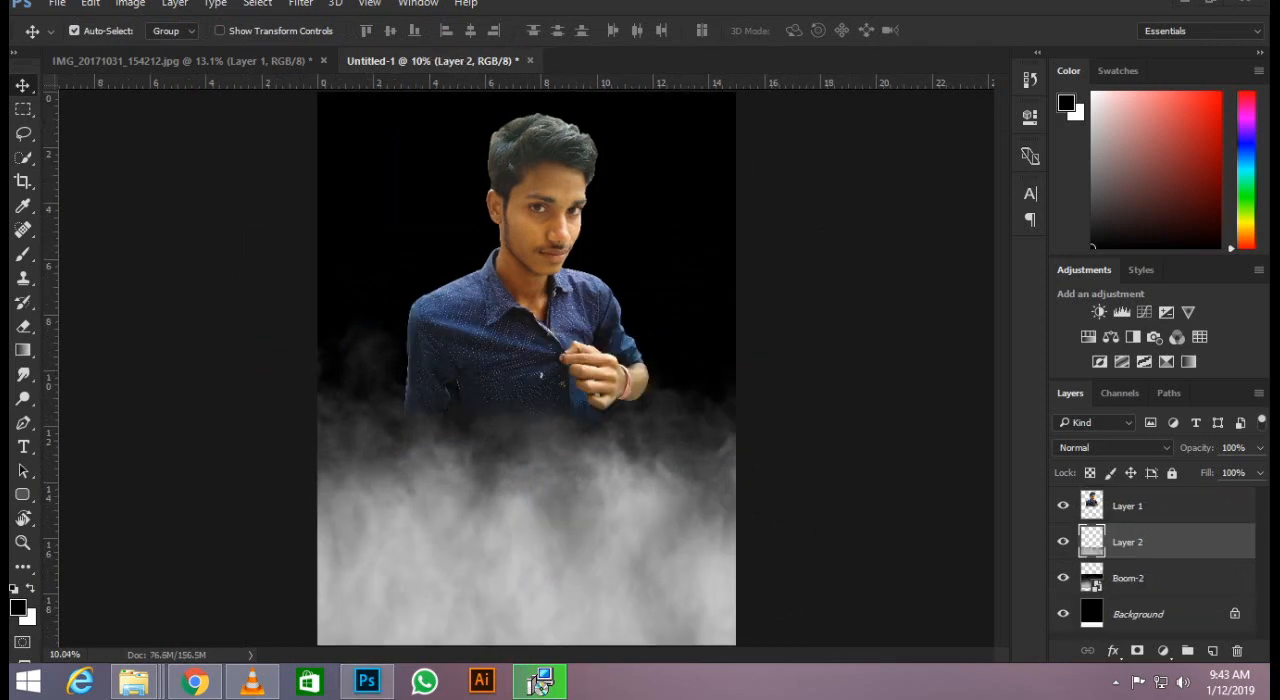
# Bring the Boom-3 tricolour smoke image from the Race 3 Poster editing folder onto the portrait canvas.
pyautogui.scroll(-7, 496, 254)
pyautogui.scroll(6, 496, 254)
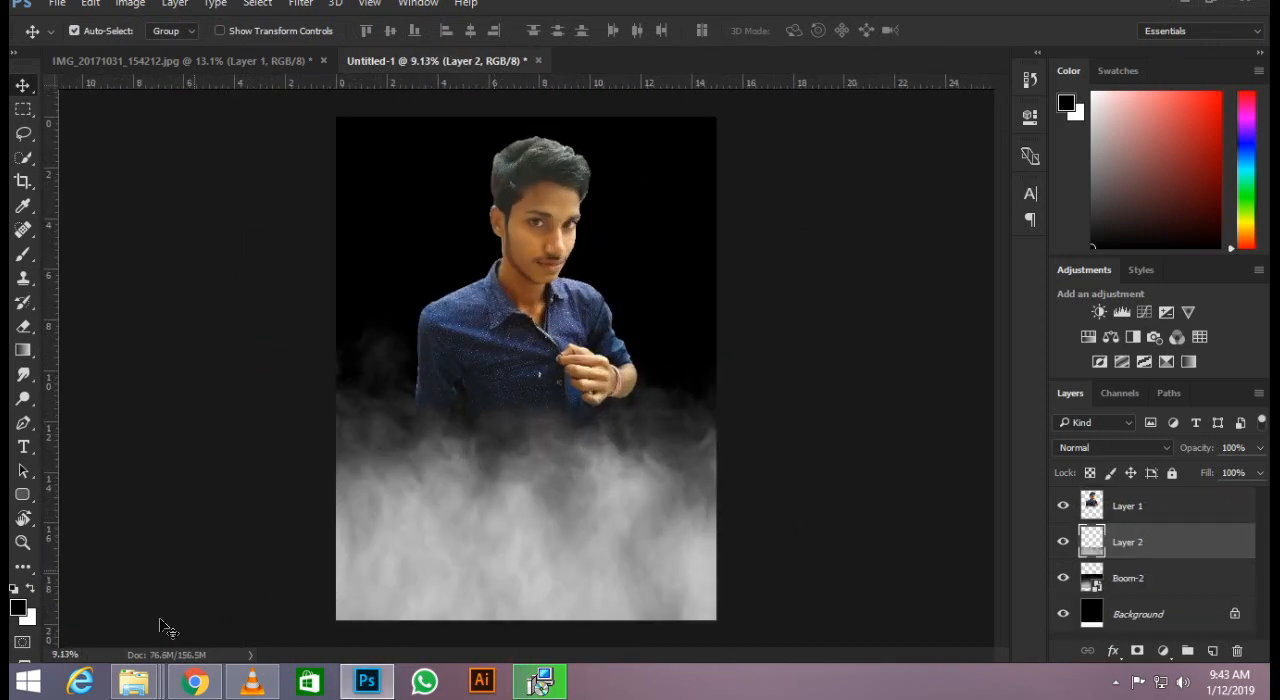
pyautogui.moveTo(136, 682)
pyautogui.click(540, 575)
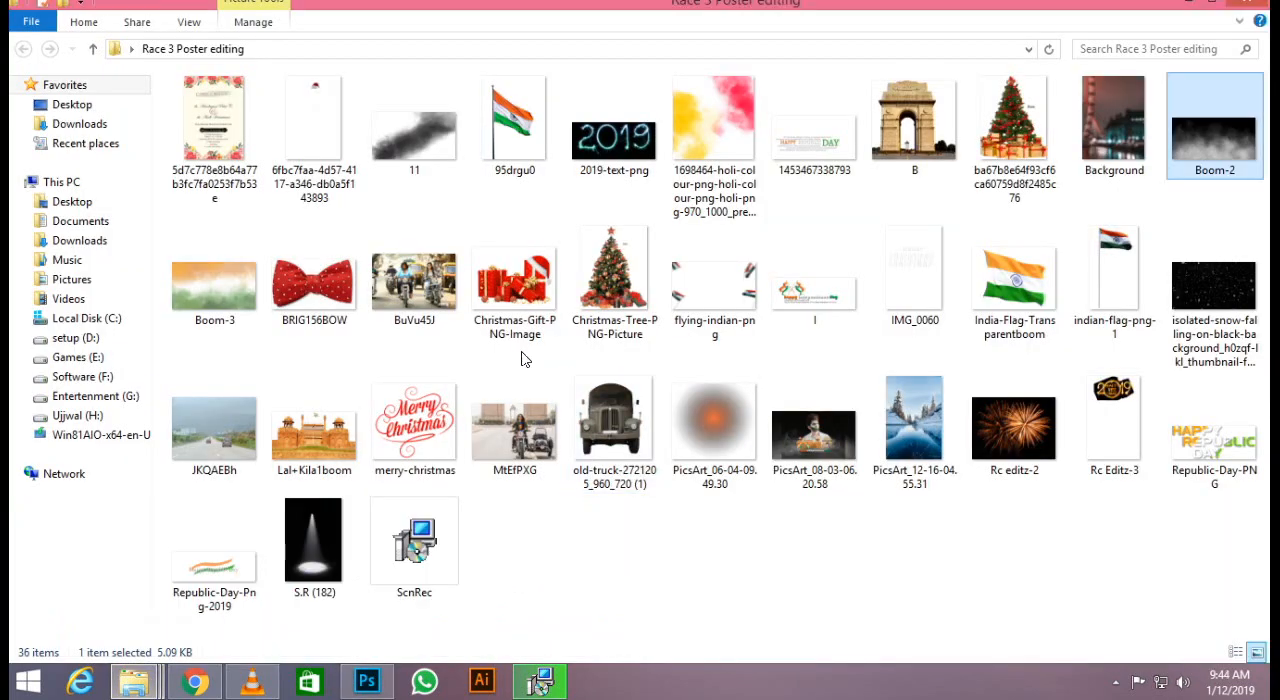
pyautogui.moveTo(204, 287); pyautogui.dragTo(572, 268)
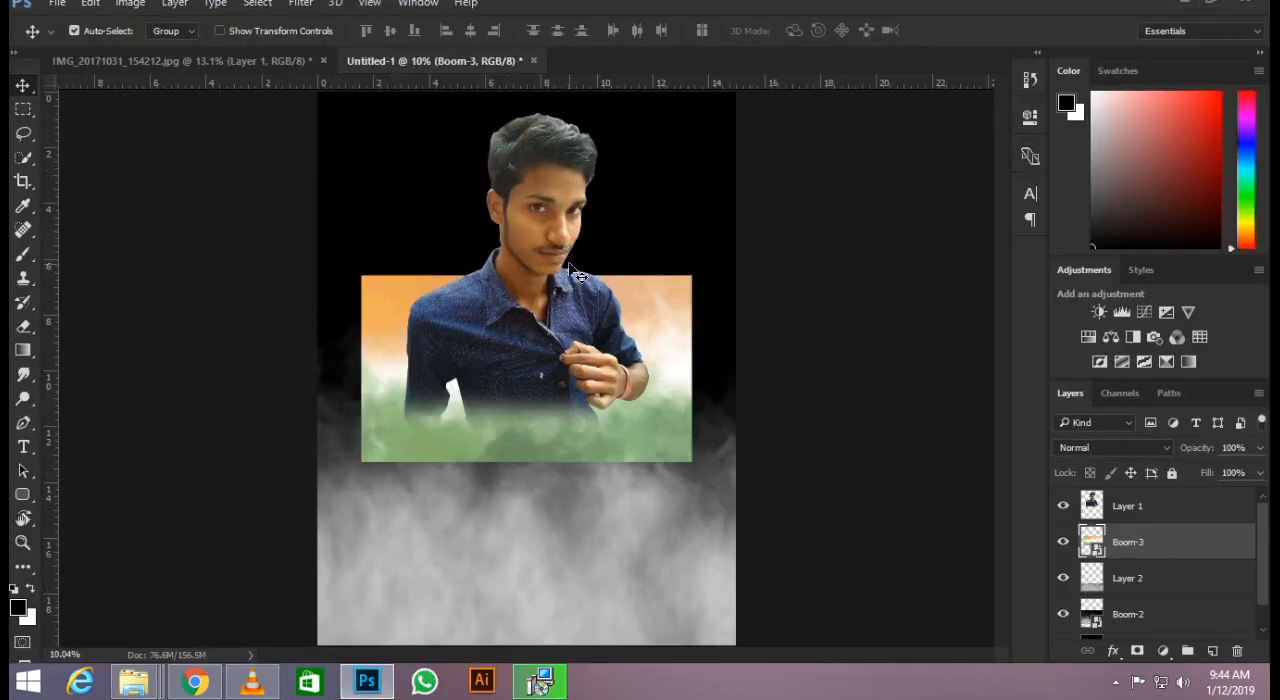
# Move the Boom-3 layer above the man's layer and rasterize it.
pyautogui.moveTo(1152, 541); pyautogui.dragTo(1150, 497)
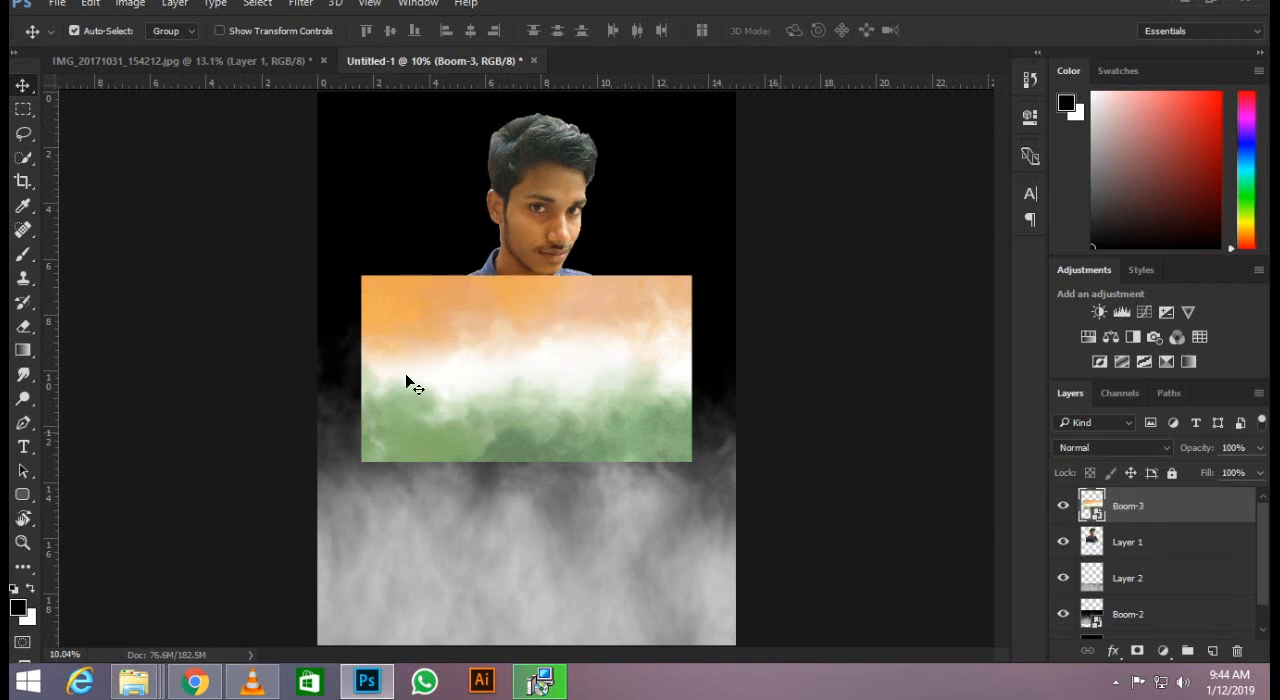
pyautogui.rightClick(1165, 505)
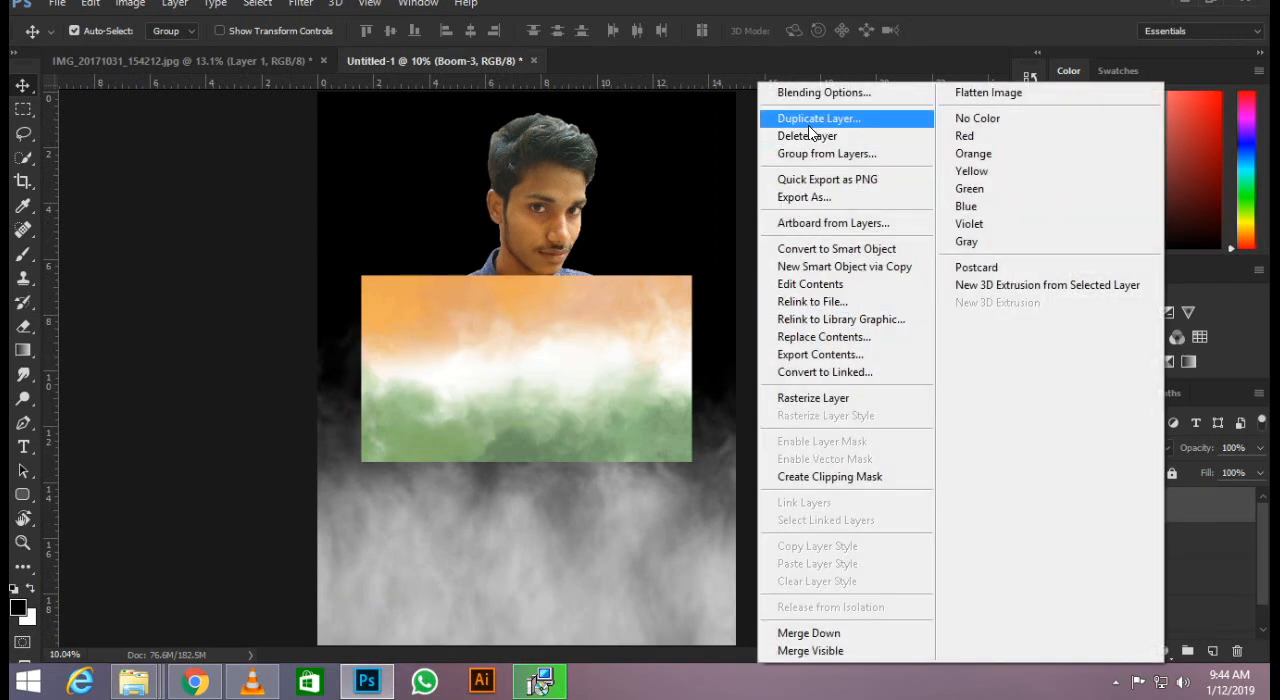
pyautogui.click(842, 398)
# Preview the blend modes from Darken through Color on the Boom-3 layer and return it to Normal.
pyautogui.click(1105, 447)
pyautogui.click(1135, 131)
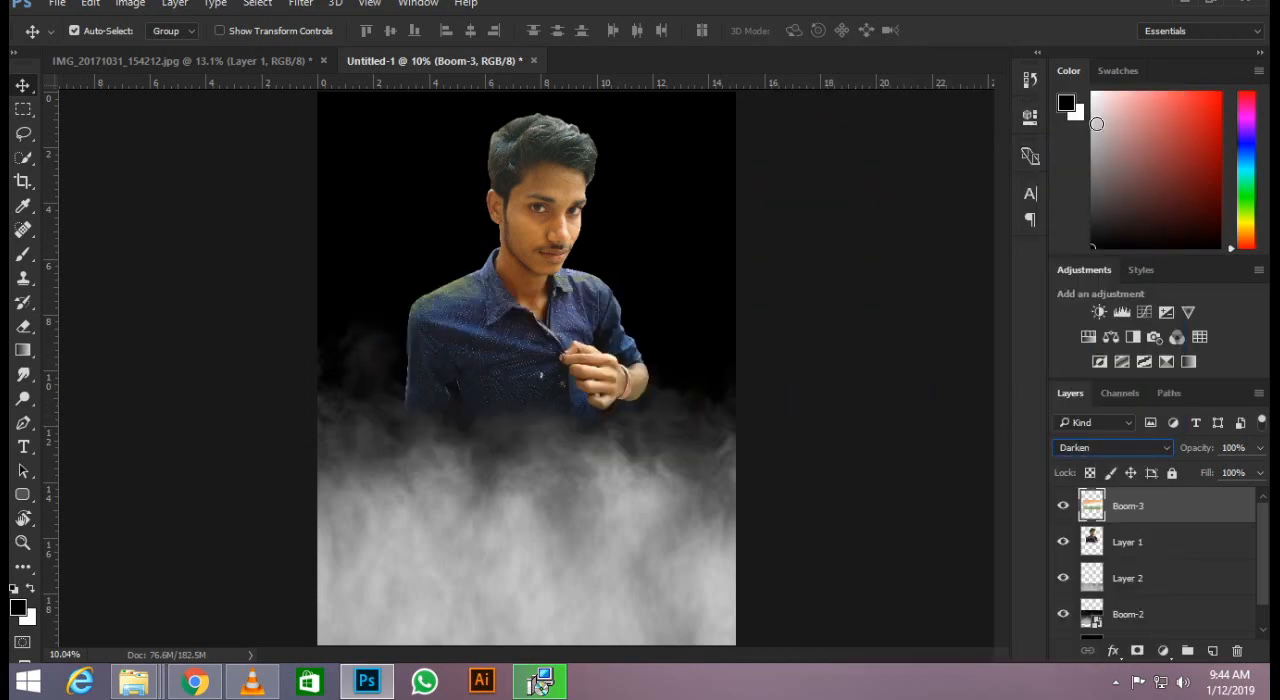
pyautogui.press('Down')
pyautogui.press('Down')
pyautogui.press('Down')
pyautogui.press('Down')
pyautogui.press('Down')
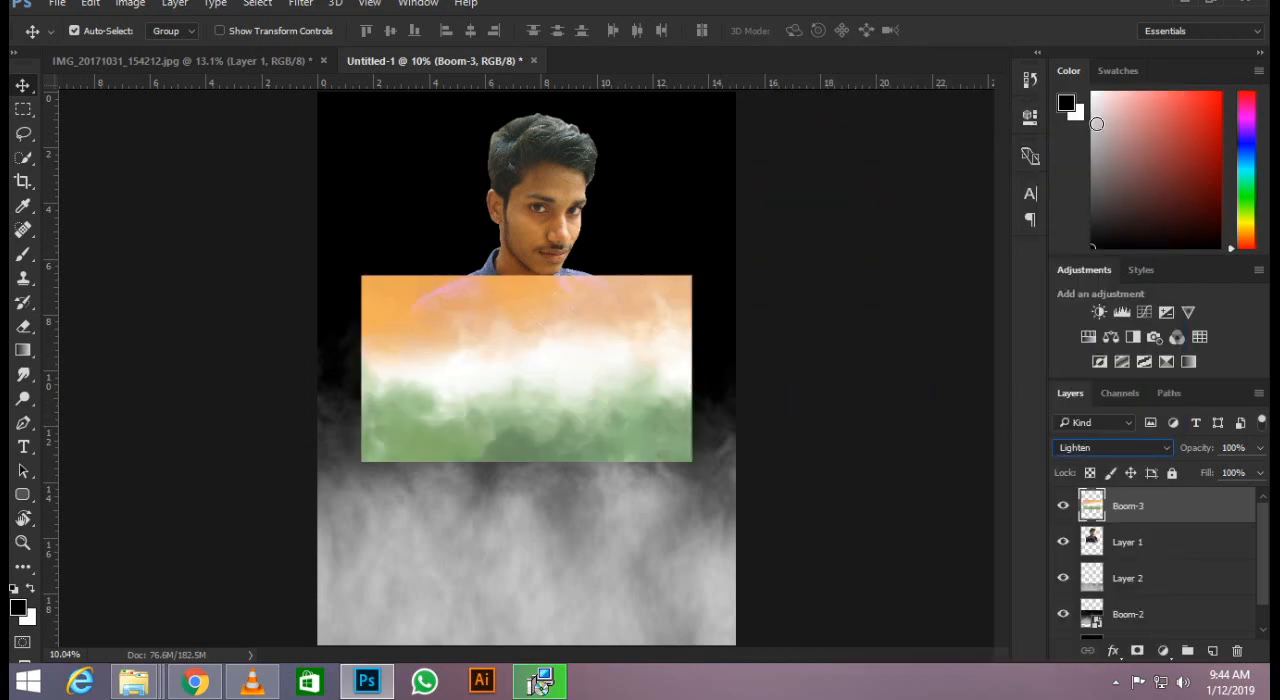
pyautogui.press('Down')
pyautogui.press('Down')
pyautogui.press('Down')
pyautogui.press('Down')
pyautogui.press('Down')
pyautogui.press('Down')
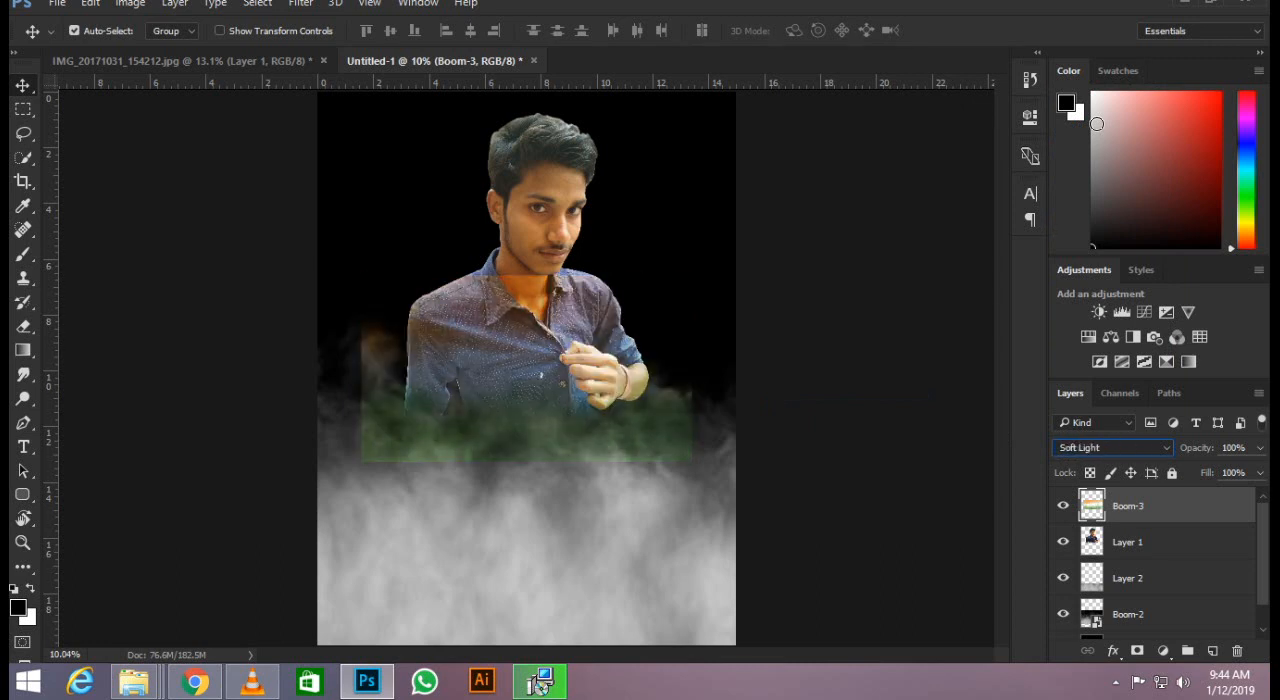
pyautogui.press('Down')
pyautogui.press('Up')
pyautogui.press('Down')
pyautogui.press('Down')
pyautogui.press('Down')
pyautogui.press('Down')
pyautogui.press('Down')
pyautogui.press('Down')
pyautogui.press('Down')
pyautogui.press('Down')
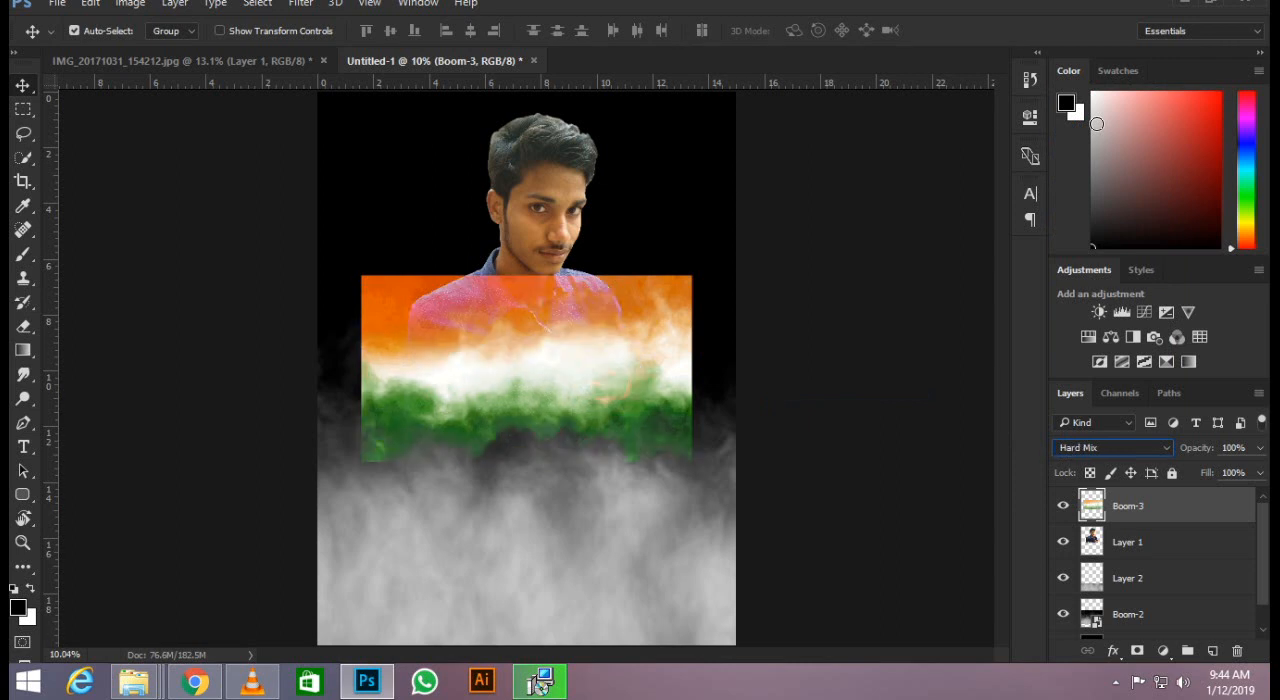
pyautogui.press('Down')
pyautogui.press('Down')
pyautogui.press('Down')
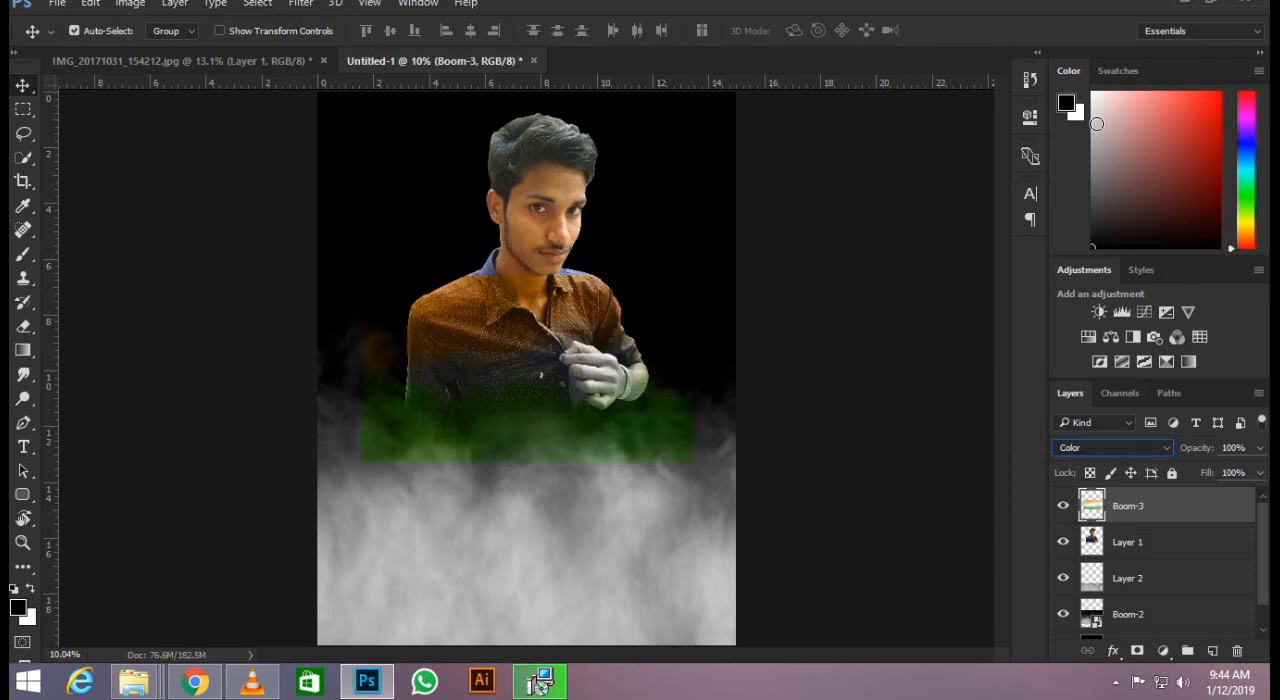
pyautogui.press('Down')
pyautogui.press('Up')
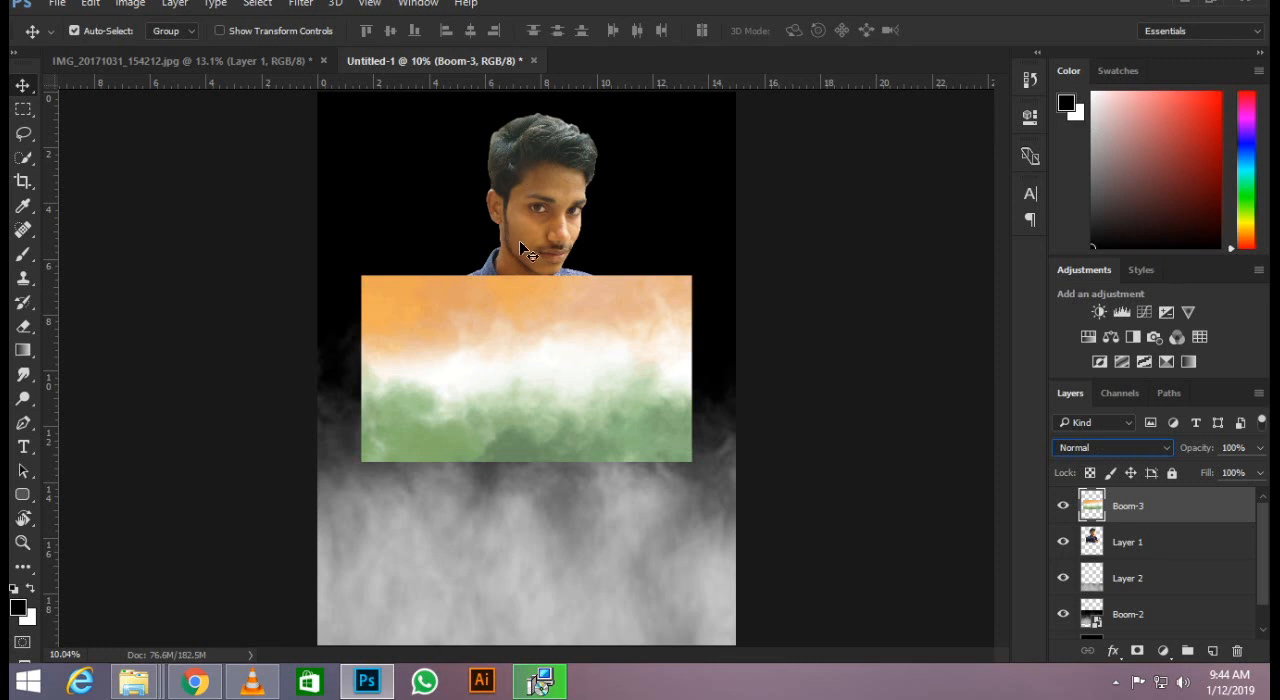
# Move the Boom-3 tricolour image up over the man's head and shoulders and set its blend mode to Color.
pyautogui.press('ctrl')
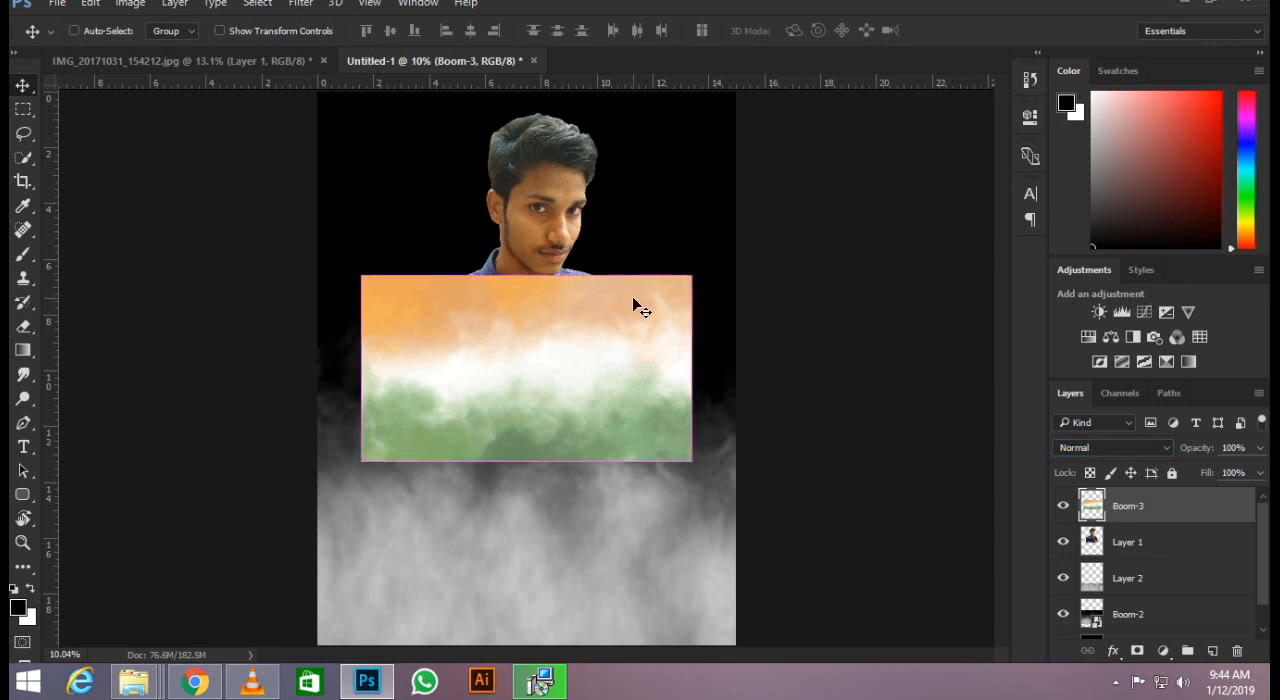
pyautogui.hotkey('ctrl', 't')
pyautogui.moveTo(574, 343); pyautogui.dragTo(577, 222)
pyautogui.press('Return')
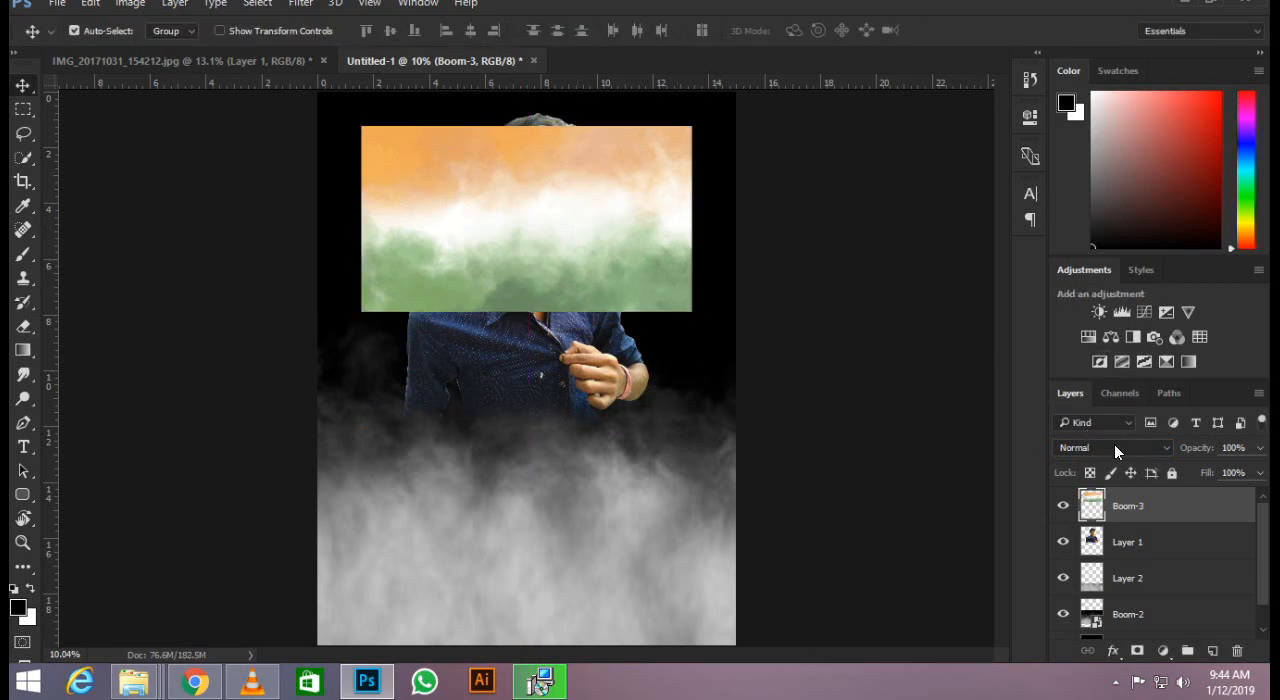
pyautogui.click(1114, 447)
pyautogui.click(1104, 417)
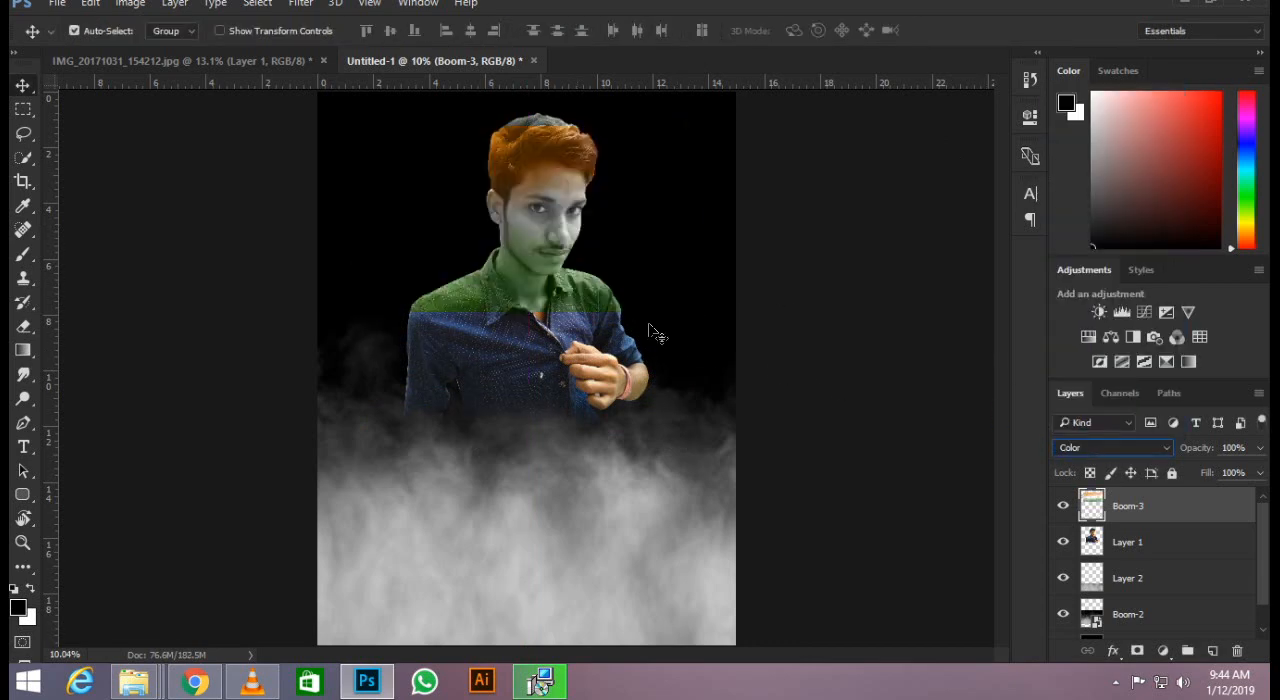
# Shift the tricolour layer slightly upward so its orange band covers all of the man's hair.
pyautogui.scroll(4, 563, 152)
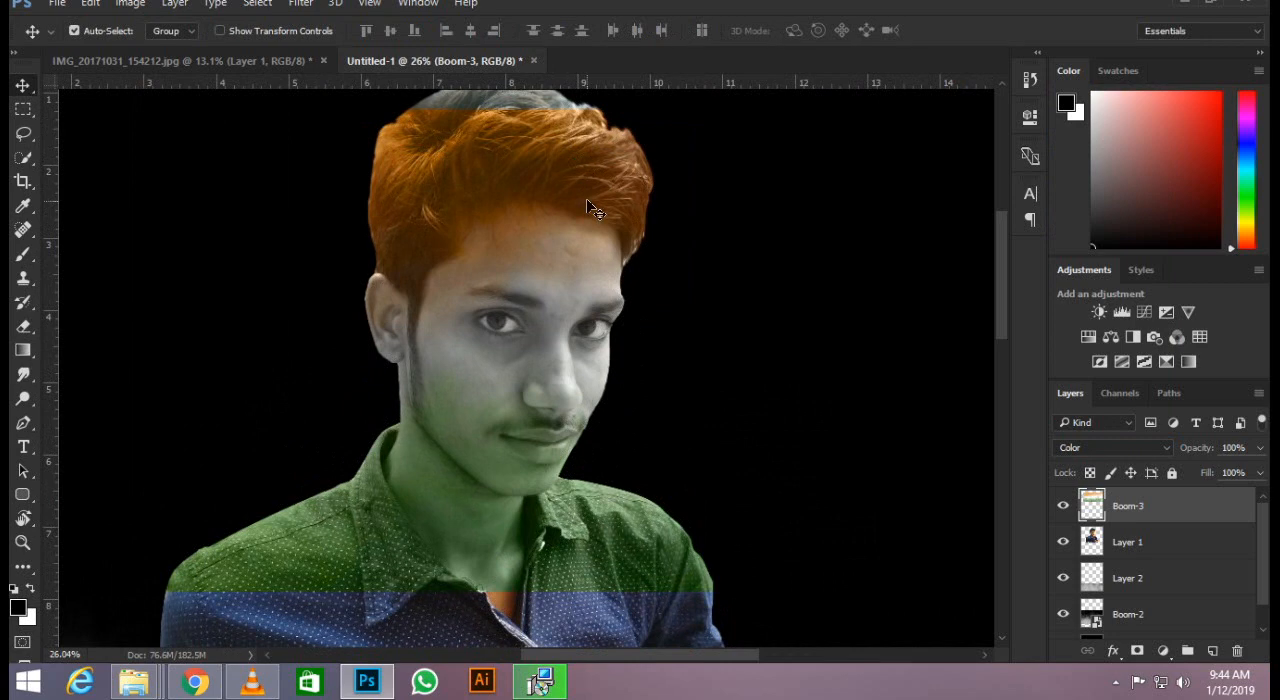
pyautogui.scroll(-3, 586, 202)
pyautogui.moveTo(565, 295); pyautogui.dragTo(565, 272)
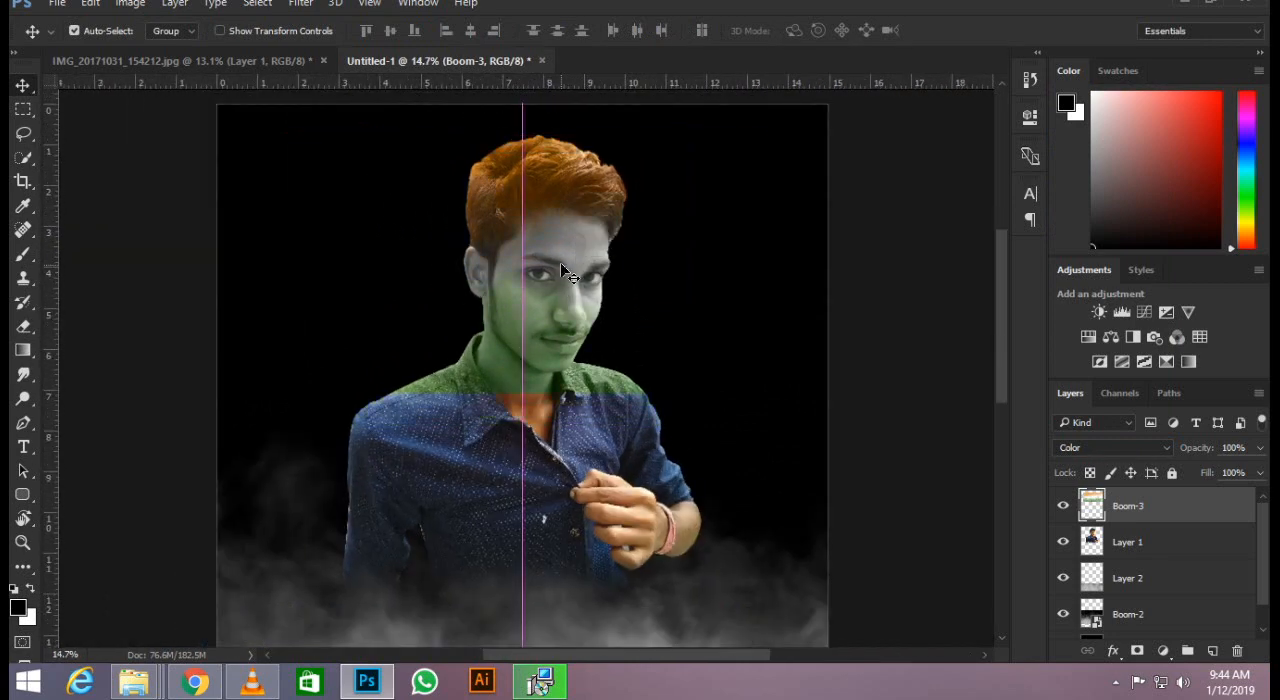
pyautogui.scroll(-3, 487, 317)
pyautogui.scroll(2, 547, 207)
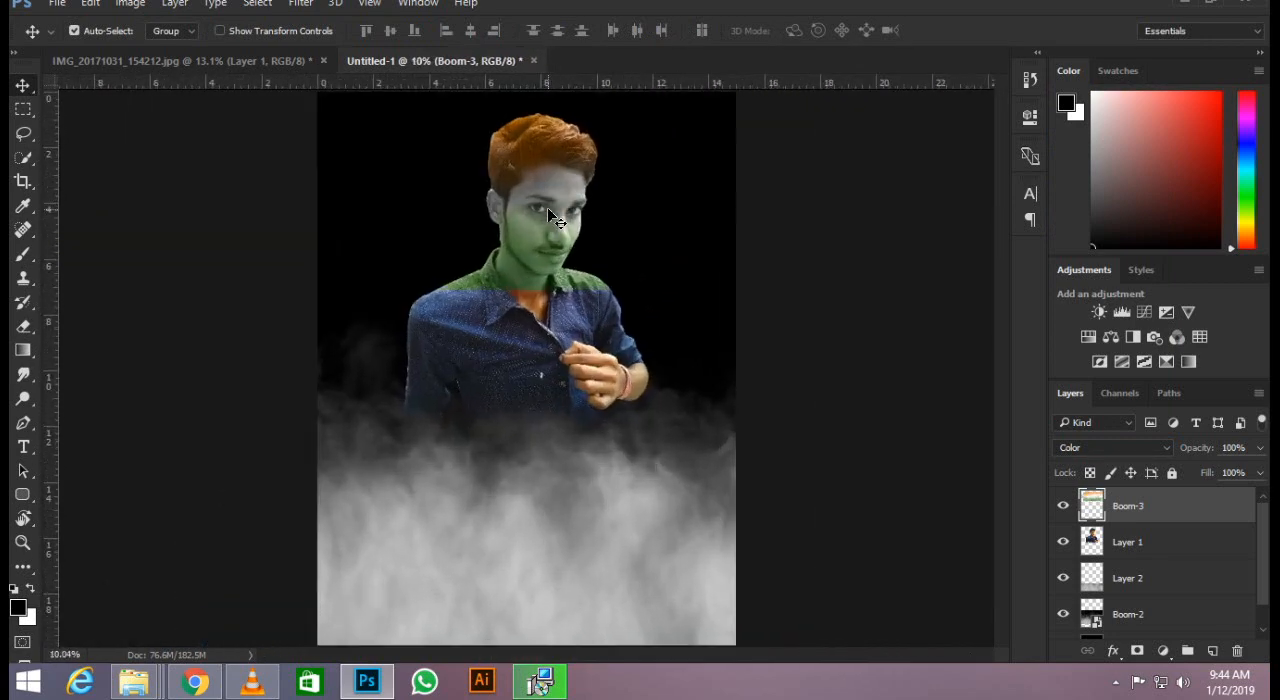
# Enlarge the tricolour layer to about 313% and position it over the man and most of the smoke.
pyautogui.hotkey('ctrl', 't')
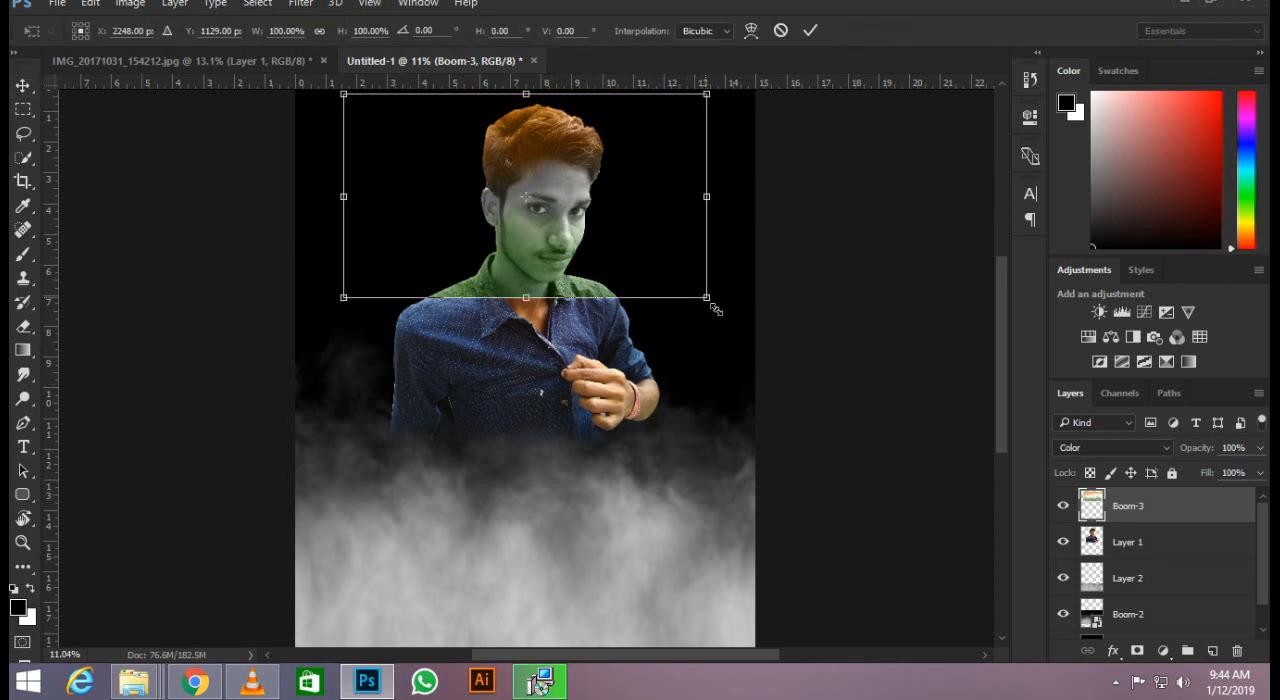
pyautogui.moveTo(716, 310); pyautogui.dragTo(888, 410)
pyautogui.moveTo(977, 440); pyautogui.dragTo(1000, 488)
pyautogui.scroll(-1, 480, 314)
pyautogui.moveTo(502, 287); pyautogui.dragTo(515, 357)
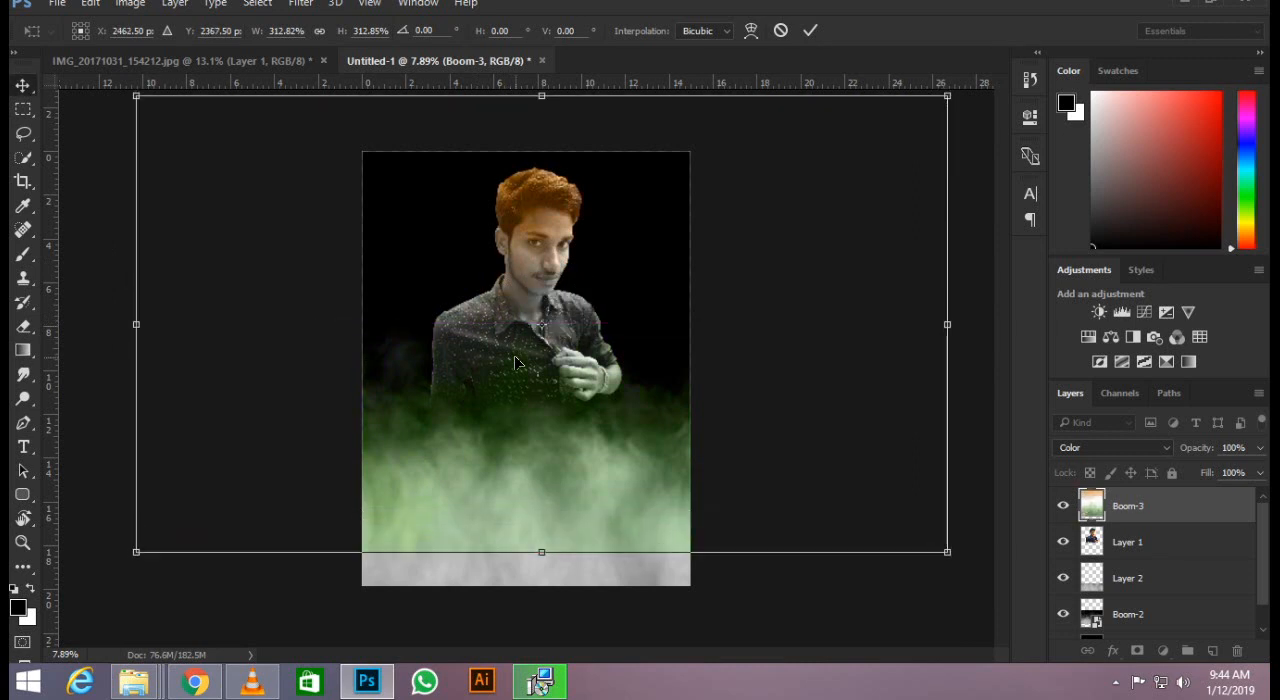
pyautogui.press('Return')
pyautogui.scroll(-1, 541, 264)
pyautogui.scroll(2, 541, 264)
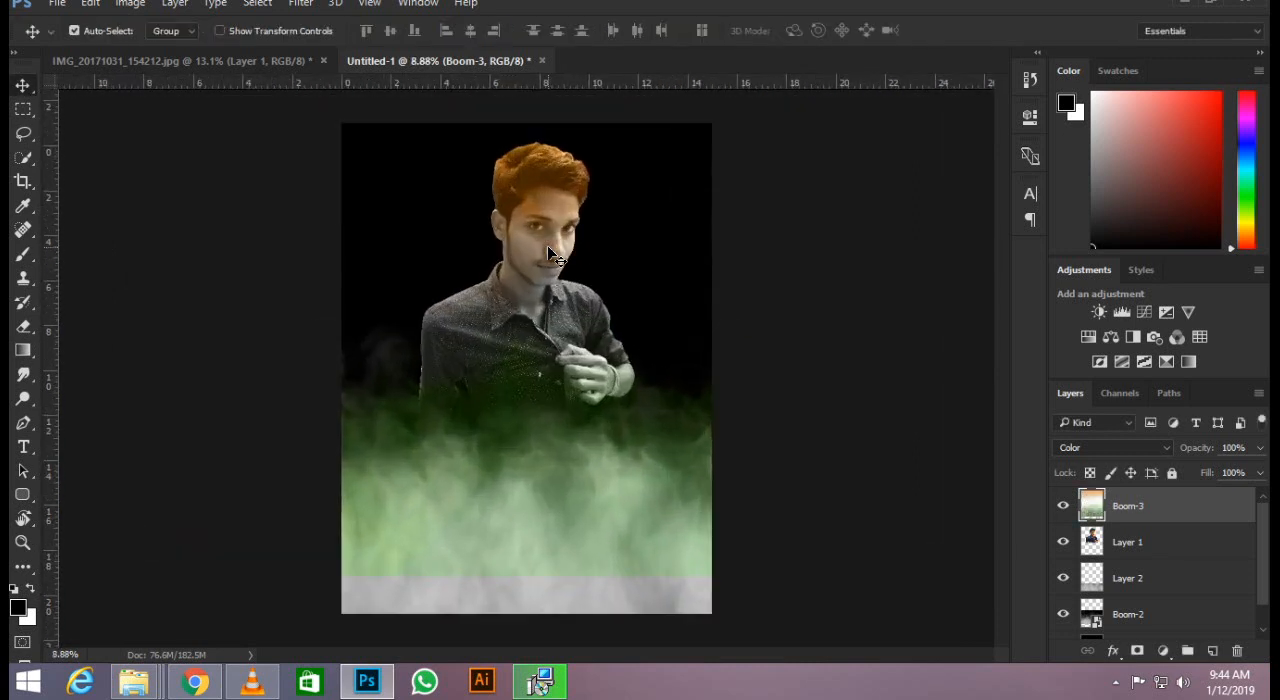
# Erase the hard lower edge of the tricolour layer across the smoke with a soft 1400 px eraser.
pyautogui.press('e')
pyautogui.scroll(1, 430, 606)
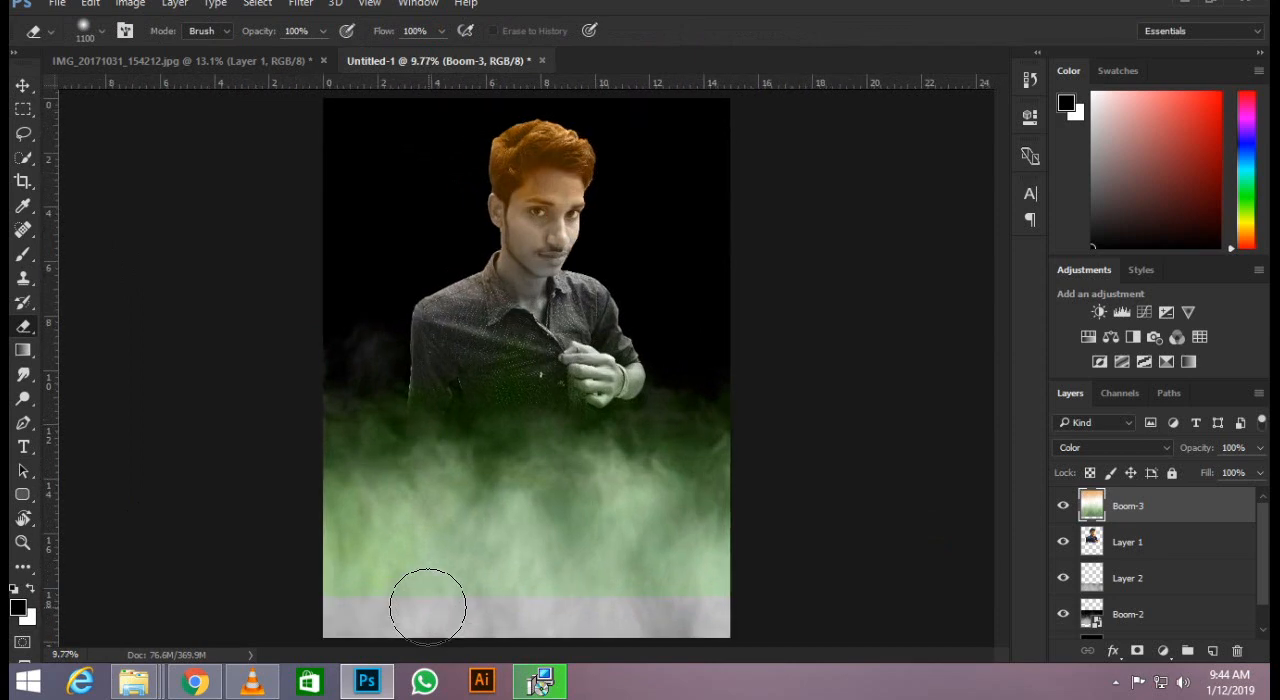
pyautogui.press(']')
pyautogui.press(']')
pyautogui.moveTo(353, 632)
pyautogui.mouseDown()
pyautogui.moveTo(388, 630)
pyautogui.moveTo(610, 630)
pyautogui.moveTo(374, 641)
pyautogui.moveTo(846, 608)
pyautogui.mouseUp()
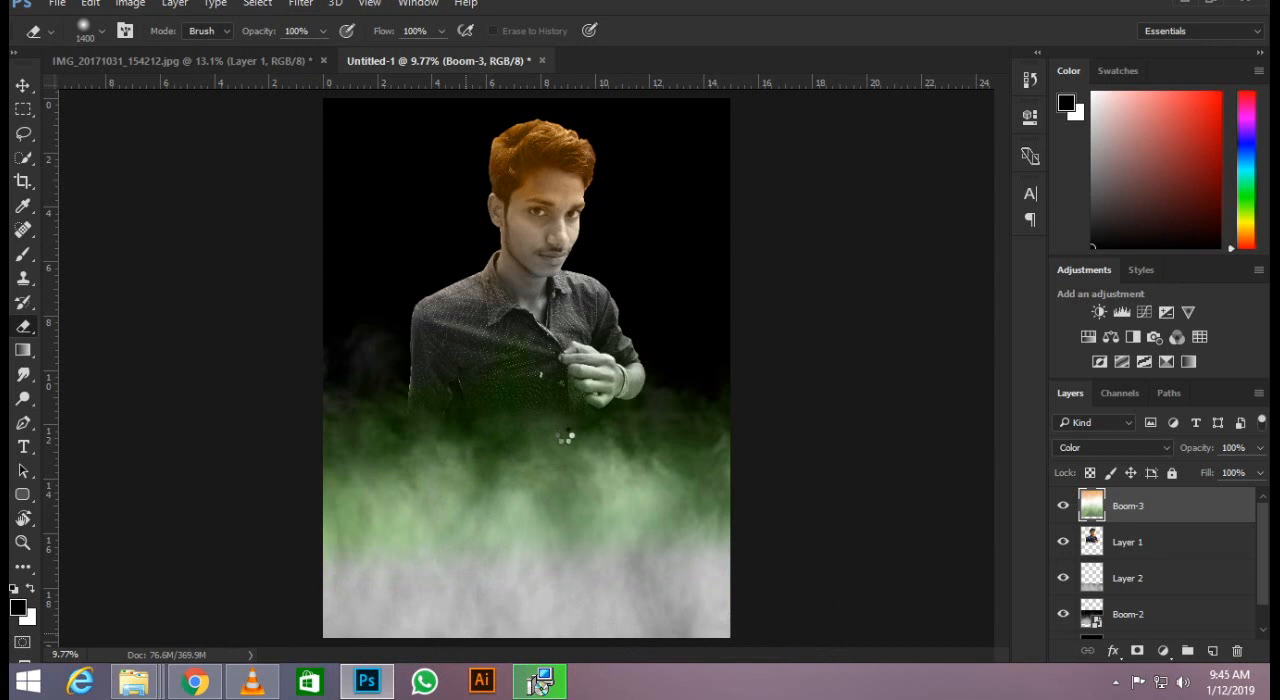
pyautogui.scroll(-3, 565, 437)
pyautogui.click(23, 86)
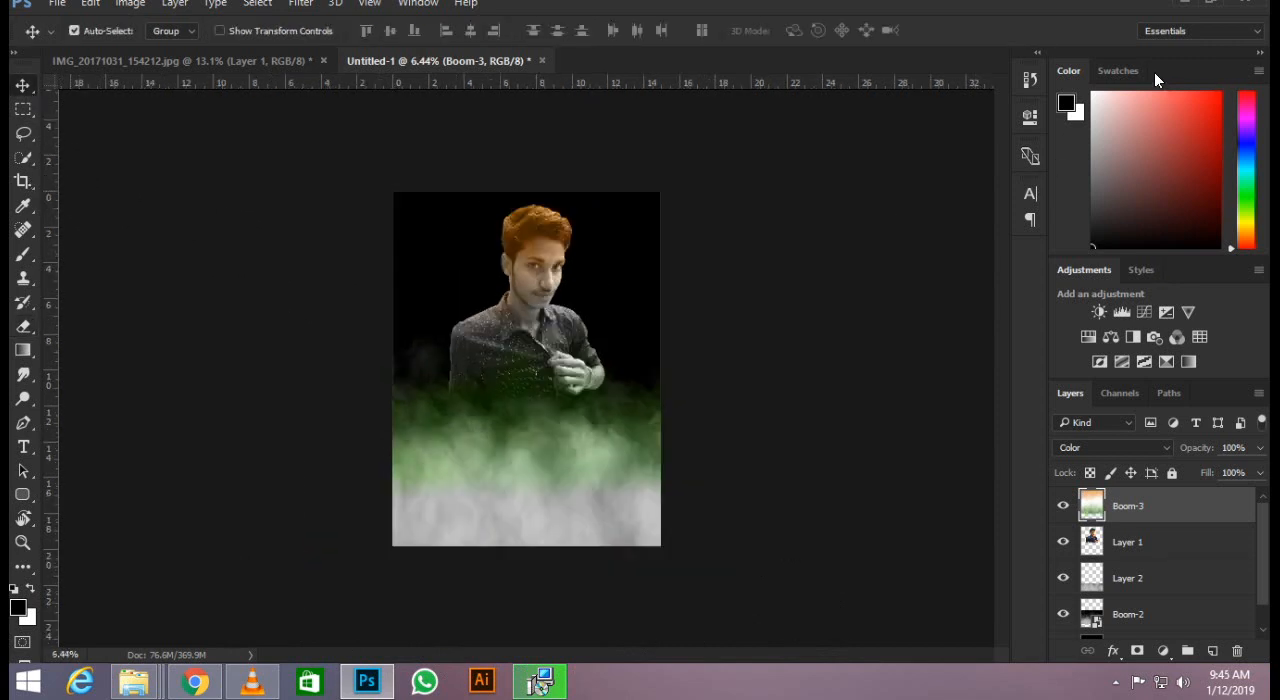
# Examine the tricolour tint on the man's face, shirt and the surrounding smoke up close and as a whole.
pyautogui.scroll(3, 521, 232)
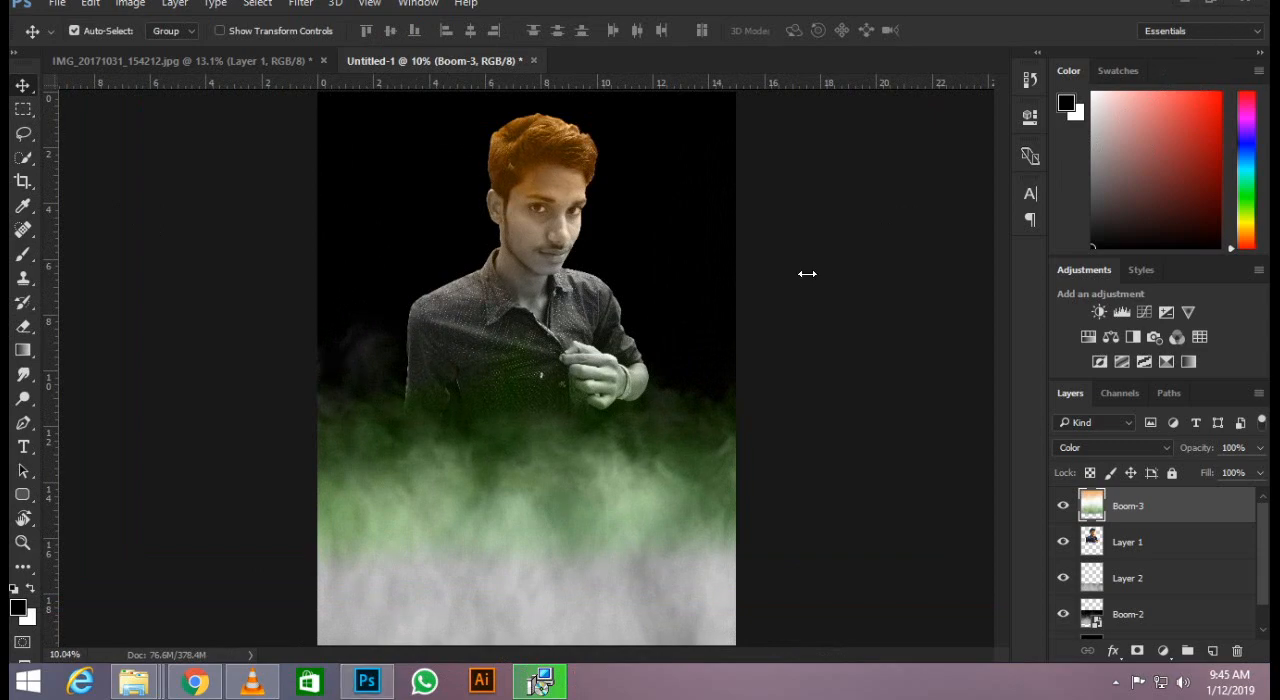
pyautogui.scroll(-1, 515, 380)
pyautogui.scroll(2, 490, 325)
pyautogui.scroll(8, 490, 325)
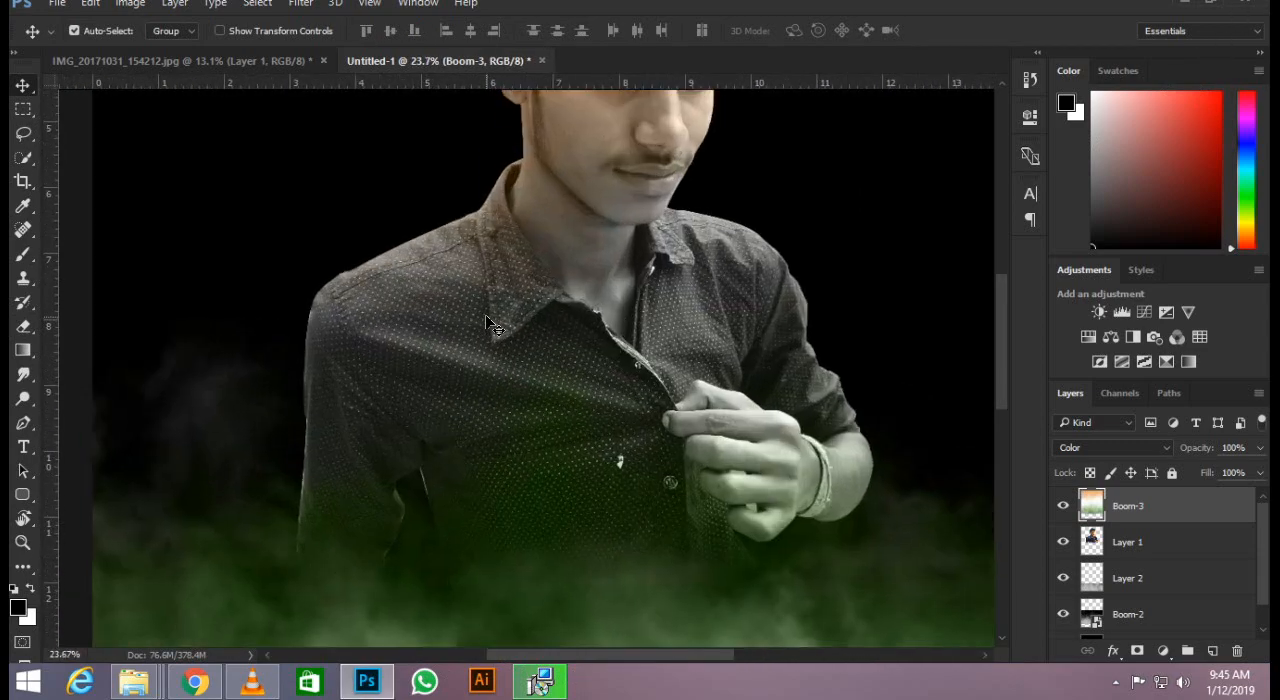
pyautogui.scroll(2, 490, 325)
pyautogui.scroll(-8, 490, 325)
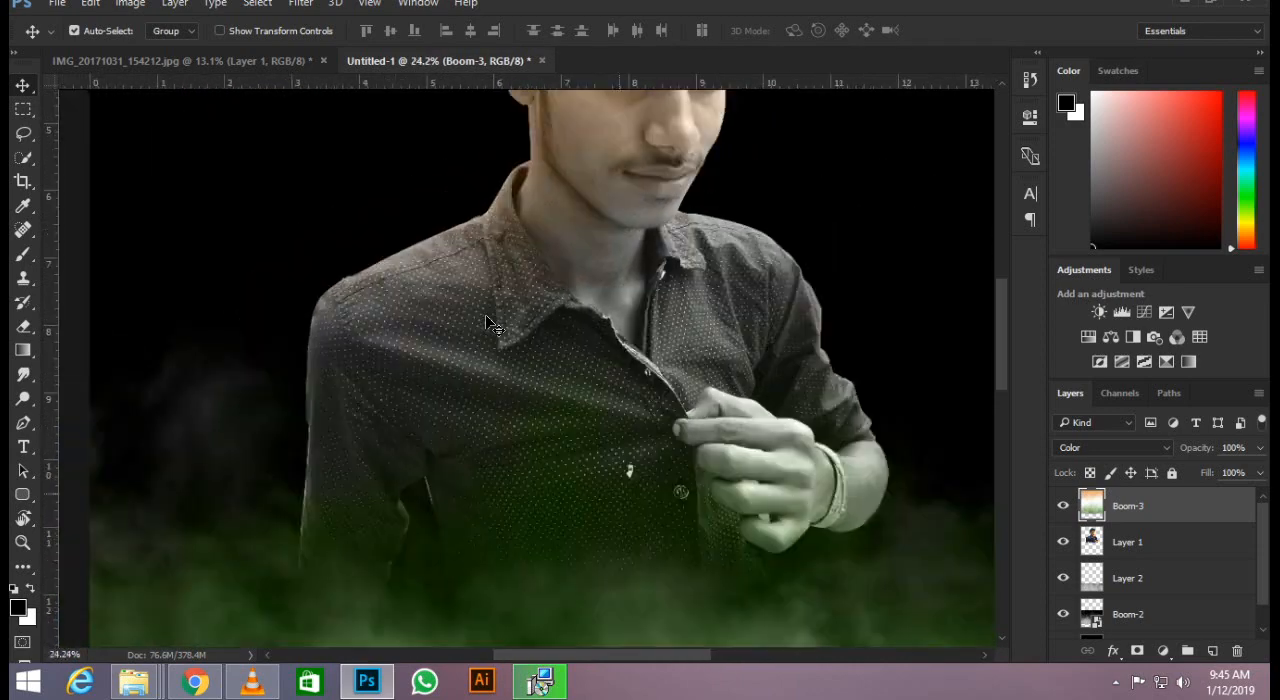
pyautogui.scroll(-2, 528, 340)
pyautogui.scroll(1, 528, 340)
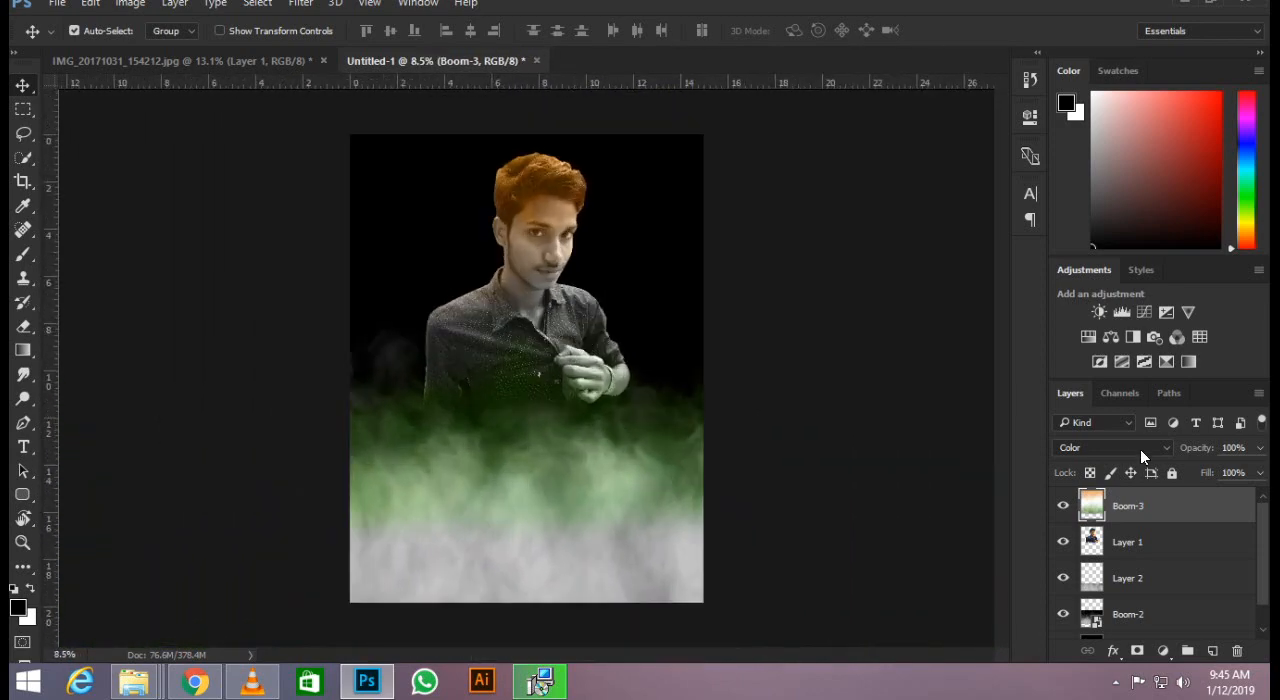
# Move the man's layer and the tricolour layer together slightly downward.
pyautogui.keyDown('ctrl'); pyautogui.click(1152, 538); pyautogui.keyUp('ctrl')
pyautogui.hotkey('ctrl', 't')
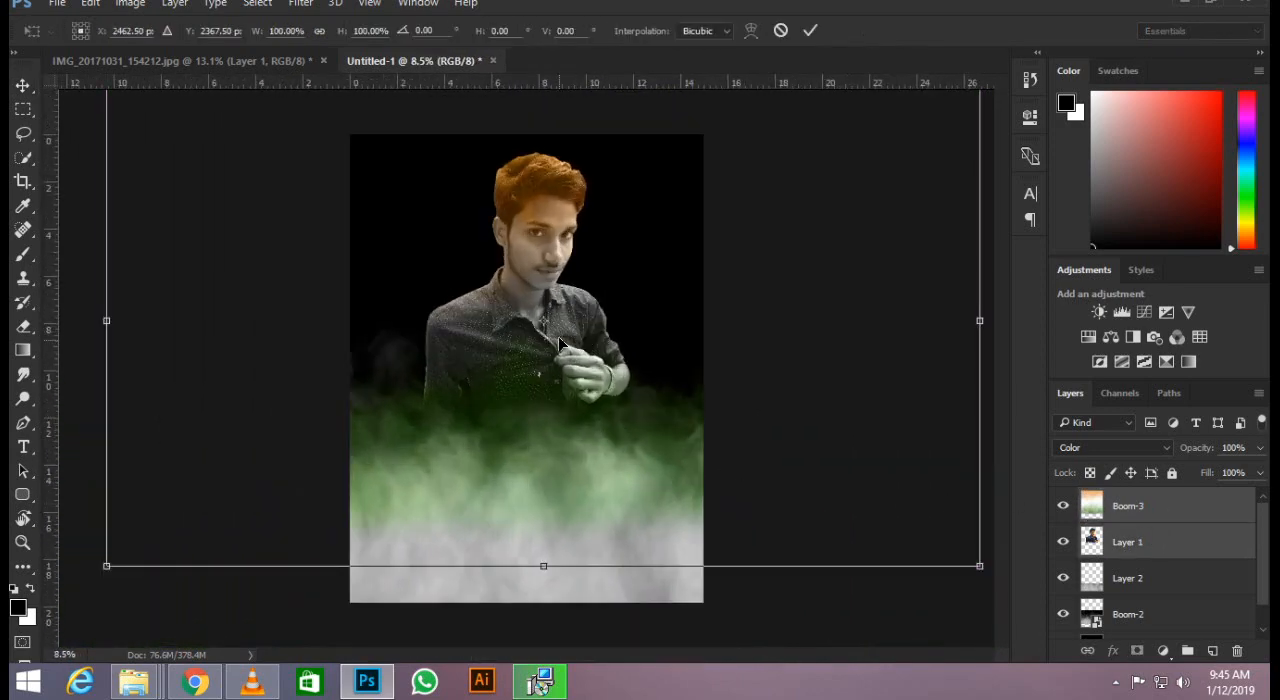
pyautogui.moveTo(559, 343)
pyautogui.mouseDown()
pyautogui.moveTo(563, 371)
pyautogui.moveTo(563, 357)
pyautogui.mouseUp()
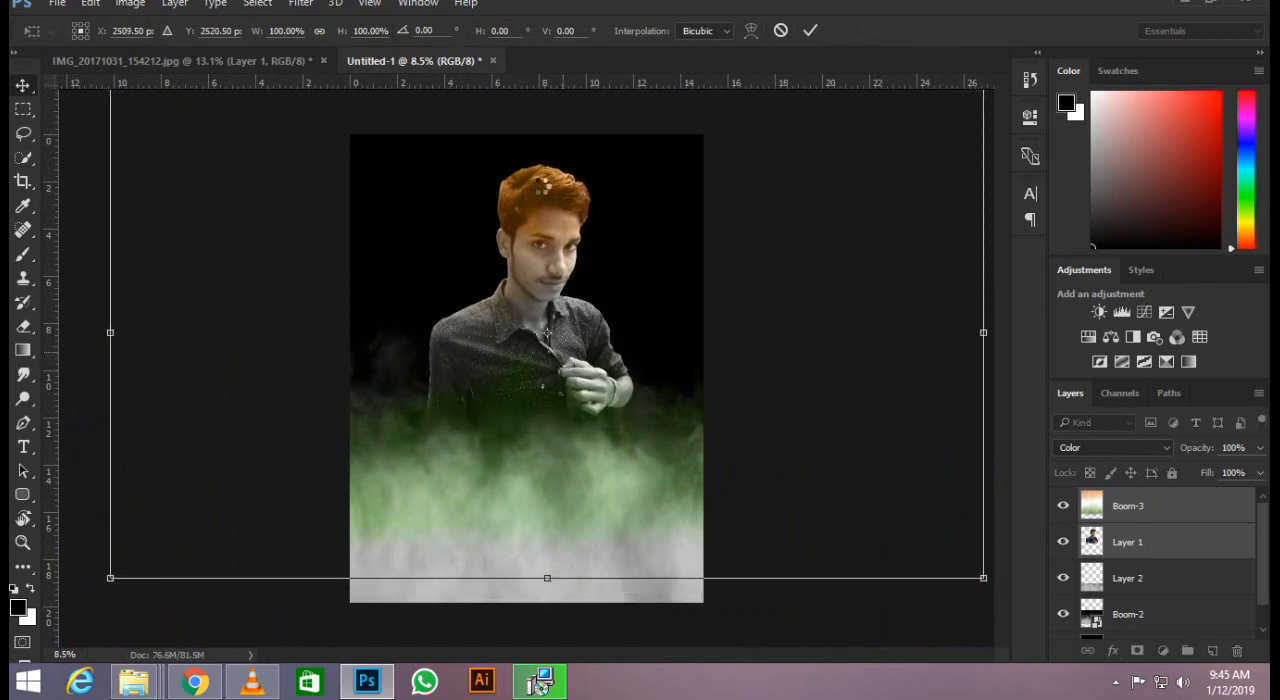
pyautogui.press('Return')
# Hide the enlarged tricolour layer and add a fresh copy of the Boom-3 image from the asset folder.
pyautogui.scroll(5, 541, 176)
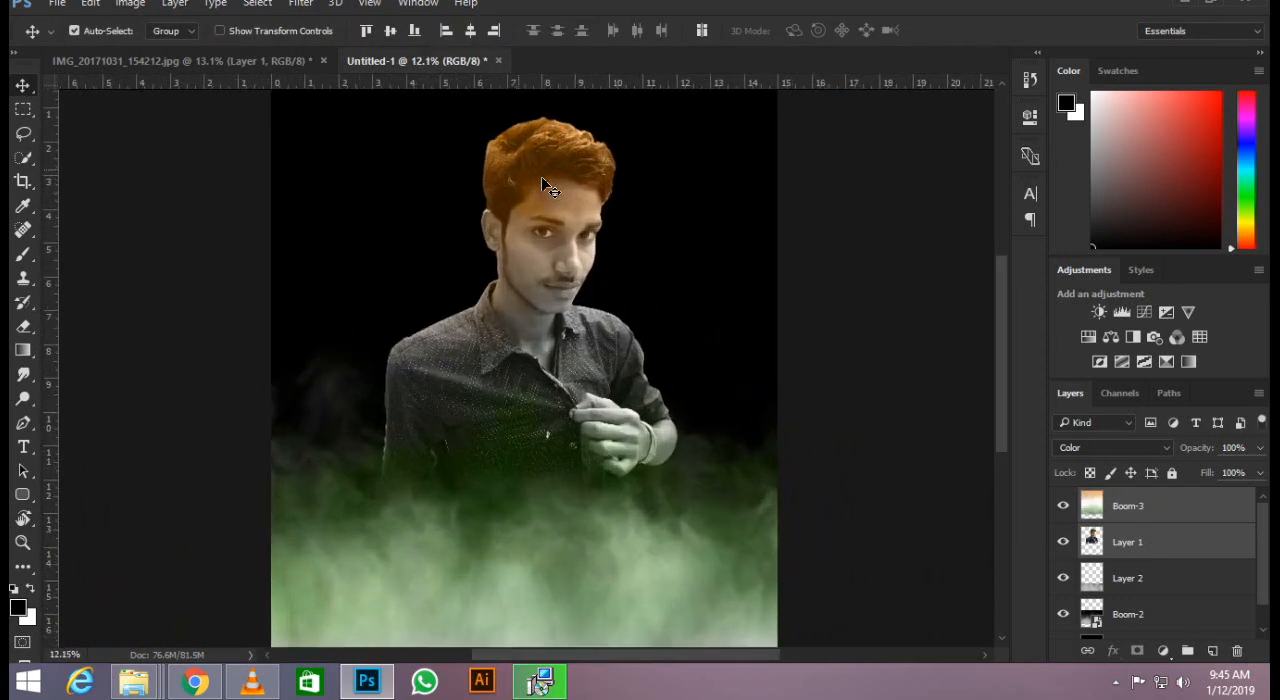
pyautogui.scroll(-4, 564, 160)
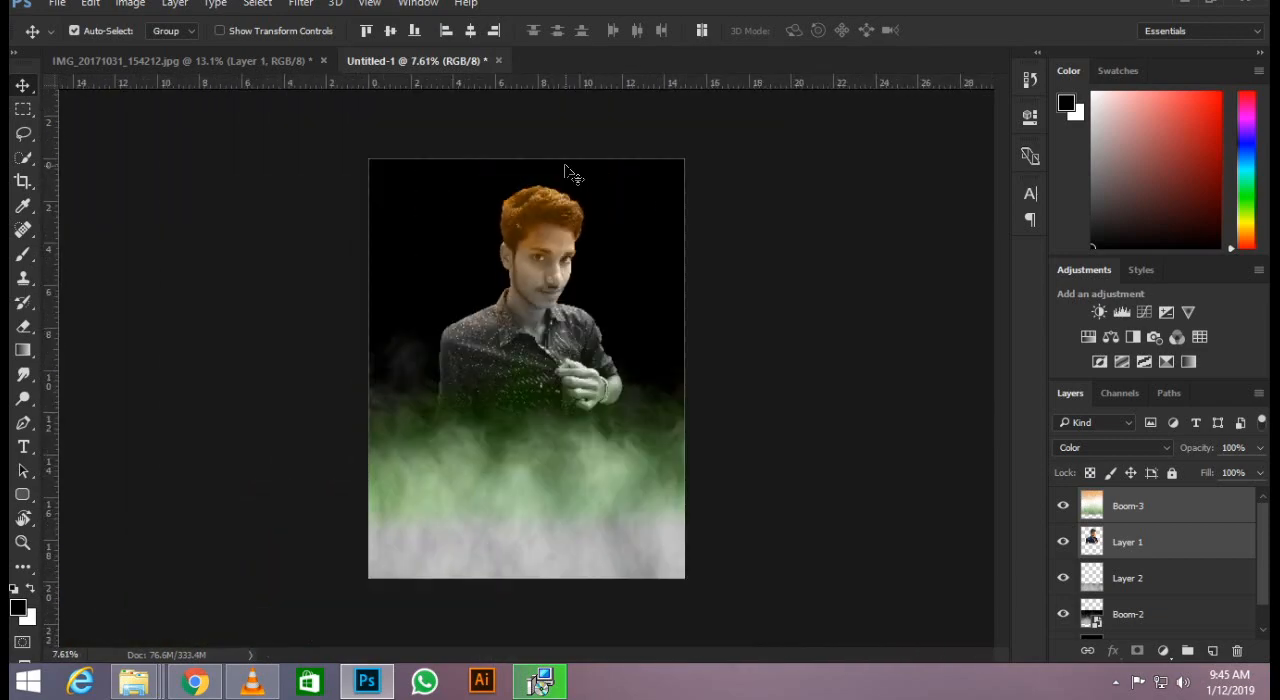
pyautogui.scroll(4, 564, 163)
pyautogui.scroll(-5, 564, 167)
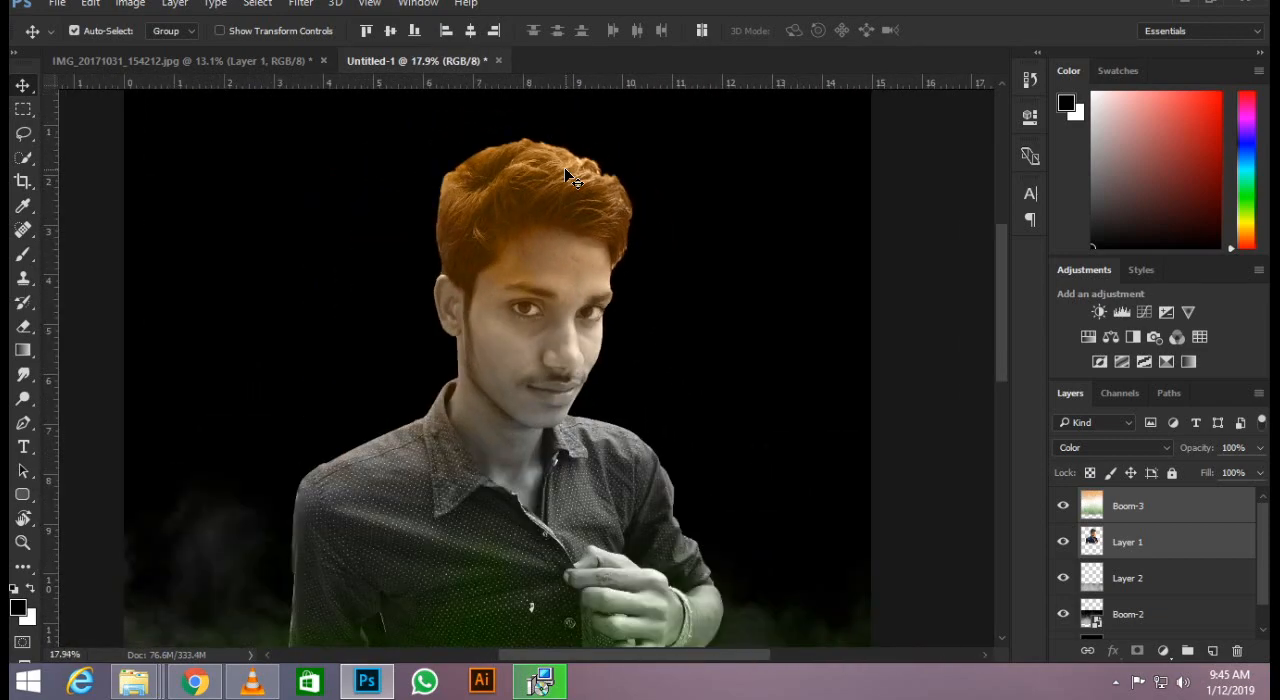
pyautogui.scroll(2, 568, 213)
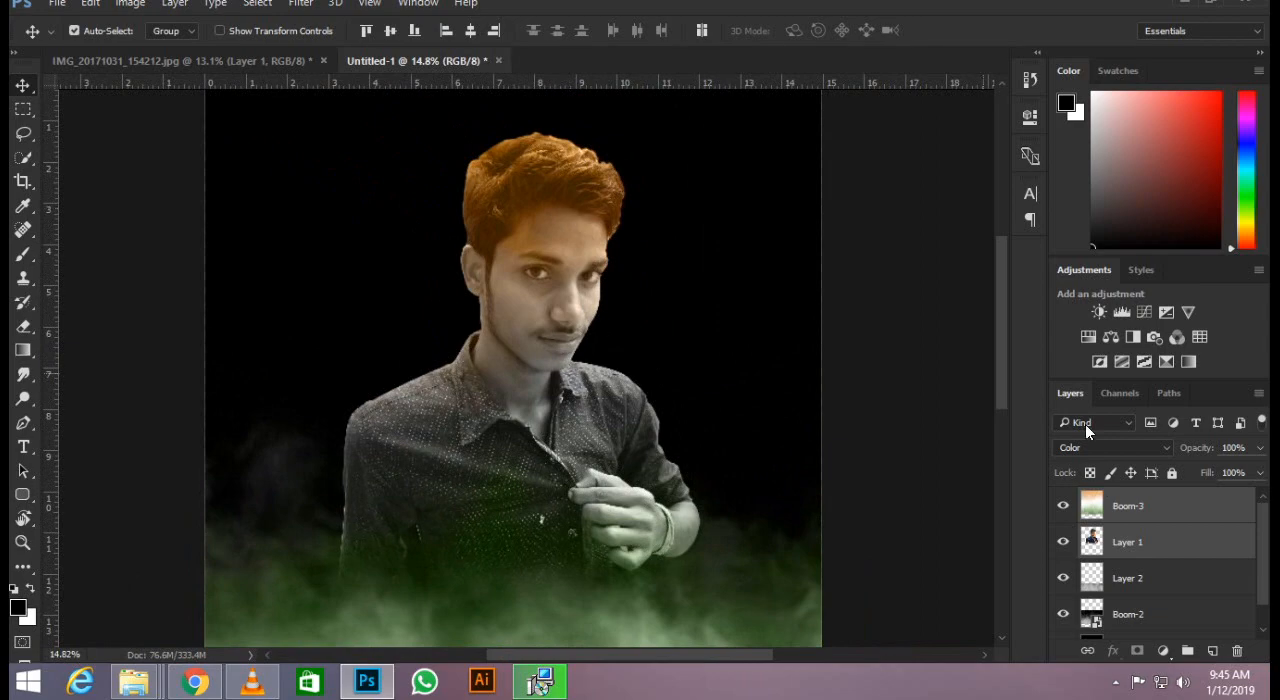
pyautogui.click(1063, 507)
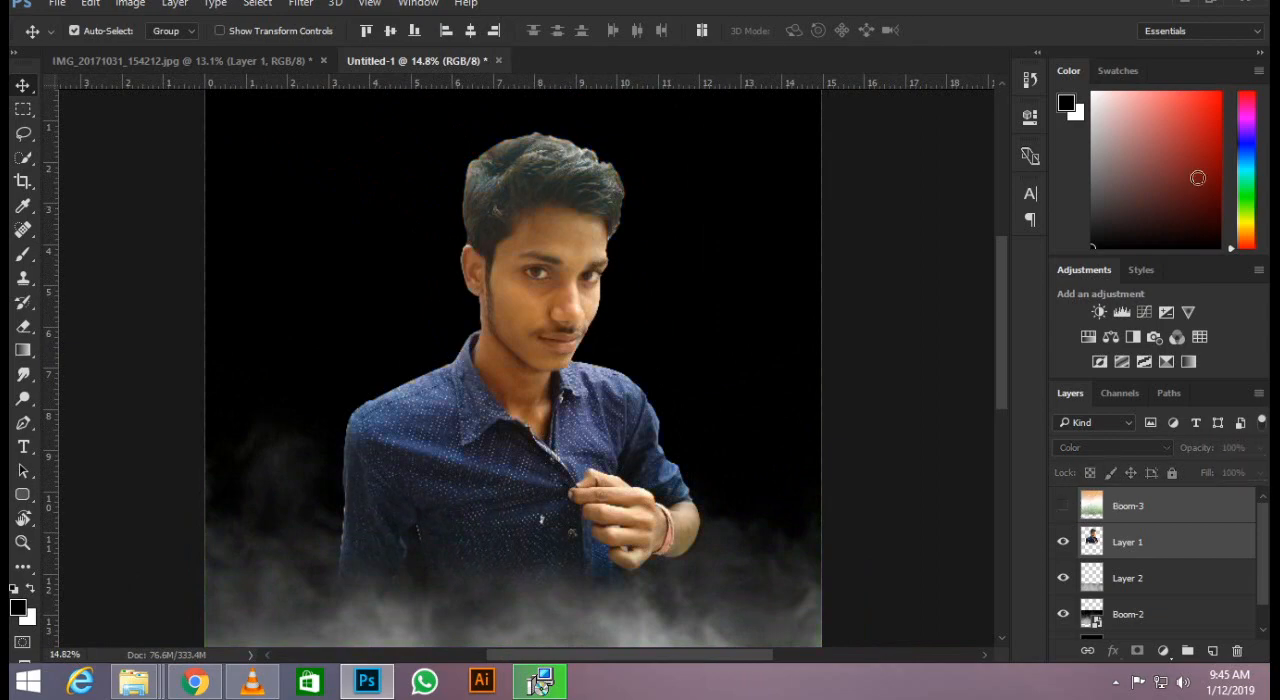
pyautogui.click(1186, 4)
pyautogui.moveTo(190, 272); pyautogui.dragTo(535, 283)
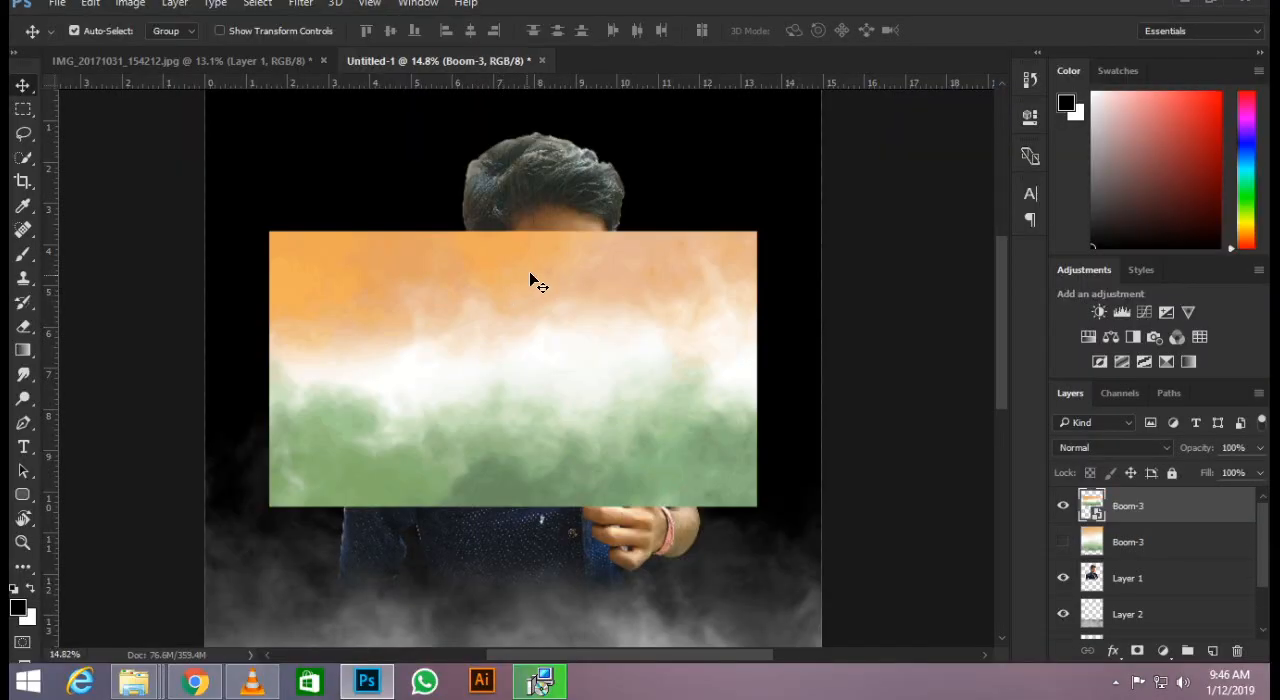
# Set the new tricolour layer's blend mode to Color, scale it to about 53% and rotate it about -10° over the face.
pyautogui.click(1075, 447)
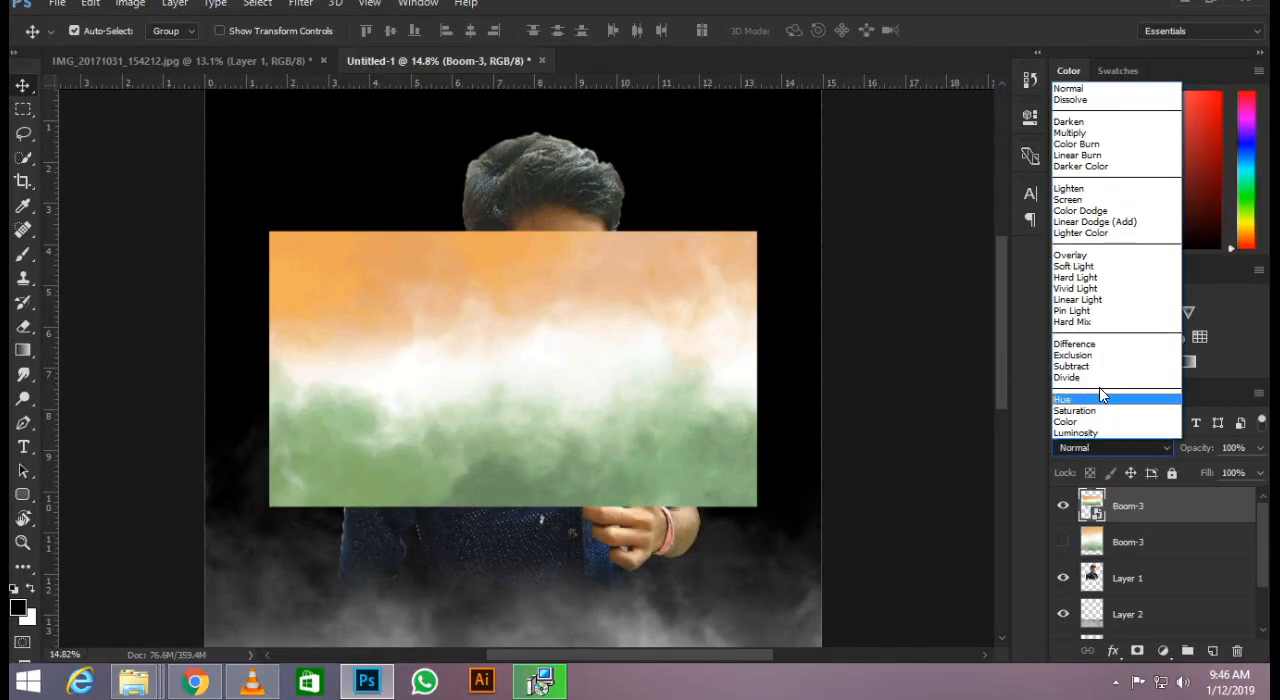
pyautogui.click(1103, 424)
pyautogui.scroll(3, 539, 285)
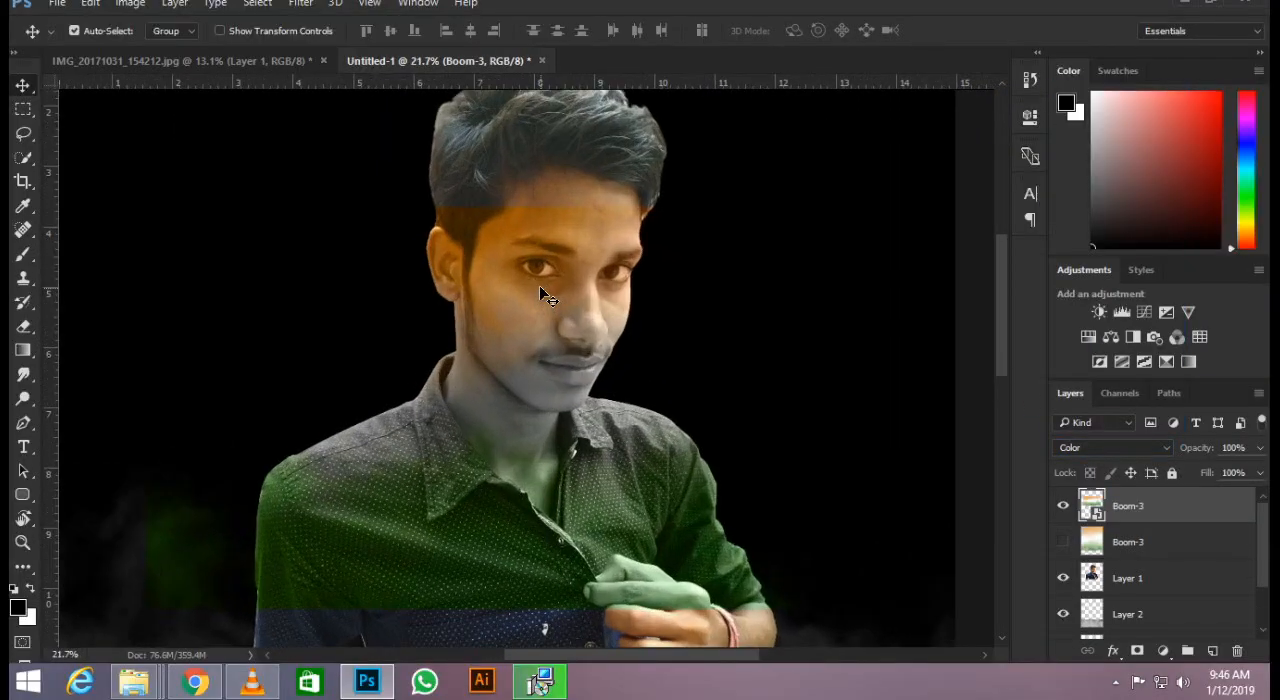
pyautogui.hotkey('ctrl', 't')
pyautogui.moveTo(855, 212); pyautogui.dragTo(785, 200)
pyautogui.moveTo(622, 367); pyautogui.dragTo(624, 233)
pyautogui.scroll(-2, 722, 209)
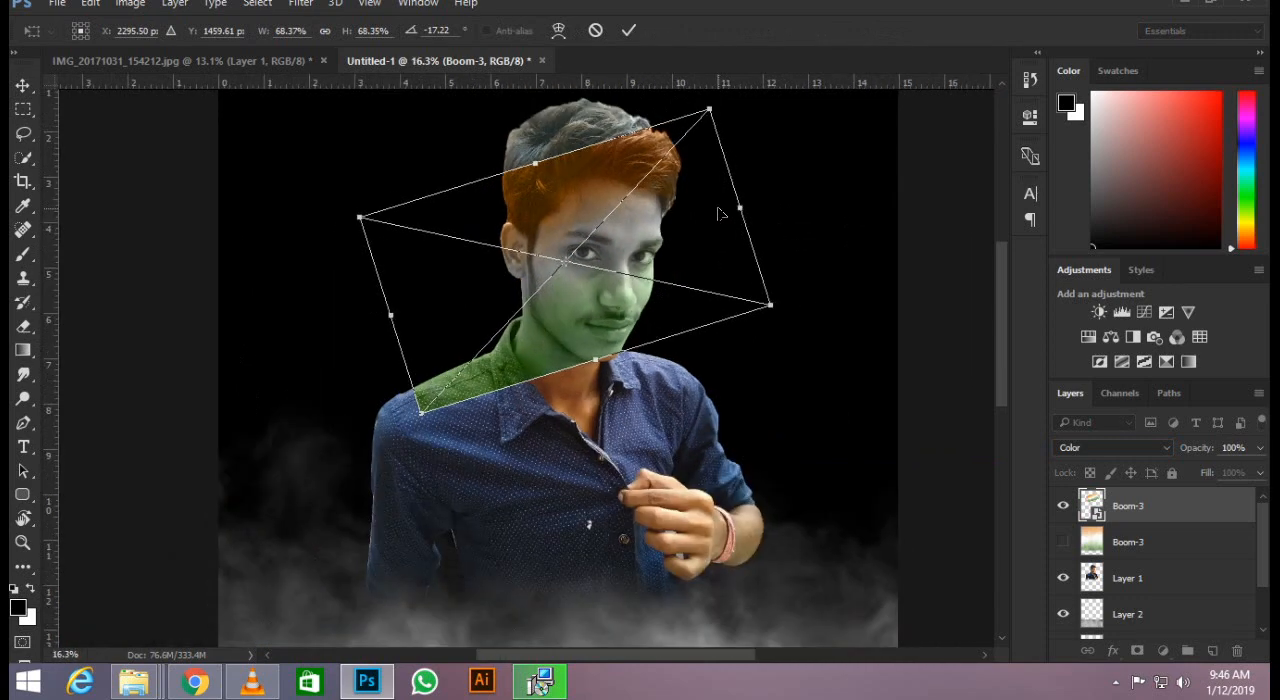
pyautogui.moveTo(709, 112); pyautogui.dragTo(710, 162)
pyautogui.moveTo(633, 269); pyautogui.dragTo(623, 260)
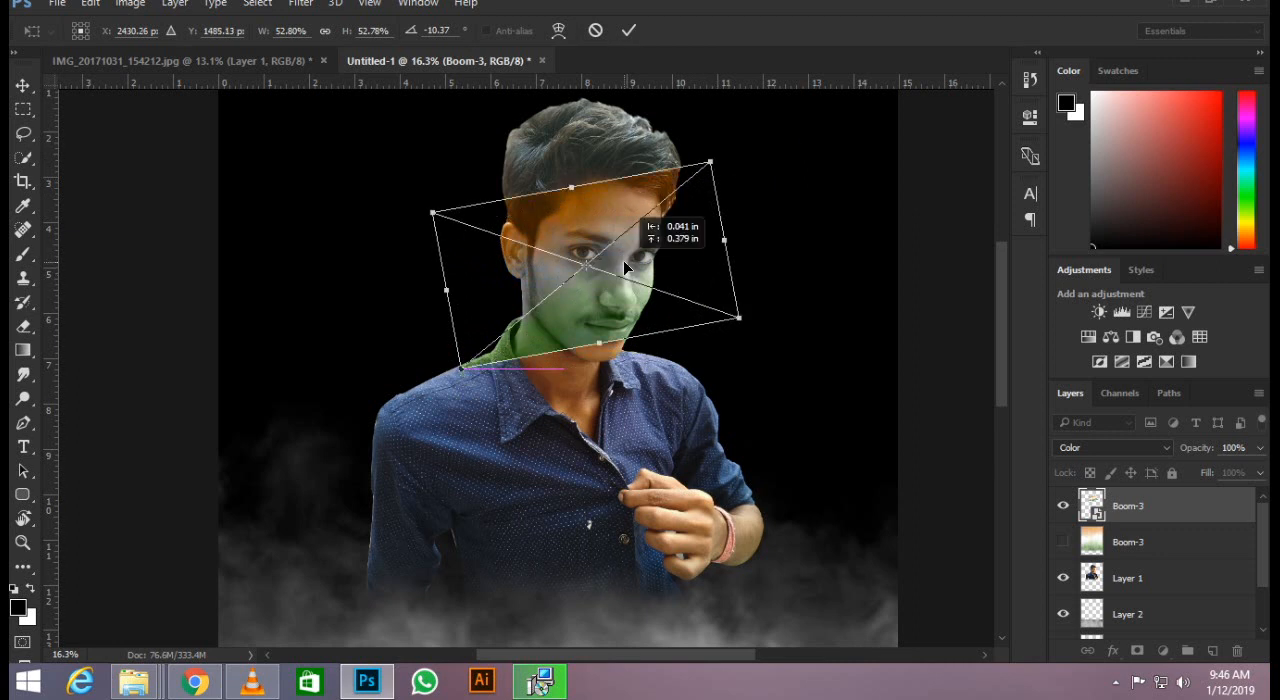
pyautogui.press('Return')
# Enlarge the tilted tricolour layer and lower it so it spans from the man's hairline to his upper shirt.
pyautogui.hotkey('ctrl', 't')
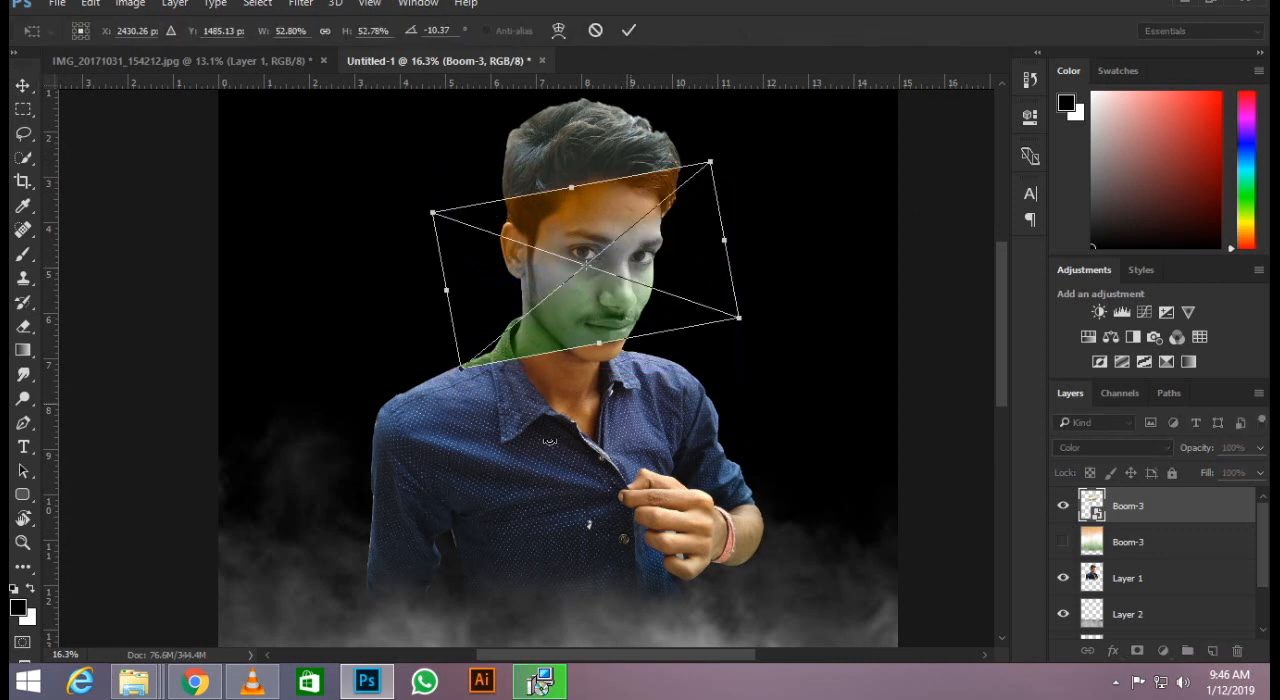
pyautogui.moveTo(463, 368); pyautogui.dragTo(412, 408)
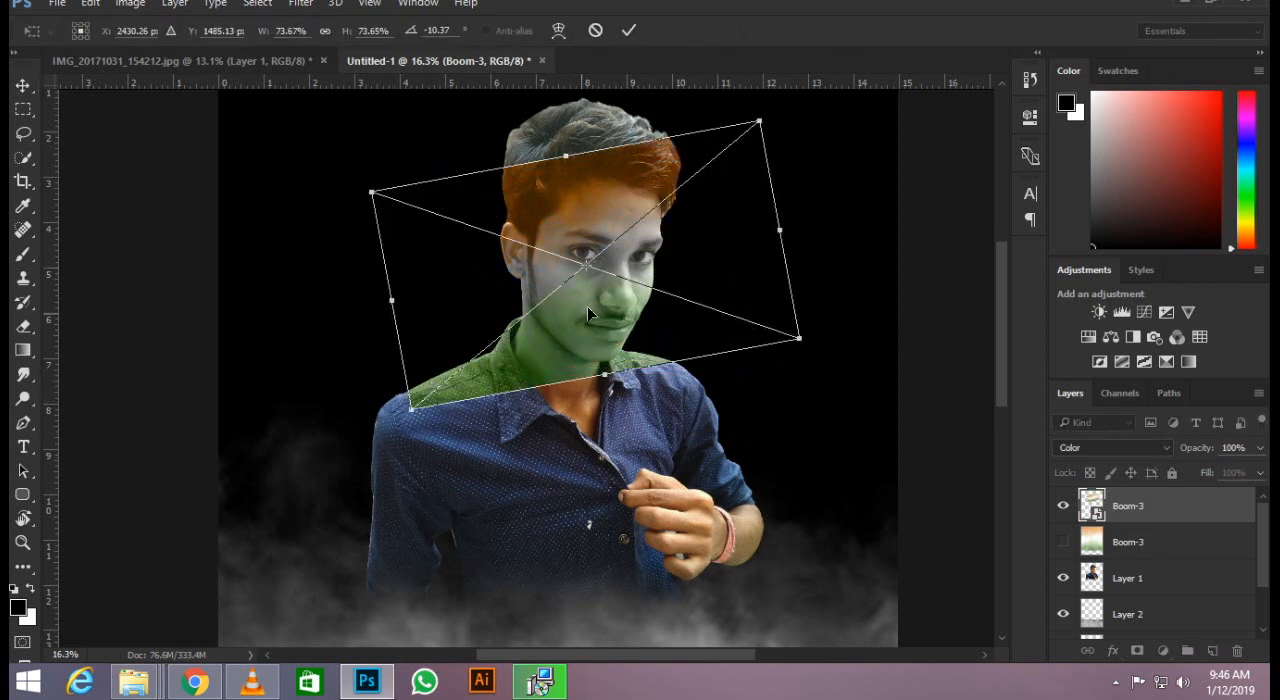
pyautogui.moveTo(587, 306); pyautogui.dragTo(592, 349)
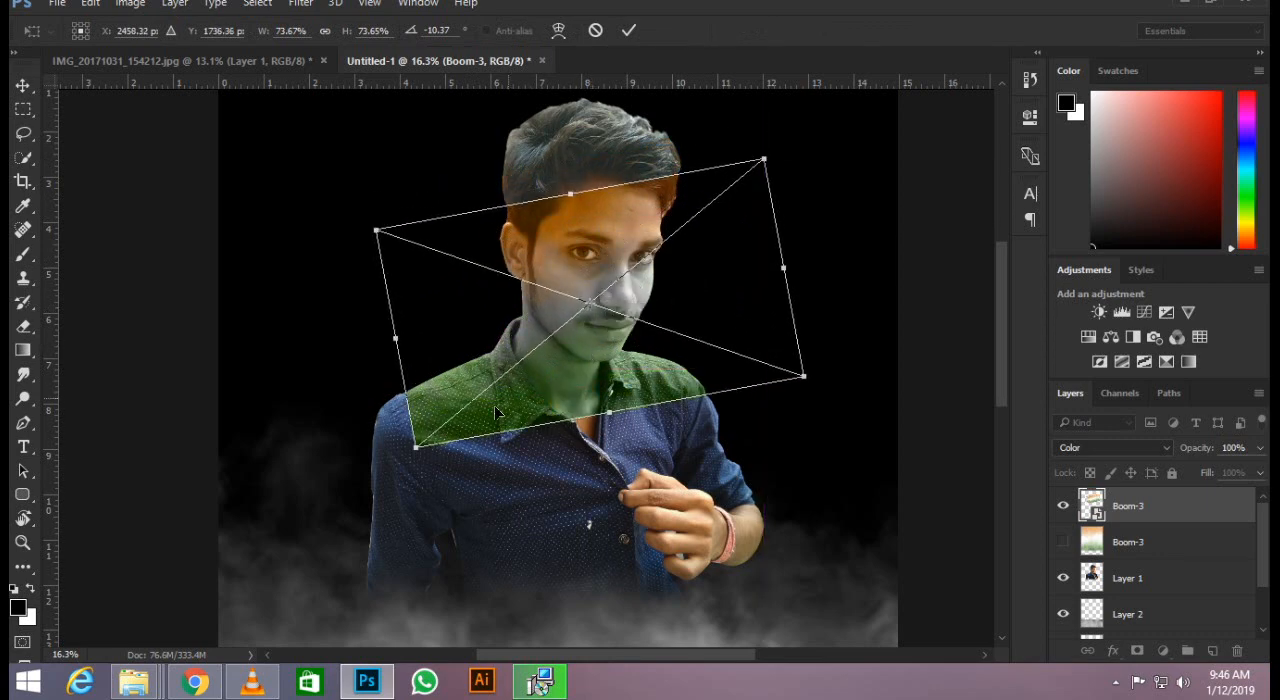
pyautogui.moveTo(410, 449); pyautogui.dragTo(364, 462)
pyautogui.press('Return')
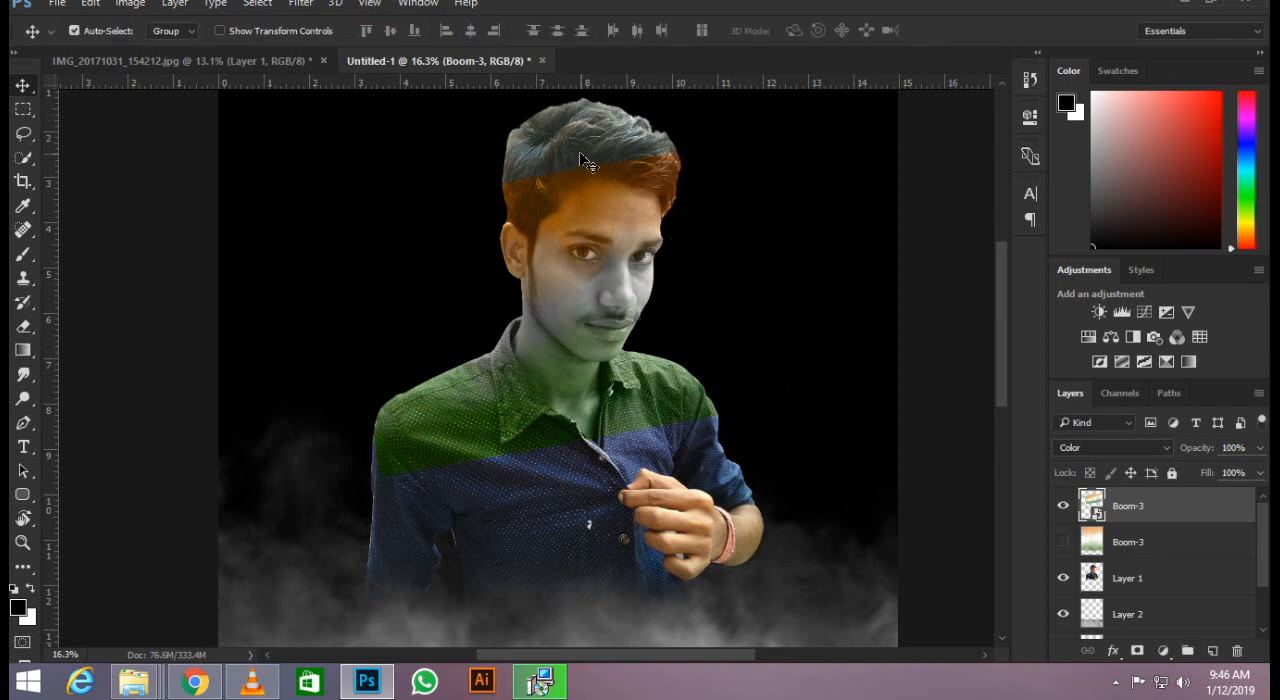
# Rasterize the new Boom-3 smart object layer so it can be erased.
pyautogui.scroll(4, 570, 152)
pyautogui.press('e')
pyautogui.scroll(2, 503, 190)
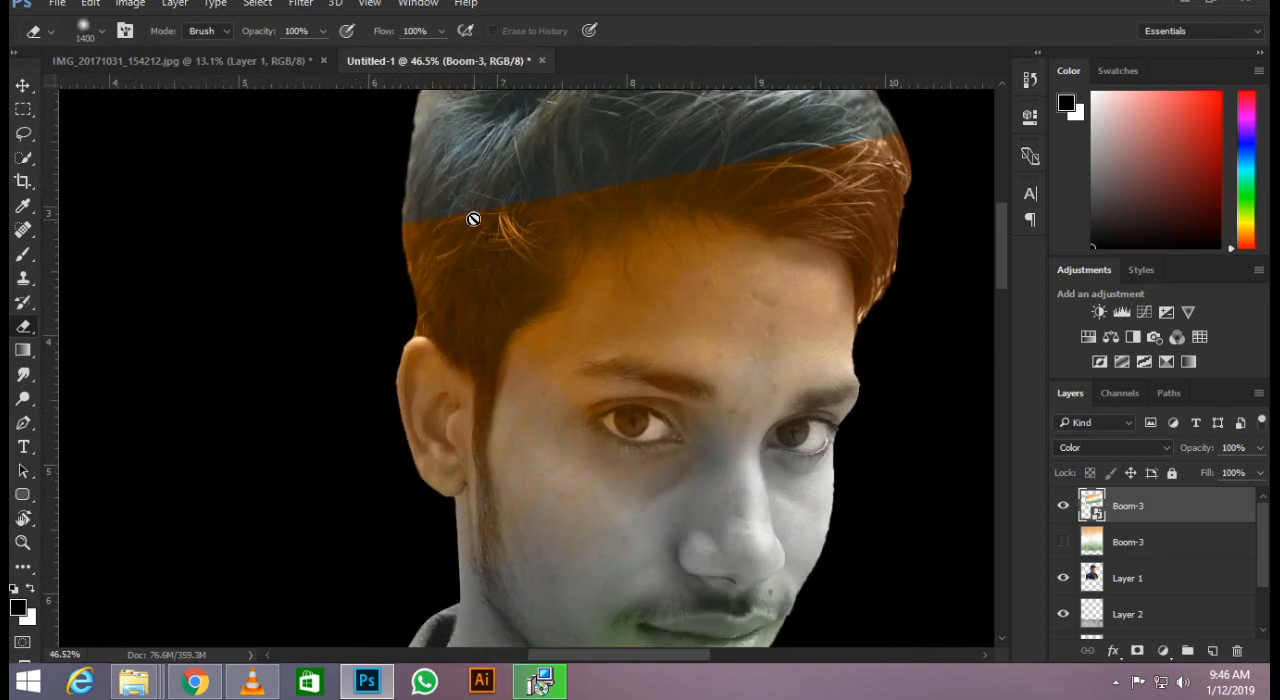
pyautogui.rightClick(1174, 508)
pyautogui.click(832, 396)
pyautogui.scroll(-2, 425, 272)
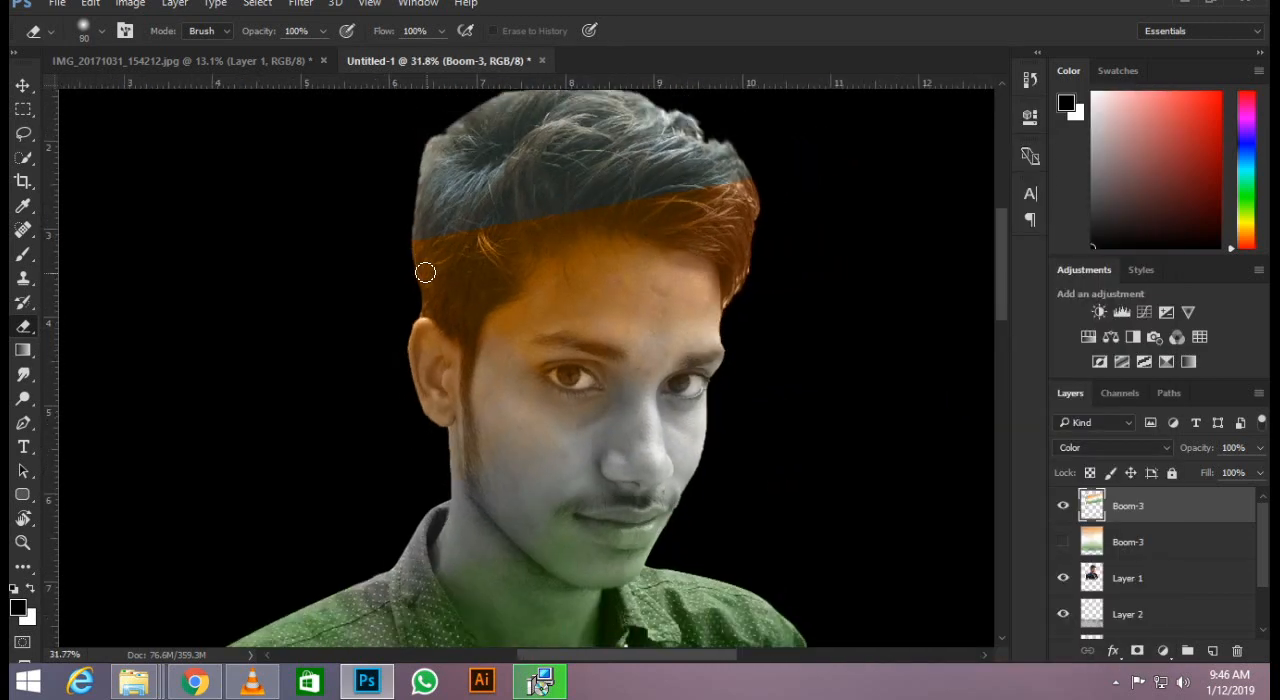
# Erase the orange tint from the man's hair with a soft 400 px eraser.
pyautogui.press(']')
pyautogui.press(']')
pyautogui.press(']')
pyautogui.press(']')
pyautogui.press(']')
pyautogui.press(']')
pyautogui.press(']')
pyautogui.press(']')
pyautogui.moveTo(760, 260)
pyautogui.mouseDown()
pyautogui.moveTo(736, 188)
pyautogui.moveTo(795, 287)
pyautogui.moveTo(736, 206)
pyautogui.moveTo(620, 212)
pyautogui.moveTo(584, 185)
pyautogui.moveTo(409, 239)
pyautogui.moveTo(425, 312)
pyautogui.moveTo(463, 264)
pyautogui.moveTo(450, 227)
pyautogui.mouseUp()
pyautogui.scroll(-3, 382, 325)
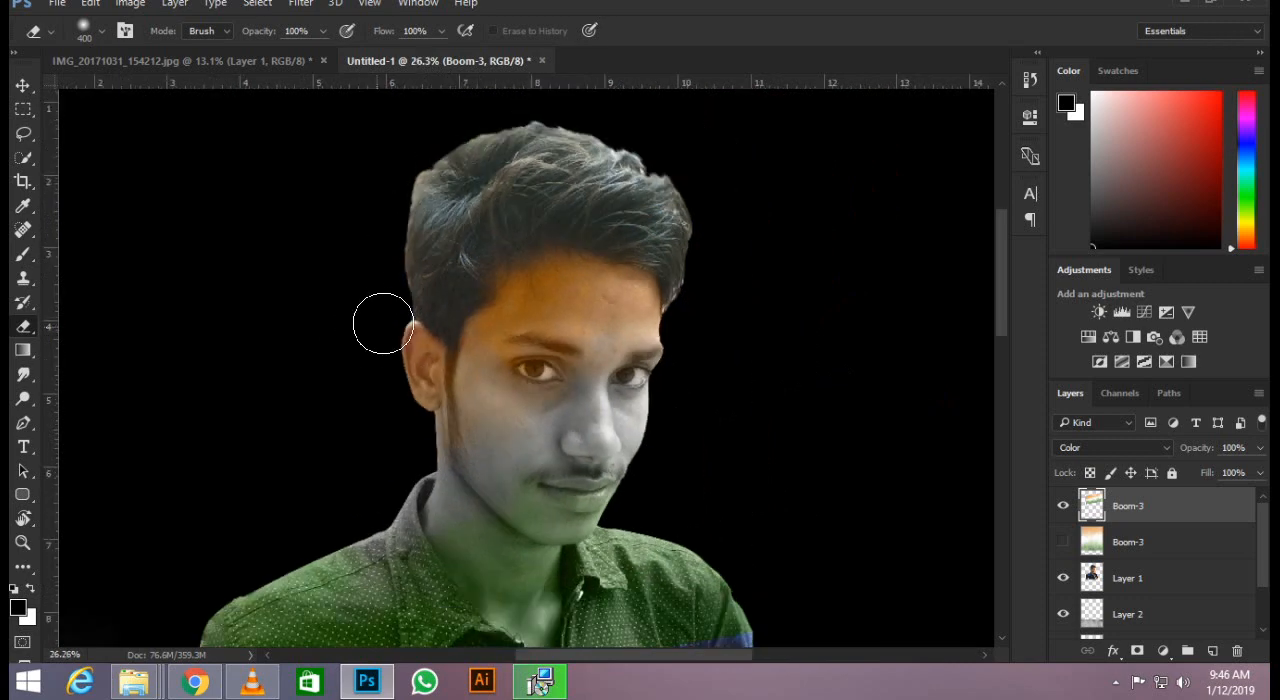
# Erase the green tint from the shirt's shoulder above the raised hand with the 400 px eraser.
pyautogui.scroll(2, 389, 343)
pyautogui.press('z')
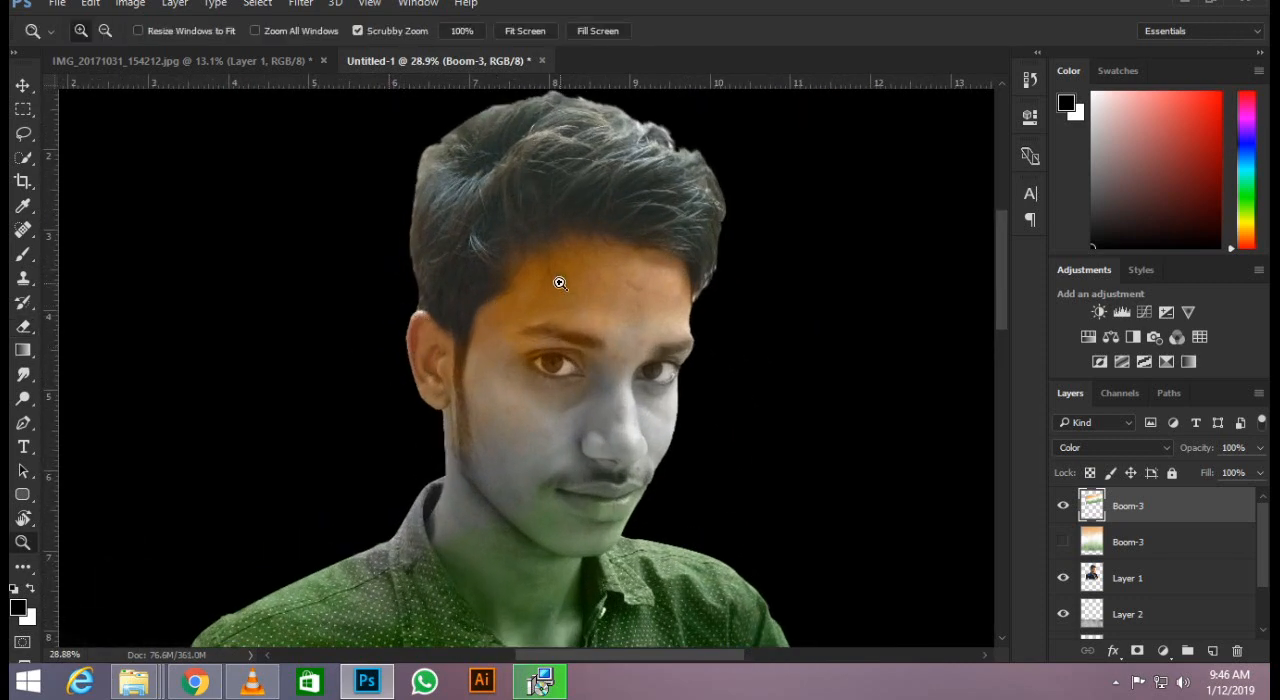
pyautogui.scroll(-2, 560, 283)
pyautogui.press('b')
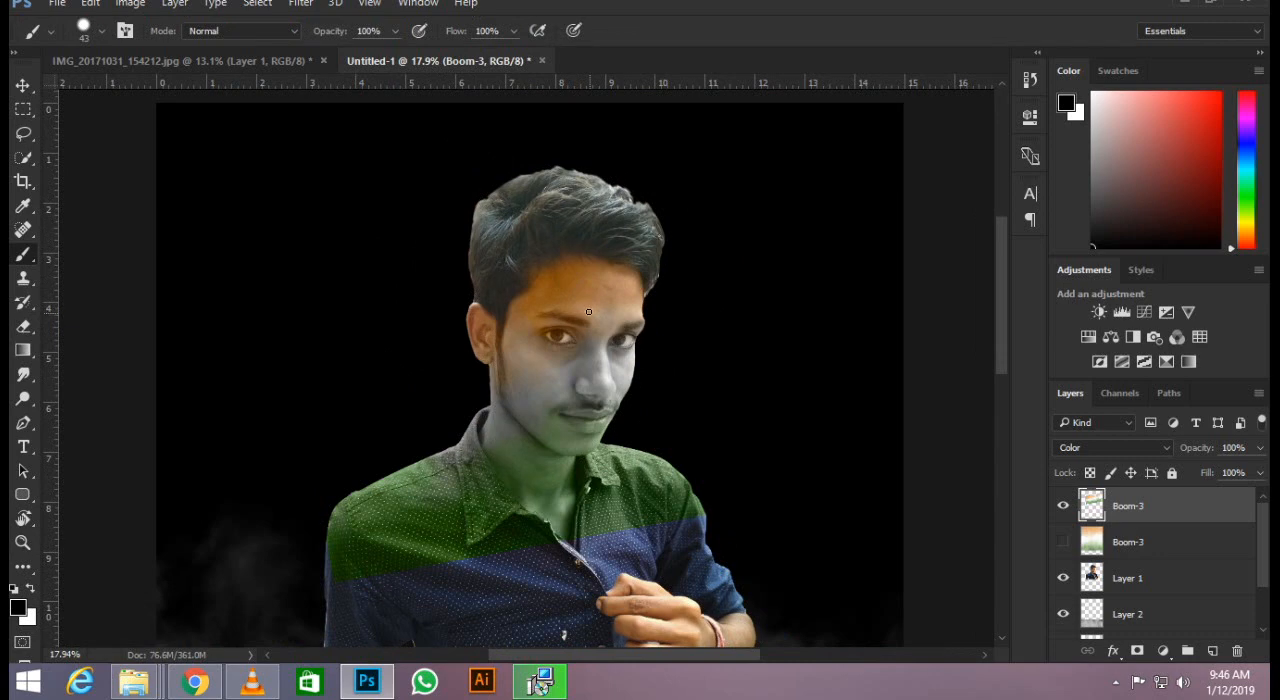
pyautogui.press('e')
pyautogui.scroll(4, 640, 440)
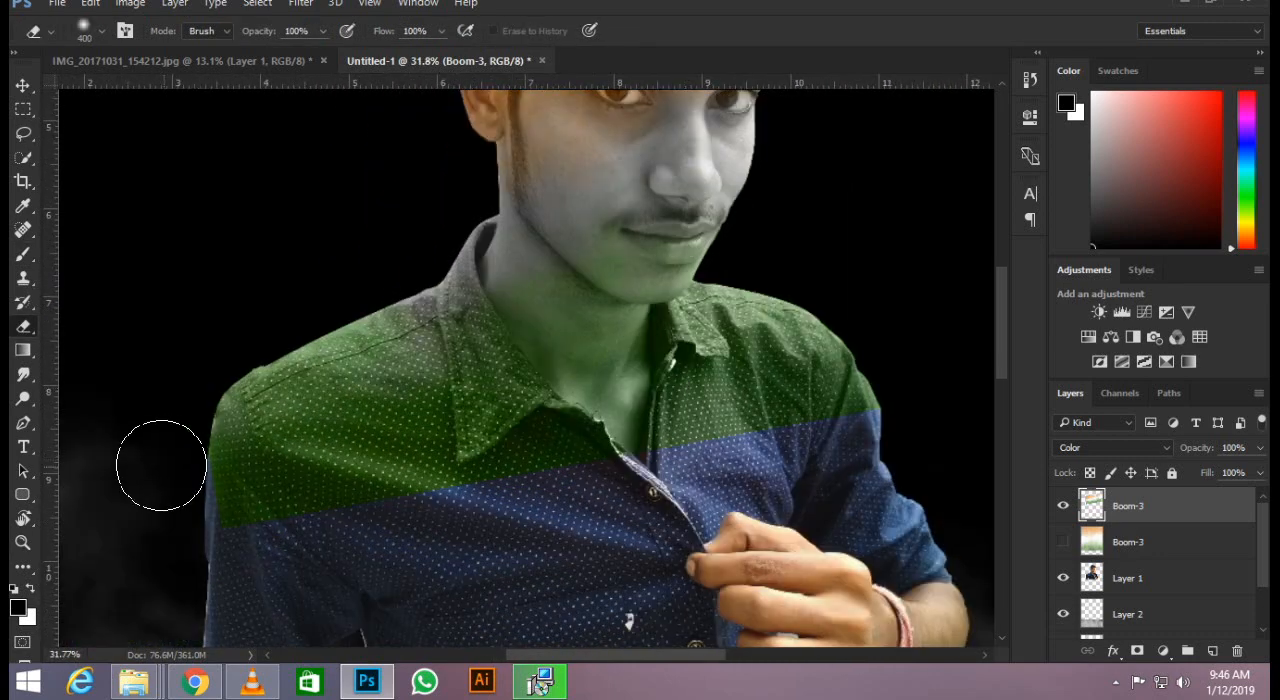
pyautogui.moveTo(310, 537)
pyautogui.mouseDown()
pyautogui.moveTo(284, 355)
pyautogui.moveTo(209, 391)
pyautogui.moveTo(320, 409)
pyautogui.moveTo(367, 478)
pyautogui.moveTo(464, 549)
pyautogui.moveTo(499, 526)
pyautogui.moveTo(442, 411)
pyautogui.moveTo(646, 522)
pyautogui.moveTo(370, 332)
pyautogui.moveTo(423, 401)
pyautogui.moveTo(473, 411)
pyautogui.moveTo(425, 327)
pyautogui.moveTo(452, 342)
pyautogui.moveTo(552, 478)
pyautogui.moveTo(798, 396)
pyautogui.moveTo(790, 465)
pyautogui.moveTo(775, 290)
pyautogui.moveTo(731, 269)
pyautogui.moveTo(725, 414)
pyautogui.moveTo(804, 377)
pyautogui.moveTo(840, 408)
pyautogui.moveTo(783, 447)
pyautogui.moveTo(777, 301)
pyautogui.moveTo(753, 321)
pyautogui.moveTo(724, 440)
pyautogui.mouseUp()
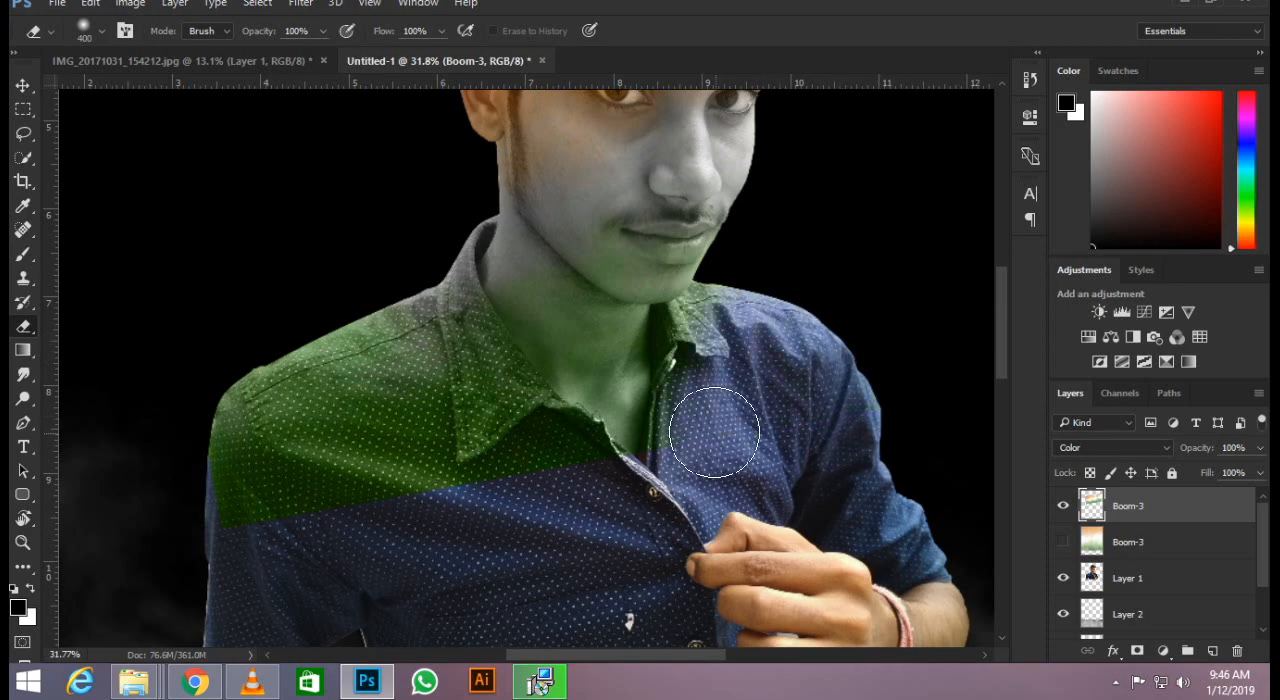
# Erase the remaining green from the collar and shirt edge on the raised-hand side with a 100 px eraser.
pyautogui.scroll(6, 724, 440)
pyautogui.press('[')
pyautogui.press('[')
pyautogui.press('[')
pyautogui.press('[')
pyautogui.press('[')
pyautogui.press('[')
pyautogui.press('[')
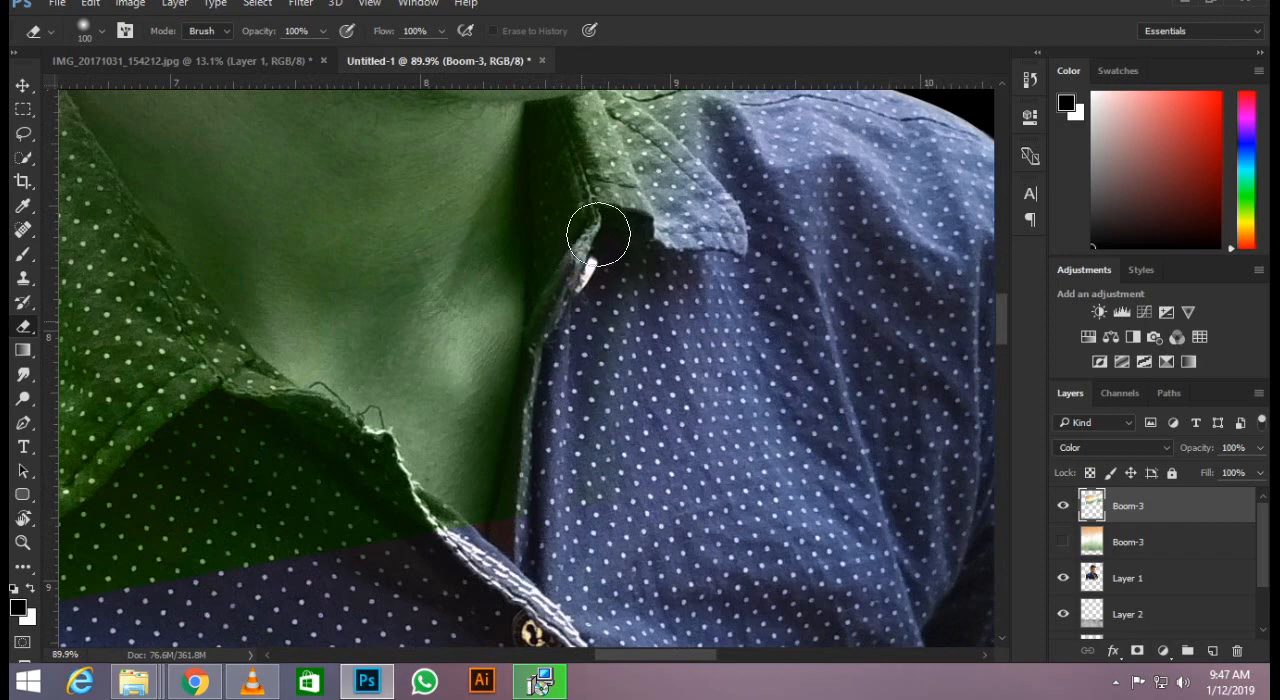
pyautogui.moveTo(571, 157); pyautogui.dragTo(610, 475)
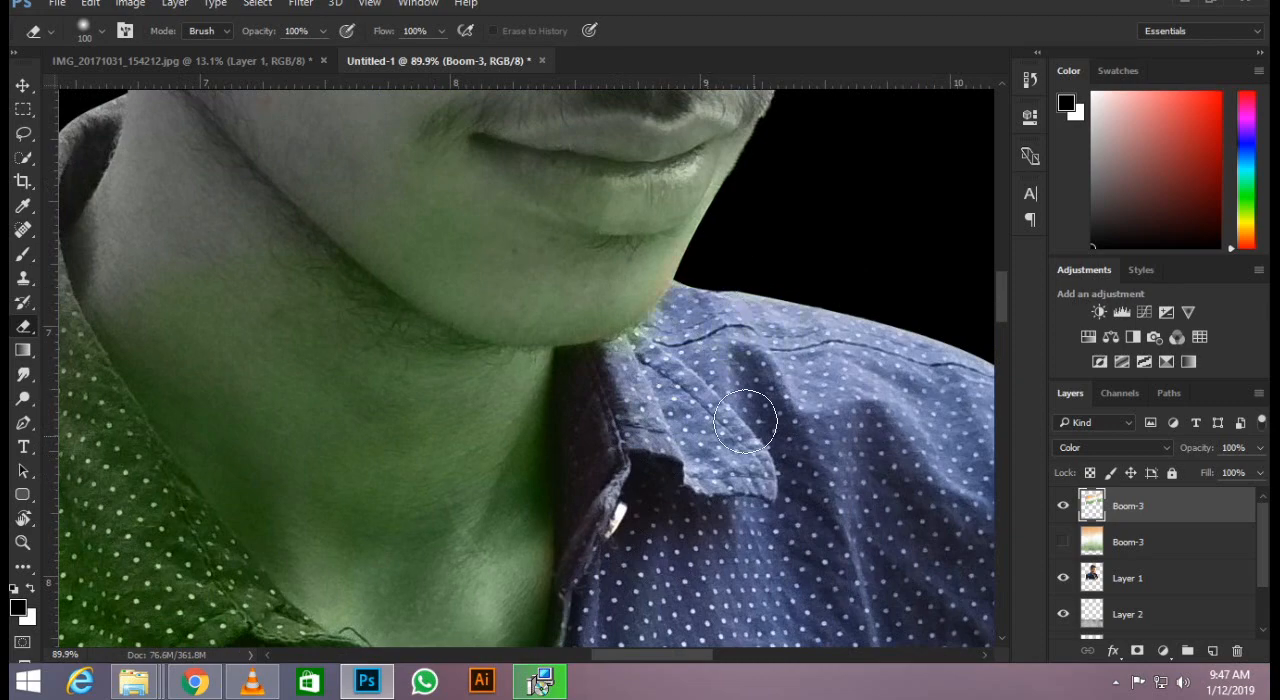
# Erase the green tint from the shirt's opposite shoulder with a 500 px eraser.
pyautogui.scroll(-5, 745, 422)
pyautogui.scroll(4, 491, 471)
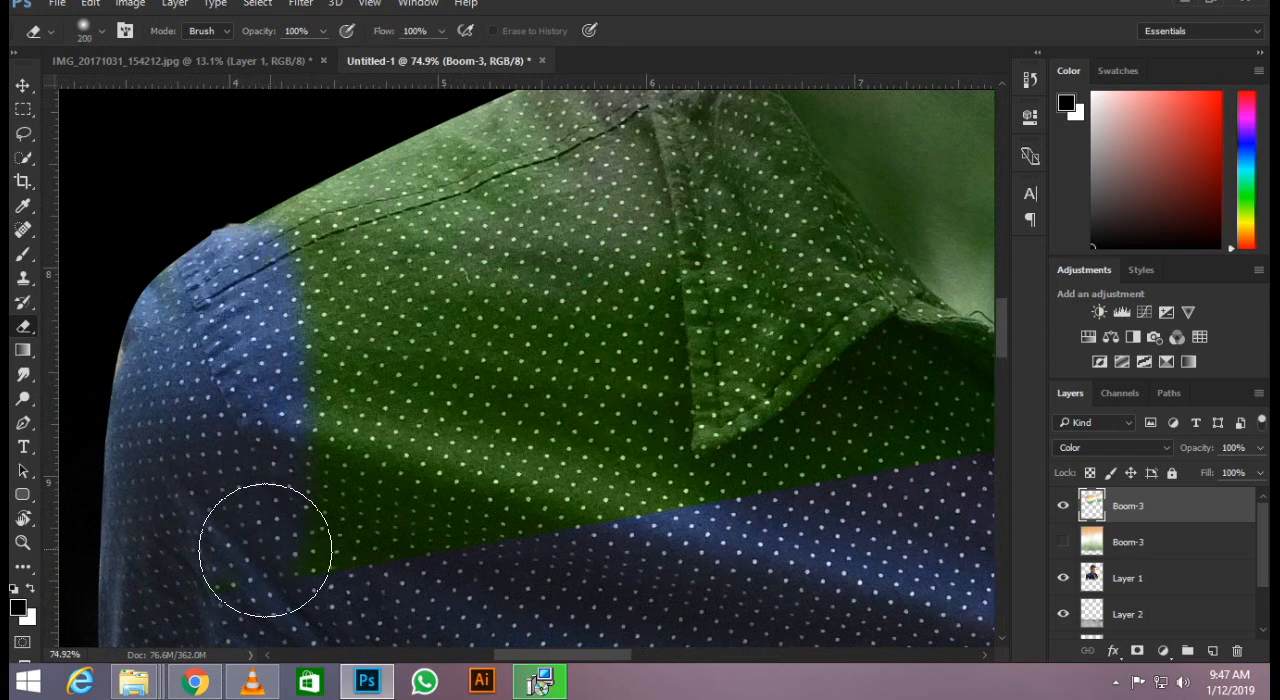
pyautogui.press(']')
pyautogui.press(']')
pyautogui.press(']')
pyautogui.press(']')
pyautogui.press(']')
pyautogui.press(']')
pyautogui.press(']')
pyautogui.press(']')
pyautogui.moveTo(337, 486)
pyautogui.mouseDown()
pyautogui.moveTo(299, 233)
pyautogui.moveTo(317, 270)
pyautogui.moveTo(362, 246)
pyautogui.moveTo(439, 340)
pyautogui.moveTo(489, 372)
pyautogui.moveTo(586, 371)
pyautogui.mouseUp()
# Erase the green tint from the shirt front below the collar and along the placket edge with a 125 px eraser.
pyautogui.press('[')
pyautogui.press('[')
pyautogui.press('[')
pyautogui.press('[')
pyautogui.press('[')
pyautogui.press('[')
pyautogui.press('[')
pyautogui.press('[')
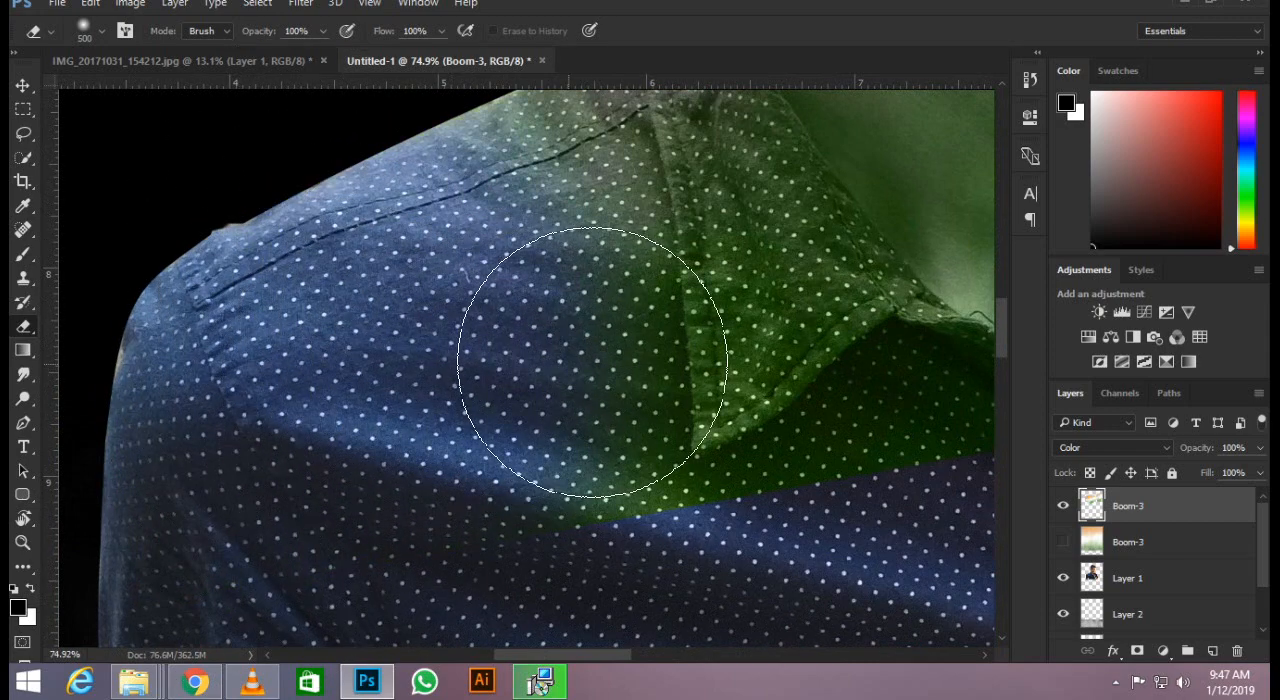
pyautogui.moveTo(830, 457); pyautogui.dragTo(573, 454)
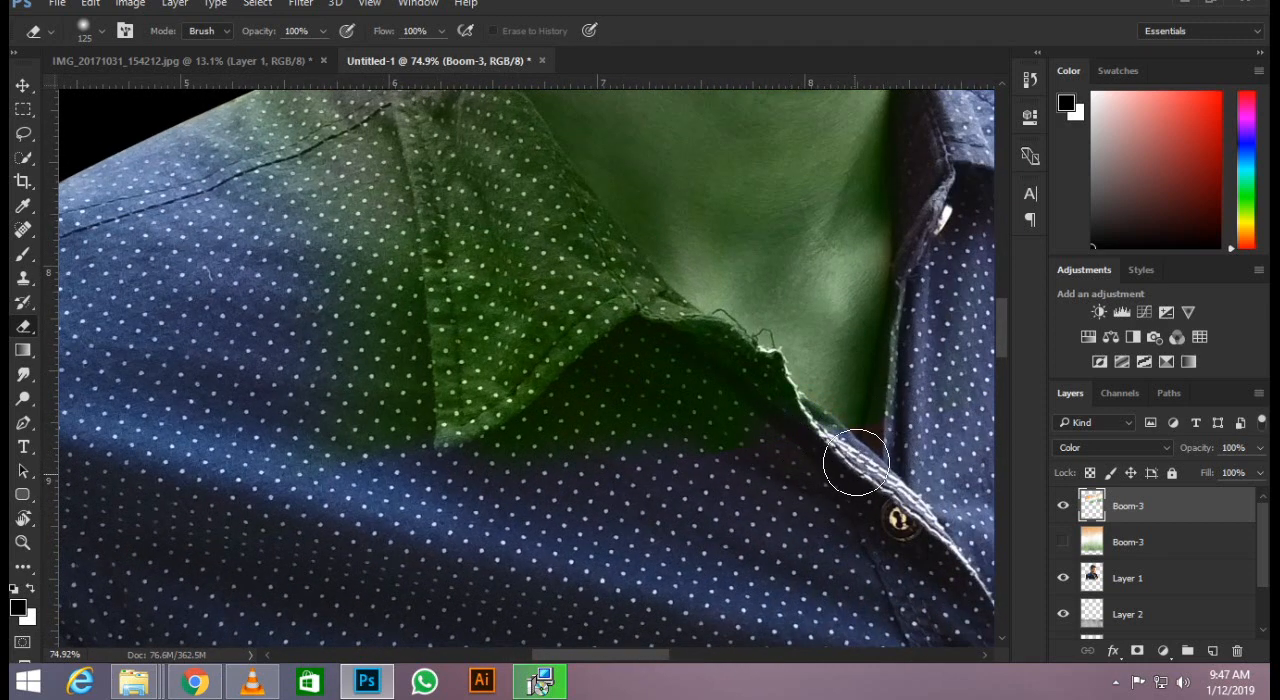
pyautogui.moveTo(831, 473); pyautogui.dragTo(925, 403)
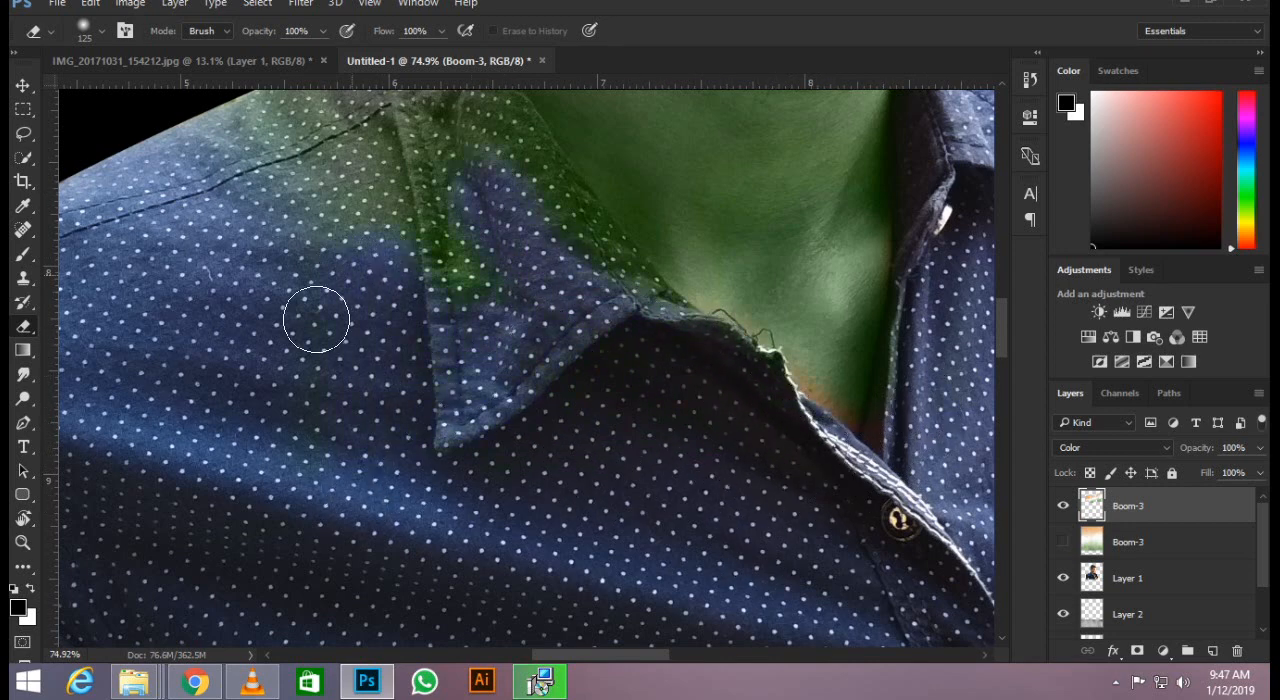
# Erase the remaining green tint from the shirt collar and the adjoining shoulder seam with the 125 px eraser.
pyautogui.moveTo(343, 245); pyautogui.dragTo(400, 428)
pyautogui.moveTo(420, 334)
pyautogui.mouseDown()
pyautogui.moveTo(310, 329)
pyautogui.moveTo(346, 385)
pyautogui.moveTo(389, 399)
pyautogui.moveTo(372, 297)
pyautogui.moveTo(490, 305)
pyautogui.moveTo(533, 334)
pyautogui.moveTo(540, 294)
pyautogui.moveTo(612, 419)
pyautogui.mouseUp()
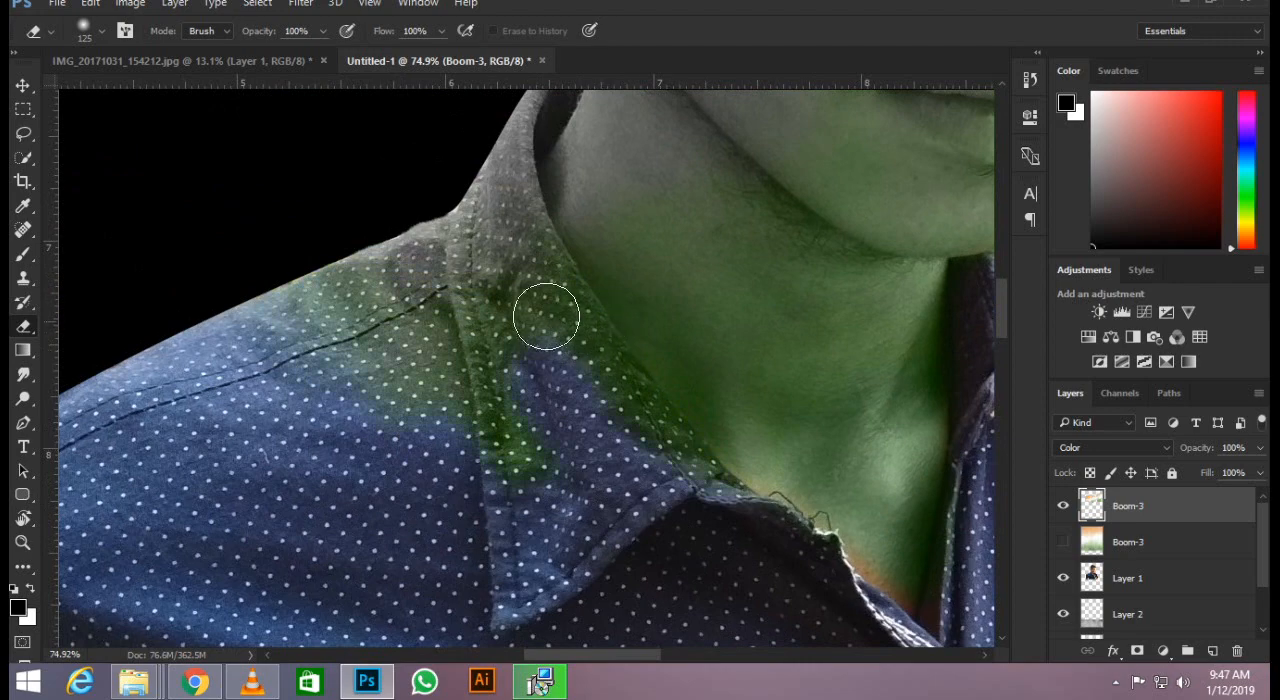
pyautogui.moveTo(536, 309); pyautogui.dragTo(603, 380)
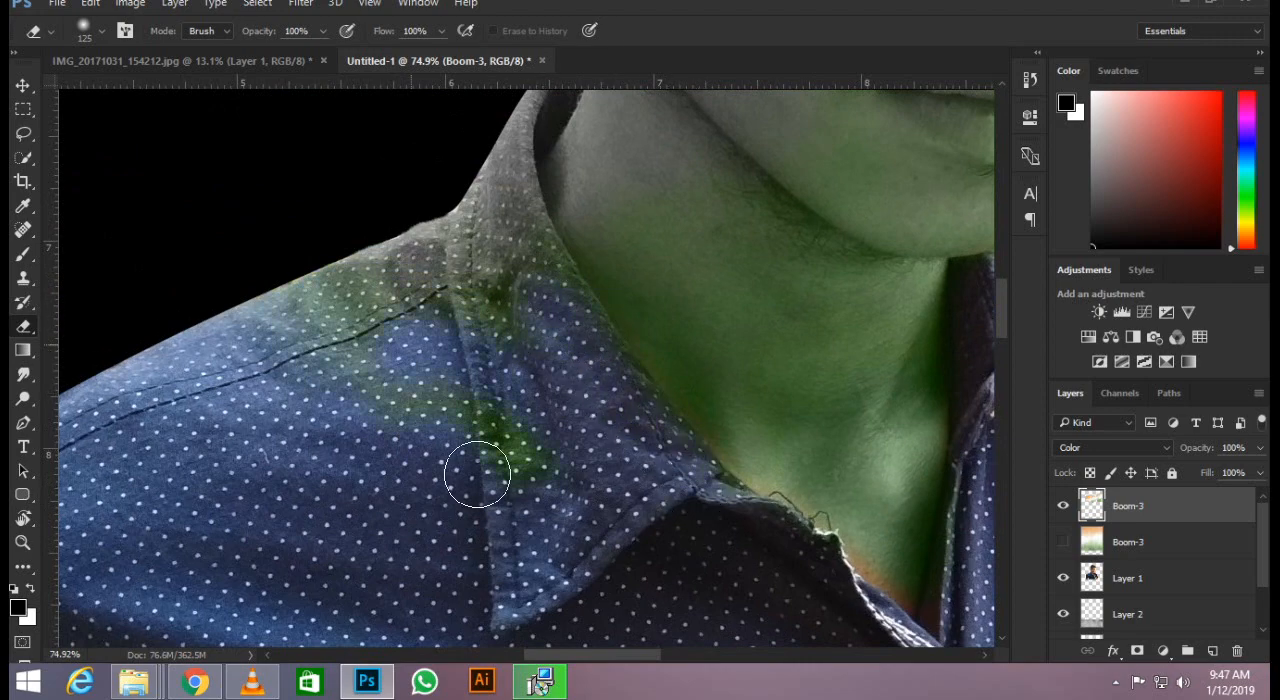
pyautogui.moveTo(477, 474)
pyautogui.mouseDown()
pyautogui.moveTo(436, 319)
pyautogui.moveTo(409, 343)
pyautogui.moveTo(337, 259)
pyautogui.moveTo(309, 309)
pyautogui.moveTo(273, 329)
pyautogui.moveTo(384, 310)
pyautogui.moveTo(491, 324)
pyautogui.moveTo(519, 298)
pyautogui.mouseUp()
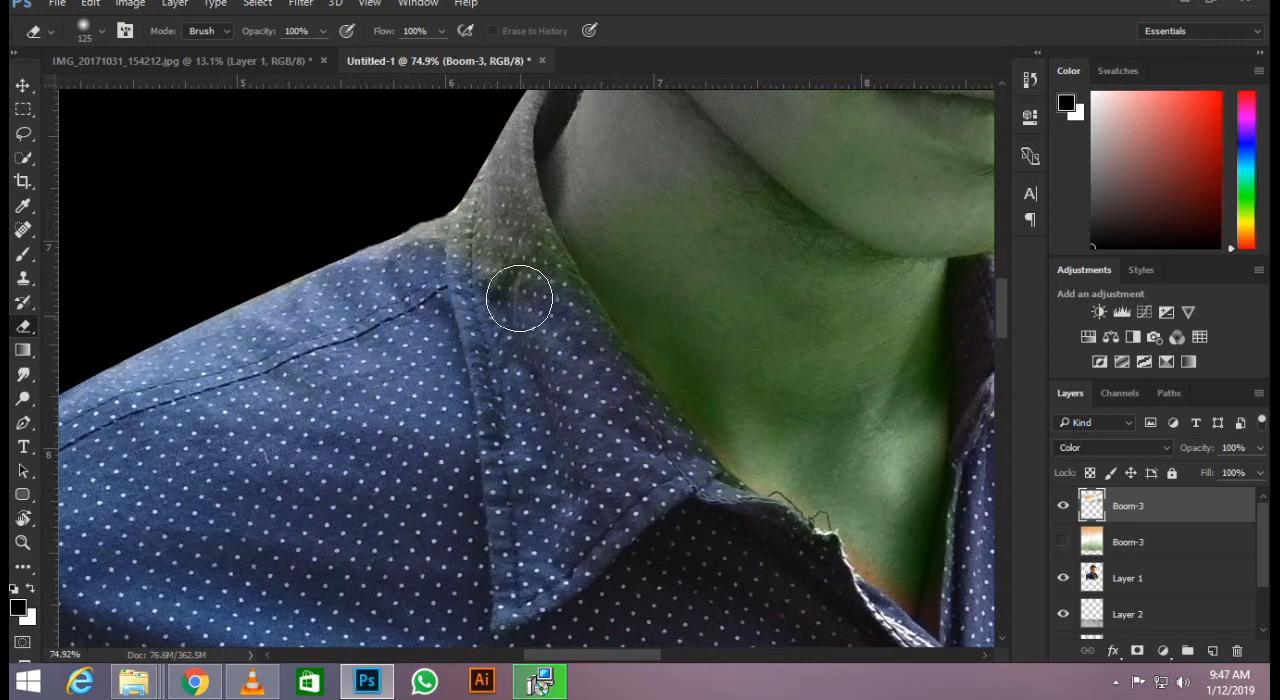
pyautogui.scroll(-8, 457, 349)
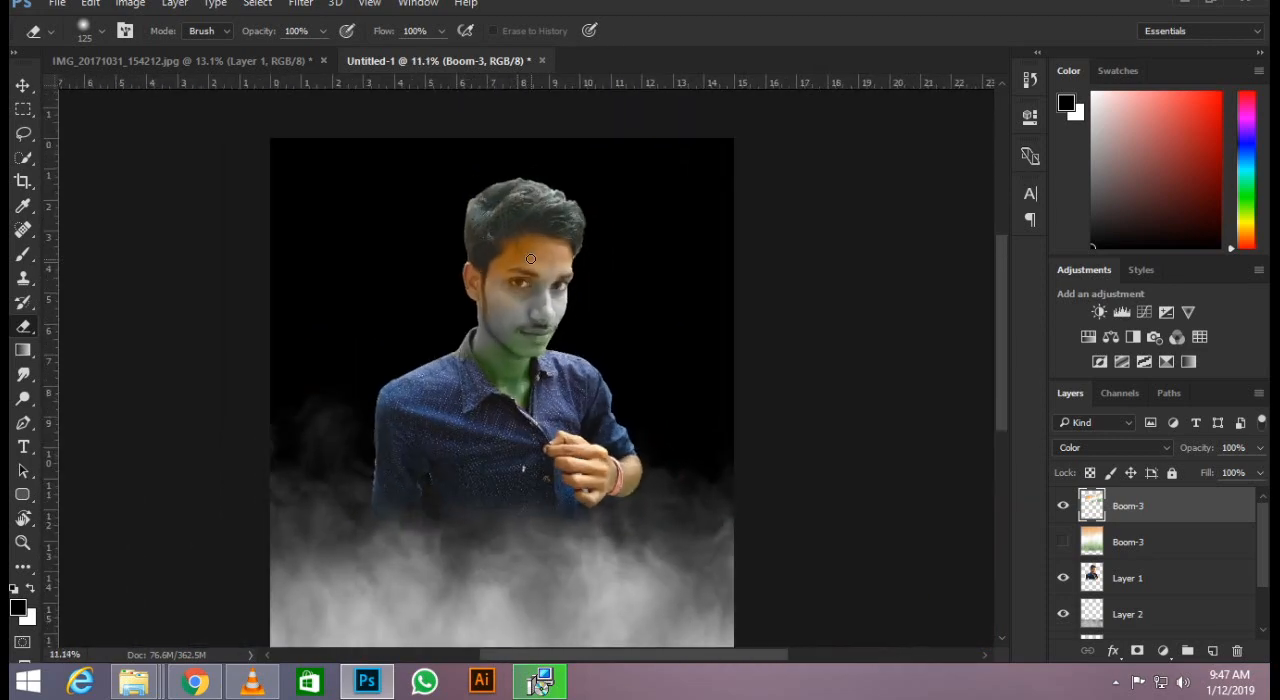
pyautogui.scroll(-1, 530, 259)
pyautogui.scroll(3, 550, 252)
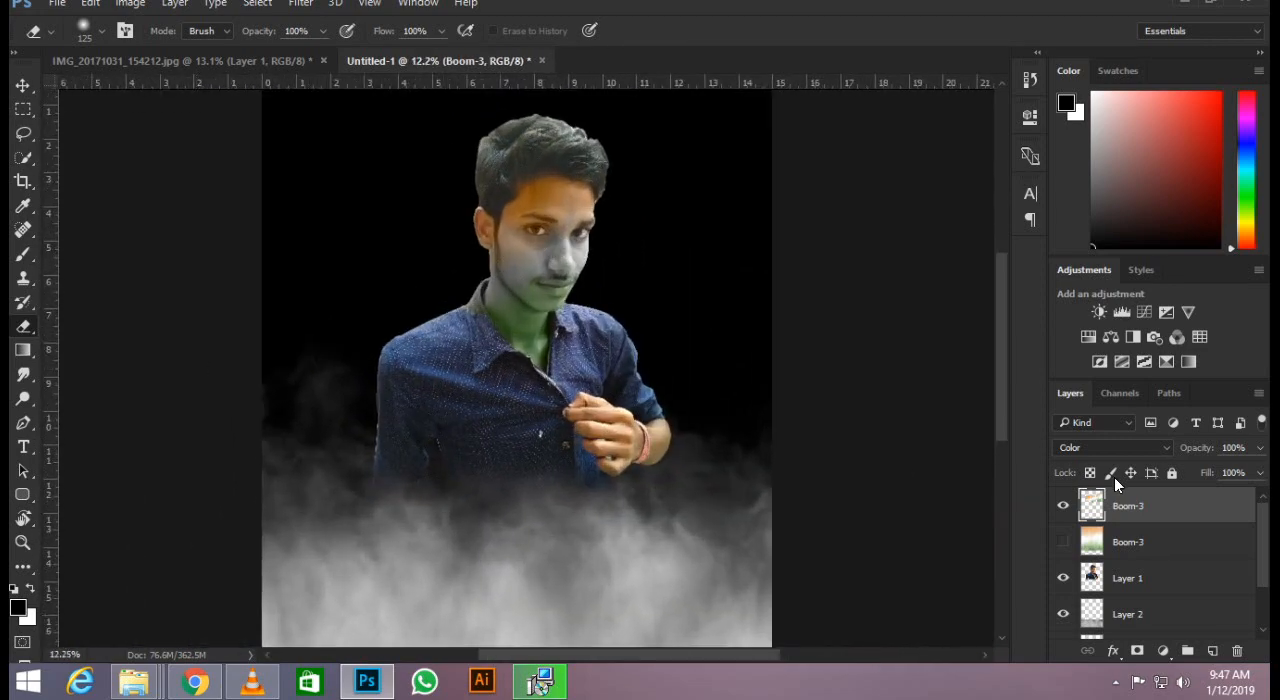
# Show the hidden lower Boom-3 layer and move it below Layer 1.
pyautogui.scroll(-3, 623, 400)
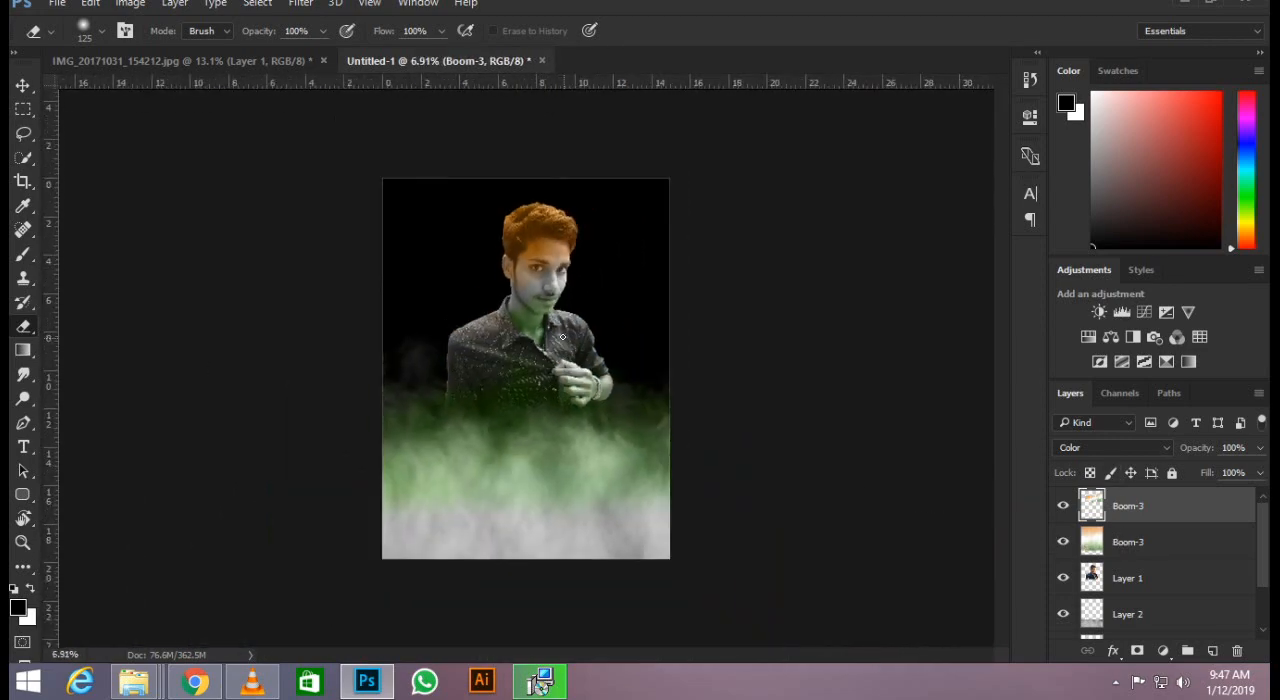
pyautogui.scroll(3, 623, 329)
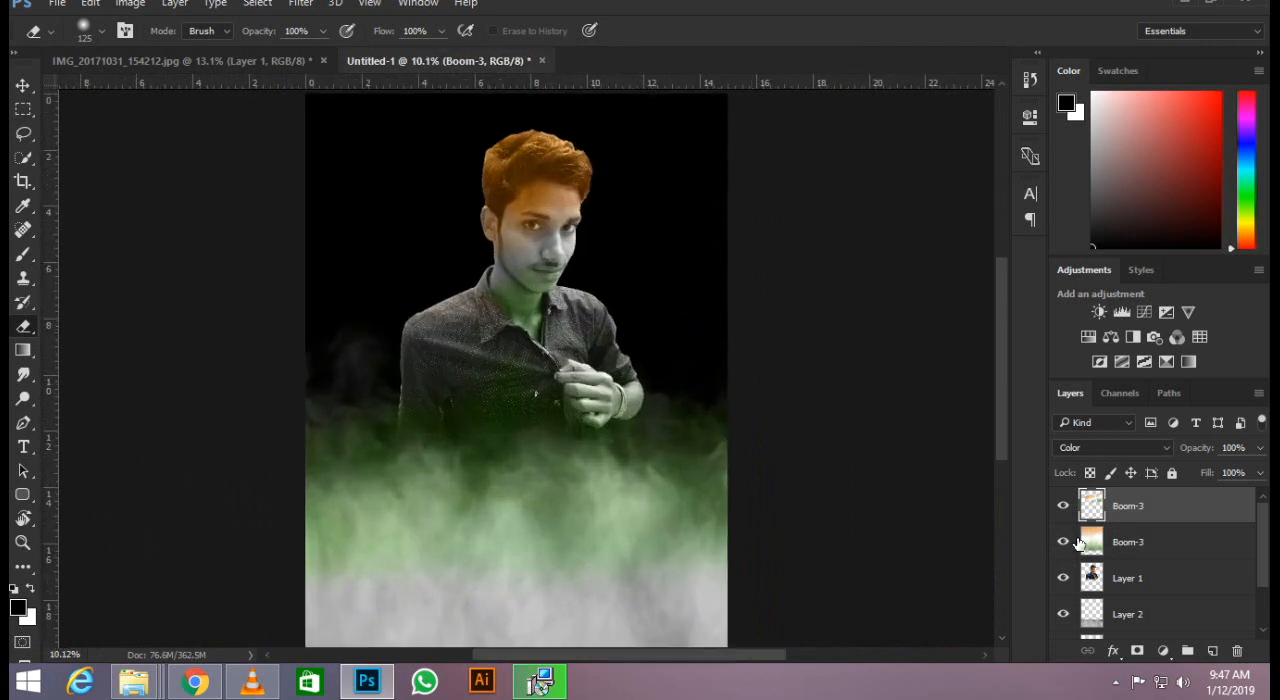
pyautogui.moveTo(1132, 548); pyautogui.dragTo(1110, 603)
# Try clipping the lower Boom-3 layer to Layer 2, and release the clipping mask.
pyautogui.keyDown('alt'); pyautogui.click(1108, 589); pyautogui.keyUp('alt')
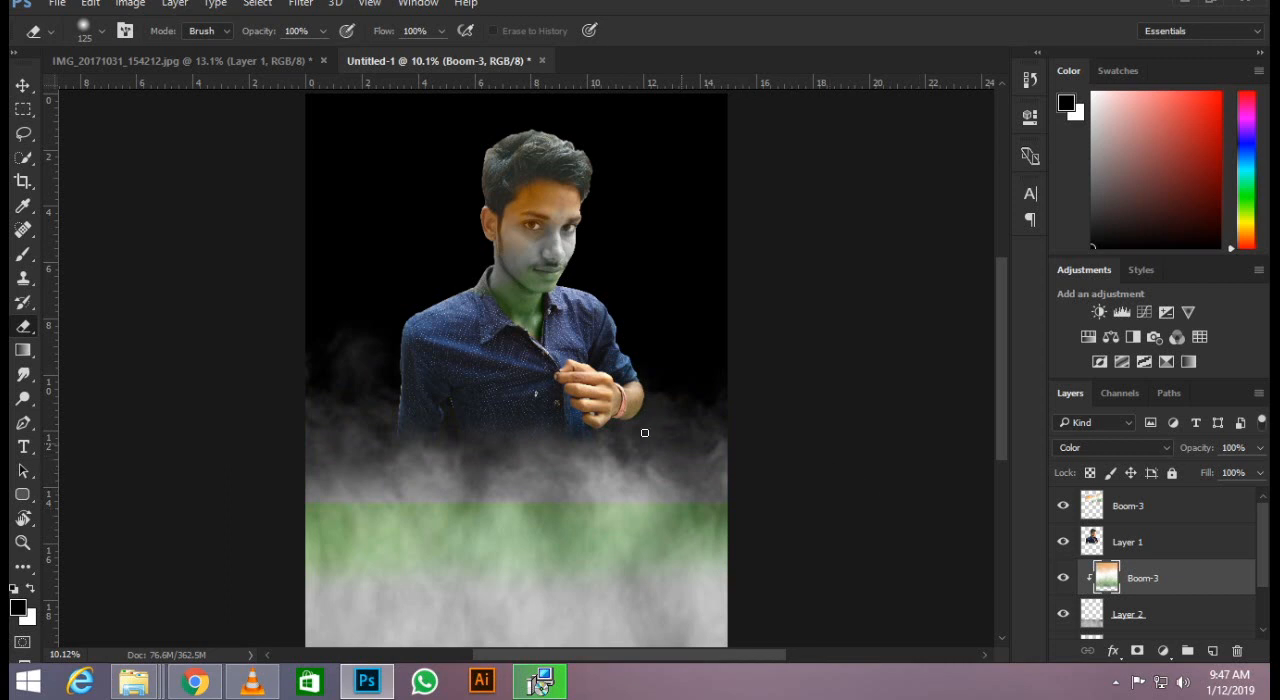
pyautogui.keyDown('alt'); pyautogui.click(1149, 592); pyautogui.keyUp('alt')
pyautogui.scroll(-2, 468, 318)
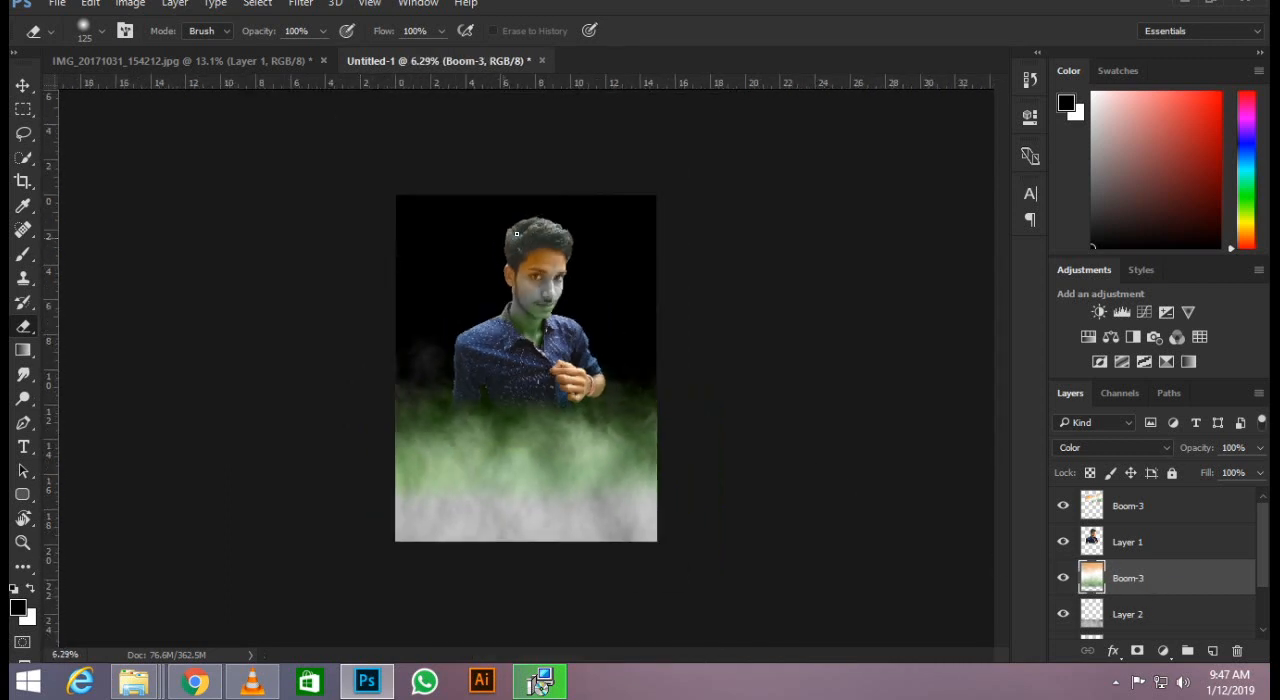
pyautogui.scroll(4, 542, 236)
pyautogui.scroll(-2, 545, 237)
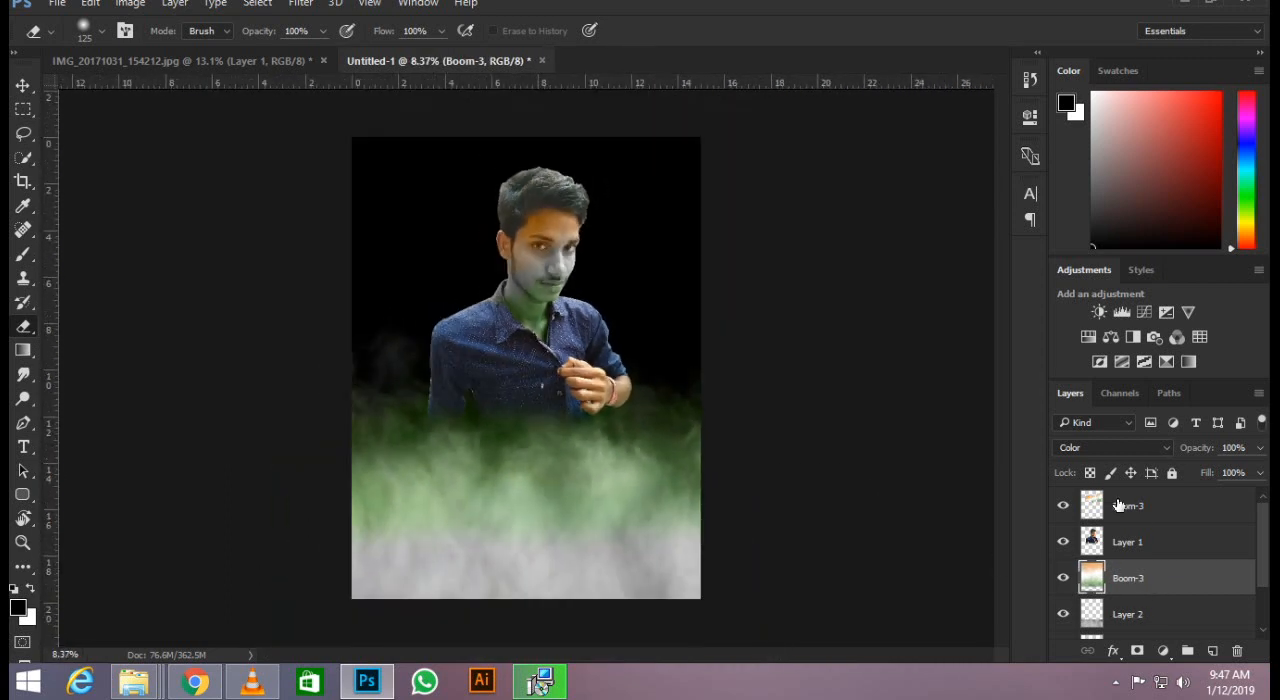
# Try desaturating the man on Layer 1.
pyautogui.click(1150, 545)
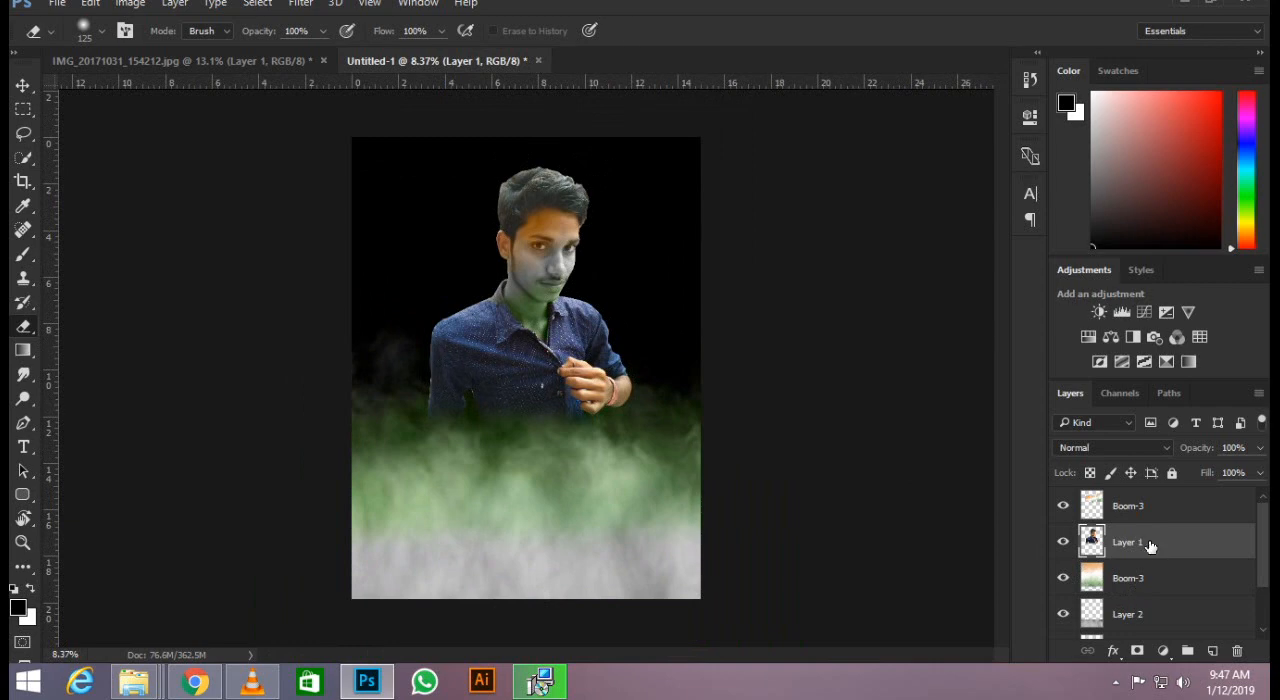
pyautogui.hotkey('ctrl', 'shift', 'u')
pyautogui.scroll(5, 565, 192)
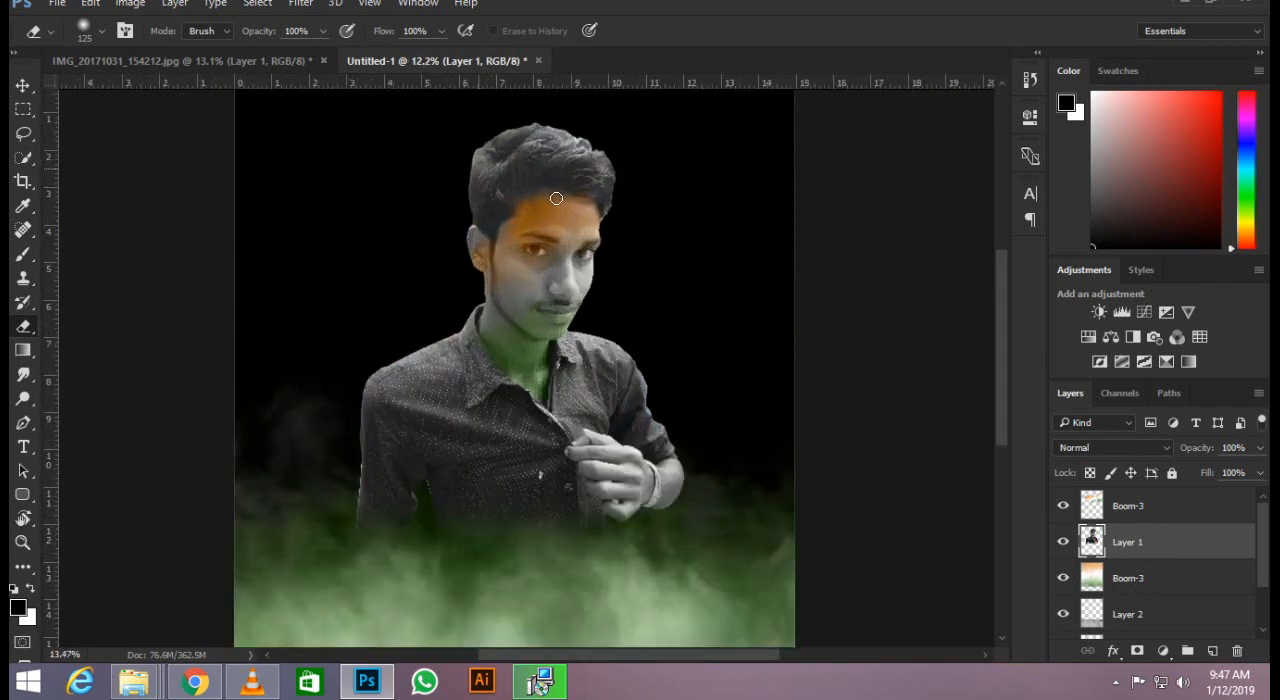
pyautogui.scroll(-4, 565, 192)
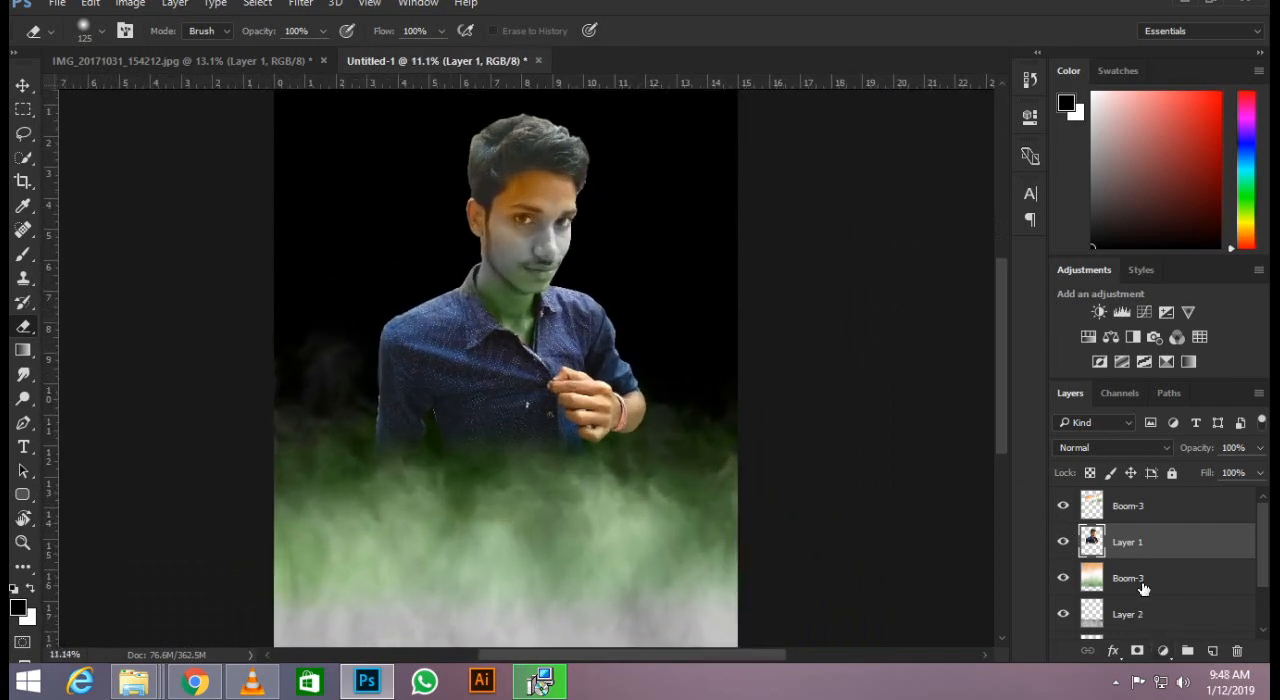
# Move the lower Boom-3 layer back above Layer 1.
pyautogui.click(1143, 586)
pyautogui.moveTo(1158, 588); pyautogui.dragTo(1158, 542)
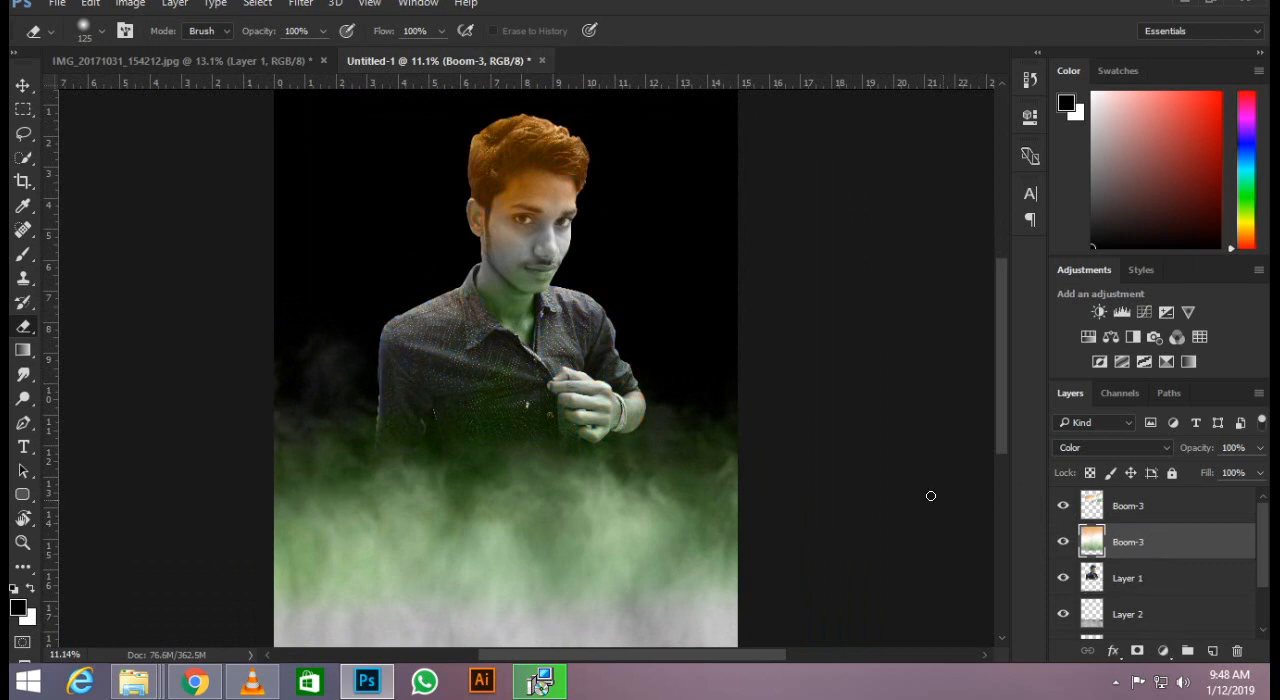
pyautogui.scroll(-2, 476, 391)
pyautogui.scroll(2, 623, 377)
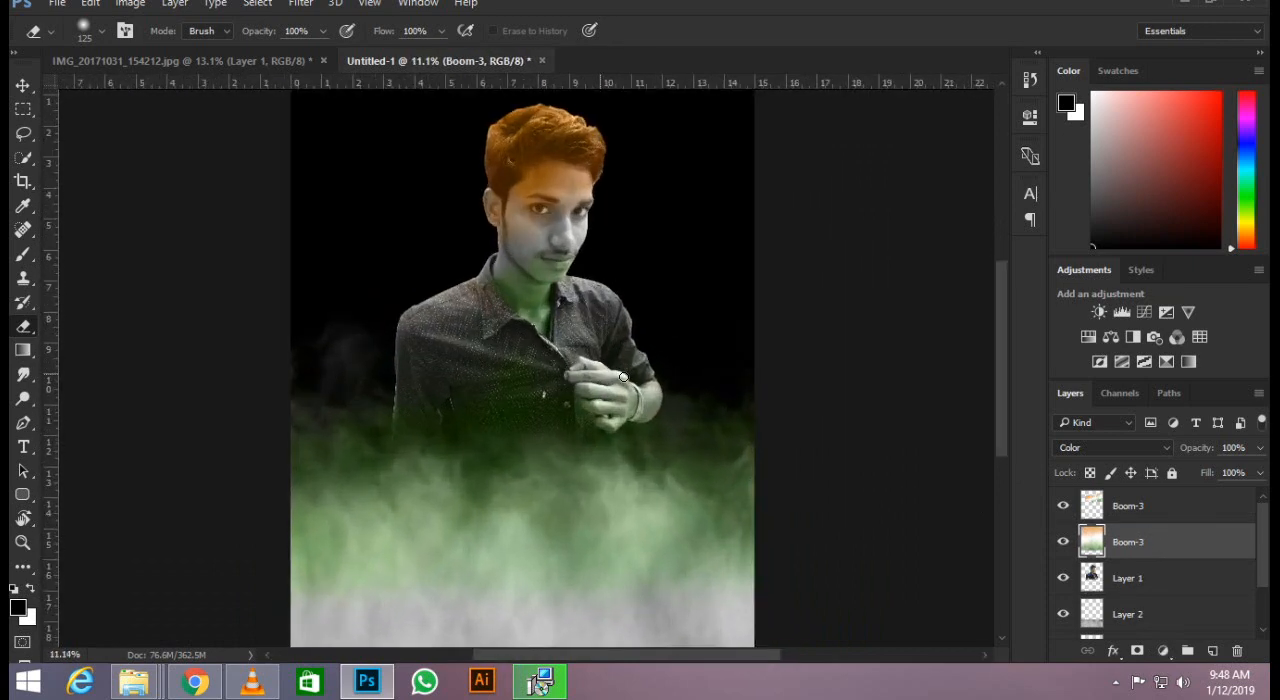
pyautogui.scroll(1, 549, 290)
pyautogui.scroll(-2, 536, 307)
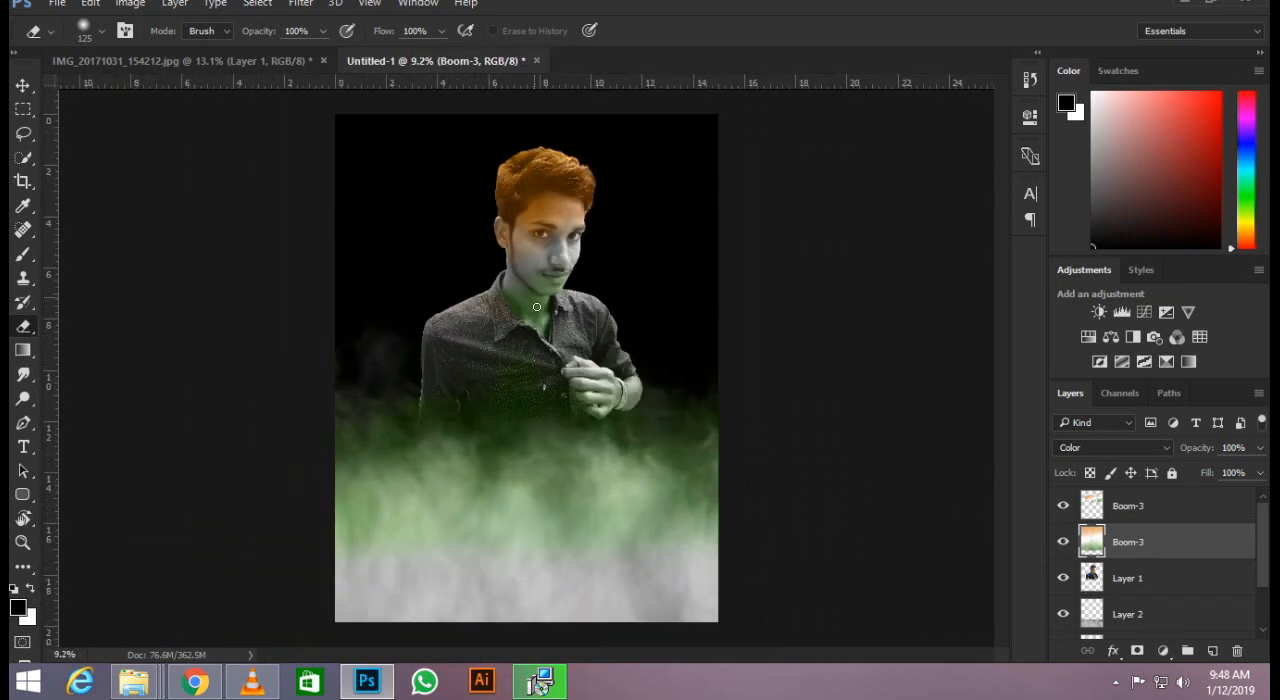
# Shift the lower Boom-3 layer with Free Transform to about X 2654.5 px, Y 2551.5 px.
pyautogui.hotkey('ctrl', 't')
pyautogui.scroll(-1, 316, 520)
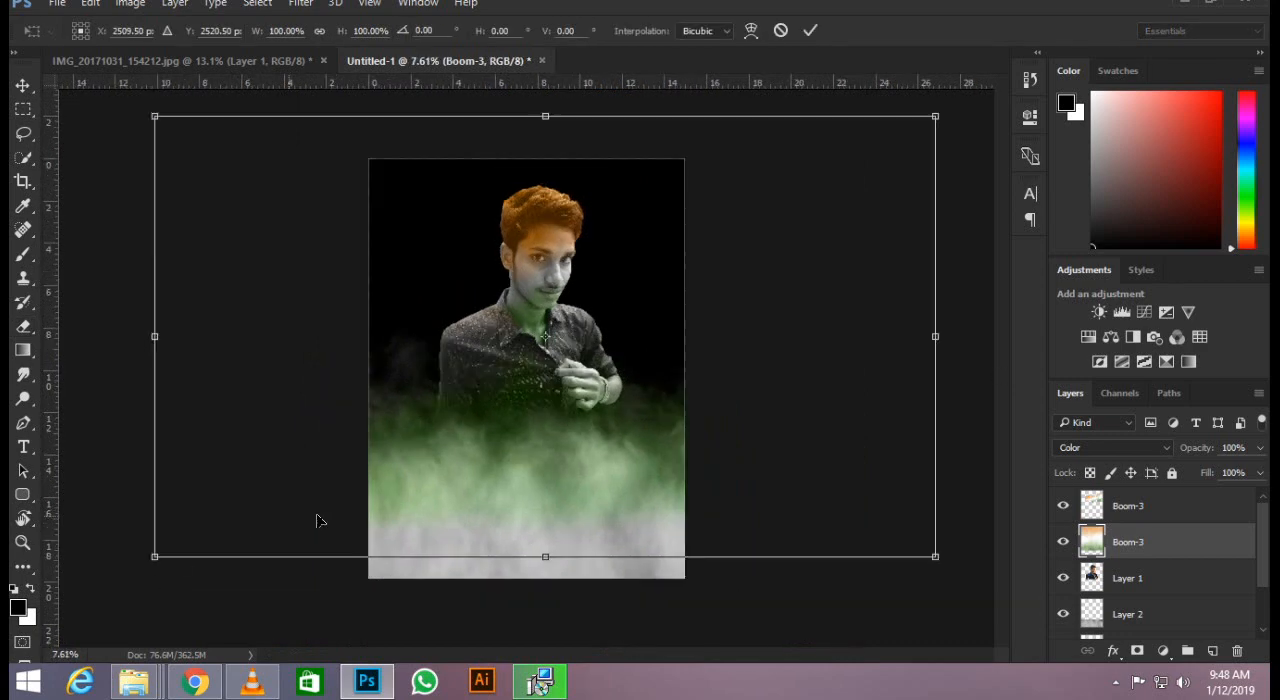
pyautogui.moveTo(461, 481); pyautogui.dragTo(474, 438)
pyautogui.press('e')
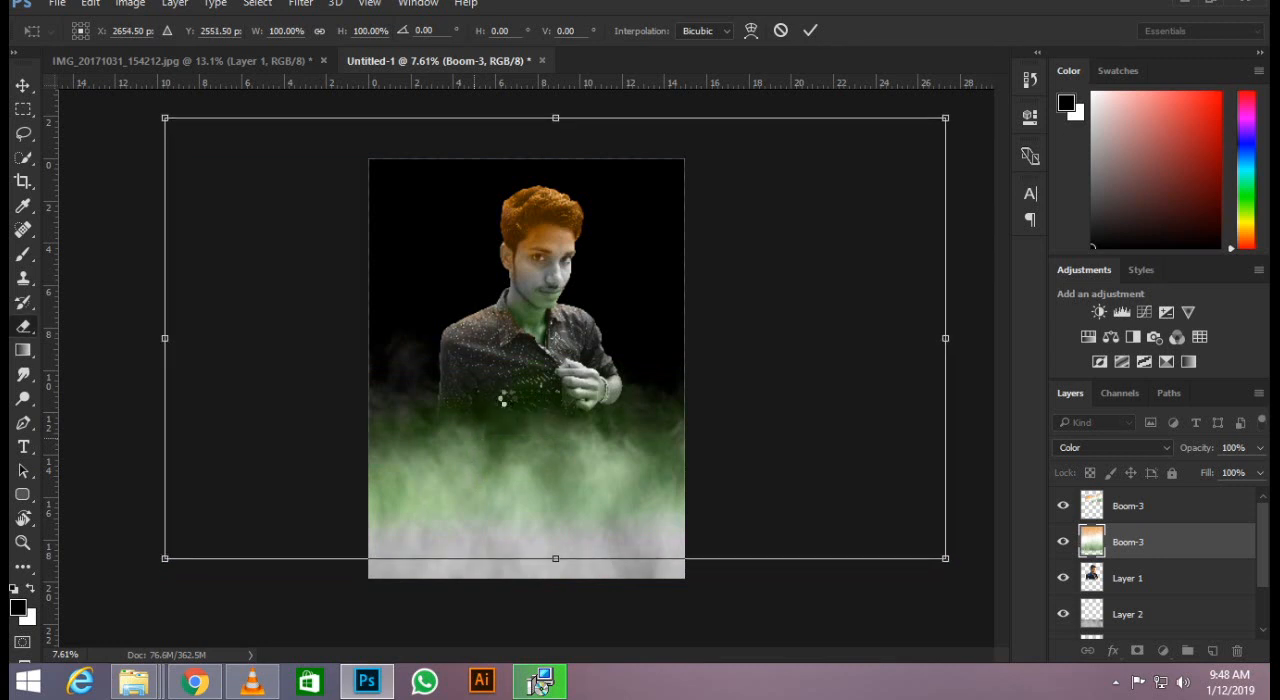
pyautogui.scroll(3, 511, 537)
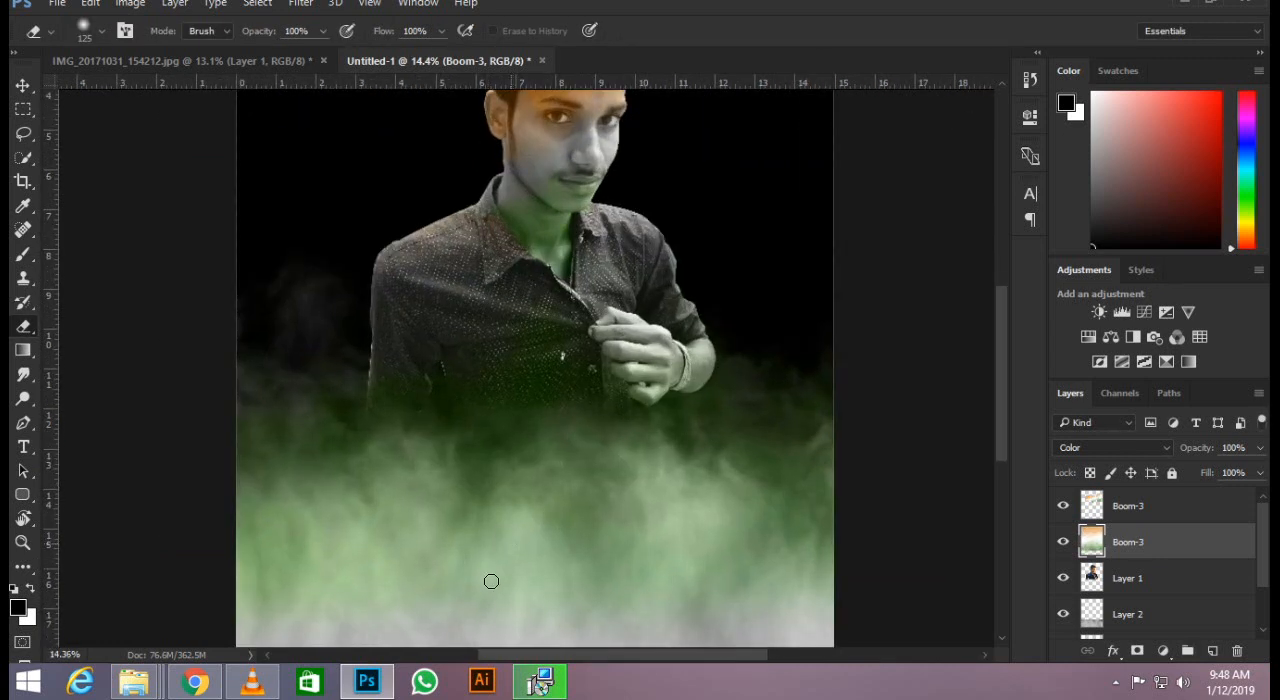
# Try erasing the green tint from the smoke and the shirt's lower edge with a 1600 px eraser.
pyautogui.press(']')
pyautogui.press(']')
pyautogui.press(']')
pyautogui.press(']')
pyautogui.press(']')
pyautogui.press(']')
pyautogui.press(']')
pyautogui.press(']')
pyautogui.press(']')
pyautogui.press(']')
pyautogui.press(']')
pyautogui.press(']')
pyautogui.press(']')
pyautogui.press(']')
pyautogui.press(']')
pyautogui.press(']')
pyautogui.moveTo(237, 595)
pyautogui.mouseDown()
pyautogui.moveTo(436, 597)
pyautogui.moveTo(215, 583)
pyautogui.moveTo(767, 537)
pyautogui.moveTo(877, 487)
pyautogui.moveTo(856, 458)
pyautogui.moveTo(678, 498)
pyautogui.moveTo(709, 471)
pyautogui.mouseUp()
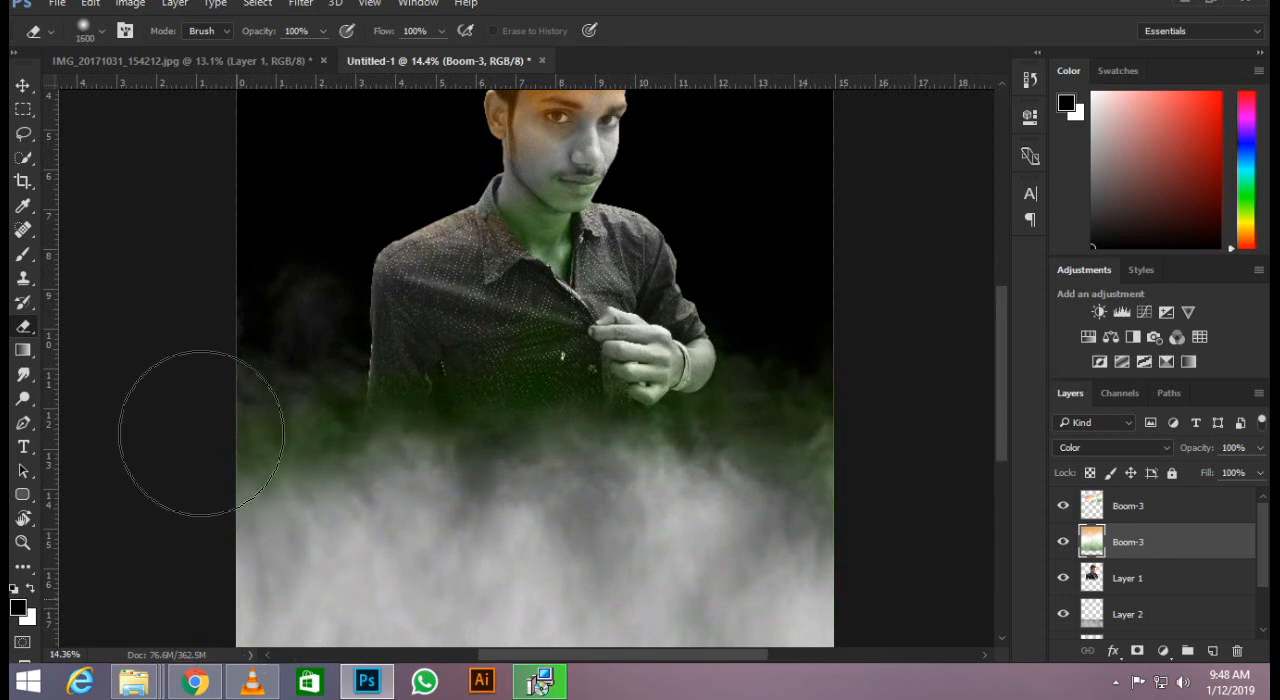
pyautogui.moveTo(491, 470)
pyautogui.mouseDown()
pyautogui.moveTo(755, 456)
pyautogui.moveTo(814, 528)
pyautogui.mouseUp()
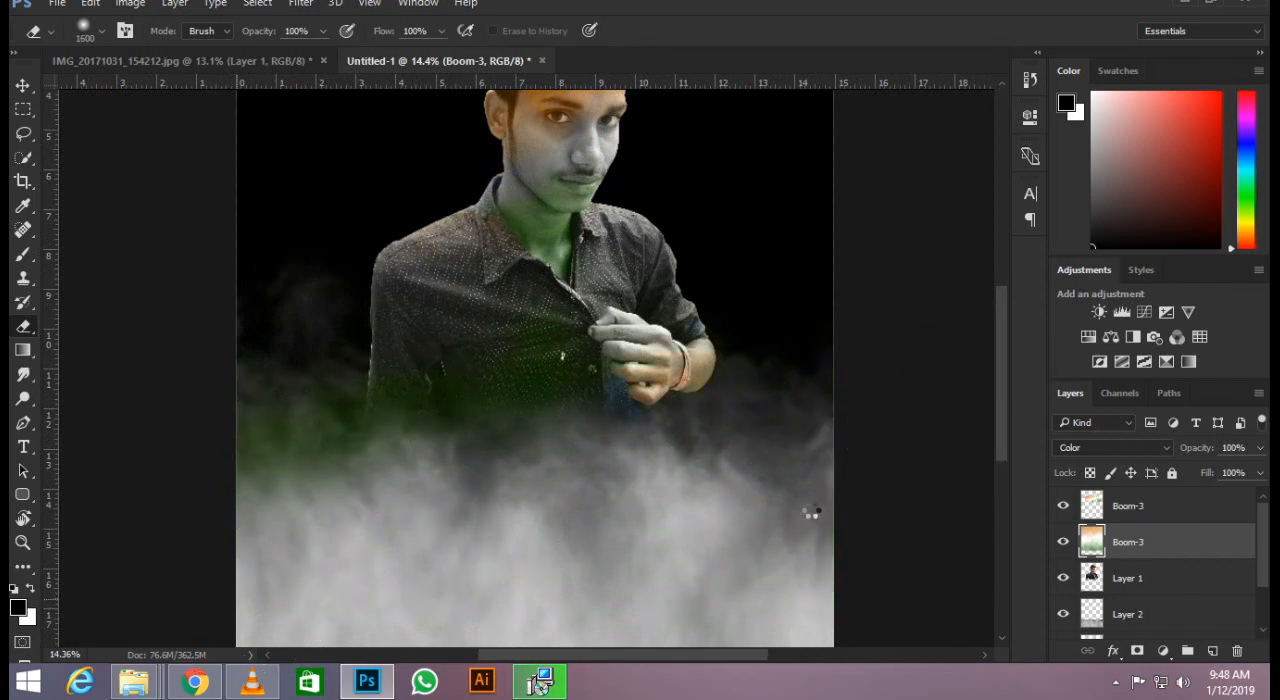
pyautogui.scroll(-5, 752, 486)
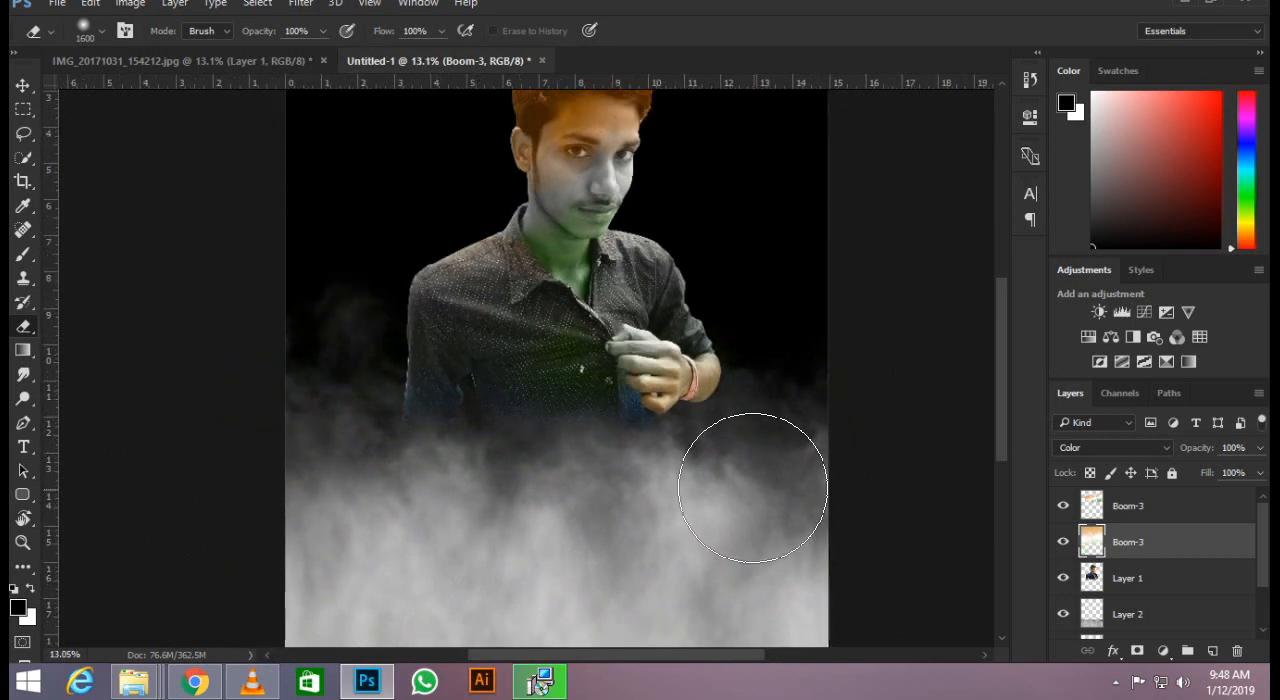
pyautogui.scroll(2, 680, 434)
pyautogui.press('z')
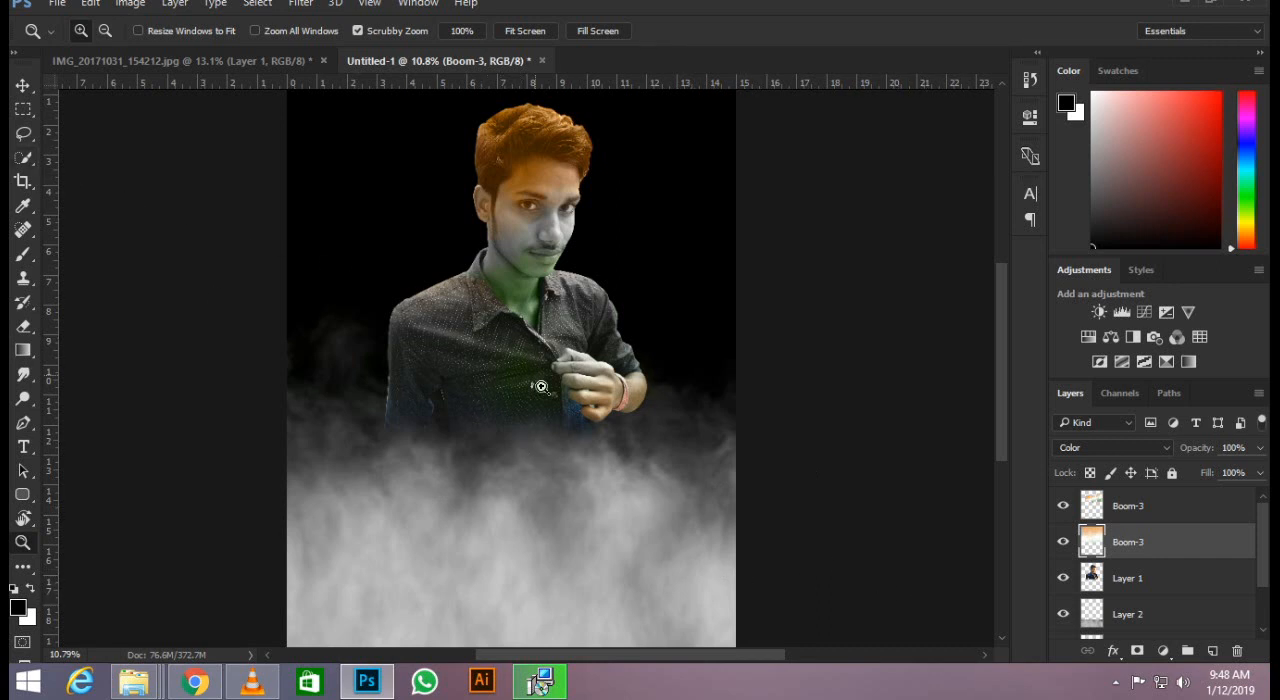
pyautogui.press('v')
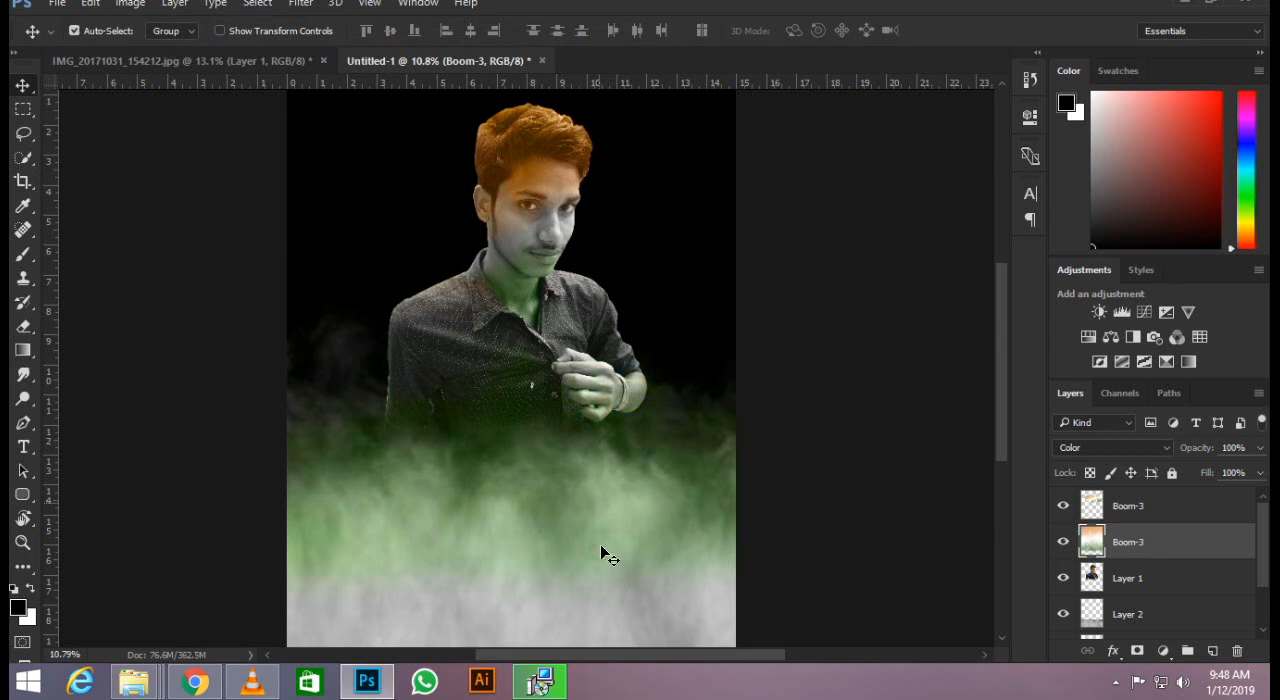
# Erase the green tint from the lower smoke and both sides of the man with the 1600 px eraser.
pyautogui.press('e')
pyautogui.moveTo(747, 505)
pyautogui.mouseDown()
pyautogui.moveTo(773, 427)
pyautogui.moveTo(700, 515)
pyautogui.moveTo(483, 548)
pyautogui.moveTo(345, 536)
pyautogui.mouseUp()
pyautogui.moveTo(291, 437)
pyautogui.mouseDown()
pyautogui.moveTo(314, 523)
pyautogui.moveTo(350, 532)
pyautogui.mouseUp()
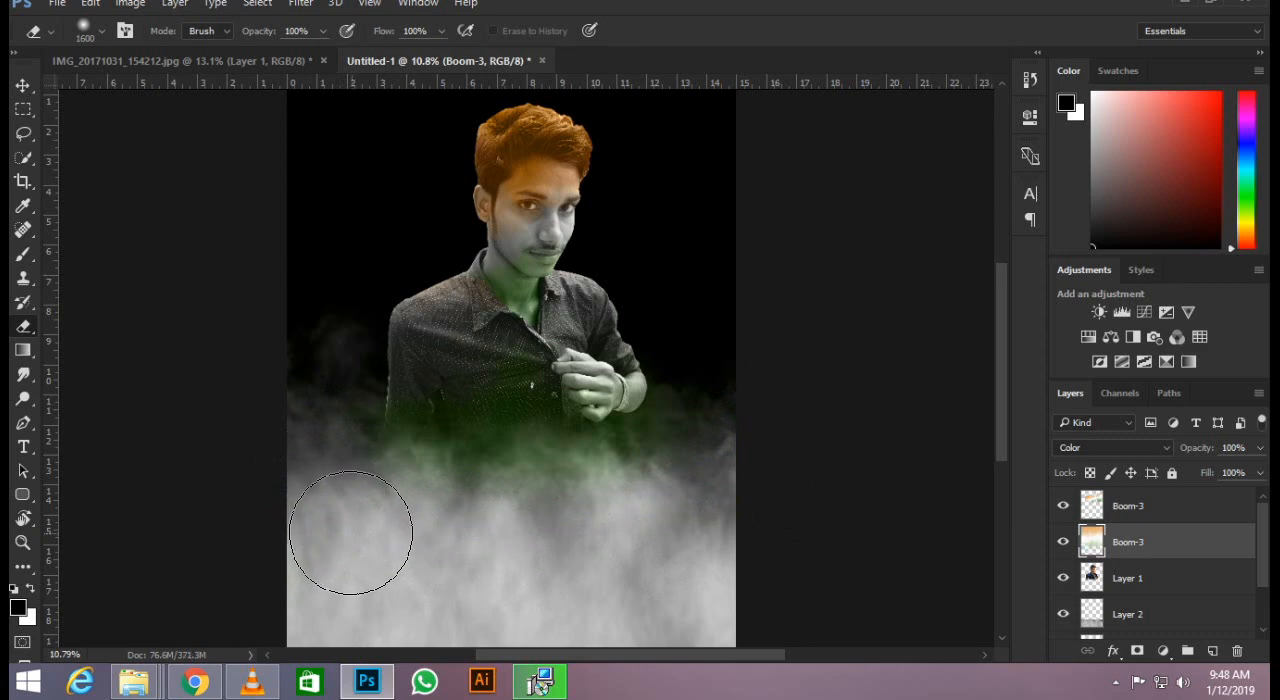
pyautogui.scroll(-5, 483, 471)
pyautogui.scroll(5, 573, 97)
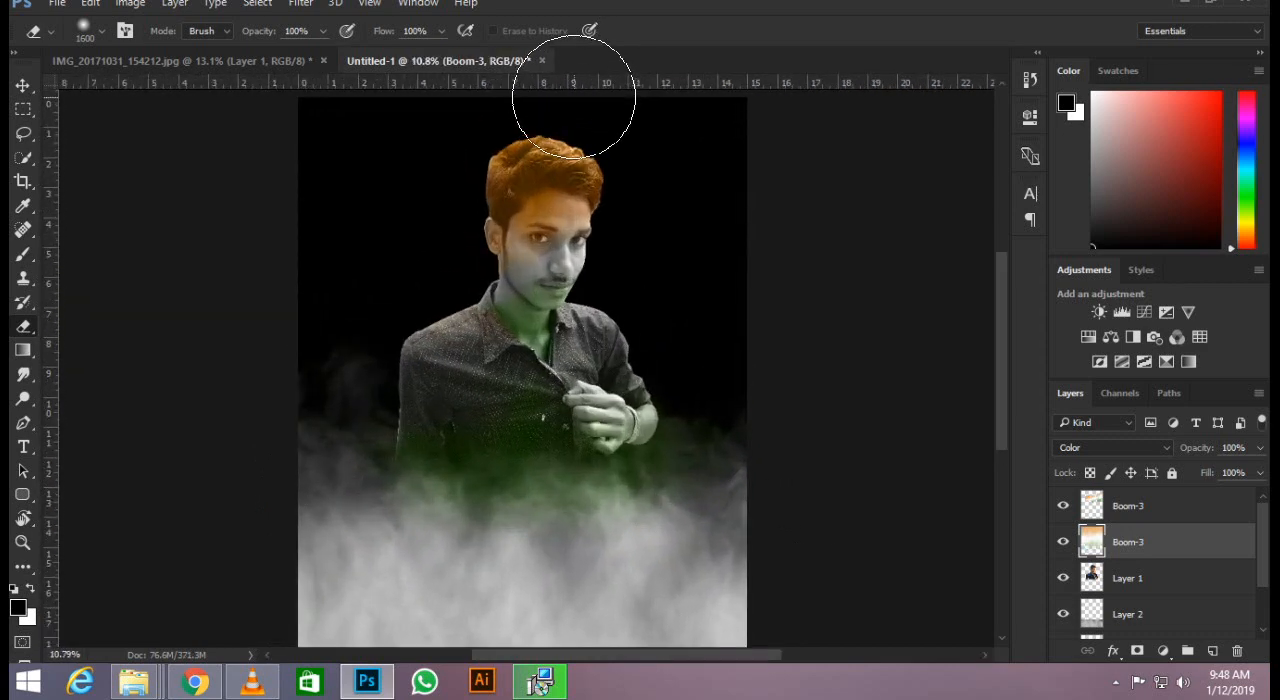
# Try erasing the orange tint from the man's hair with the 1600 px eraser.
pyautogui.scroll(5, 573, 97)
pyautogui.moveTo(486, 229)
pyautogui.mouseDown()
pyautogui.moveTo(455, 243)
pyautogui.moveTo(673, 219)
pyautogui.moveTo(739, 286)
pyautogui.moveTo(729, 295)
pyautogui.moveTo(686, 245)
pyautogui.moveTo(512, 201)
pyautogui.moveTo(394, 279)
pyautogui.mouseUp()
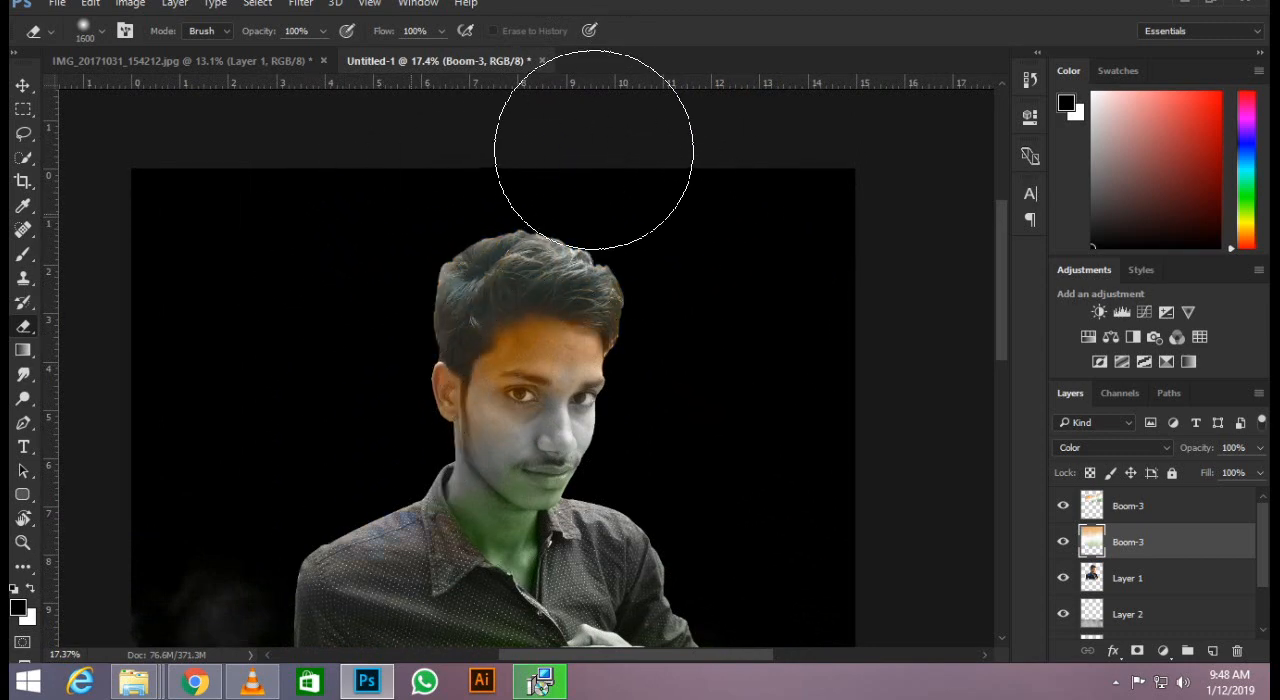
pyautogui.scroll(-3, 557, 249)
pyautogui.scroll(1, 594, 206)
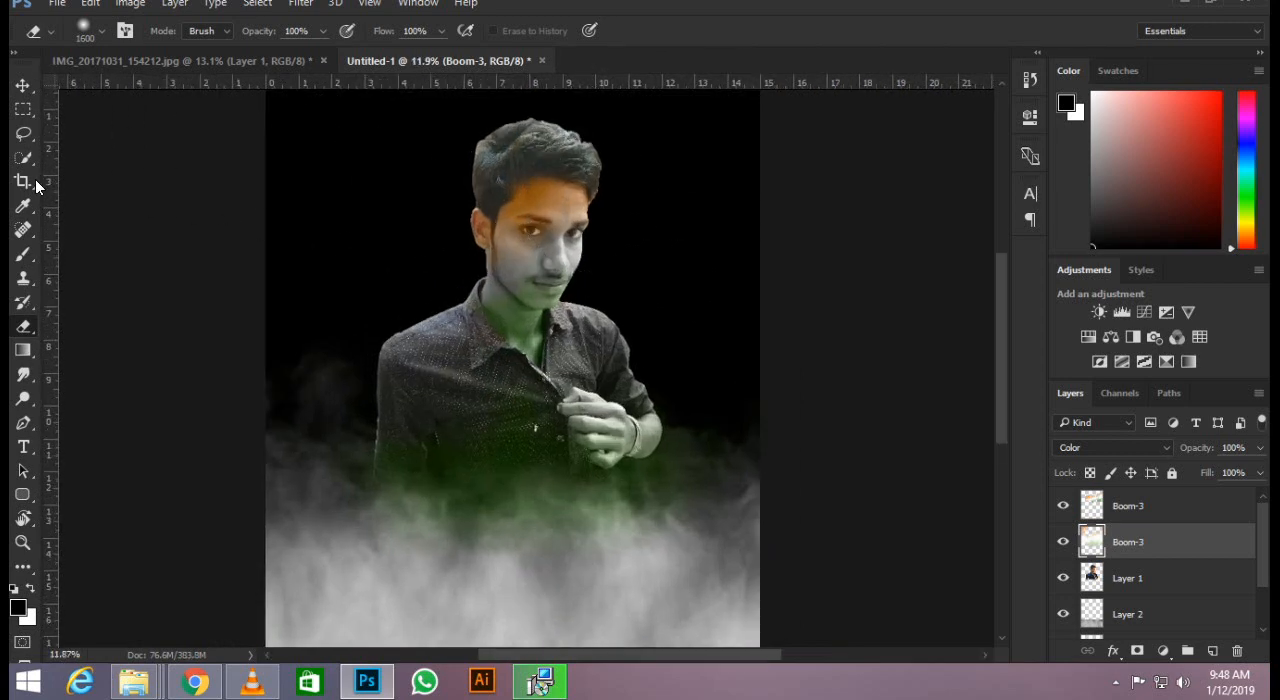
pyautogui.scroll(6, 509, 160)
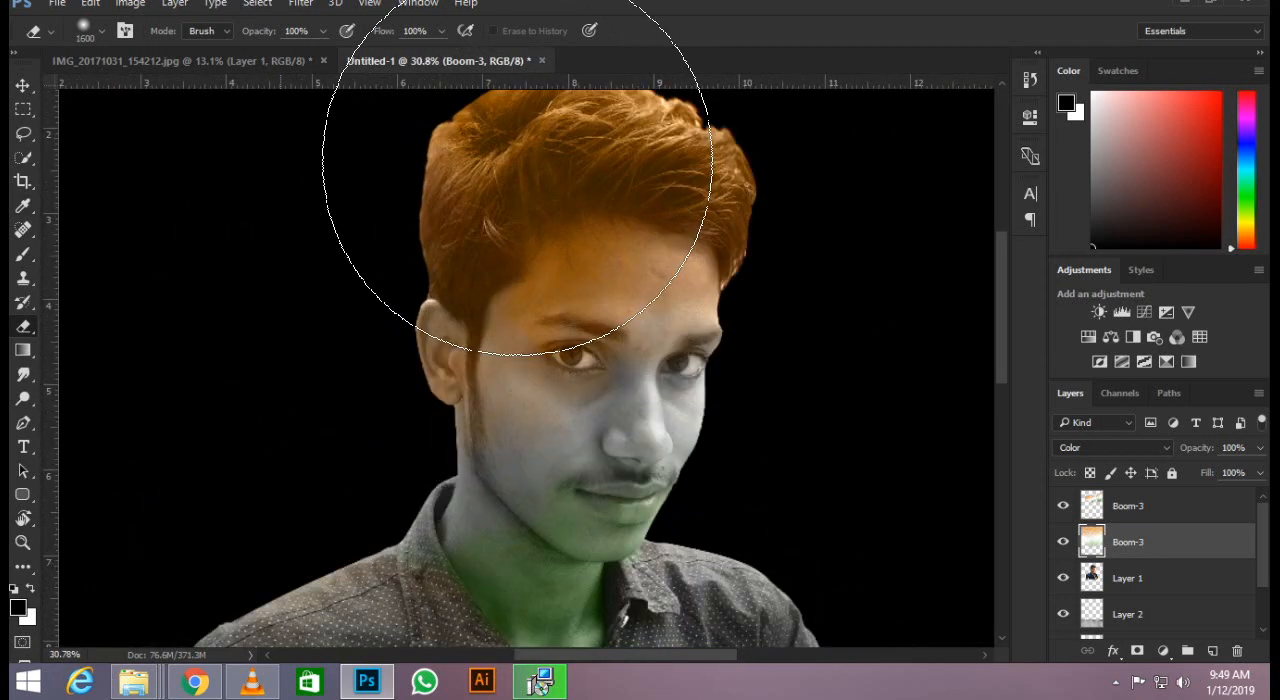
# Erase the orange tint from the hair above the ear and across the crown with a 175 px eraser.
pyautogui.press('[')
pyautogui.press('[')
pyautogui.press('[')
pyautogui.press('[')
pyautogui.press('[')
pyautogui.press('[')
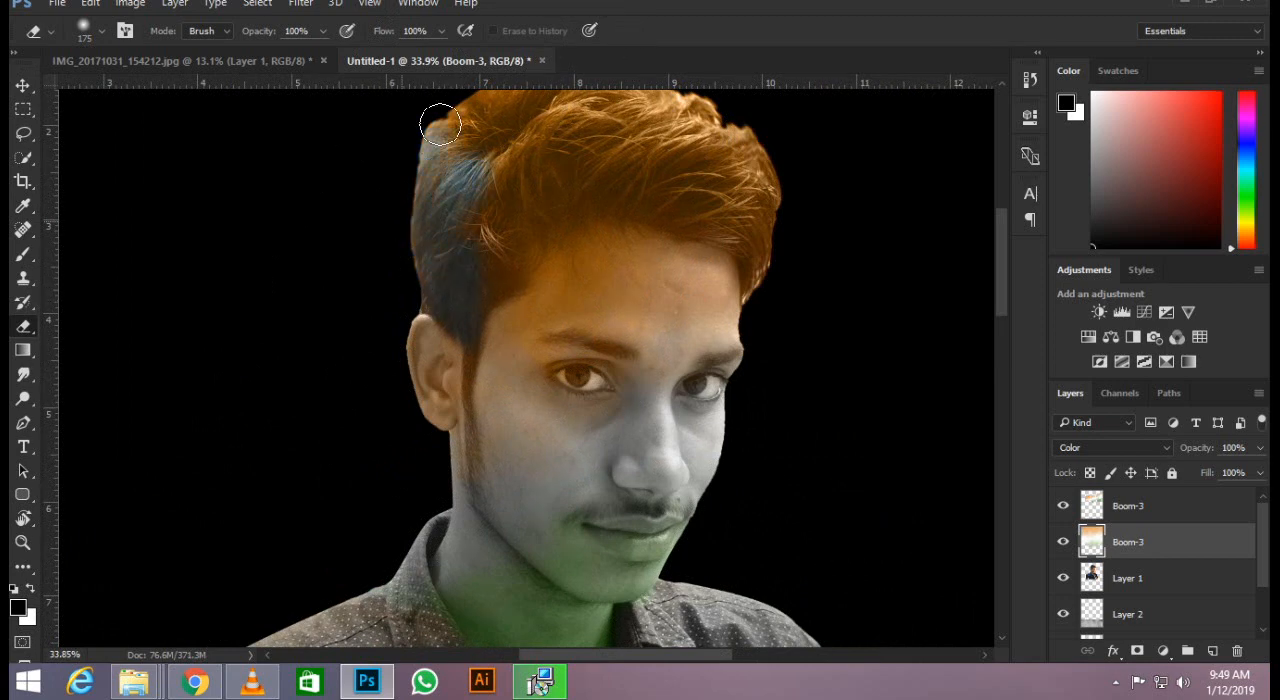
pyautogui.scroll(2, 530, 182)
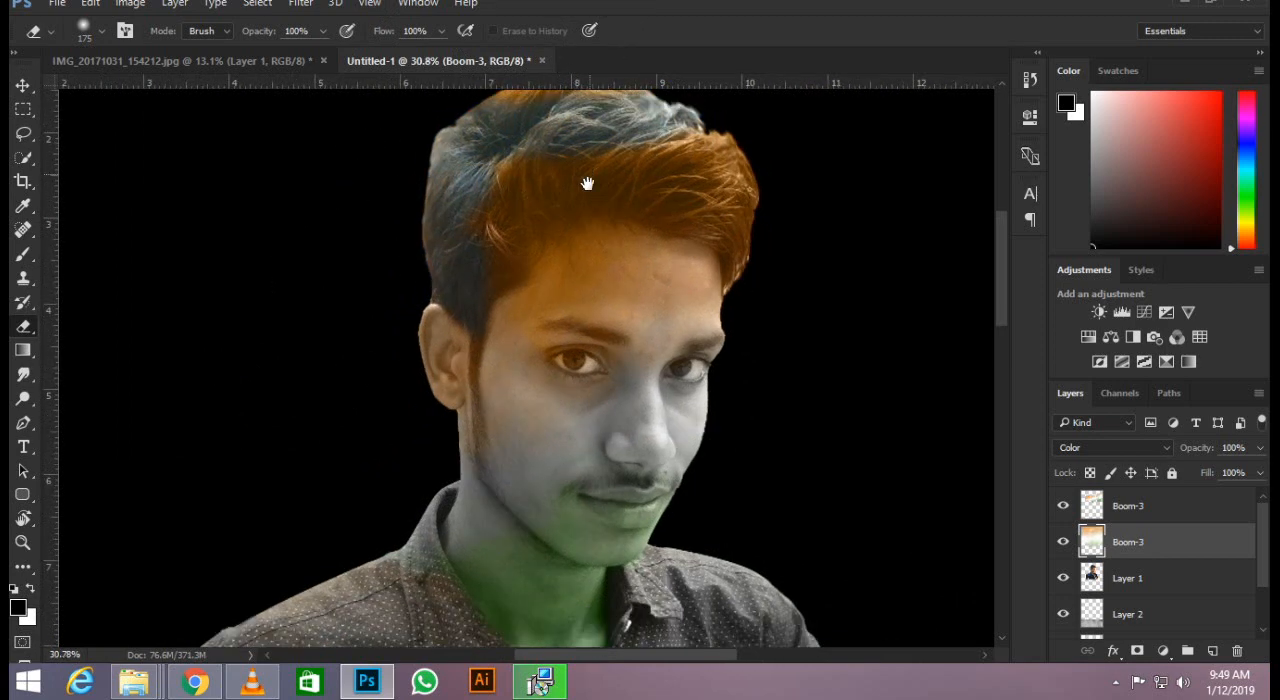
# Erase the remaining orange tint from the hair down to the hairline, ending with a 250 px eraser, and activate the Move tool.
pyautogui.press(']')
pyautogui.press(']')
pyautogui.press(']')
pyautogui.press(']')
pyautogui.moveTo(454, 182)
pyautogui.mouseDown()
pyautogui.moveTo(482, 148)
pyautogui.moveTo(423, 168)
pyautogui.moveTo(611, 143)
pyautogui.moveTo(574, 148)
pyautogui.moveTo(733, 151)
pyautogui.moveTo(759, 171)
pyautogui.moveTo(800, 300)
pyautogui.mouseUp()
pyautogui.press('[')
pyautogui.press('[')
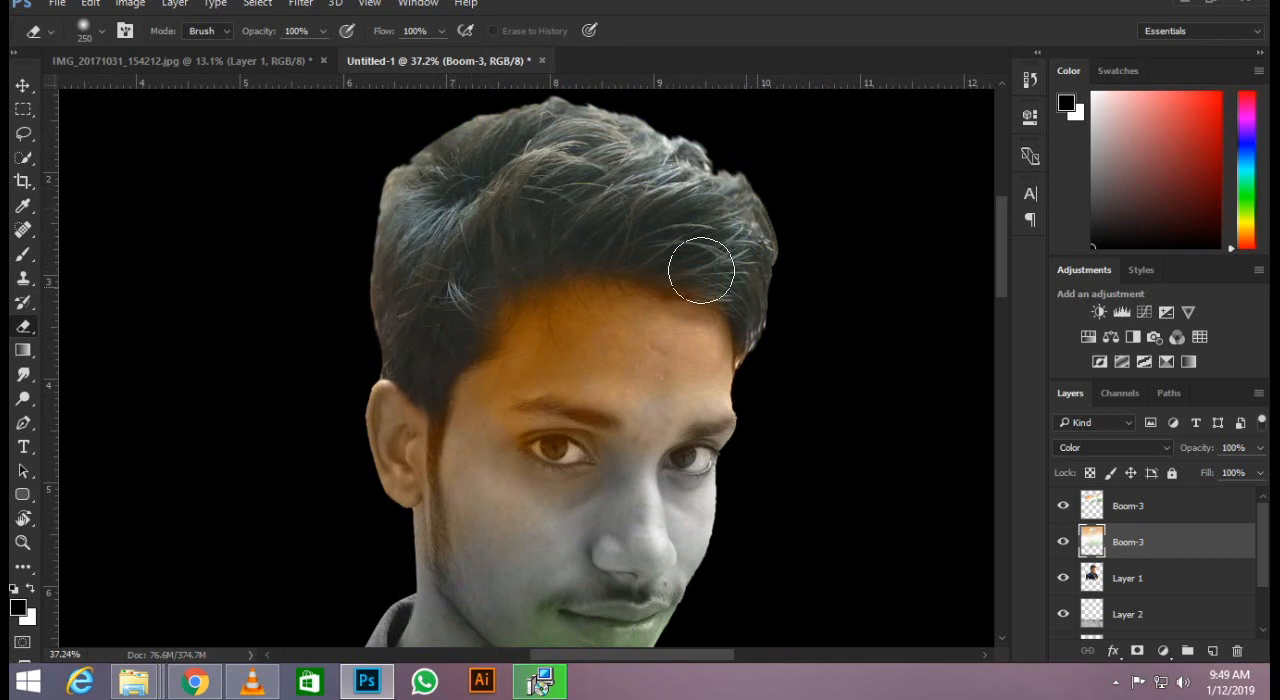
pyautogui.scroll(-6, 651, 241)
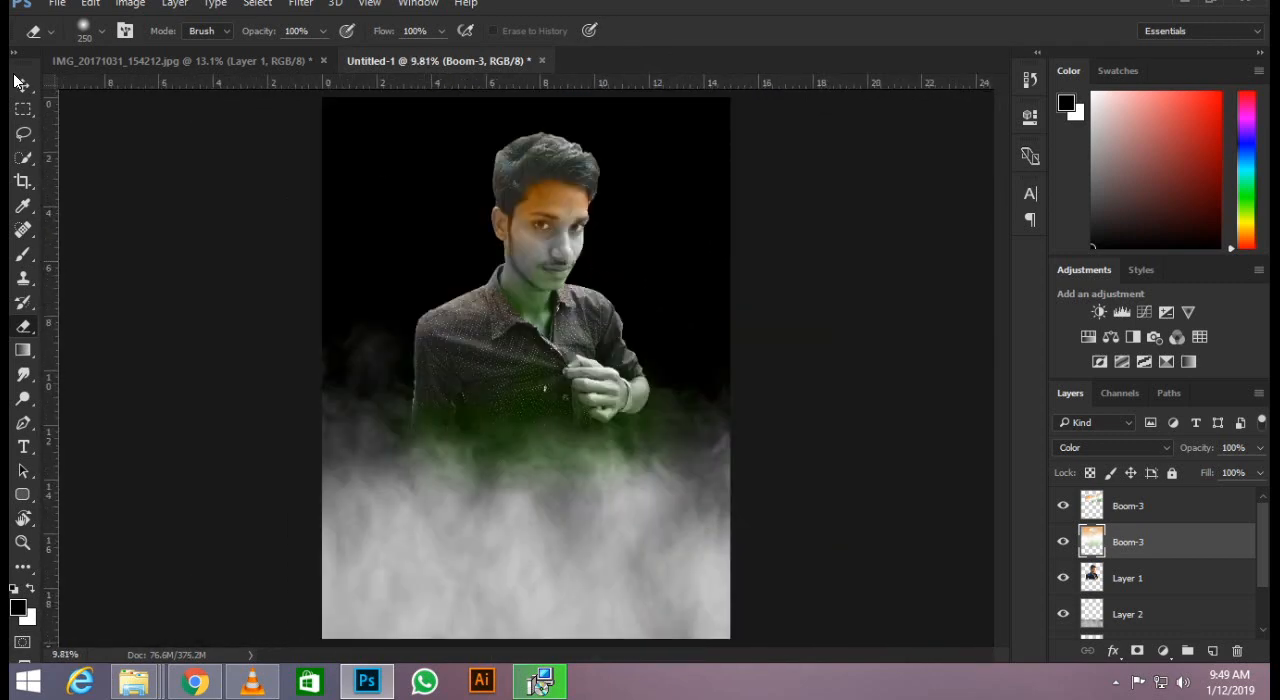
pyautogui.click(23, 85)
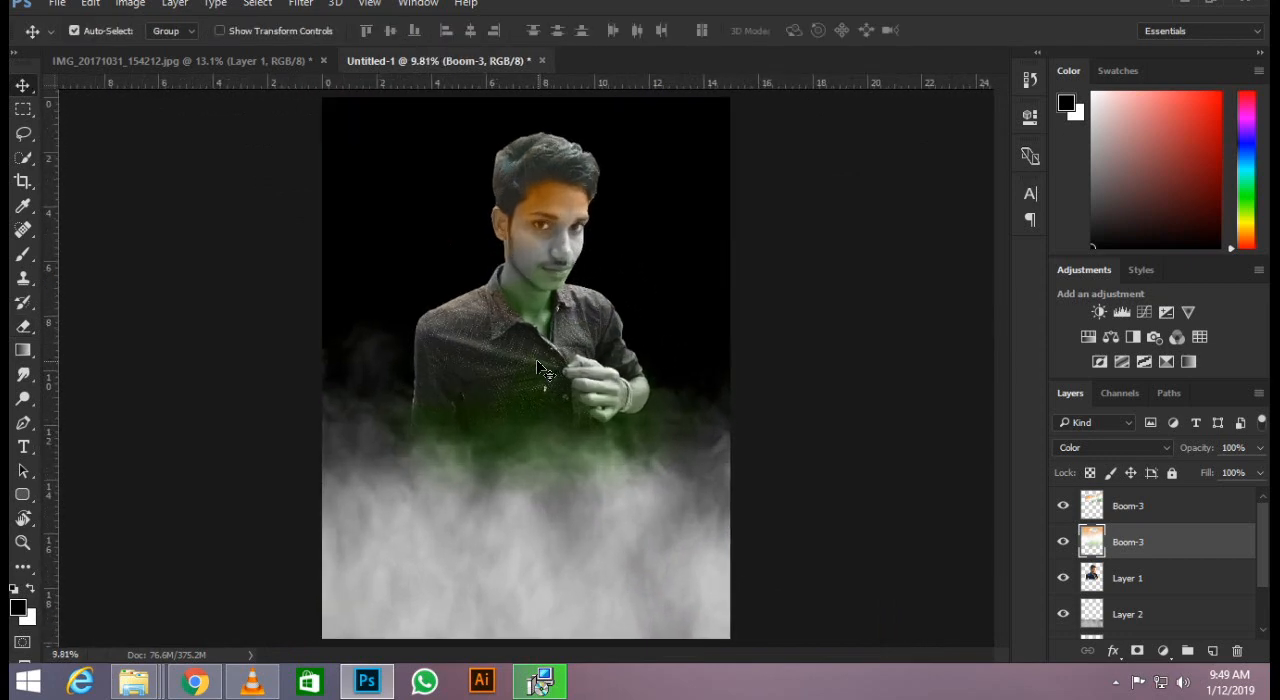
pyautogui.scroll(1, 673, 396)
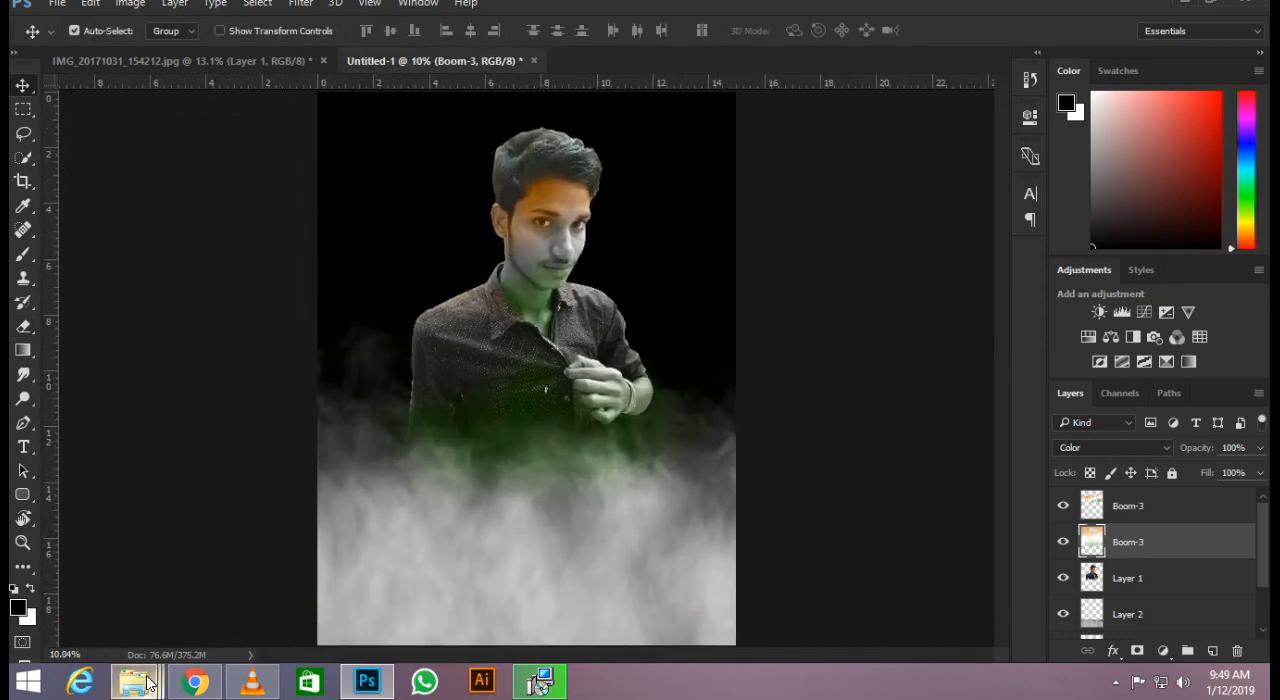
# Place the India Gate image B from the Race 3 Poster editing folder into the portrait.
pyautogui.moveTo(133, 681)
pyautogui.moveTo(620, 578)
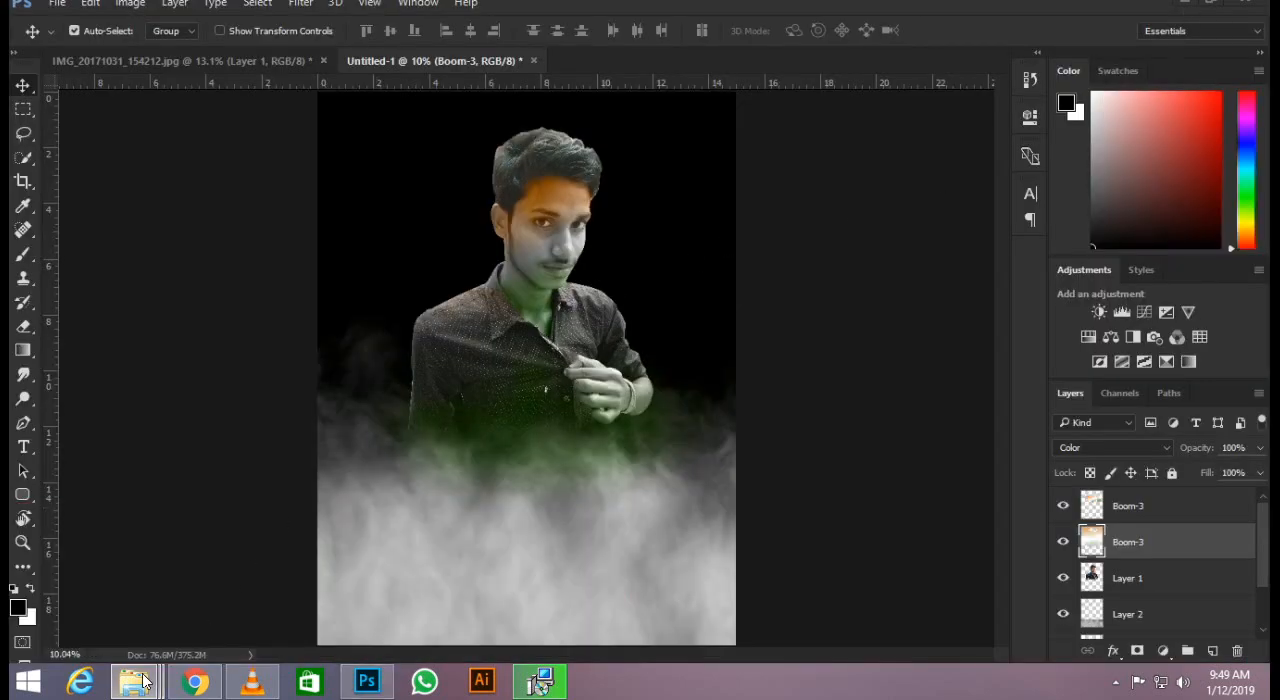
pyautogui.click(603, 598)
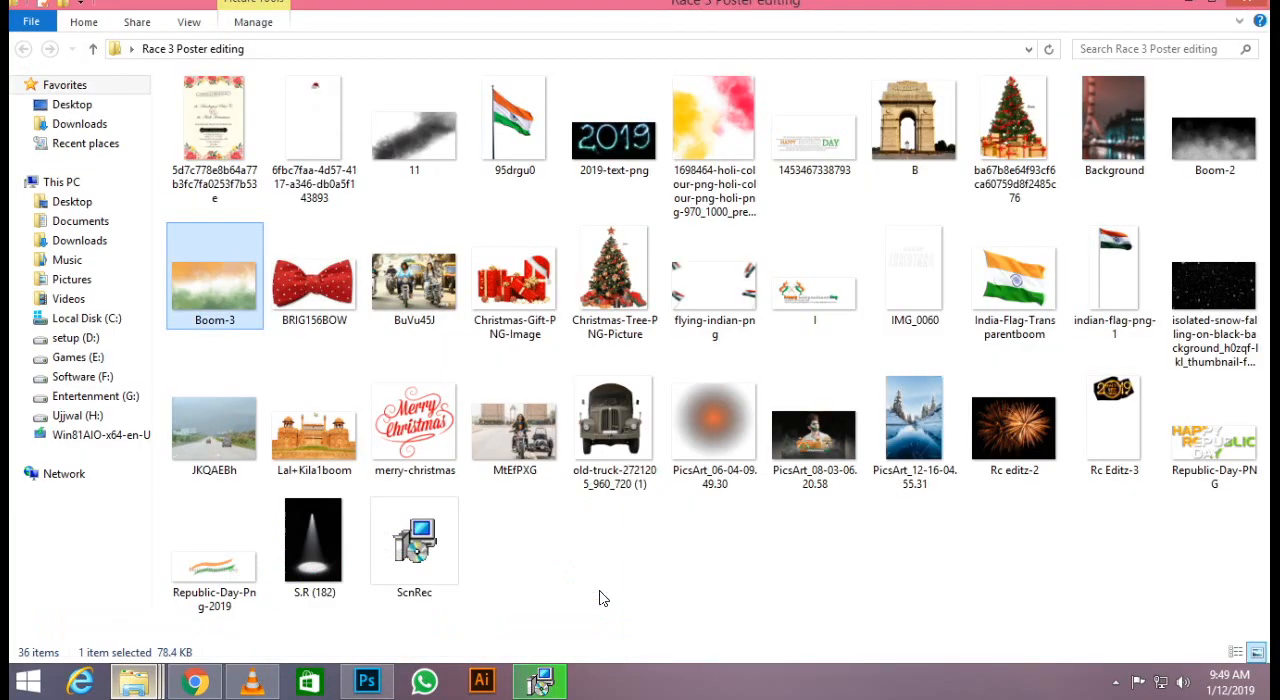
pyautogui.click(952, 136)
pyautogui.moveTo(952, 136); pyautogui.dragTo(493, 490)
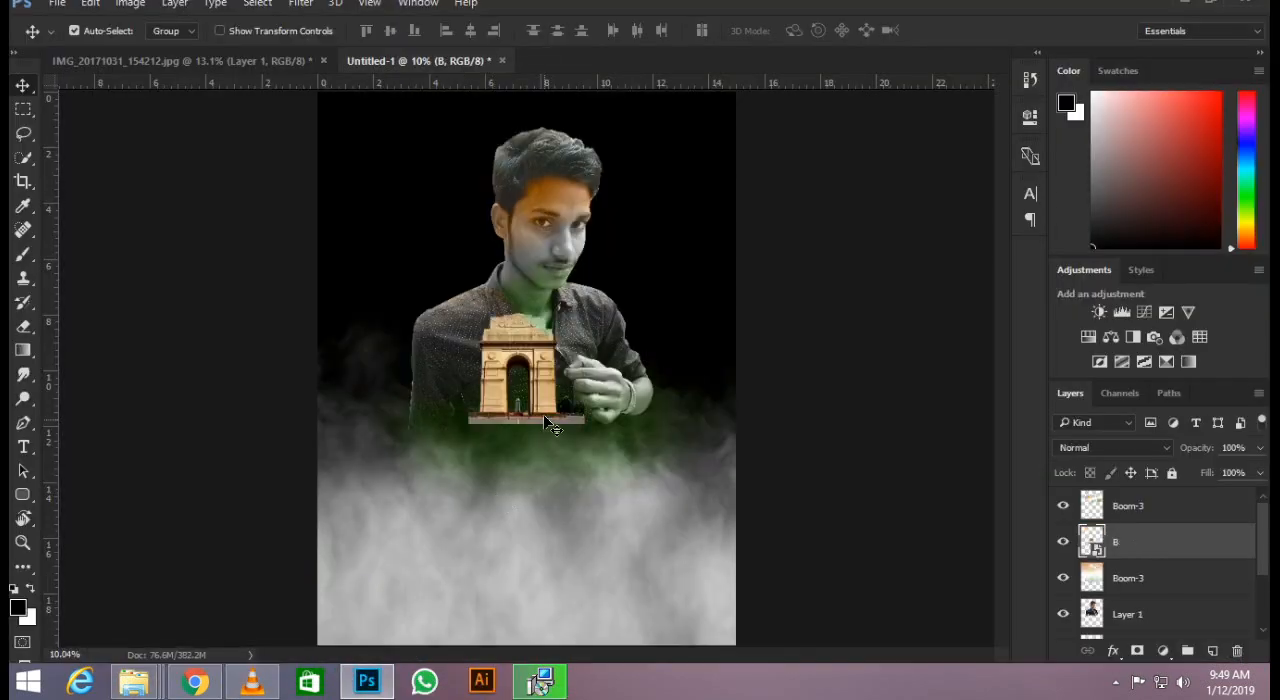
# Scale the India Gate up to about 178% and move it over the sleeve on the canvas's left half.
pyautogui.scroll(1, 543, 414)
pyautogui.hotkey('ctrl', 't')
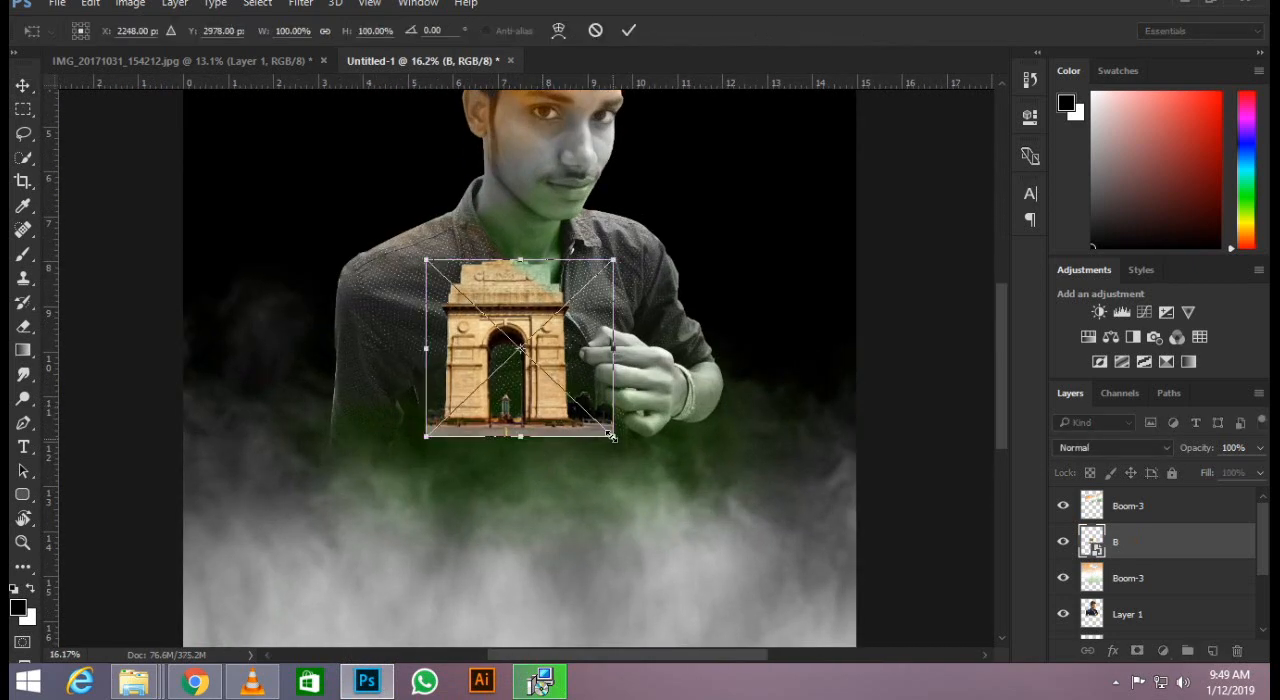
pyautogui.moveTo(611, 436); pyautogui.dragTo(685, 505)
pyautogui.moveTo(607, 394); pyautogui.dragTo(488, 418)
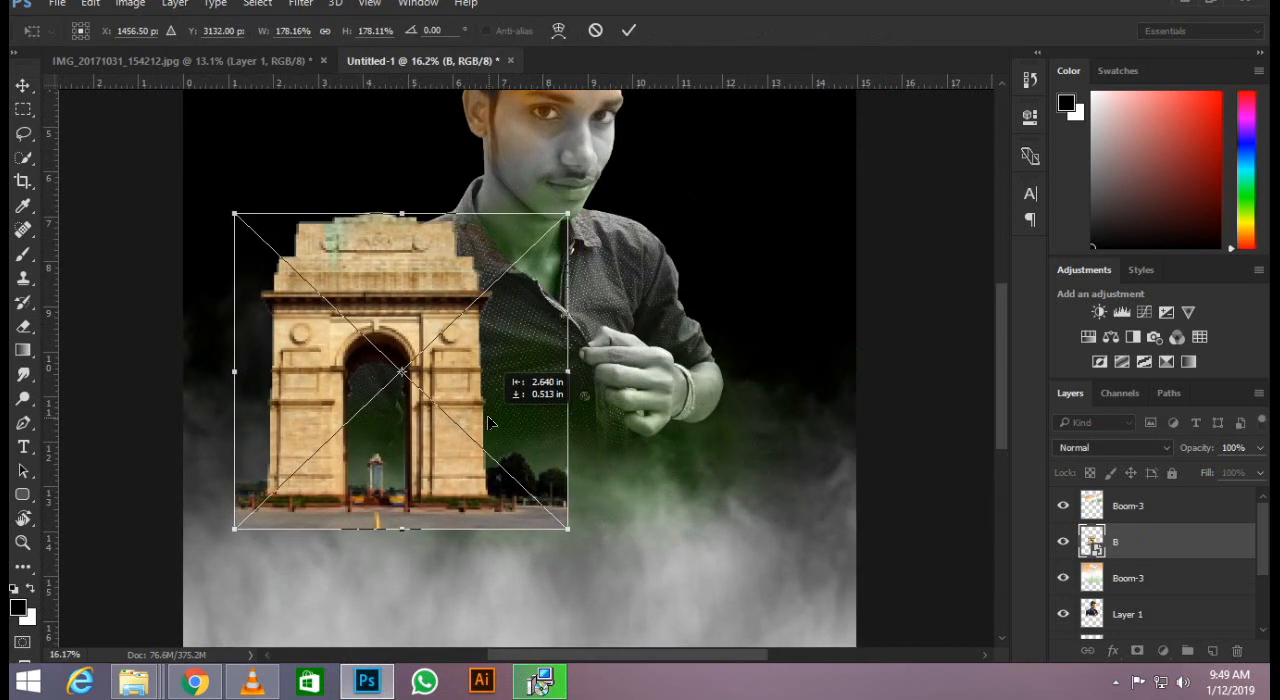
pyautogui.press('Return')
pyautogui.scroll(-2, 493, 422)
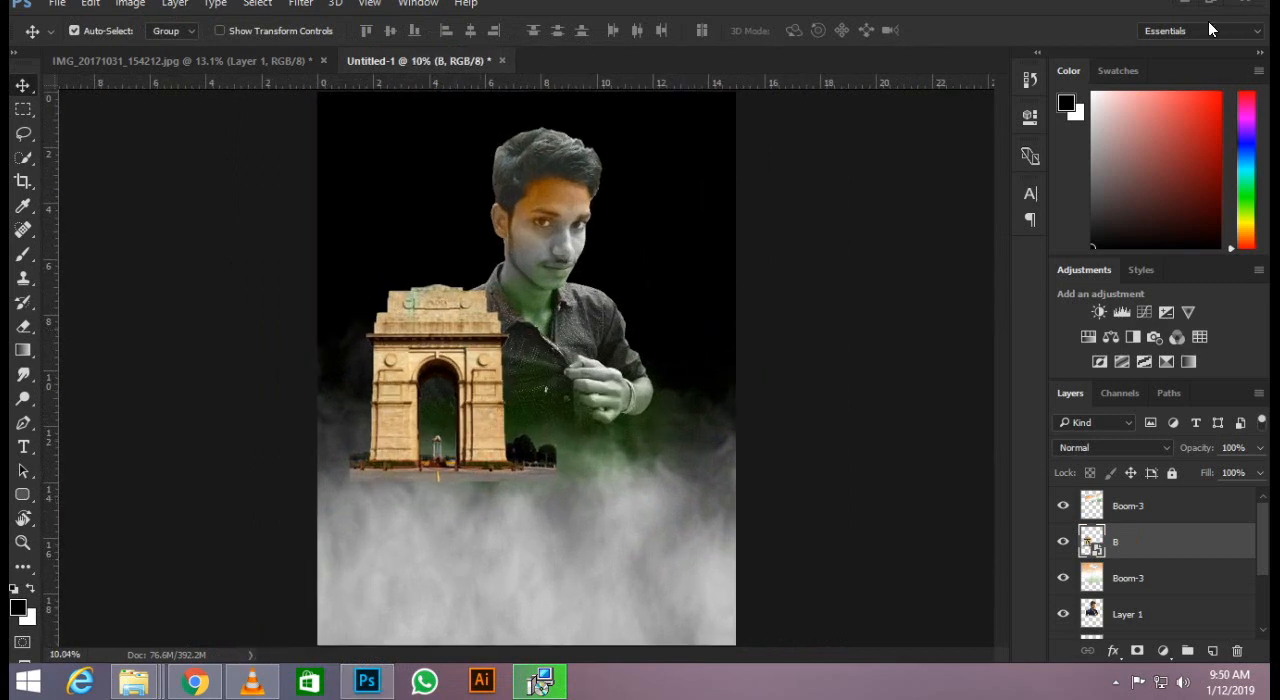
# Shrink the India Gate and move it across to stand in front of the man's raised hand.
pyautogui.press('ctrl')
pyautogui.hotkey('ctrl', 't')
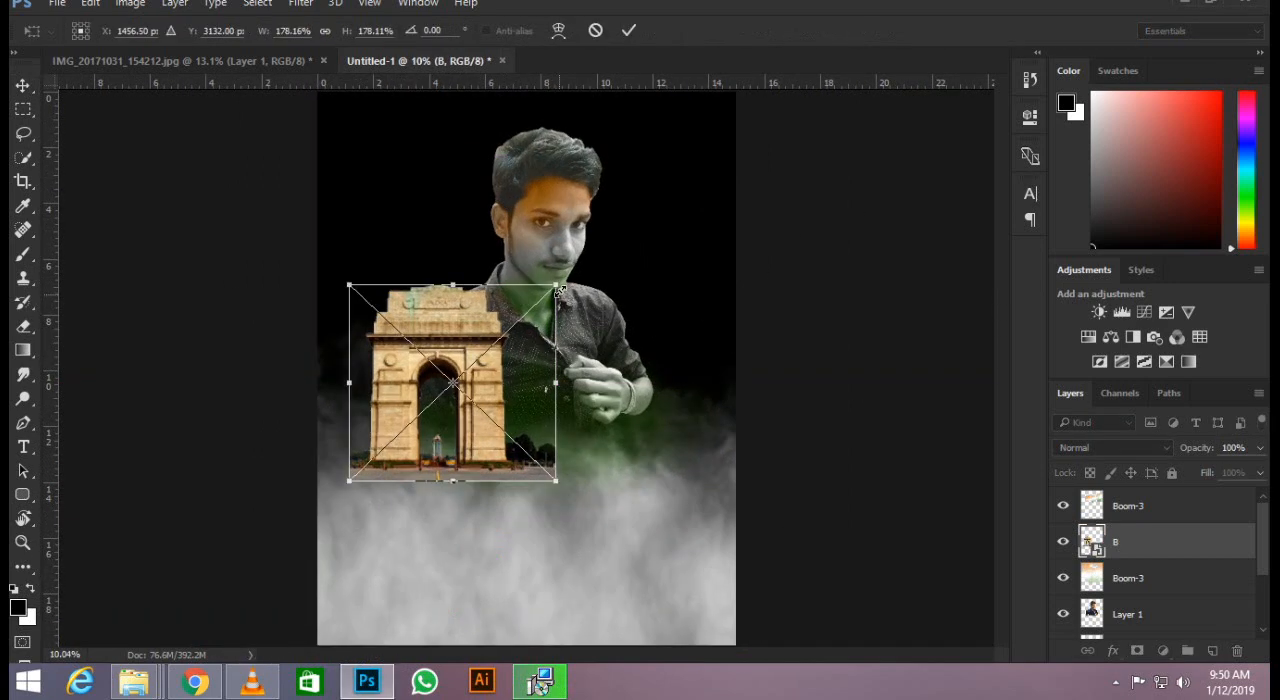
pyautogui.moveTo(555, 287); pyautogui.dragTo(523, 316)
pyautogui.moveTo(471, 400); pyautogui.dragTo(632, 395)
pyautogui.press('Return')
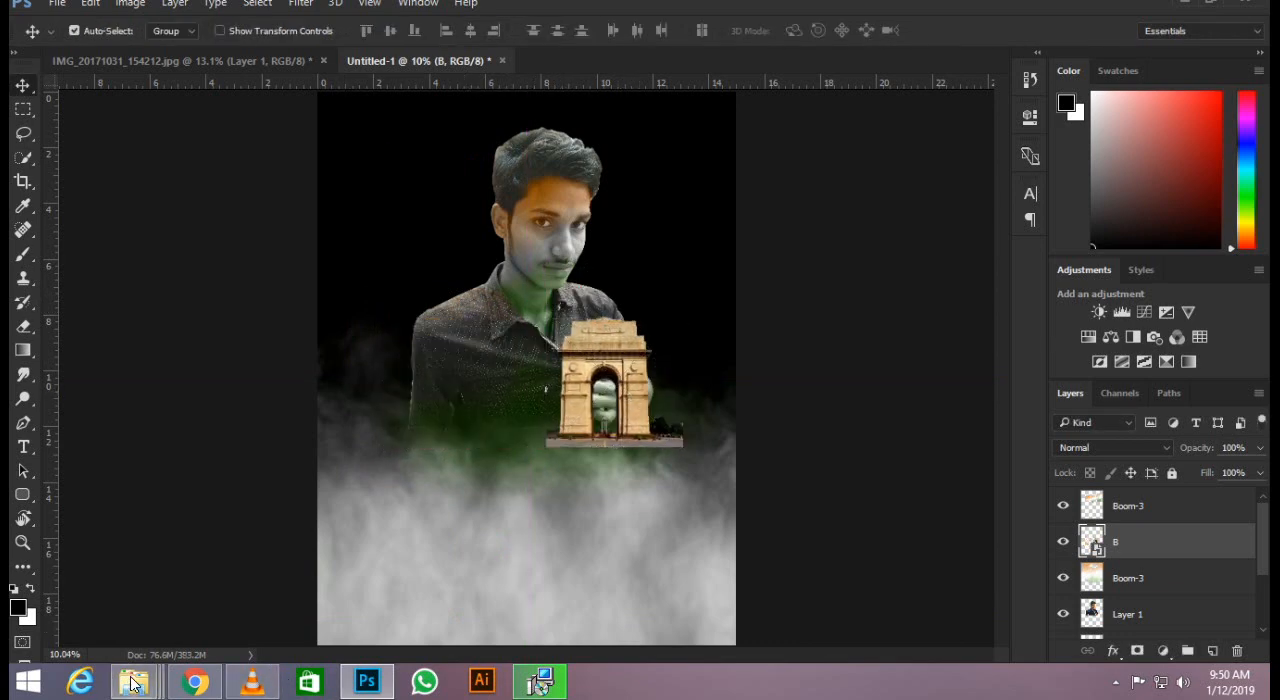
# Place the Lal+Kila1boom image from the folder and shift it left so it overlaps the India Gate's edge.
pyautogui.moveTo(133, 681)
pyautogui.click(522, 588)
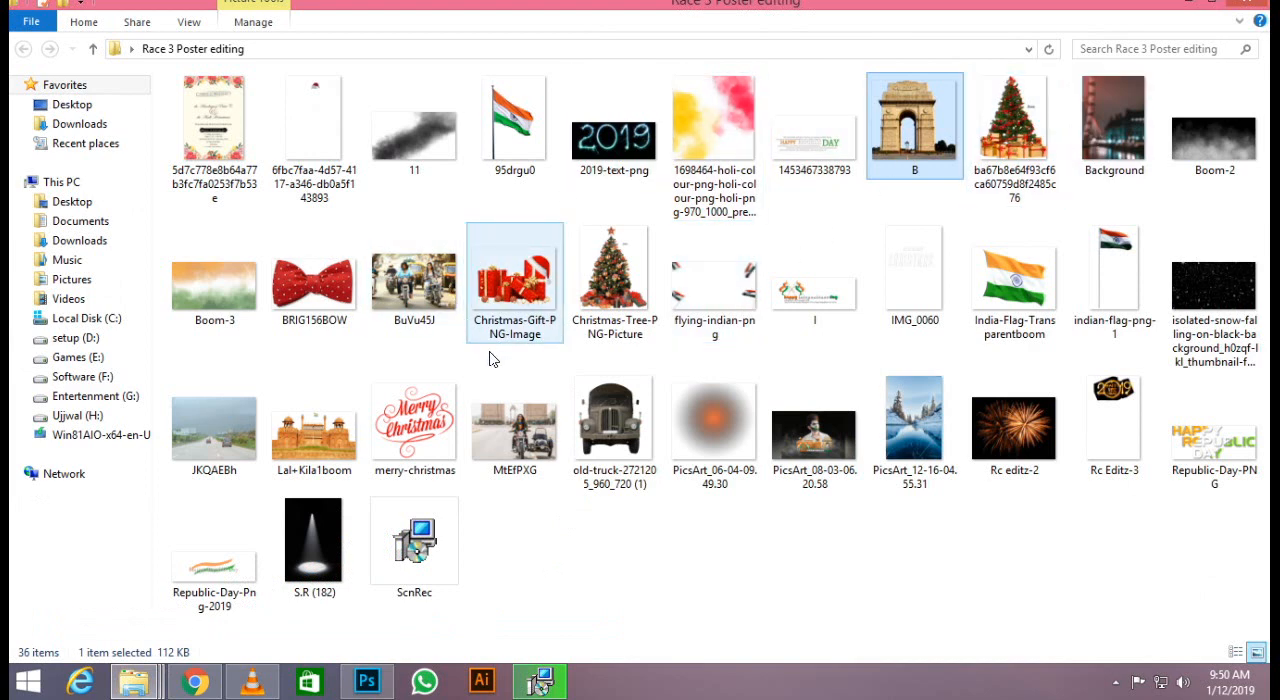
pyautogui.moveTo(314, 425); pyautogui.dragTo(510, 315)
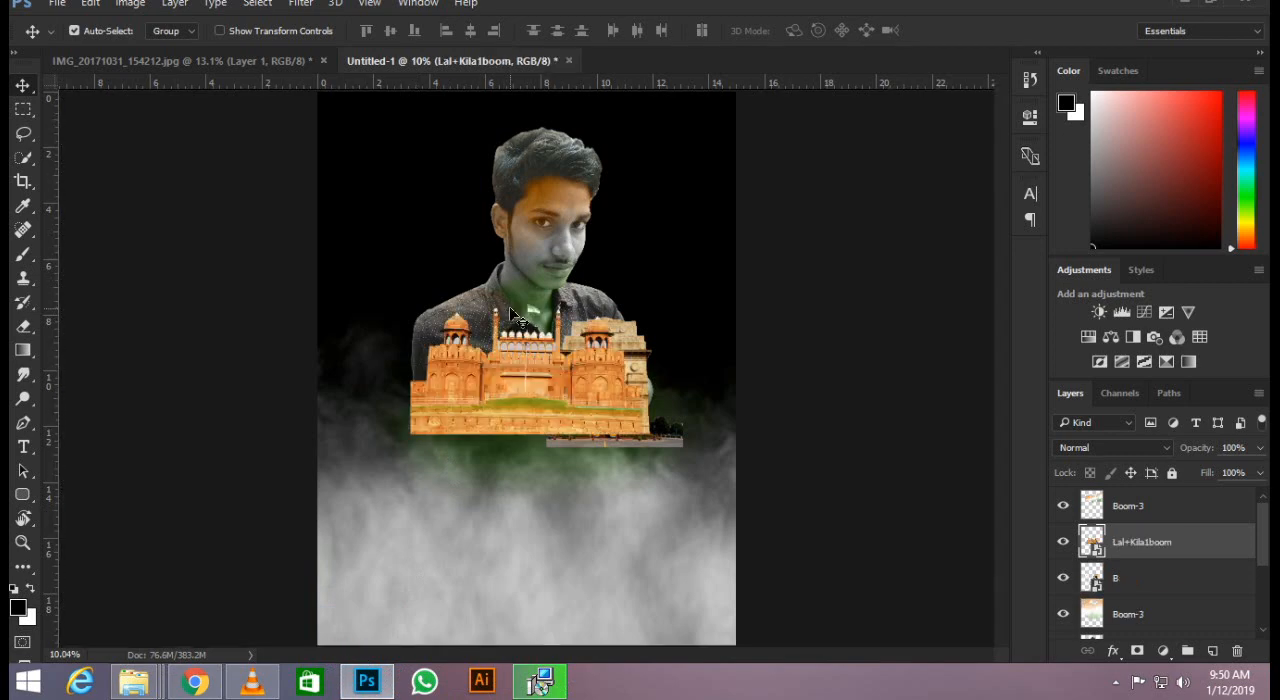
pyautogui.scroll(2, 540, 388)
pyautogui.moveTo(550, 372); pyautogui.dragTo(507, 393)
pyautogui.scroll(-2, 524, 413)
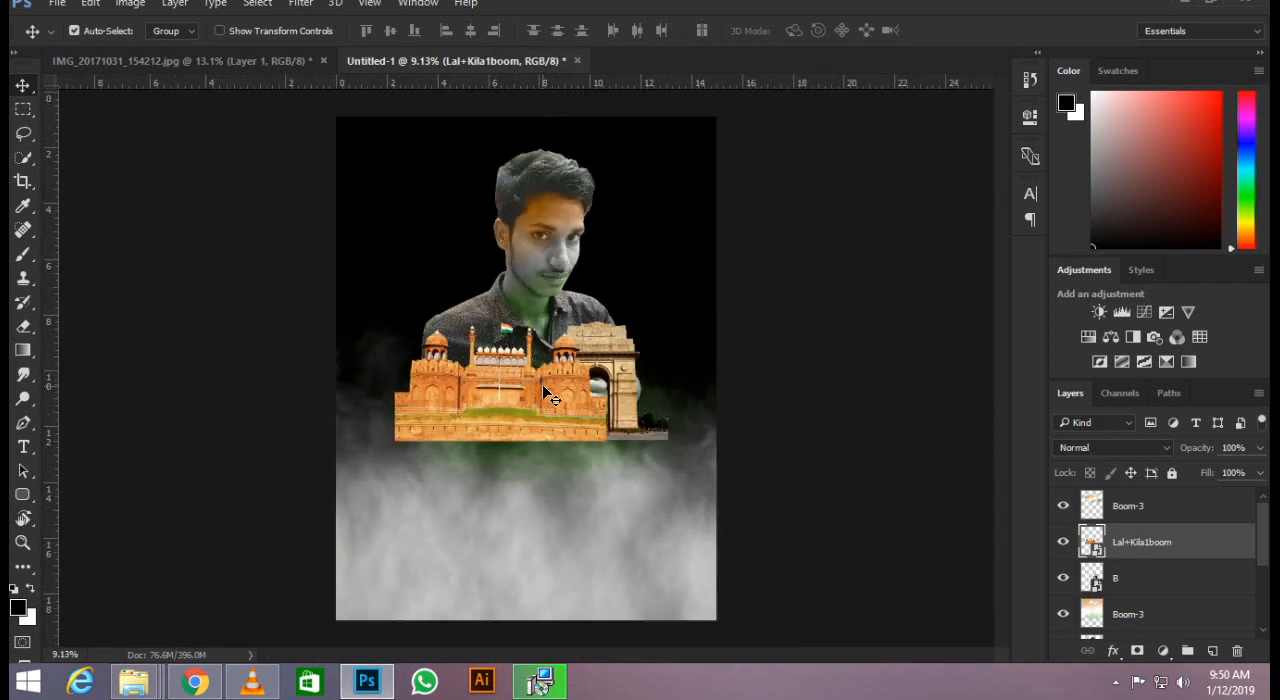
pyautogui.scroll(1, 571, 359)
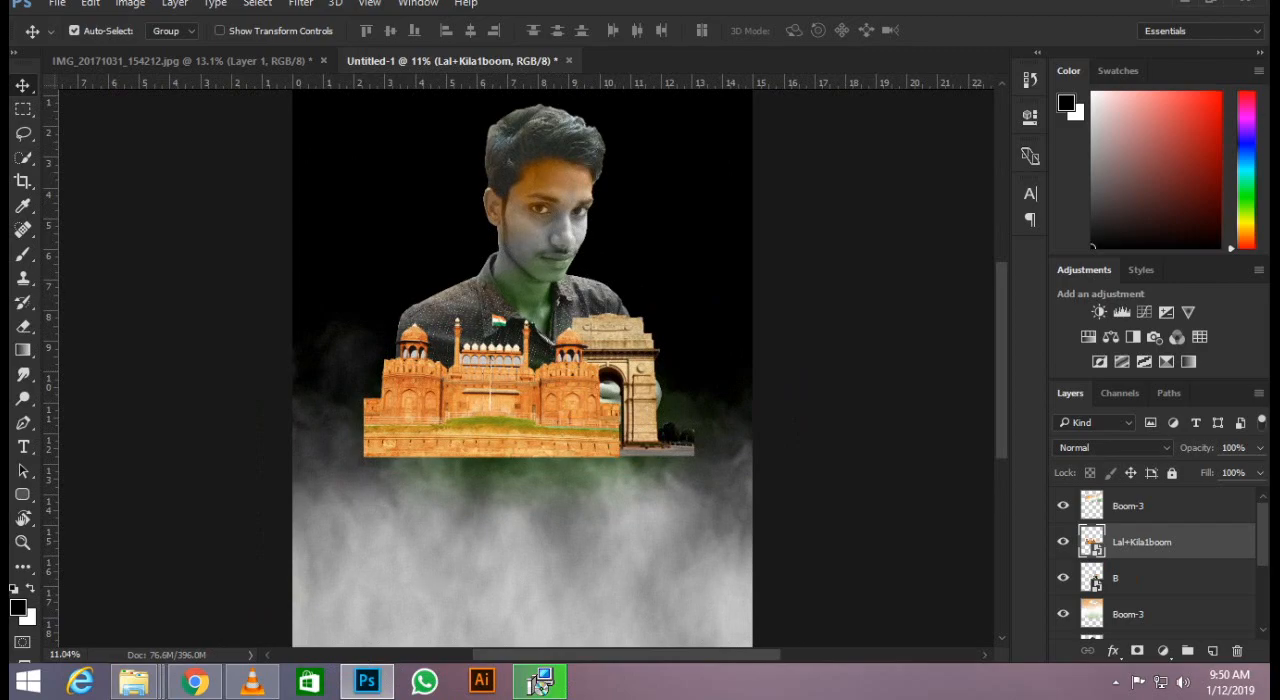
# Examine the poster layout in the reference YouTube video and look through the Race 3 Poster editing folder for flag and greeting artwork.
pyautogui.click(1185, 2)
pyautogui.press('space')
pyautogui.press('space')
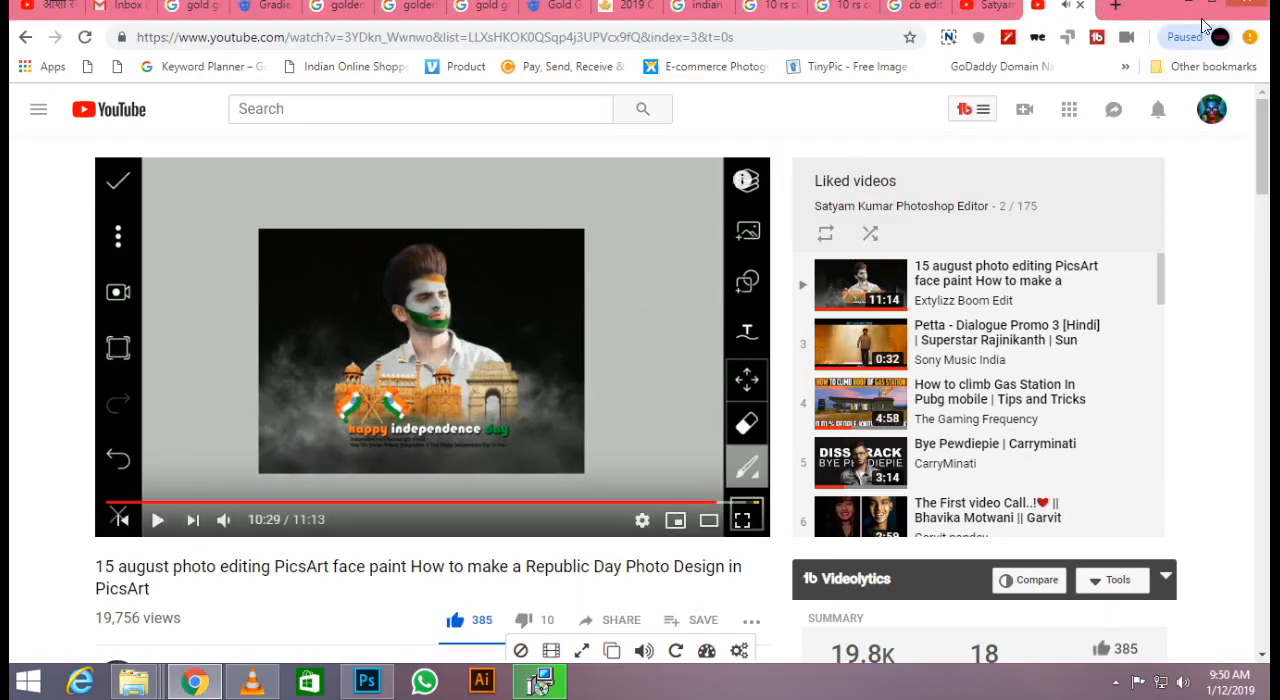
pyautogui.click(1189, 5)
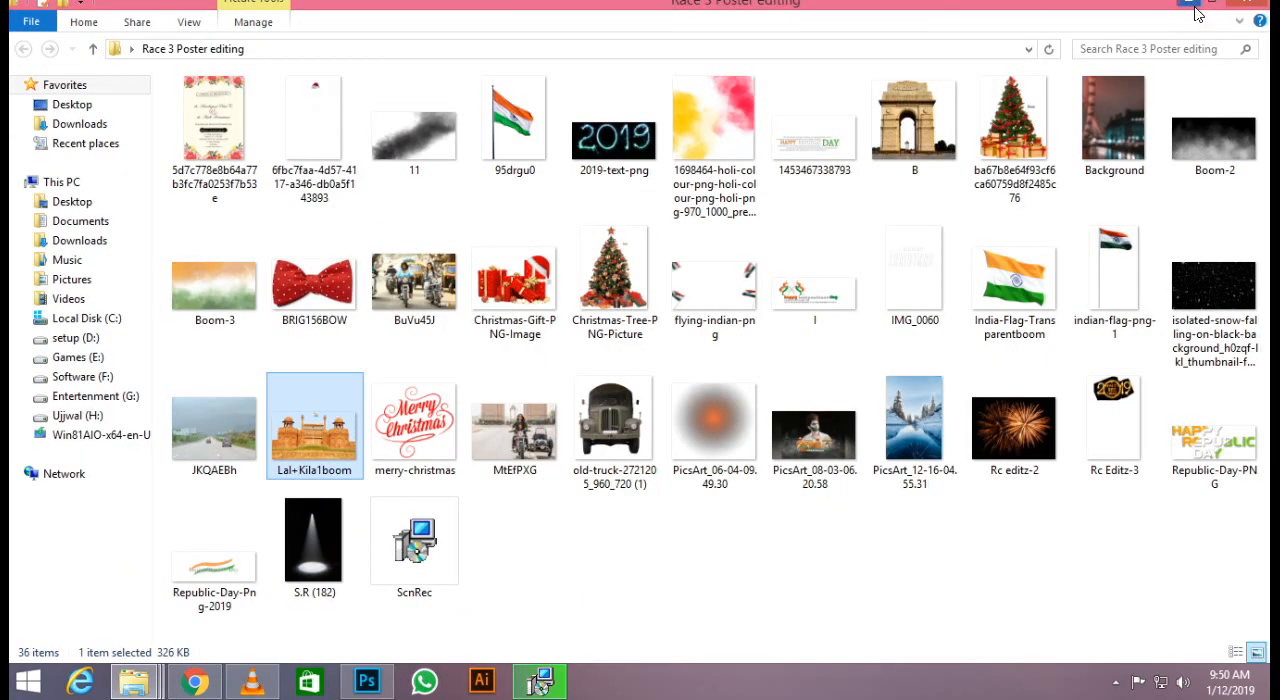
pyautogui.rightClick(616, 555)
pyautogui.click(770, 341)
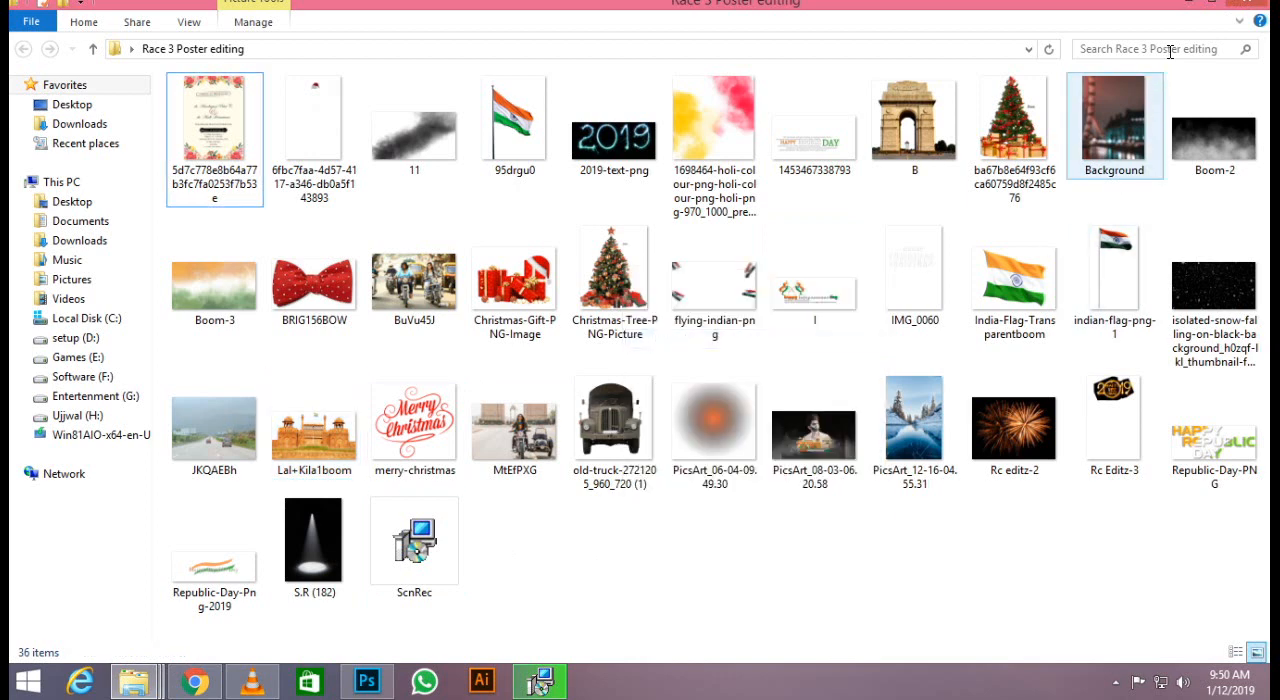
pyautogui.click(1098, 276)
pyautogui.click(1011, 282)
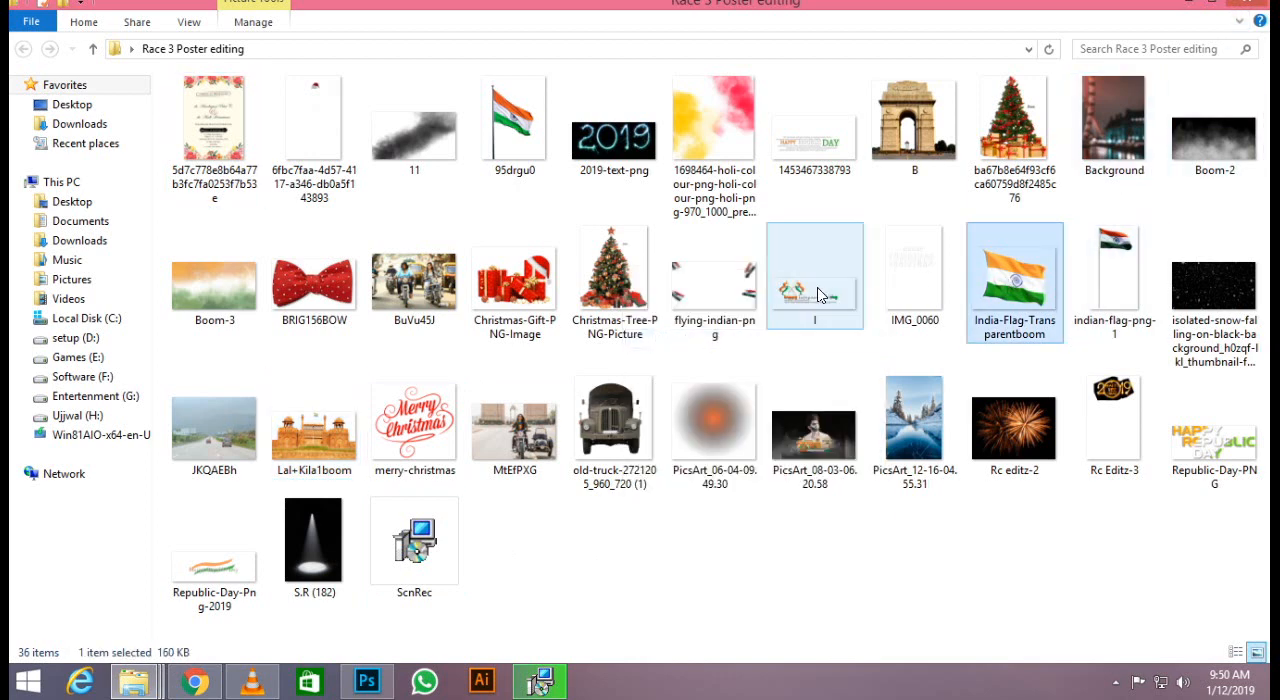
# Place the image I with crossed flags and the "happy independence day" greeting below the Red Fort.
pyautogui.moveTo(818, 294); pyautogui.dragTo(767, 462)
pyautogui.moveTo(626, 376); pyautogui.dragTo(627, 489)
pyautogui.press('Return')
# Rasterize the Lal+Kila1boom layer and erase the fort's hard bottom edge with a soft 700 px eraser.
pyautogui.click(1123, 582)
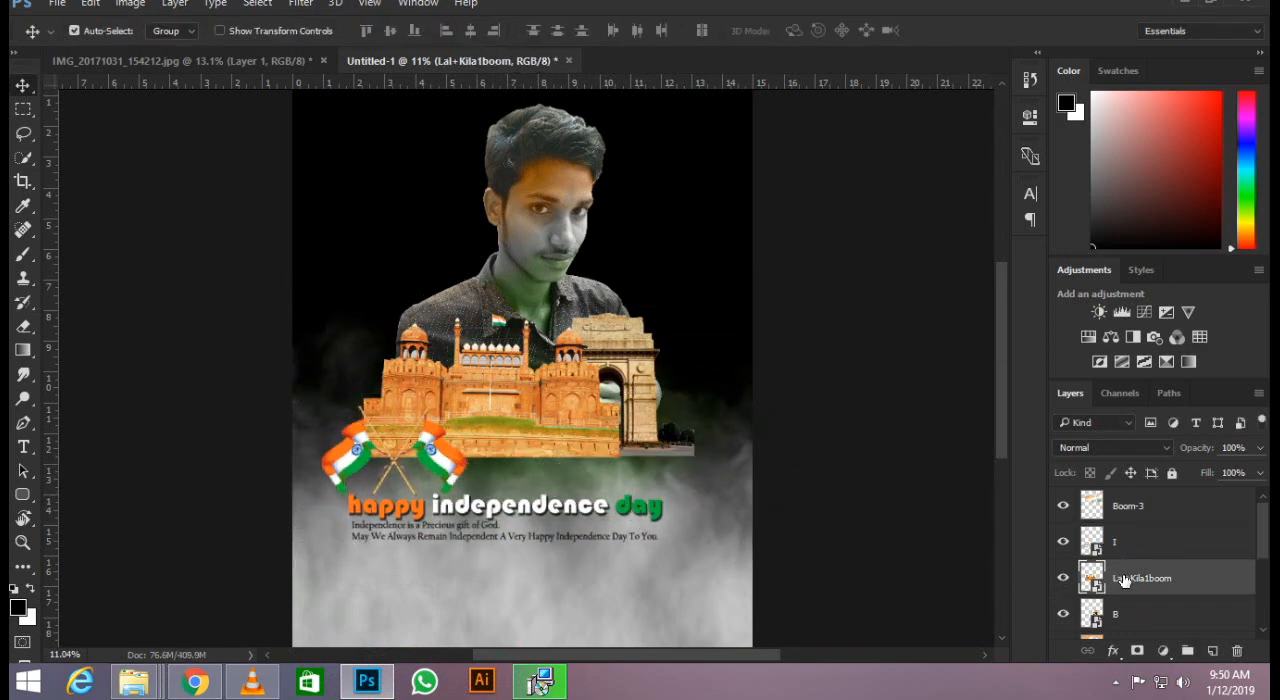
pyautogui.rightClick(1124, 567)
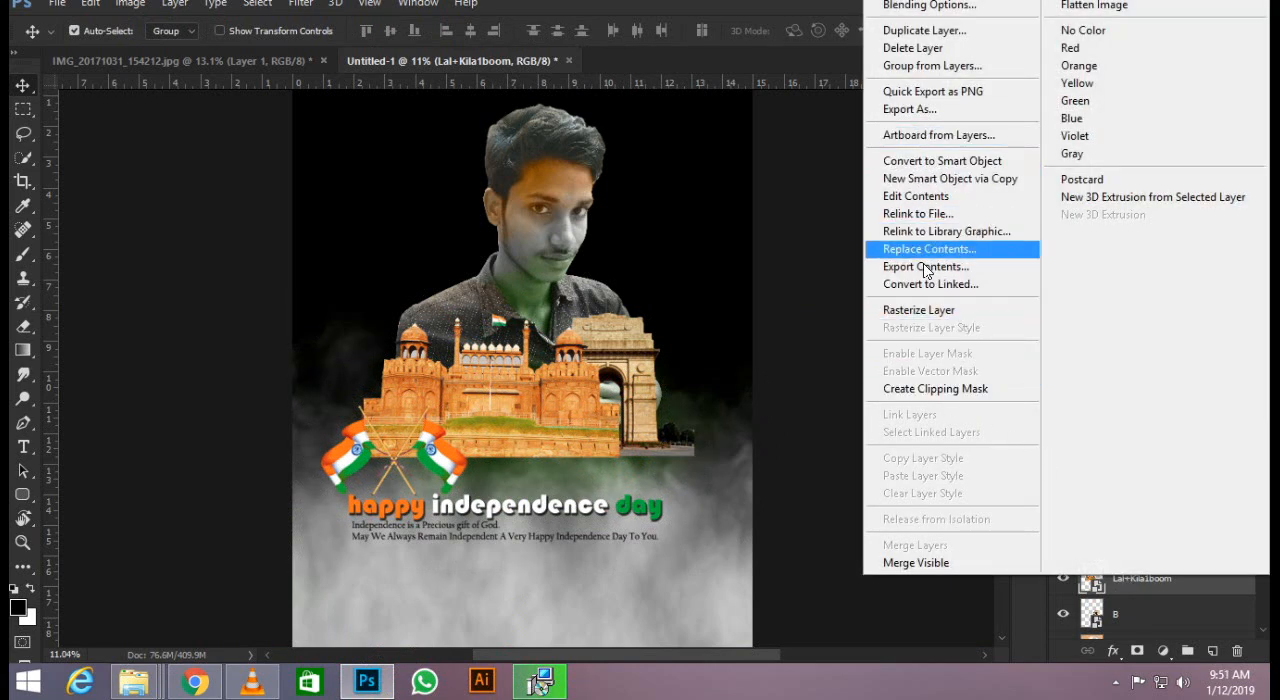
pyautogui.click(922, 312)
pyautogui.press('e')
pyautogui.scroll(3, 447, 512)
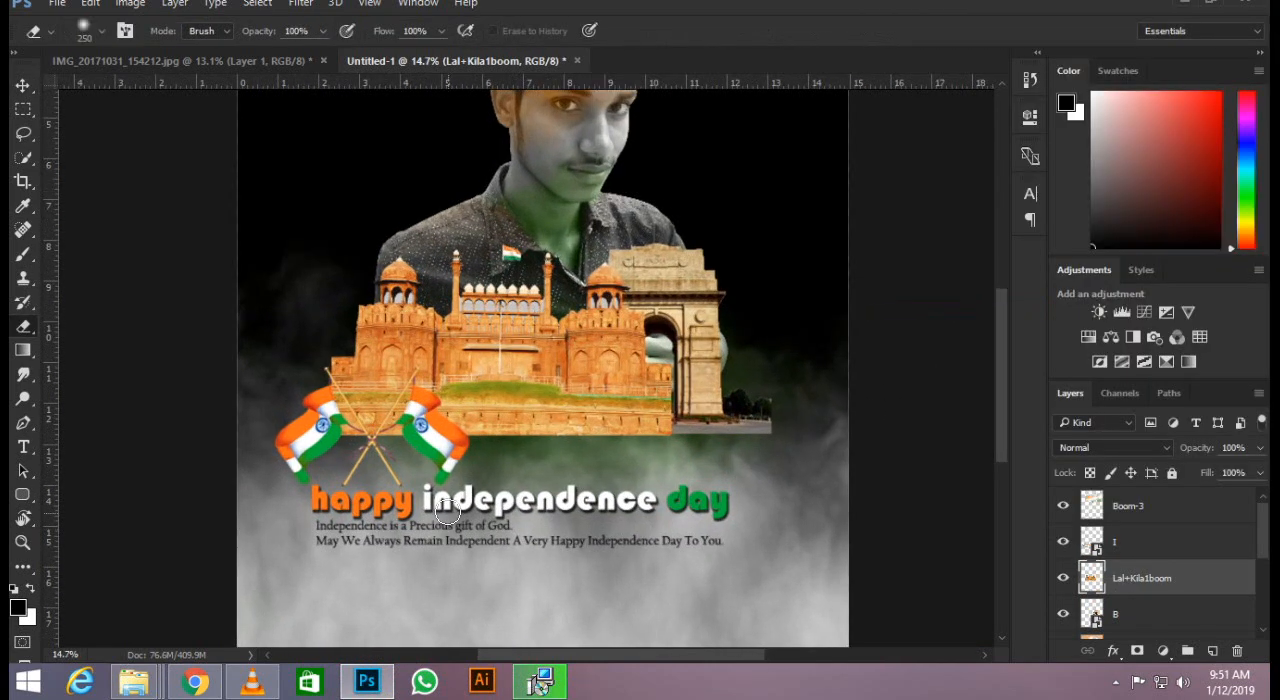
pyautogui.moveTo(329, 475)
pyautogui.mouseDown()
pyautogui.moveTo(520, 485)
pyautogui.moveTo(425, 488)
pyautogui.moveTo(530, 484)
pyautogui.moveTo(550, 458)
pyautogui.moveTo(600, 455)
pyautogui.moveTo(632, 475)
pyautogui.mouseUp()
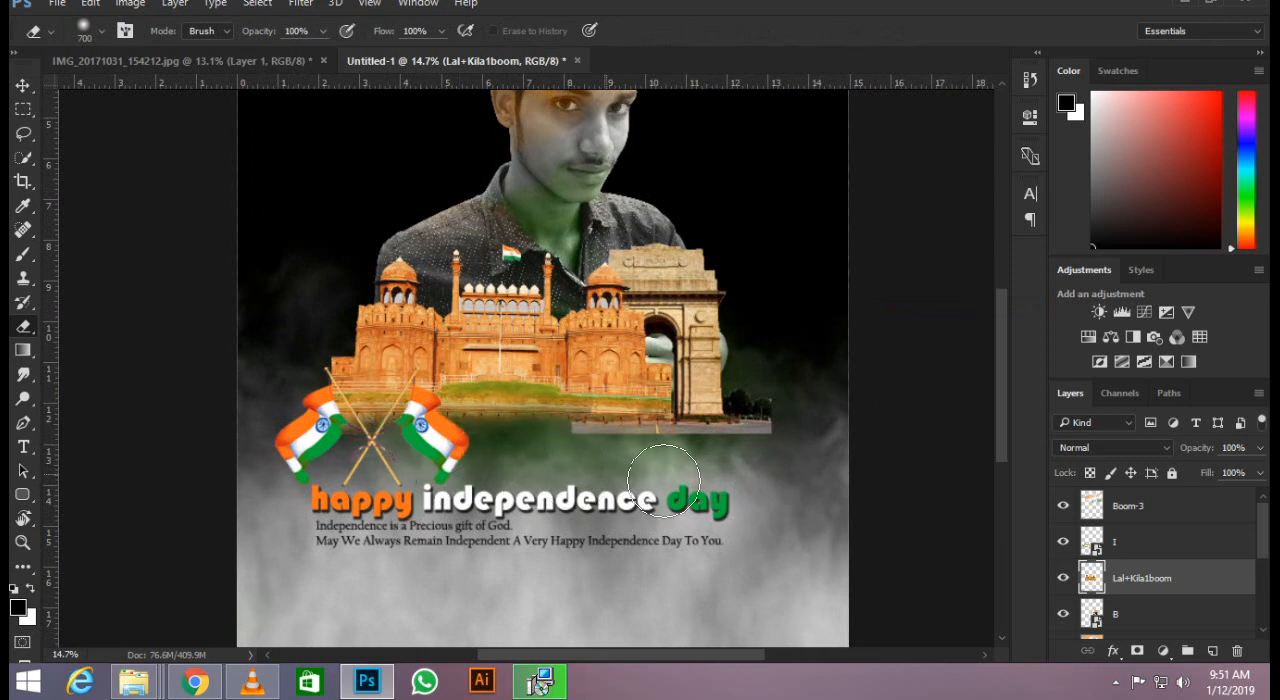
# Rasterize layer B and erase the road and hard bottom edge of the India Gate with the 700 px eraser.
pyautogui.rightClick(1157, 512)
pyautogui.click(1169, 550)
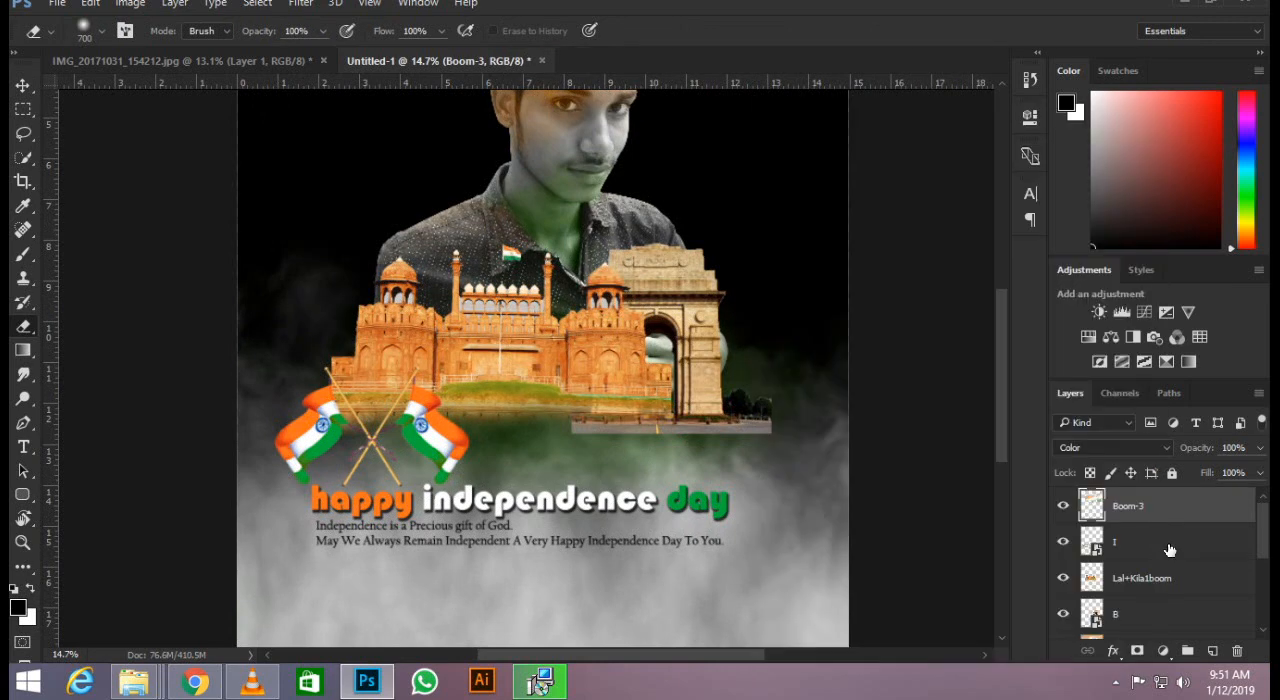
pyautogui.click(1169, 550)
pyautogui.rightClick(1137, 622)
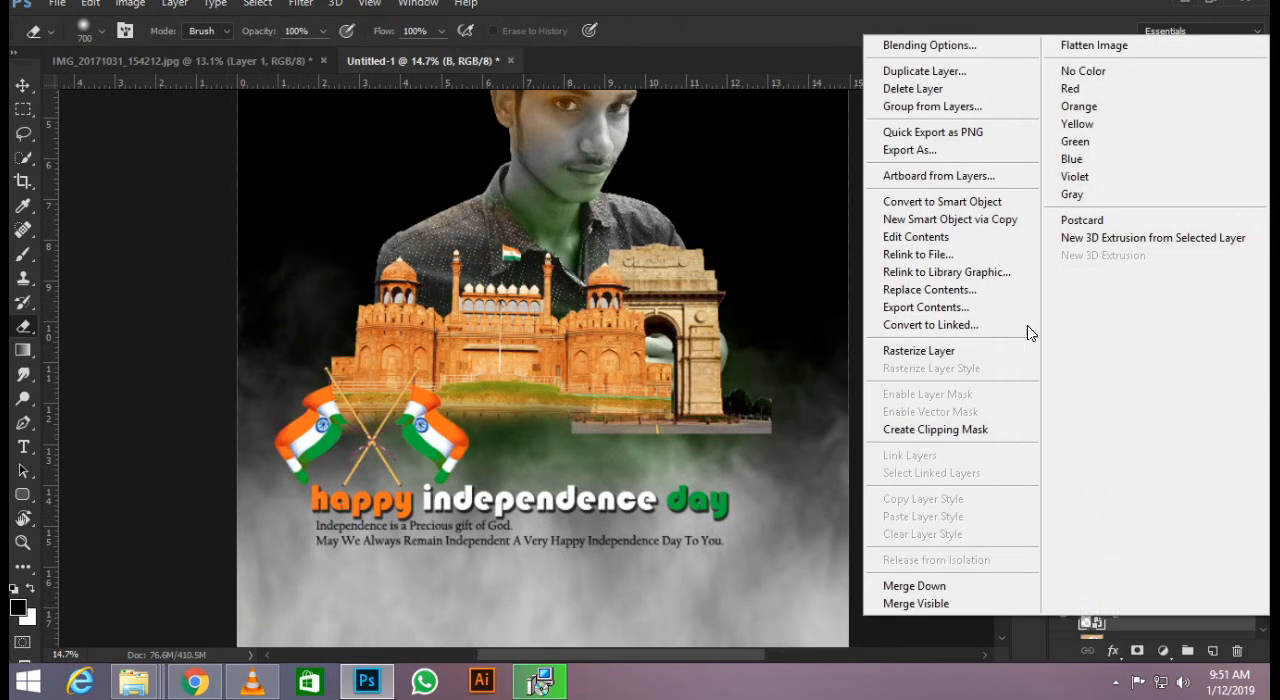
pyautogui.click(917, 351)
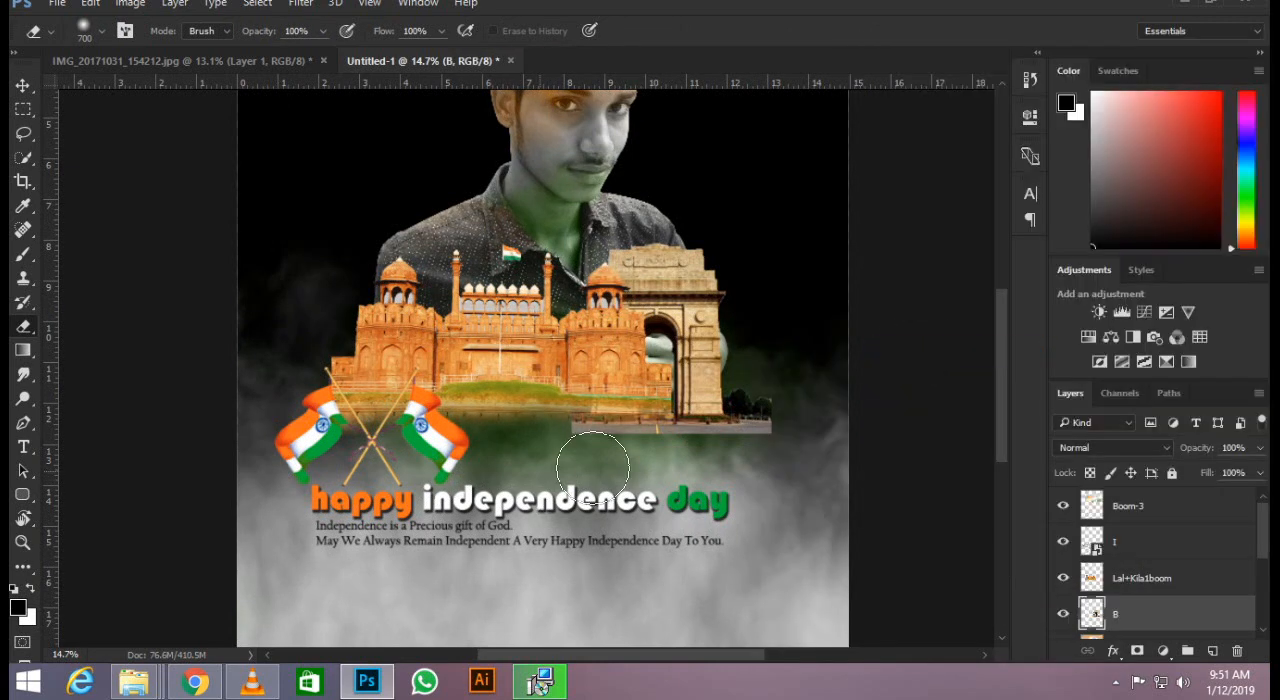
pyautogui.moveTo(778, 462)
pyautogui.mouseDown()
pyautogui.moveTo(814, 404)
pyautogui.moveTo(749, 450)
pyautogui.mouseUp()
pyautogui.keyDown('alt'); pyautogui.scroll(-2, 649, 483); pyautogui.keyUp('alt')
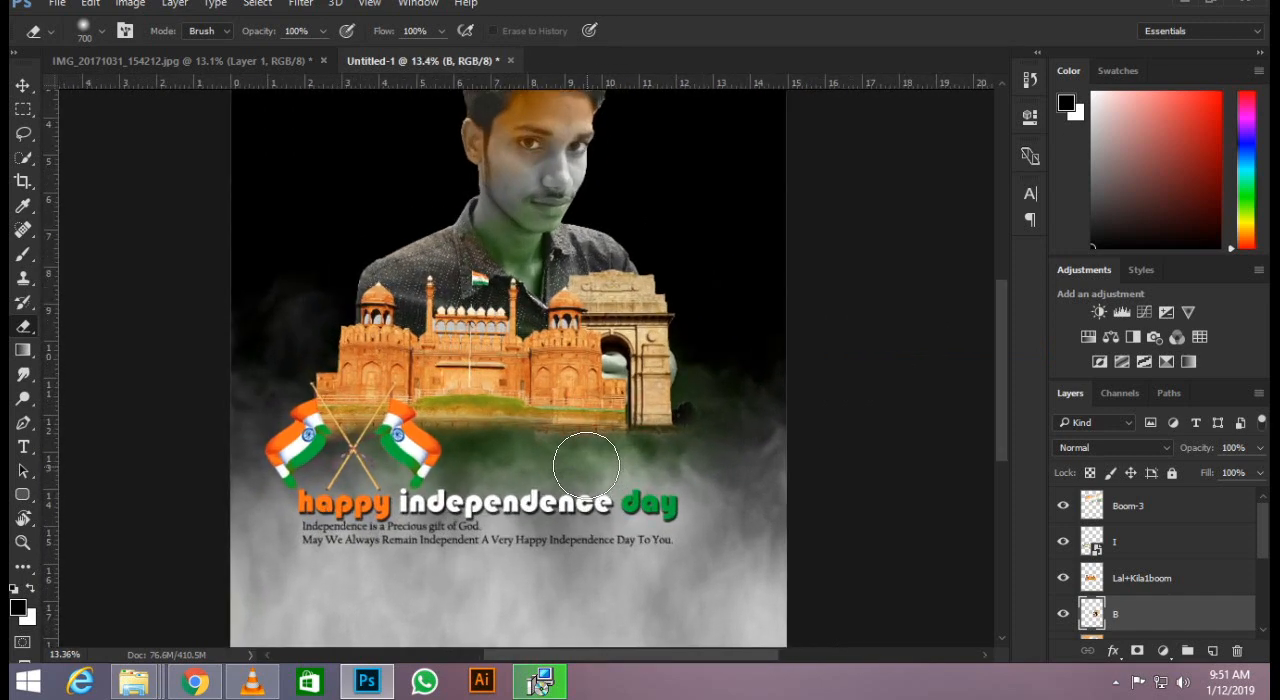
# Move the flags and greeting up so they overlap the base of the monuments, and activate the Move tool.
pyautogui.moveTo(531, 515); pyautogui.dragTo(533, 446)
pyautogui.keyDown('alt'); pyautogui.scroll(-6, 490, 440); pyautogui.keyUp('alt')
pyautogui.keyDown('alt'); pyautogui.scroll(4, 522, 321); pyautogui.keyUp('alt')
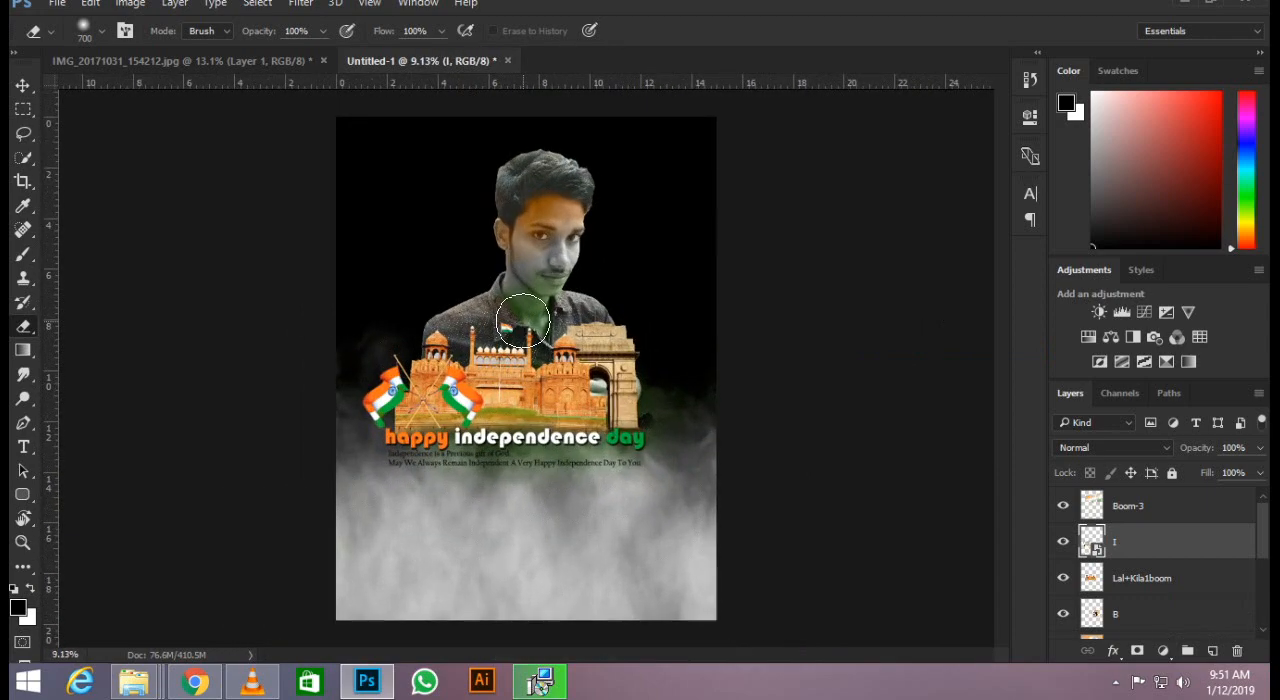
pyautogui.click(20, 86)
pyautogui.keyDown('alt'); pyautogui.scroll(5, 551, 530); pyautogui.keyUp('alt')
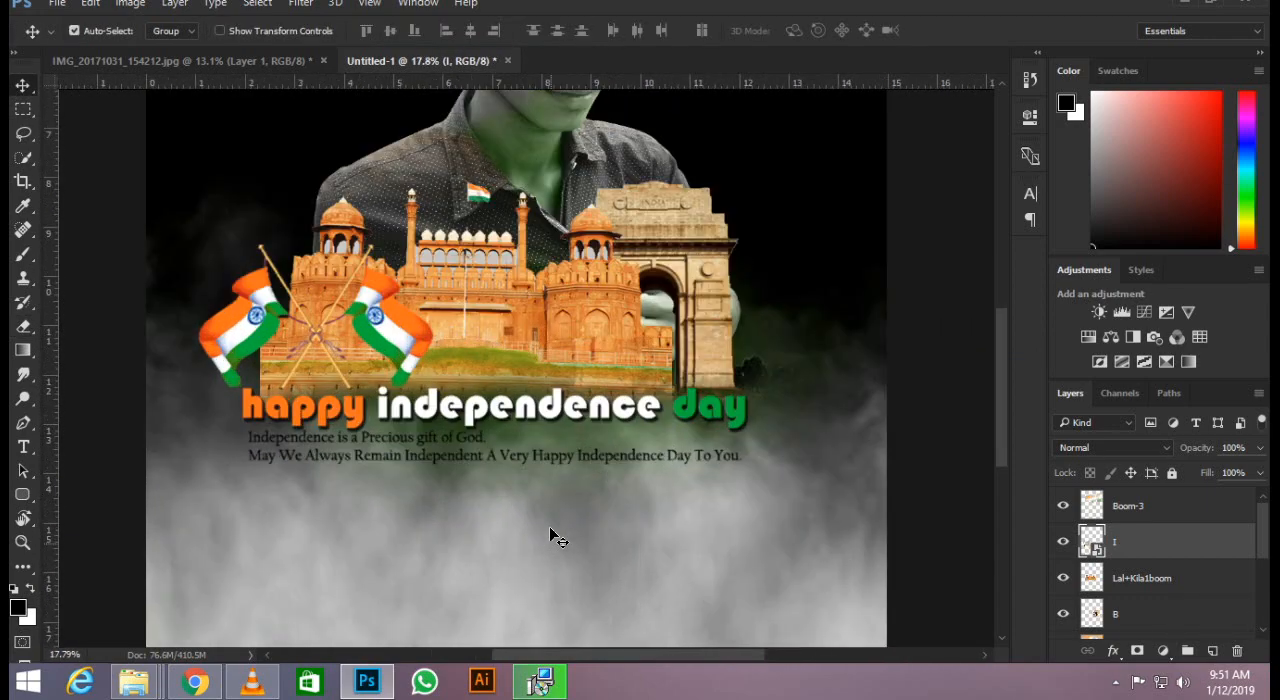
pyautogui.keyDown('alt'); pyautogui.scroll(-3, 557, 403); pyautogui.keyUp('alt')
pyautogui.keyDown('alt'); pyautogui.scroll(4, 549, 395); pyautogui.keyUp('alt')
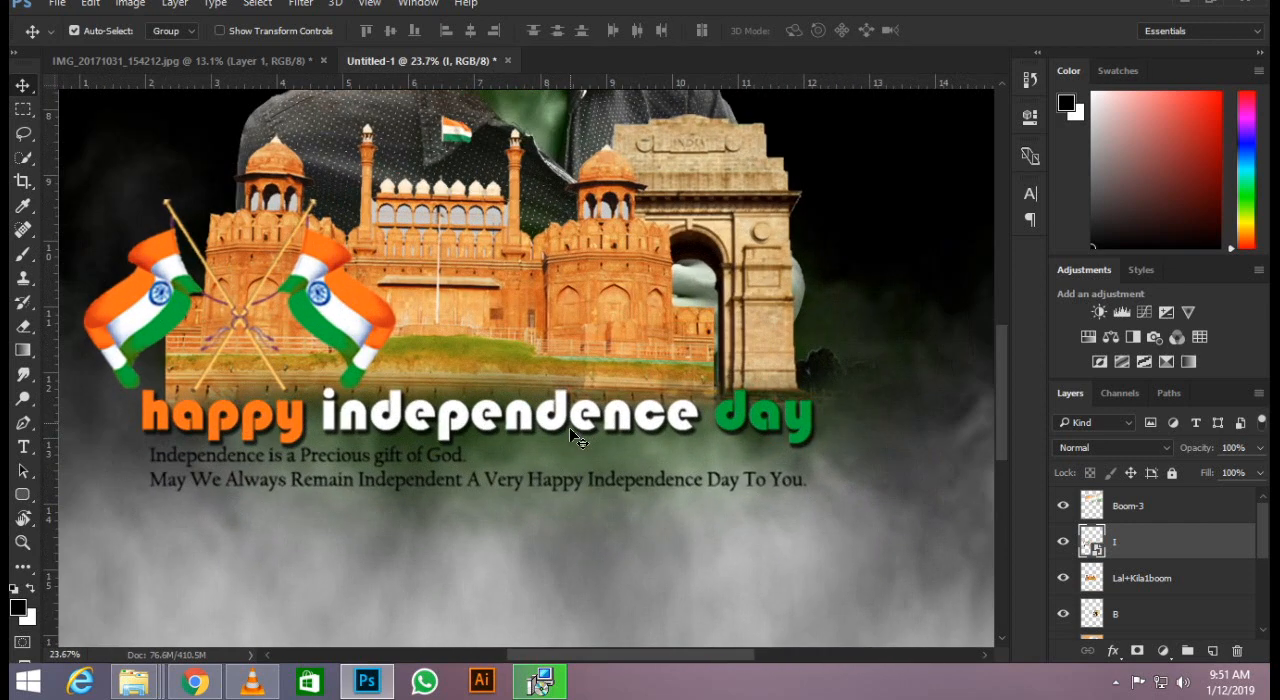
# Select the "dependence" part of the greeting with a rectangular marquee, rasterize layer I and delete the selected letters.
pyautogui.click(22, 110)
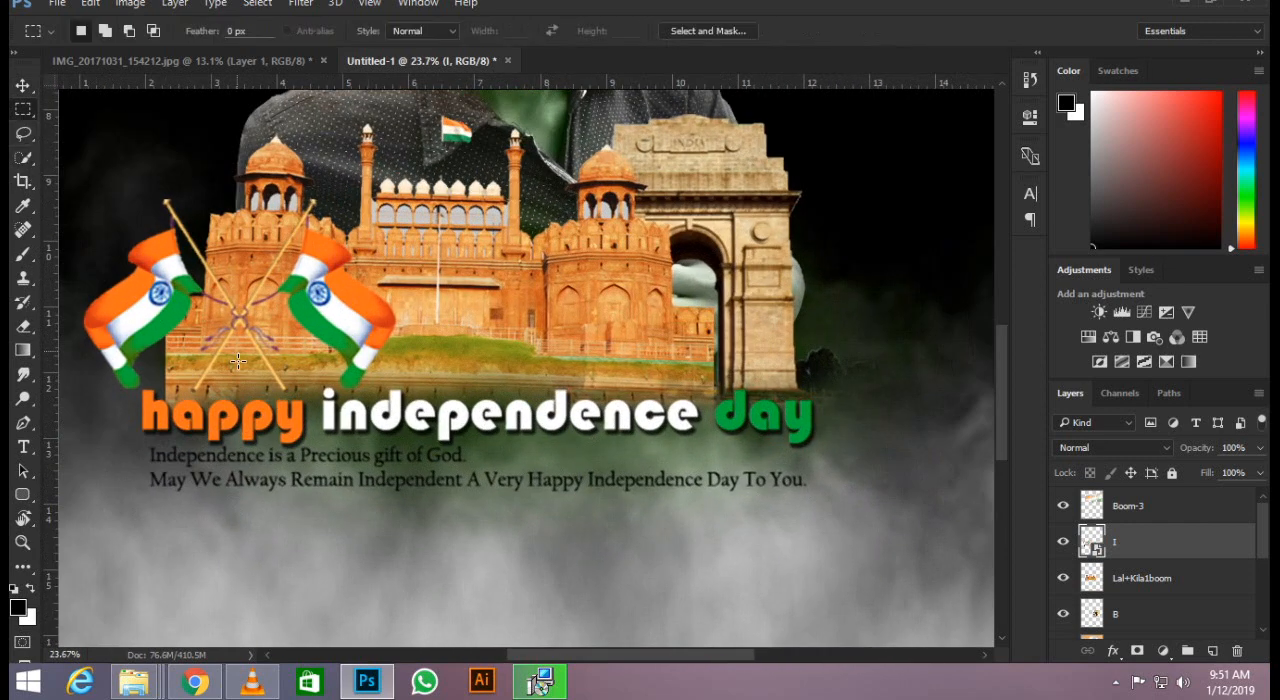
pyautogui.moveTo(314, 385); pyautogui.dragTo(344, 438)
pyautogui.moveTo(377, 378); pyautogui.dragTo(671, 424)
pyautogui.click(1115, 505)
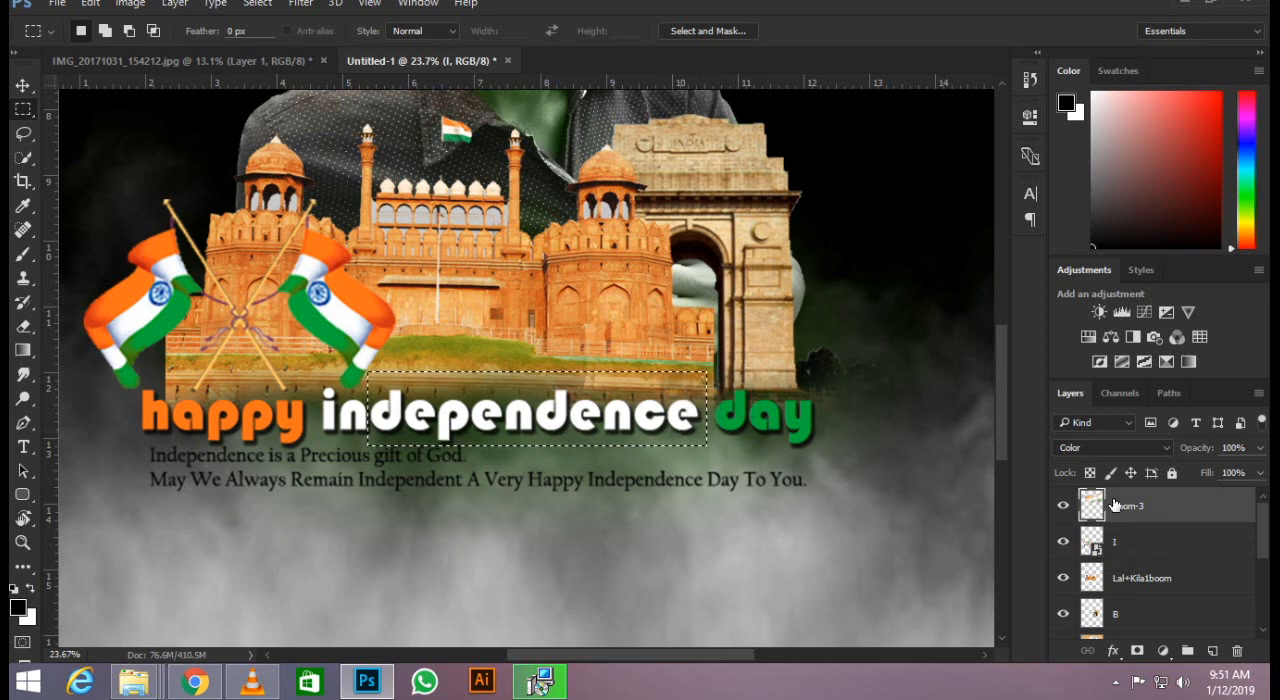
pyautogui.click(1115, 575)
pyautogui.click(1135, 537)
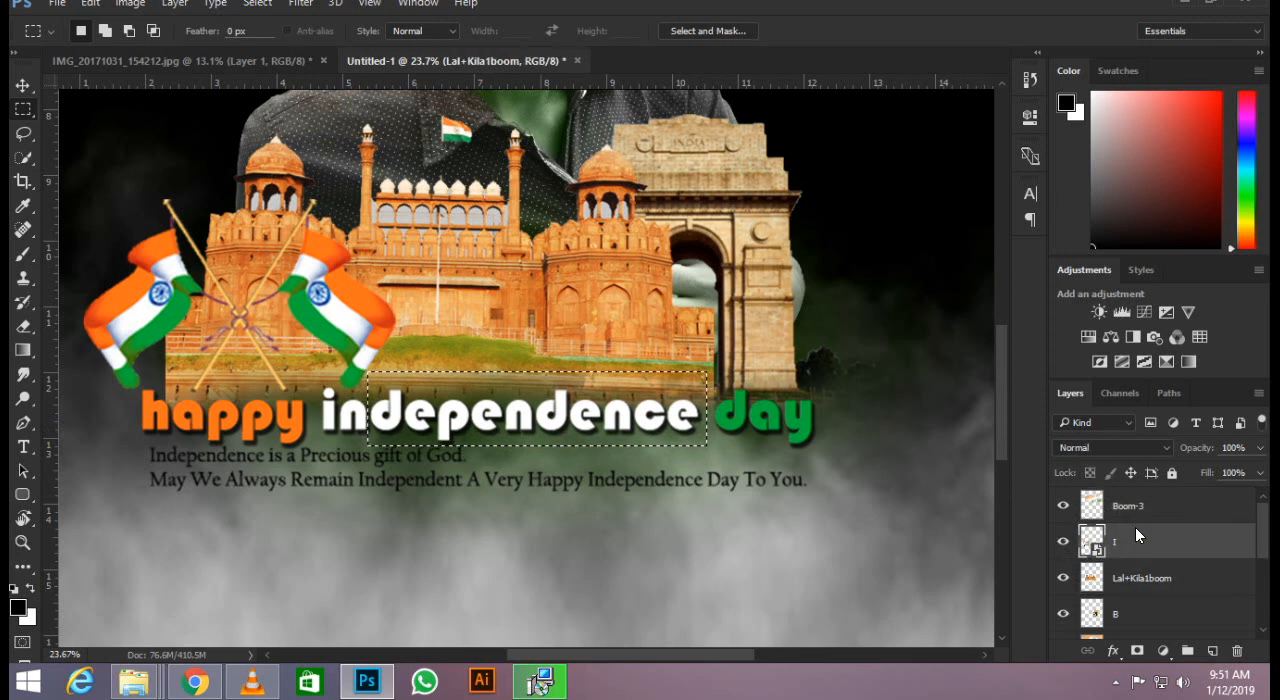
pyautogui.rightClick(1136, 531)
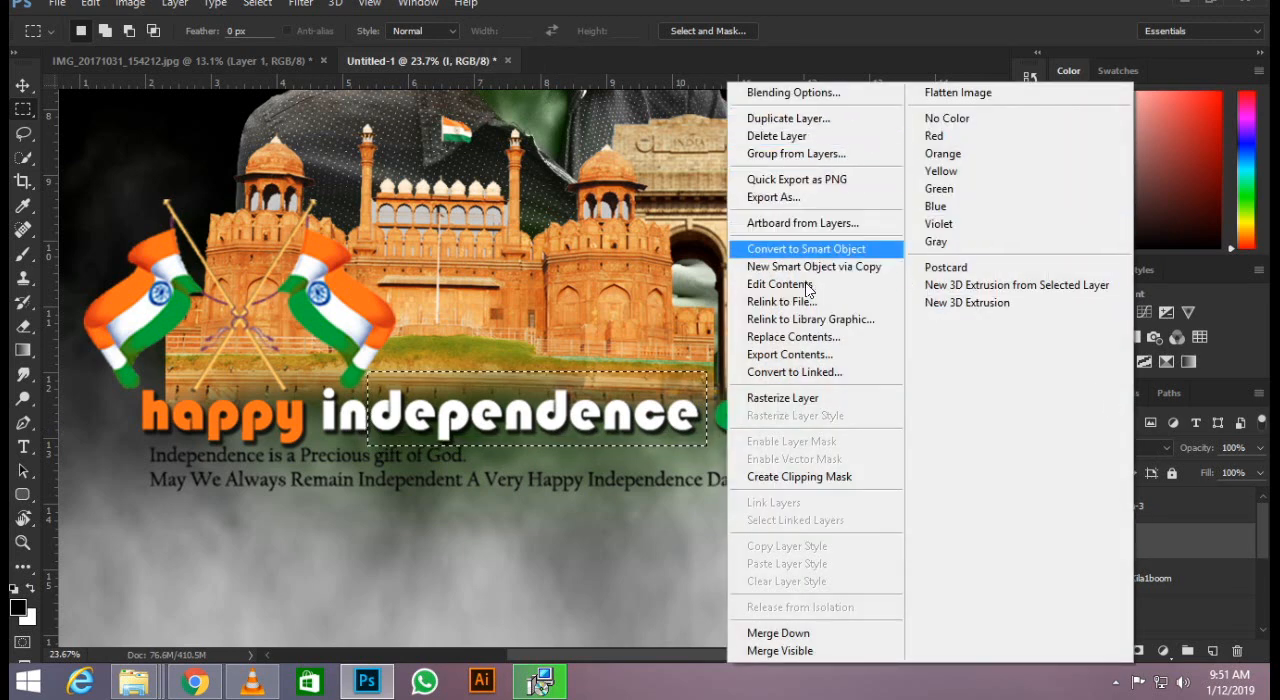
pyautogui.click(815, 397)
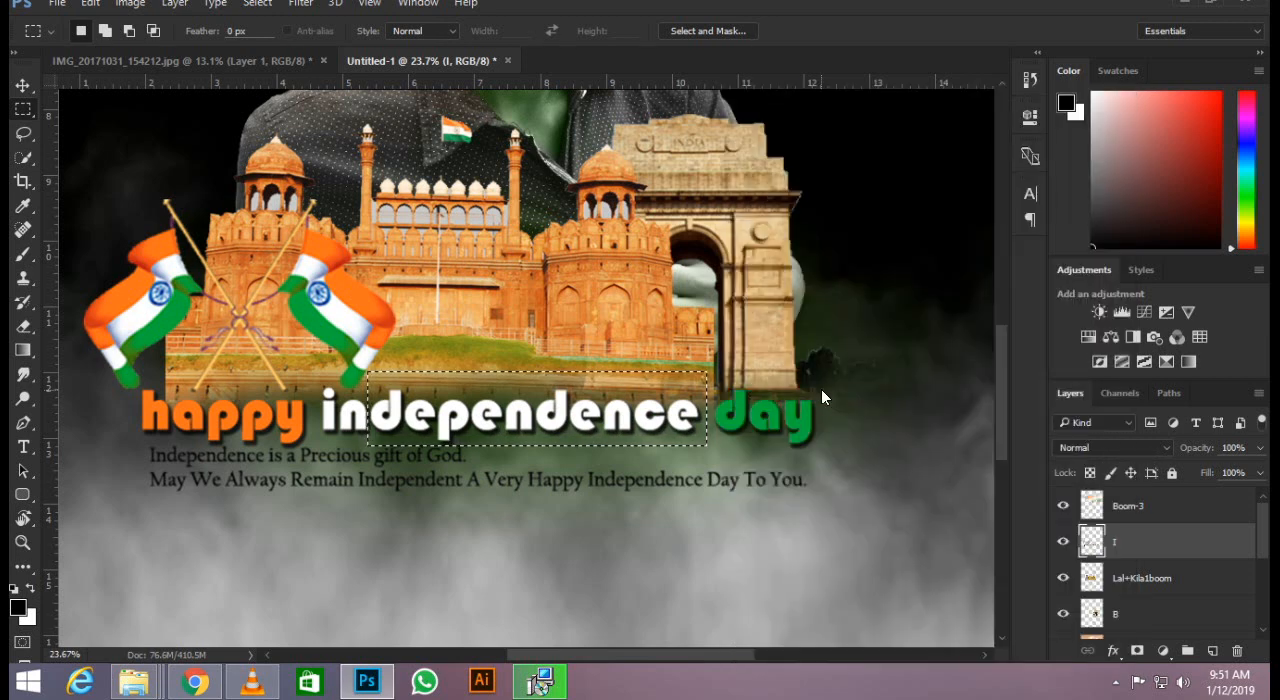
pyautogui.press('Delete')
pyautogui.click(370, 402)
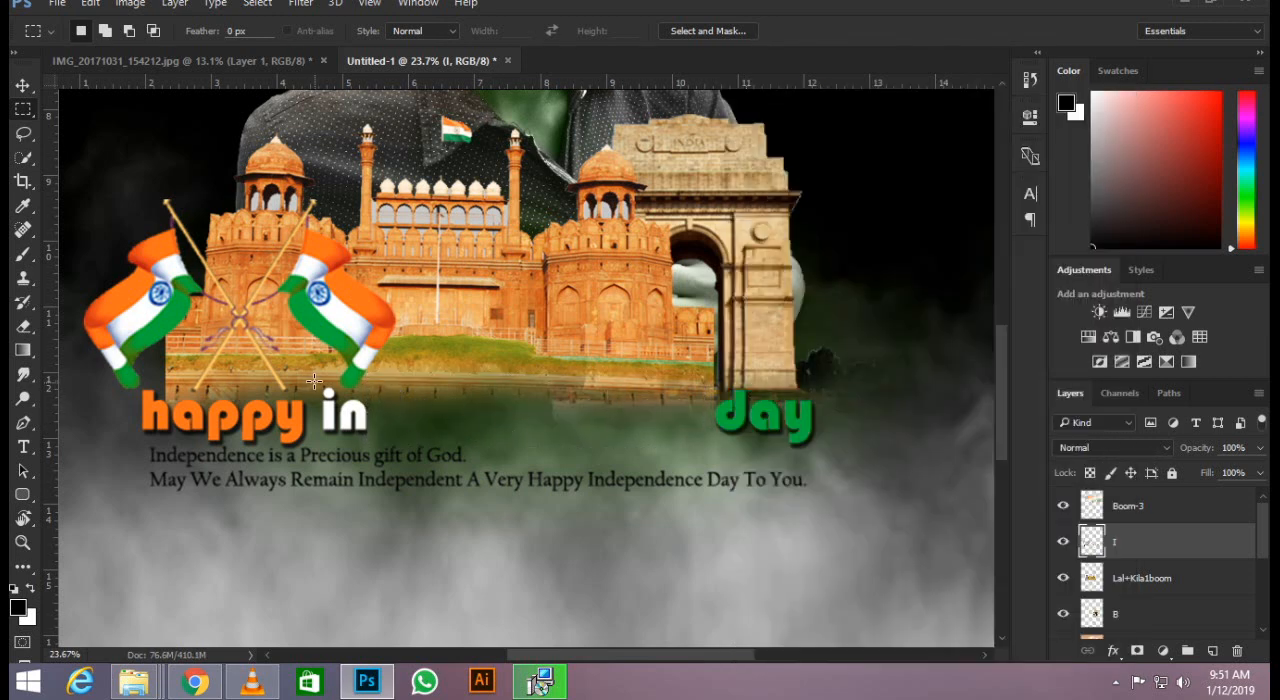
# Delete the leftover letters "in" between "happy" and "day", clear the selection and activate the Type tool.
pyautogui.moveTo(314, 381); pyautogui.dragTo(339, 437)
pyautogui.press('Delete')
pyautogui.moveTo(333, 388); pyautogui.dragTo(369, 425)
pyautogui.press('Delete')
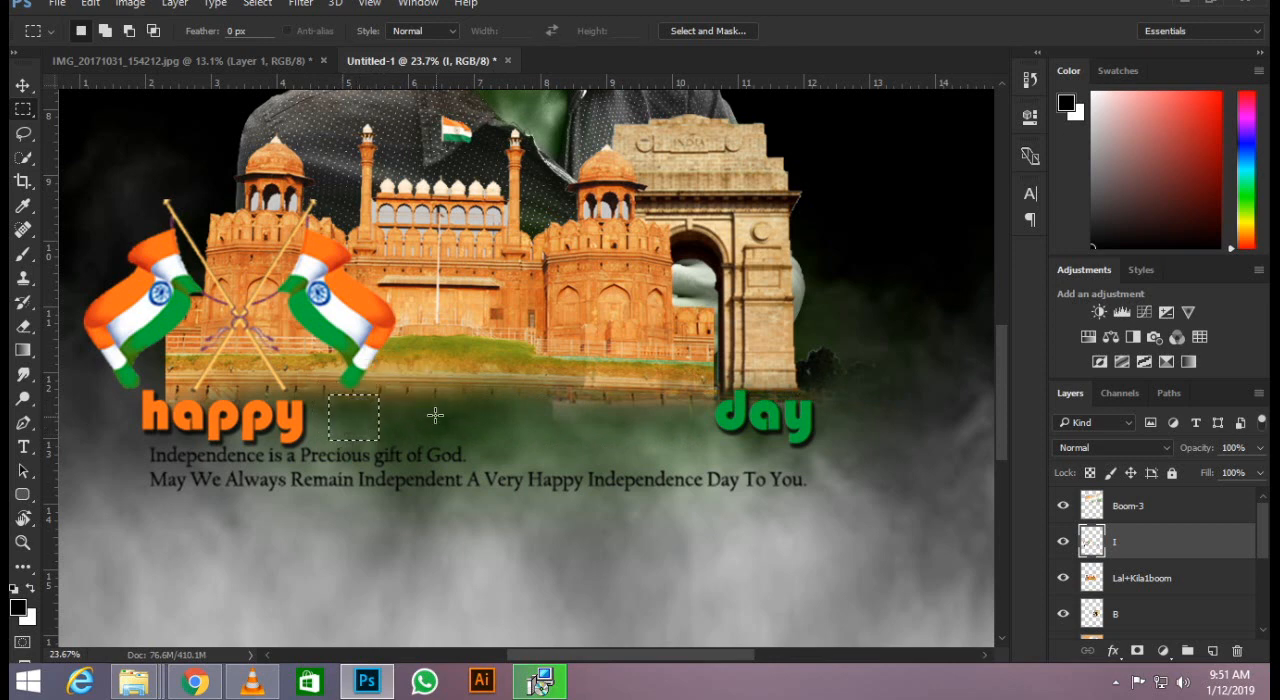
pyautogui.click(435, 414)
pyautogui.press('t')
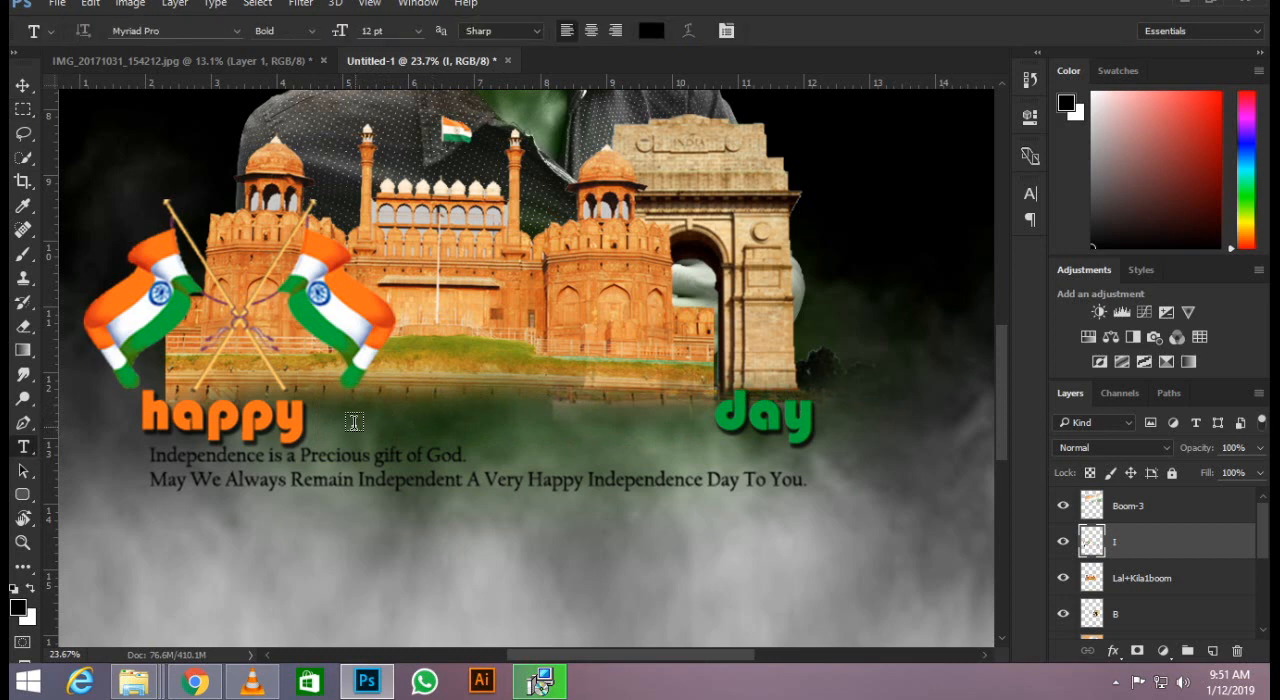
# Add the text "republic" between "happy" and "day" at a size of 42 pt.
pyautogui.click(521, 444)
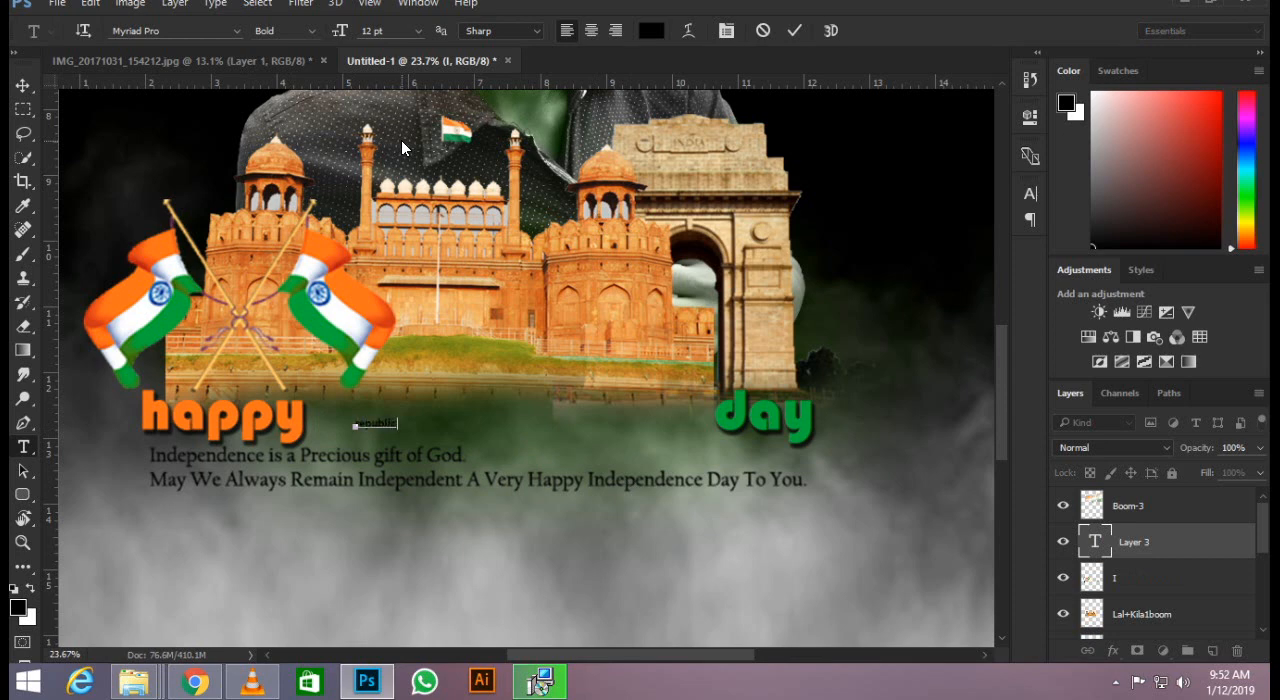
pyautogui.hotkey('ctrl', 'a')
pyautogui.moveTo(343, 30); pyautogui.dragTo(374, 32)
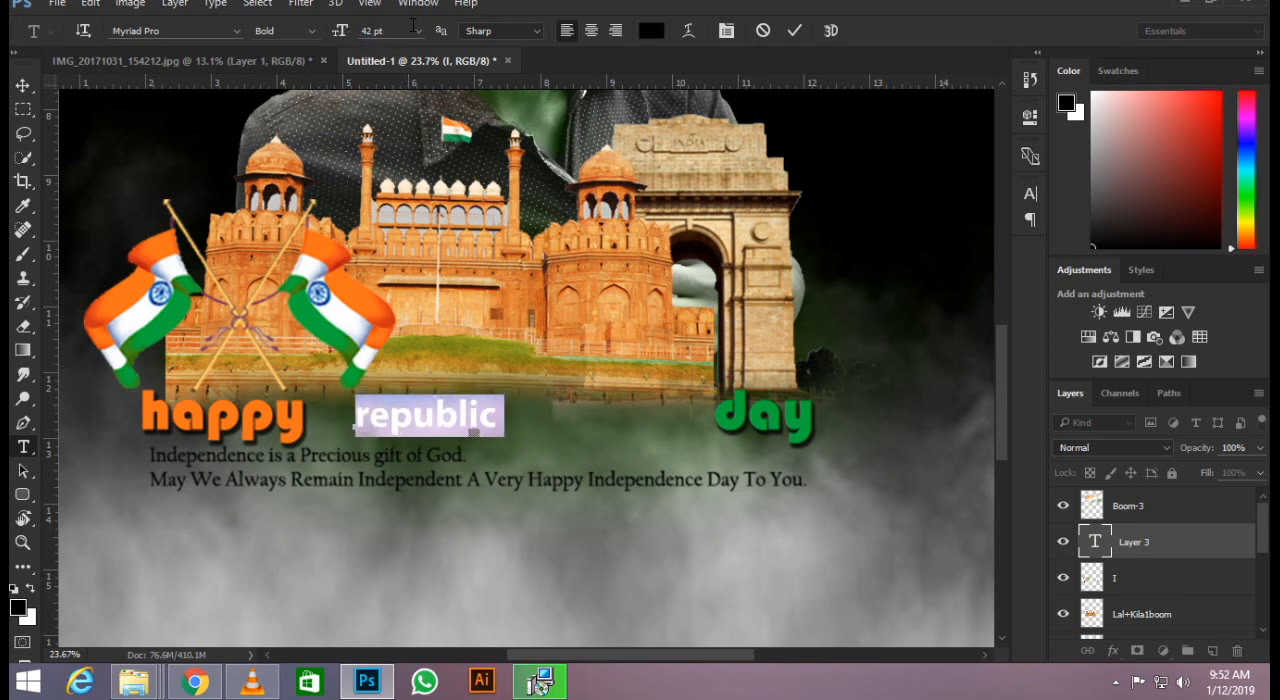
pyautogui.click(789, 33)
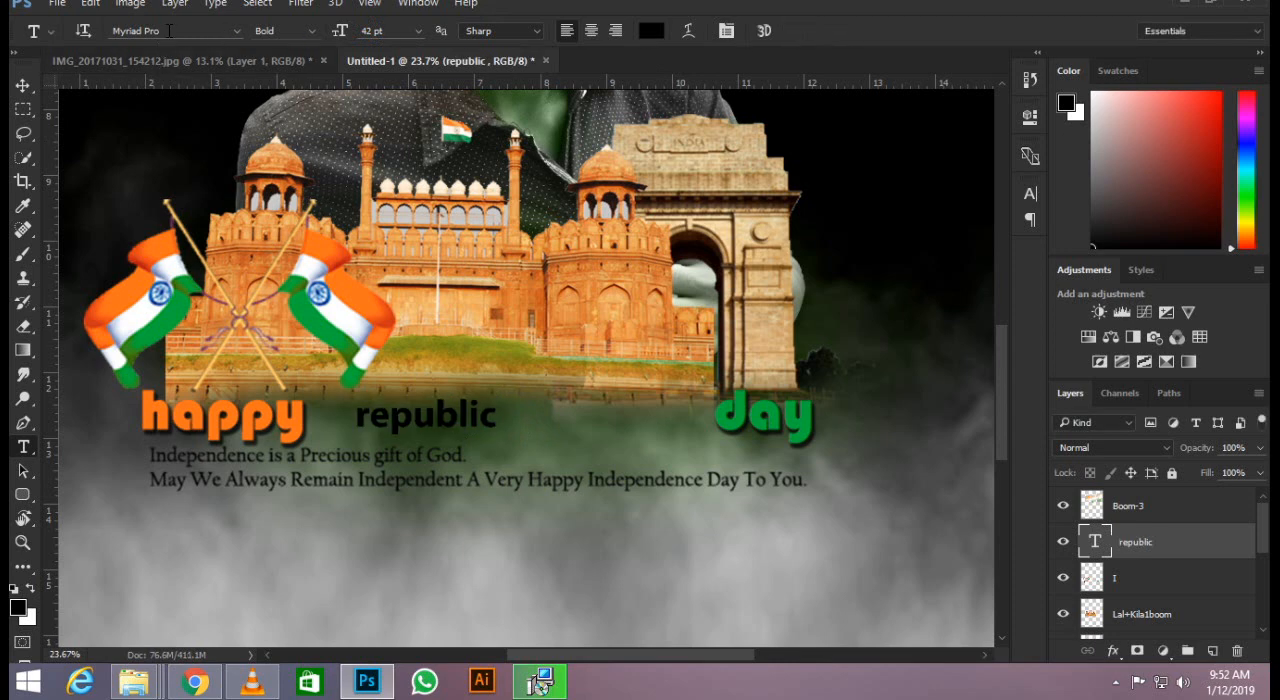
# Try different fonts on the "republic" text, apply Tw Cen MT Condensed Extra Bold and enlarge it to 59 pt.
pyautogui.press('Down')
pyautogui.press('Down')
pyautogui.press('Down')
pyautogui.press('Down')
pyautogui.press('Down')
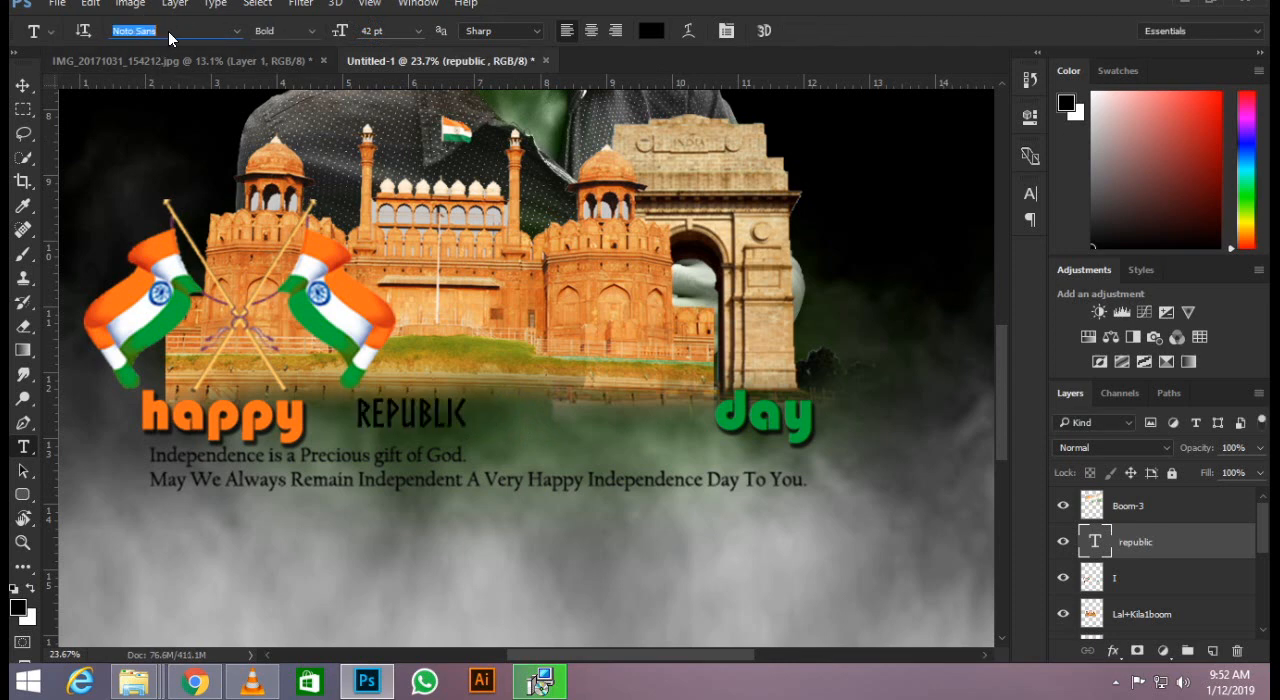
pyautogui.press('Down')
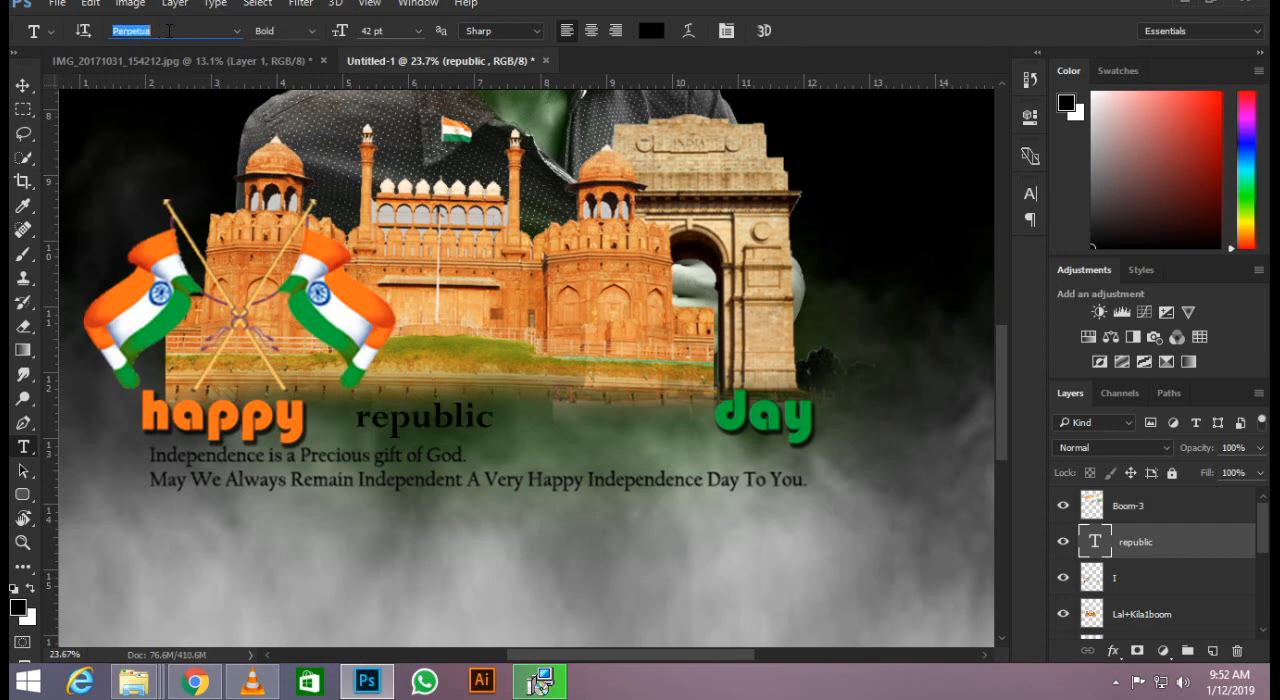
pyautogui.press('Down')
pyautogui.press('Down')
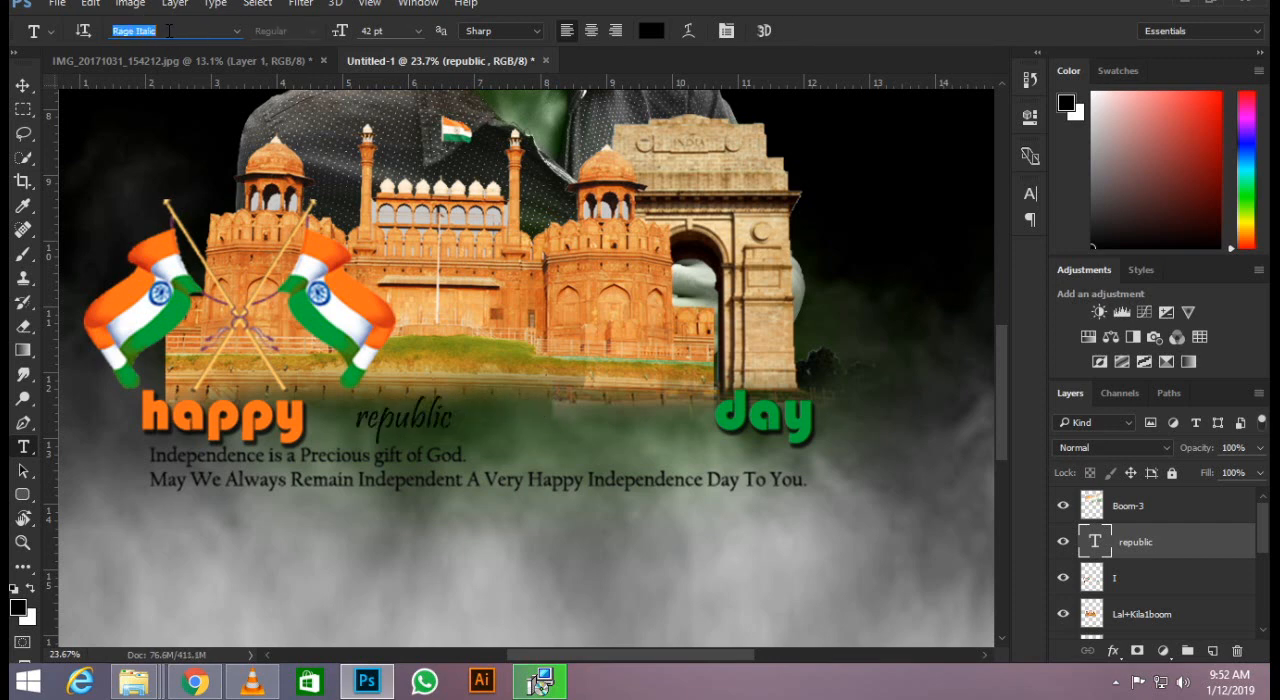
pyautogui.press('Down')
pyautogui.press('Down')
pyautogui.press('Down')
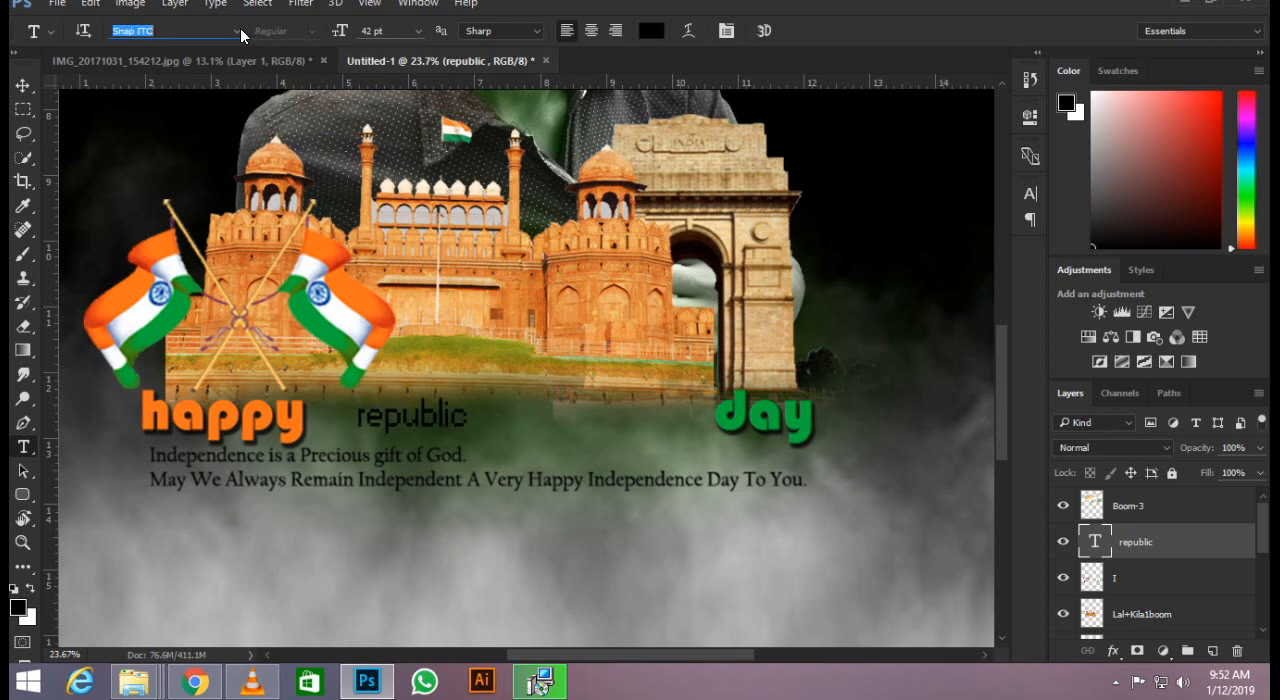
pyautogui.press('Down')
pyautogui.press('Down')
pyautogui.press('Down')
pyautogui.press('Down')
pyautogui.press('Down')
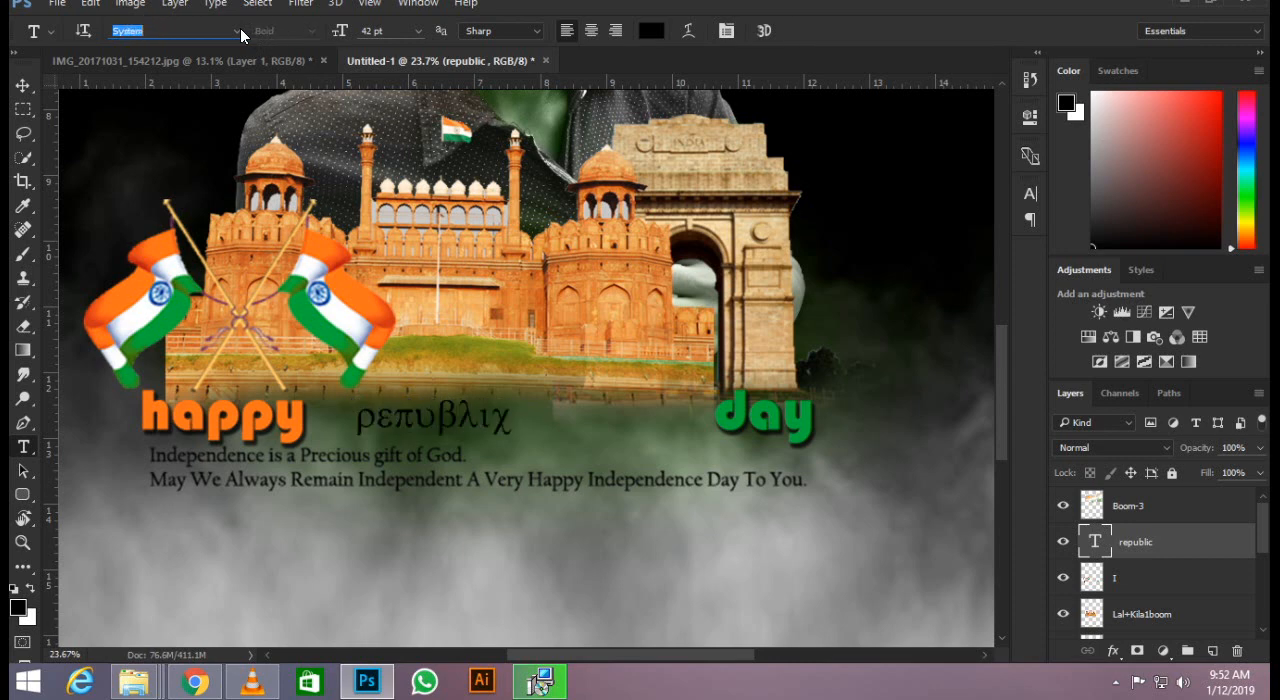
pyautogui.press('Down')
pyautogui.press('Down')
pyautogui.press('Down')
pyautogui.press('Down')
pyautogui.press('Down')
pyautogui.press('Down')
pyautogui.press('Down')
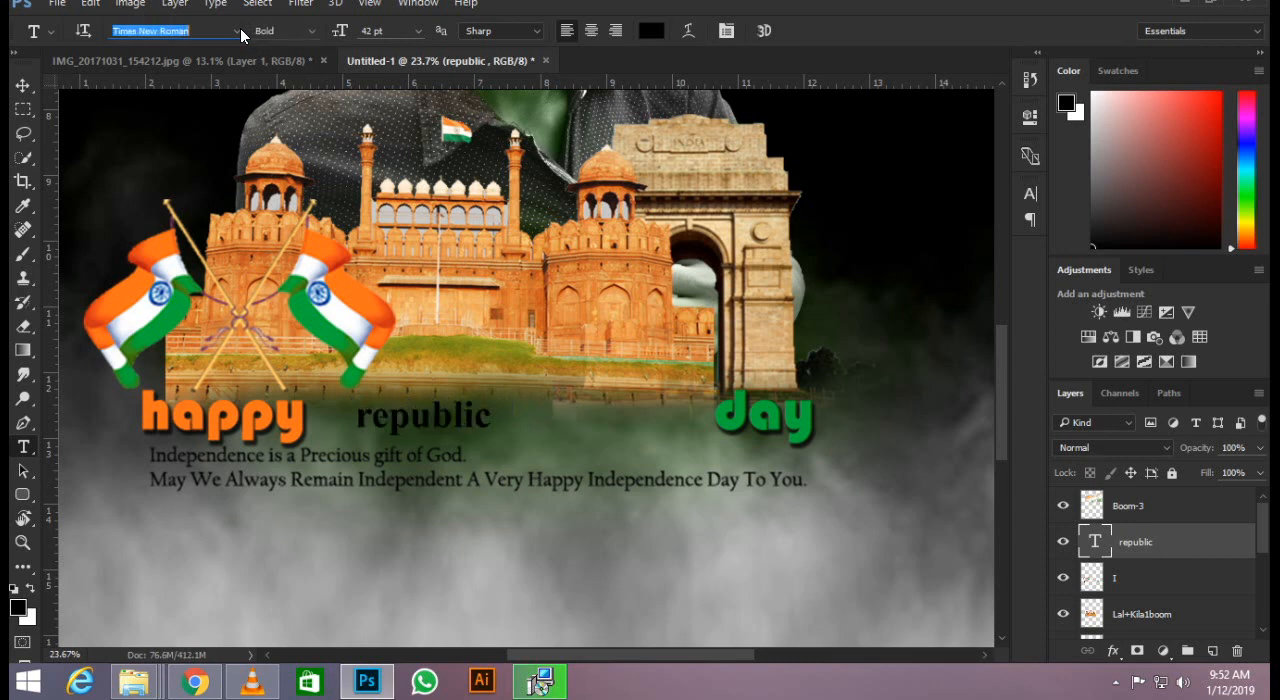
pyautogui.press('Up')
pyautogui.press('Up')
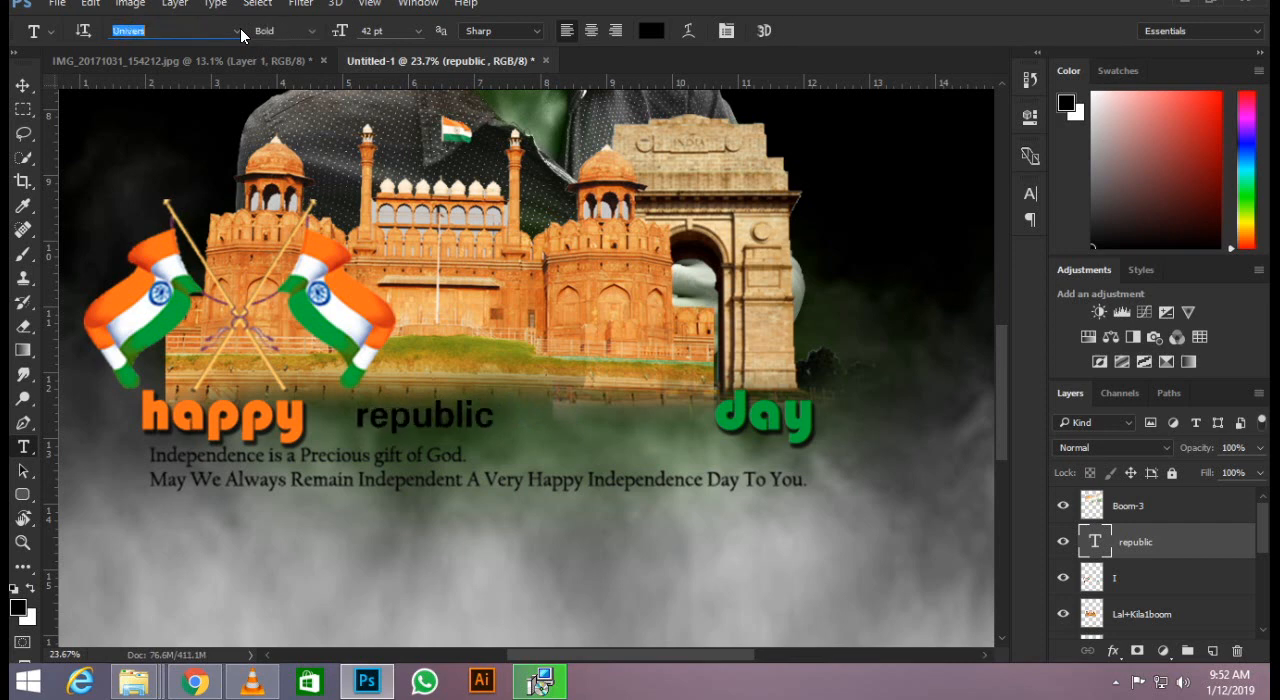
pyautogui.press('Return')
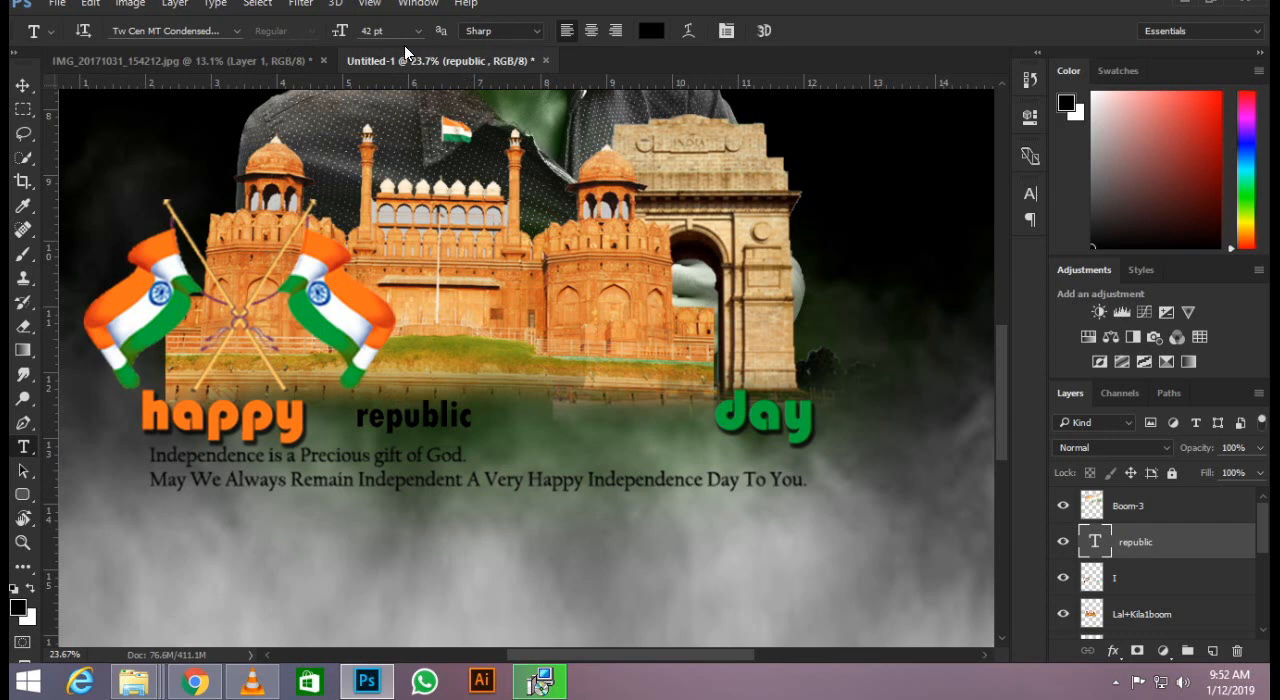
pyautogui.moveTo(341, 33); pyautogui.dragTo(350, 32)
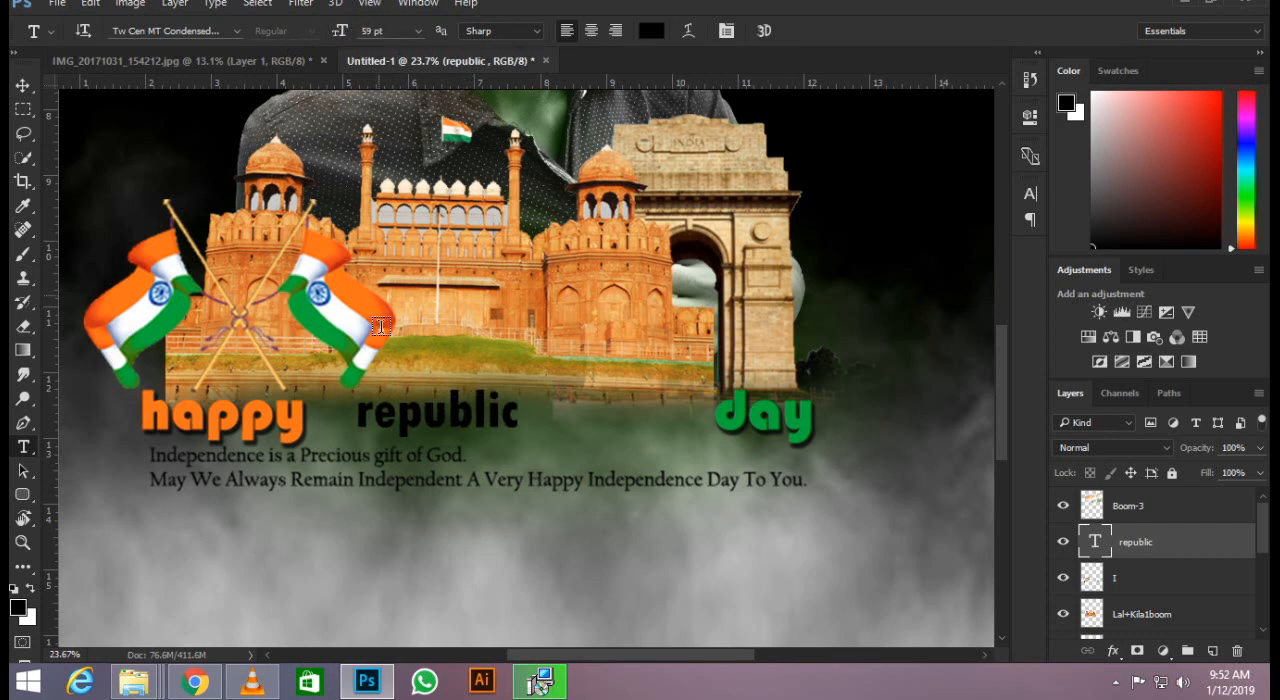
# Move "republic" closer to "happy" and change its text colour to white (ffffff).
pyautogui.moveTo(455, 418); pyautogui.dragTo(427, 418)
pyautogui.click(643, 33)
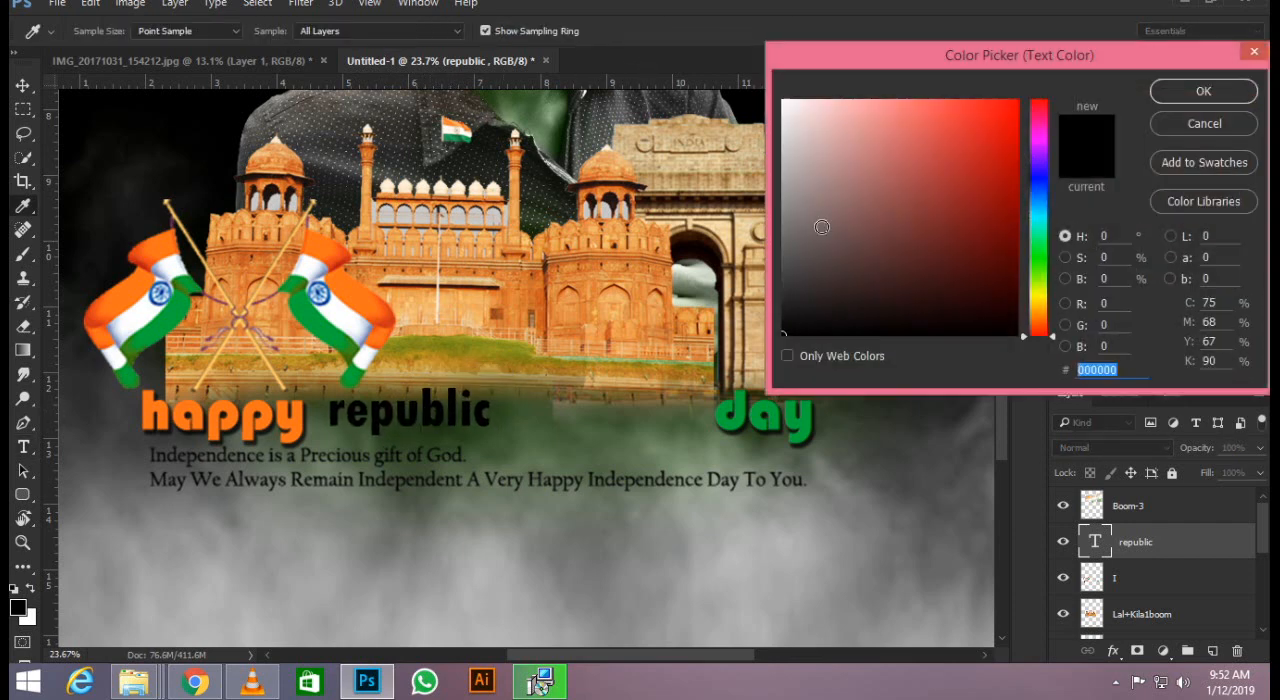
pyautogui.moveTo(822, 225); pyautogui.dragTo(782, 123)
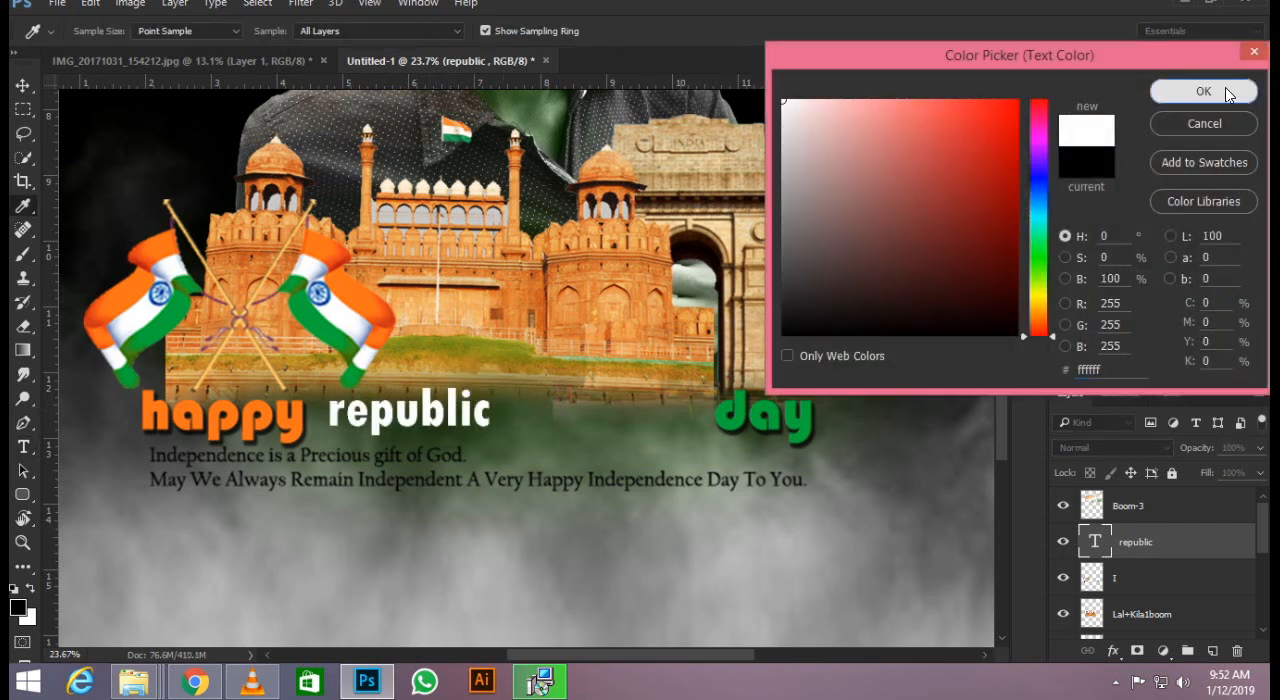
pyautogui.click(1225, 89)
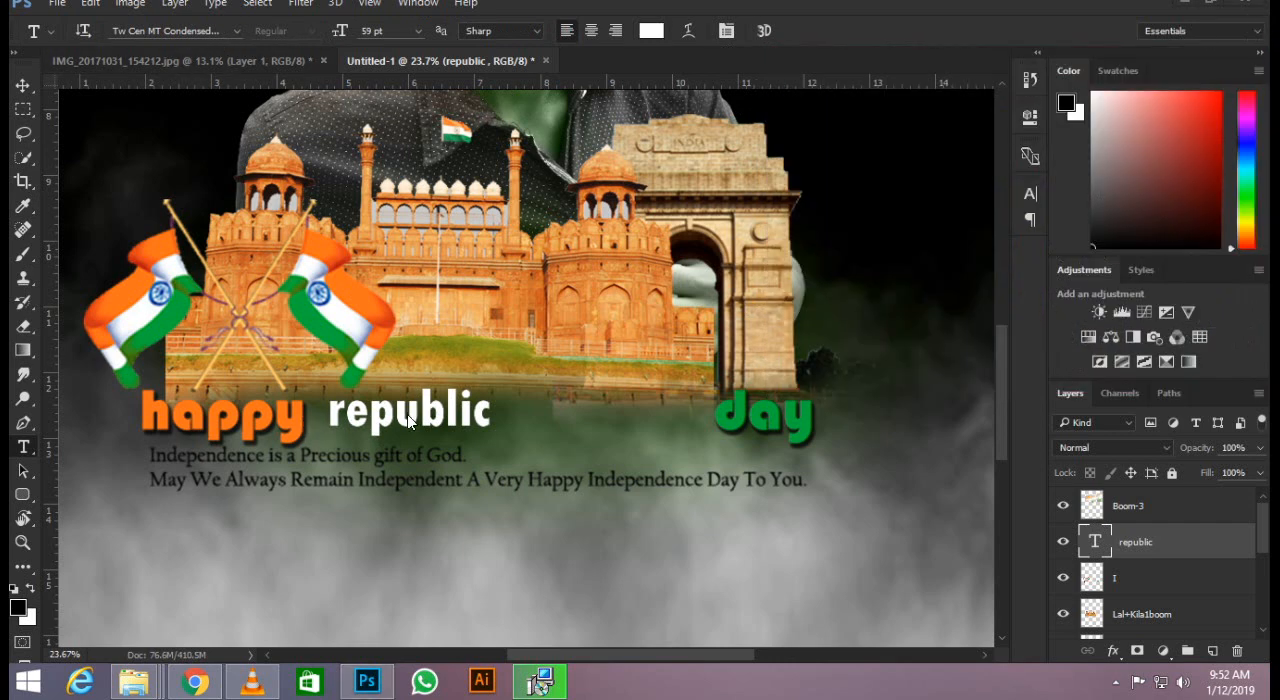
# Try further fonts on the "republic" text and set it in Traditional Arabic.
pyautogui.scroll(5, 385, 415)
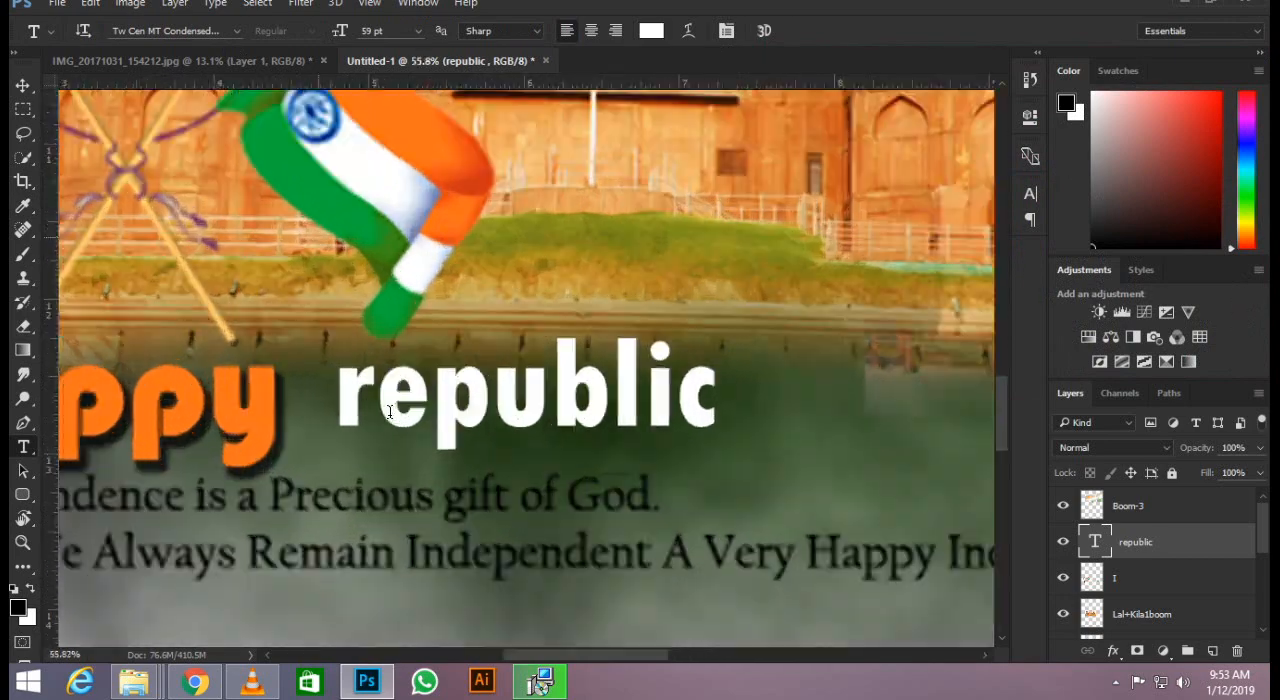
pyautogui.scroll(-3, 340, 396)
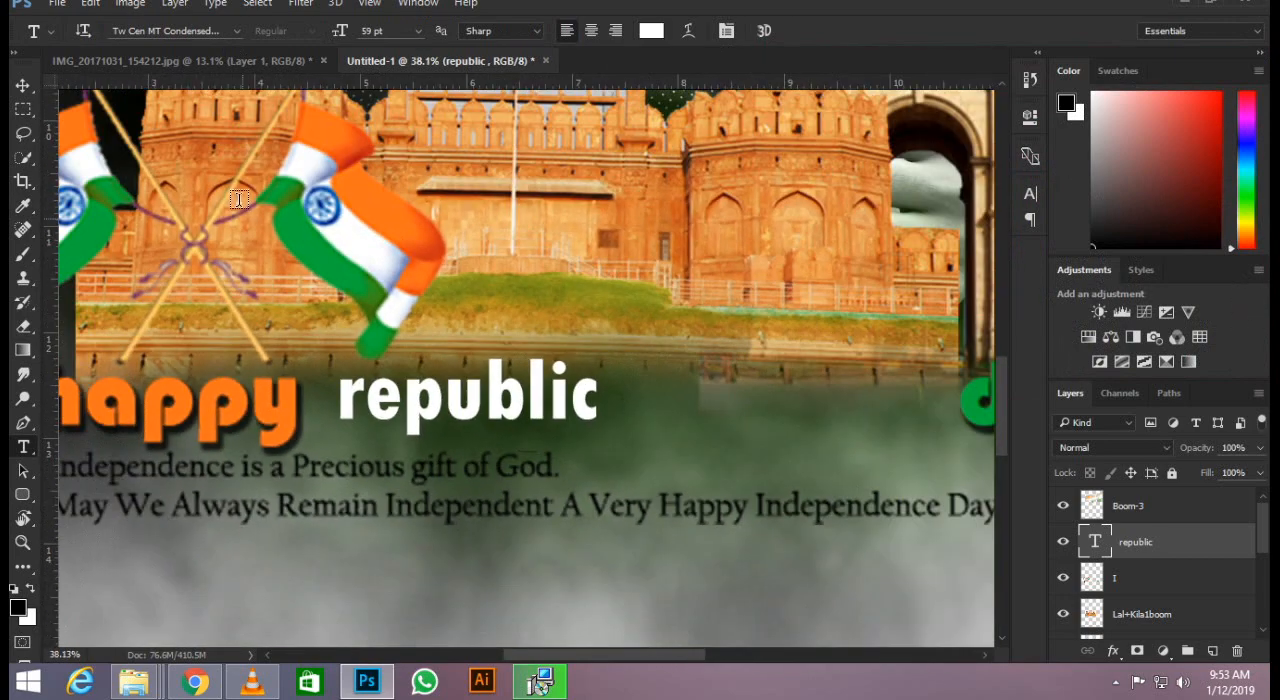
pyautogui.click(231, 32)
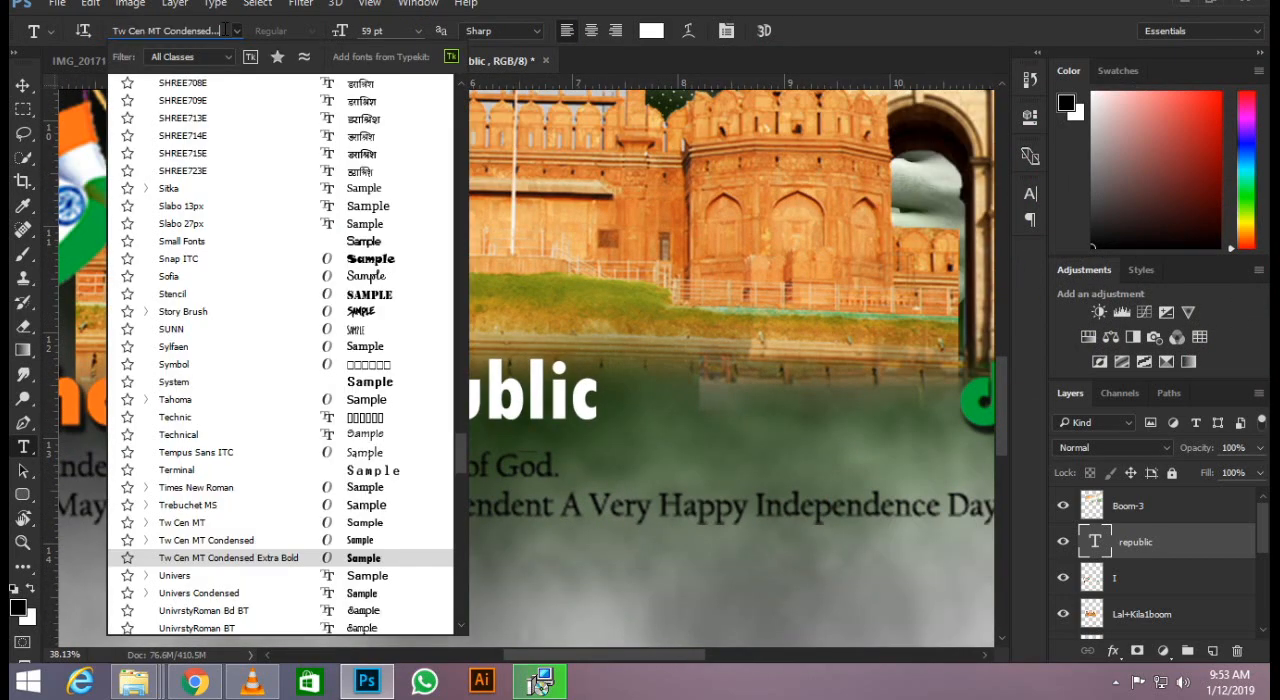
pyautogui.press('Down')
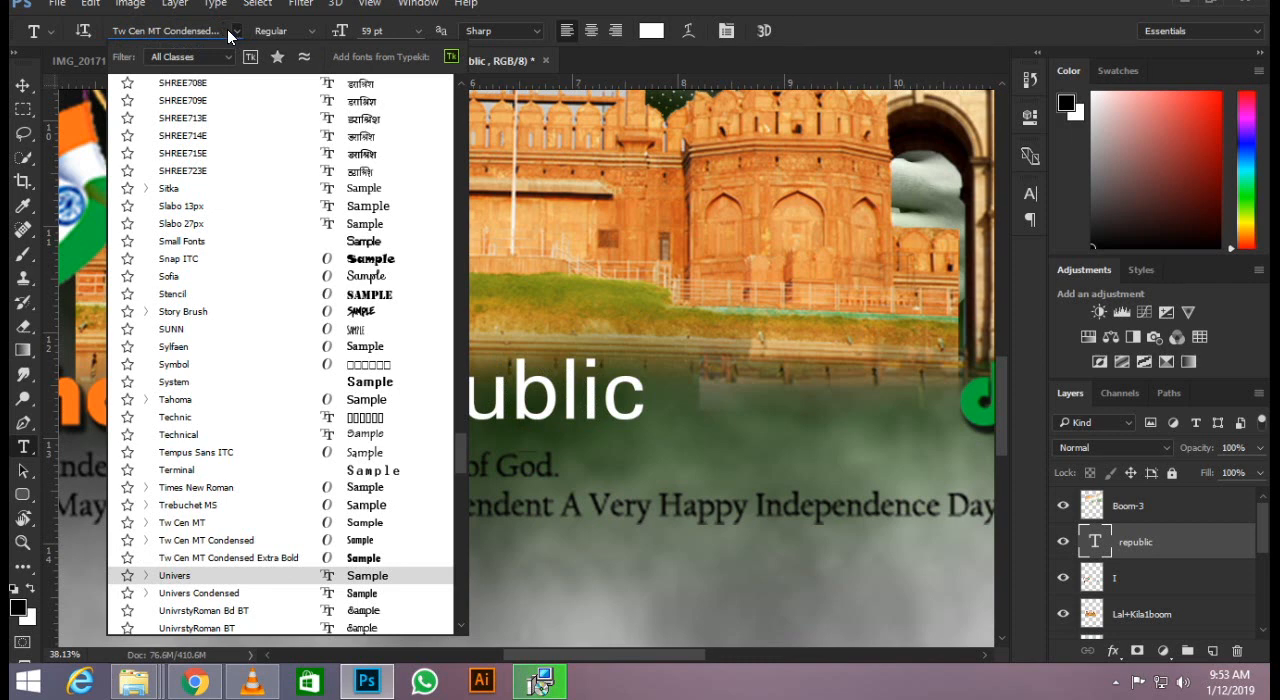
pyautogui.click(239, 33)
pyautogui.click(222, 30)
pyautogui.press('Down')
pyautogui.press('Down')
pyautogui.press('Down')
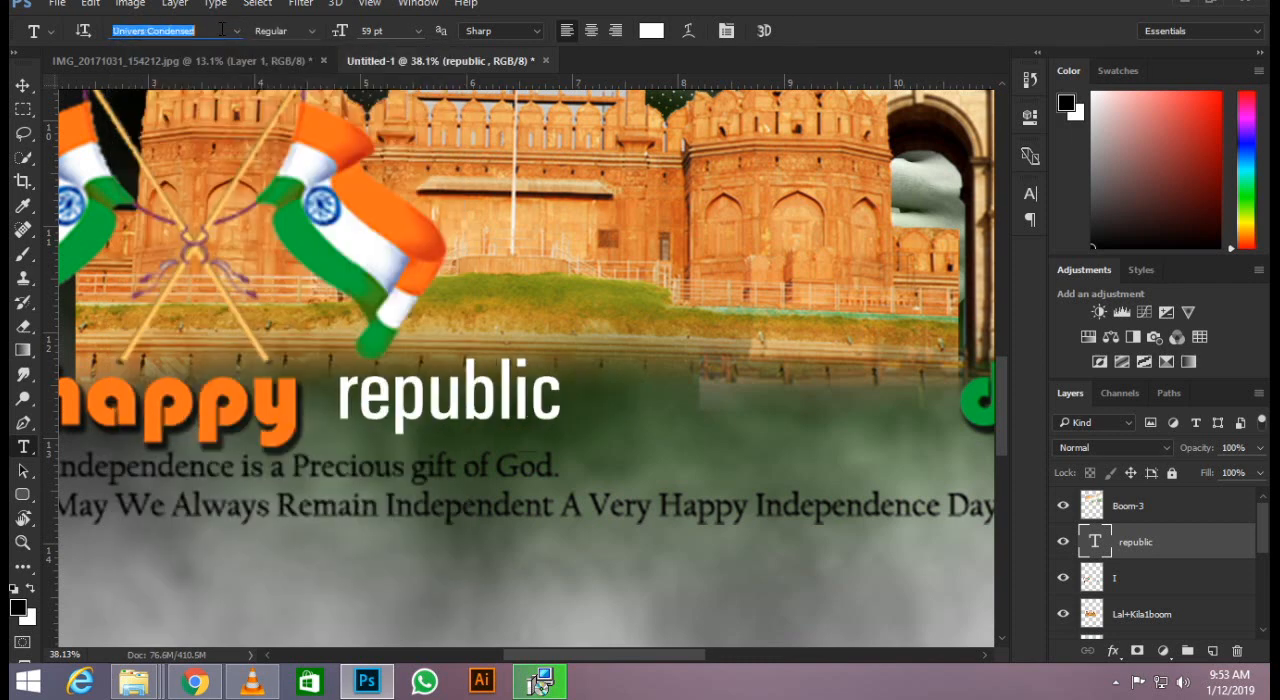
pyautogui.press('Up')
pyautogui.press('Down')
pyautogui.press('Down')
pyautogui.press('Down')
pyautogui.press('Down')
pyautogui.press('Down')
pyautogui.press('Down')
pyautogui.press('Down')
pyautogui.press('Down')
pyautogui.press('Down')
pyautogui.press('Down')
pyautogui.press('Down')
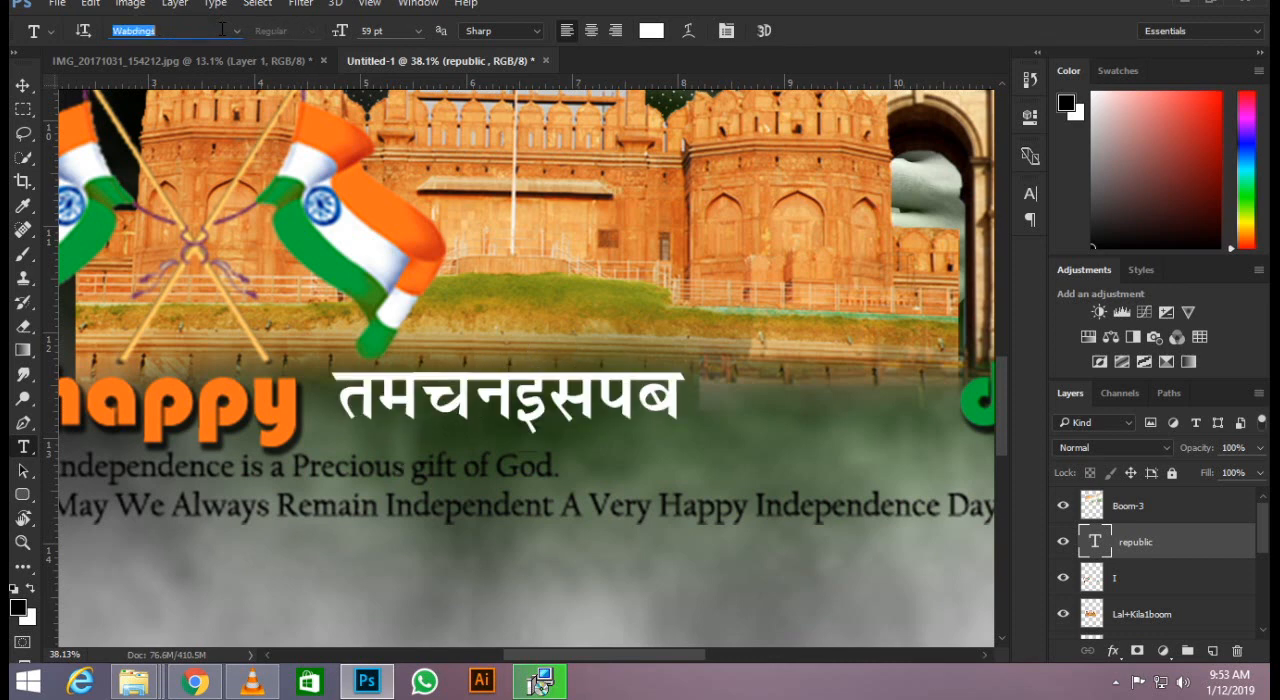
pyautogui.press('Down')
pyautogui.press('Down')
pyautogui.press('Down')
pyautogui.press('Down')
pyautogui.press('Down')
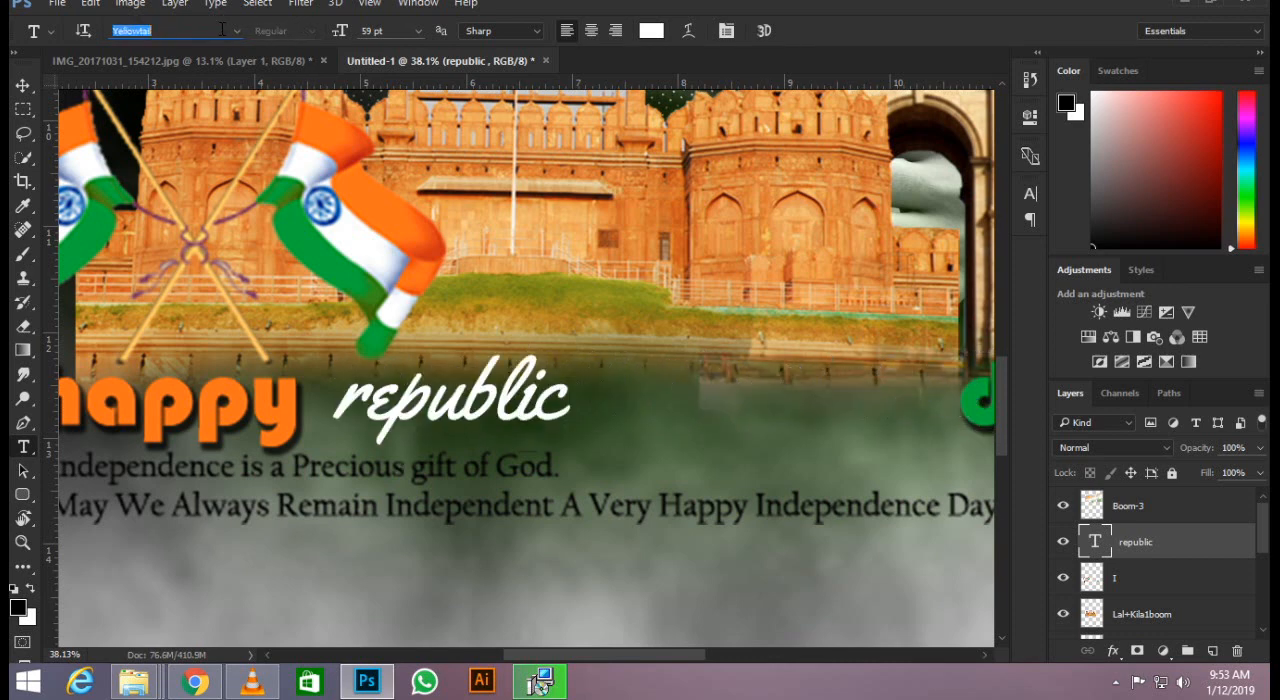
pyautogui.press('Down')
pyautogui.press('Down')
pyautogui.press('Down')
pyautogui.press('Down')
pyautogui.press('Down')
pyautogui.press('Down')
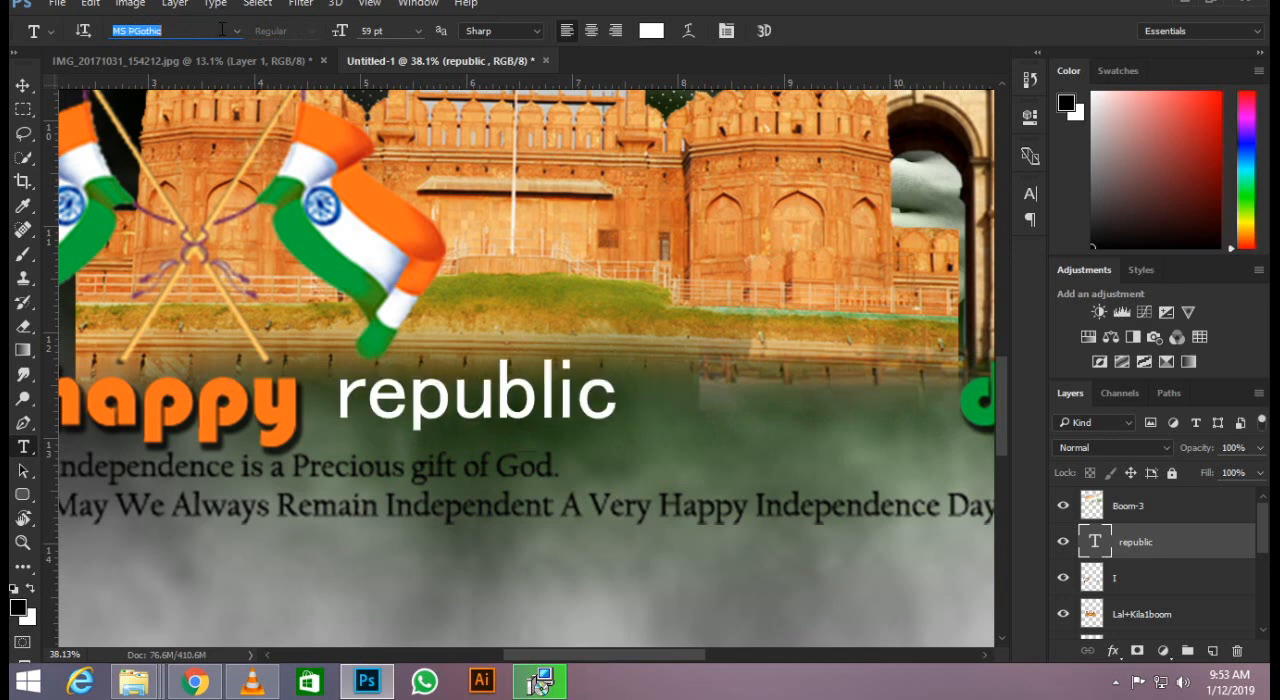
pyautogui.press('Down')
pyautogui.press('Down')
pyautogui.press('Down')
pyautogui.press('Down')
pyautogui.press('Down')
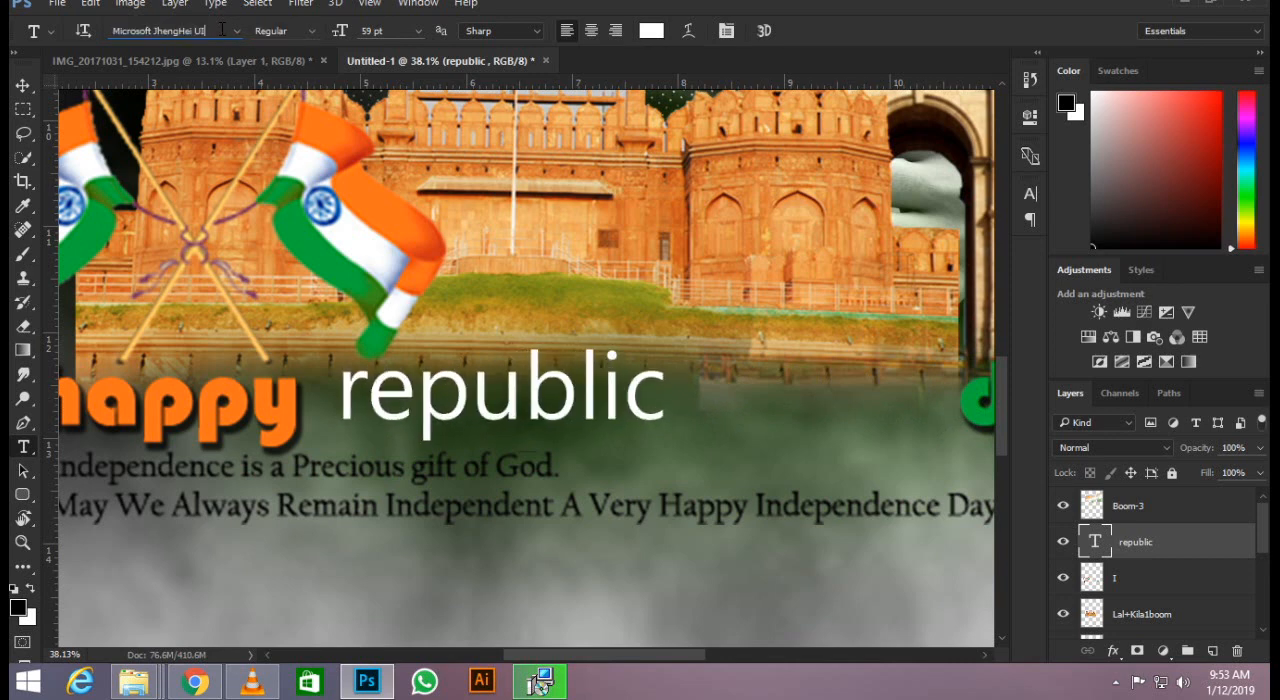
pyautogui.press('Down')
pyautogui.press('Down')
pyautogui.press('Down')
pyautogui.press('Down')
pyautogui.press('Down')
pyautogui.press('Down')
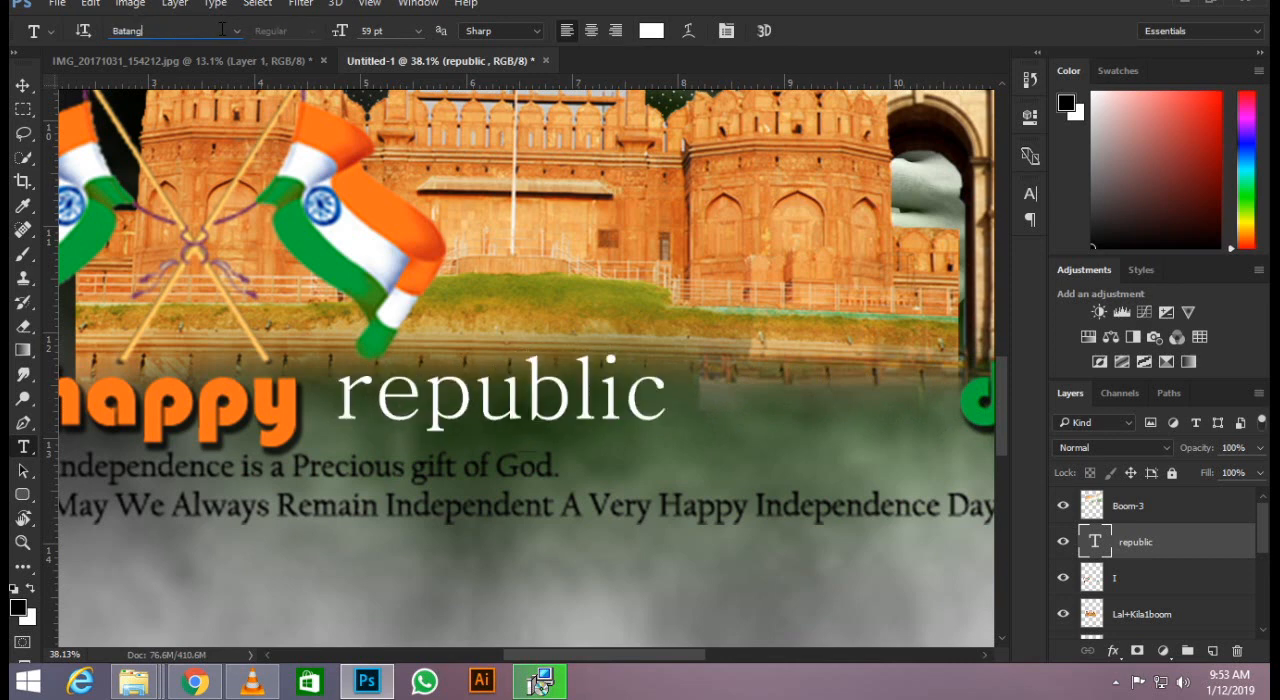
pyautogui.press('Down')
pyautogui.press('Down')
pyautogui.press('Down')
pyautogui.press('Down')
pyautogui.press('Down')
pyautogui.press('Down')
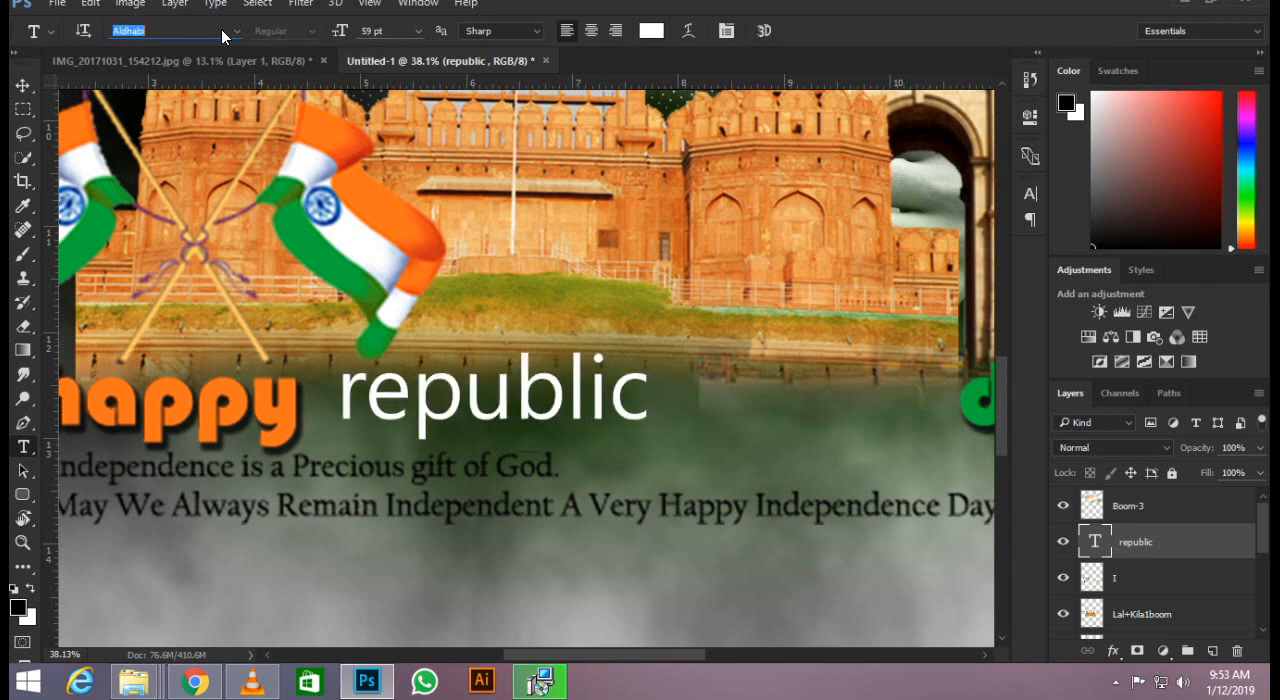
pyautogui.press('Down')
pyautogui.press('Down')
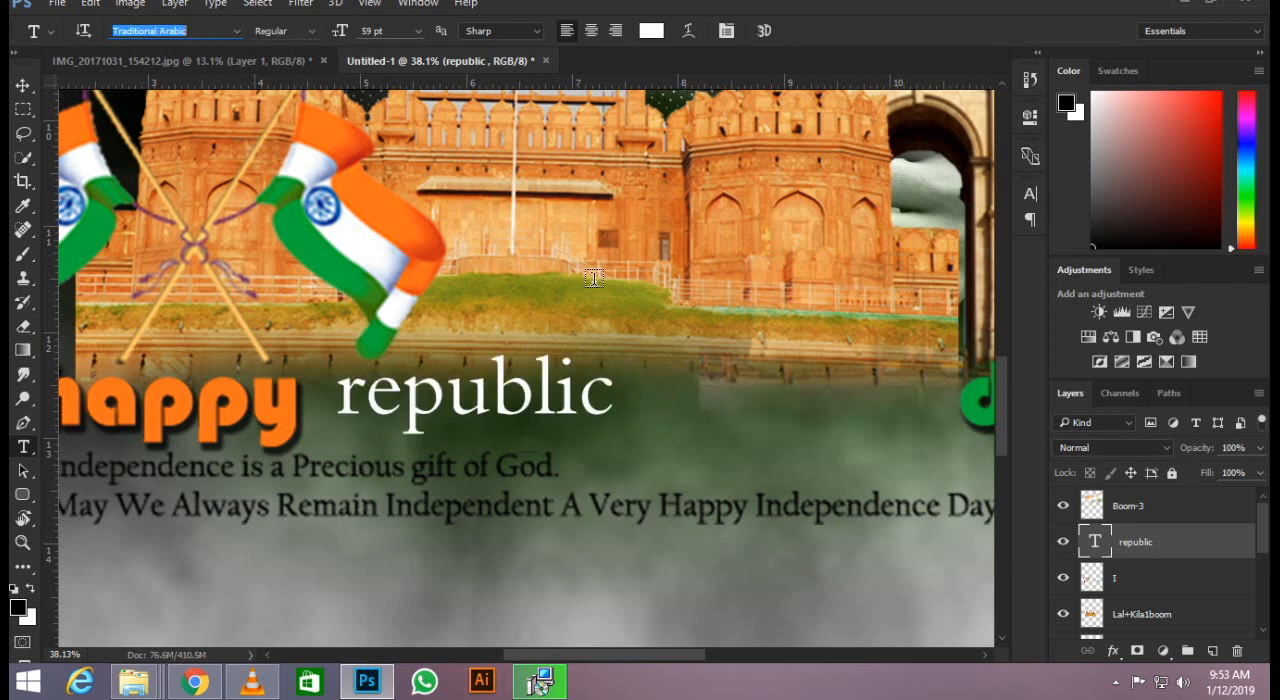
# Delete the "republic" text layer and clear the words "happy" and "day" from layer I using rectangular marquee selections.
pyautogui.click(22, 88)
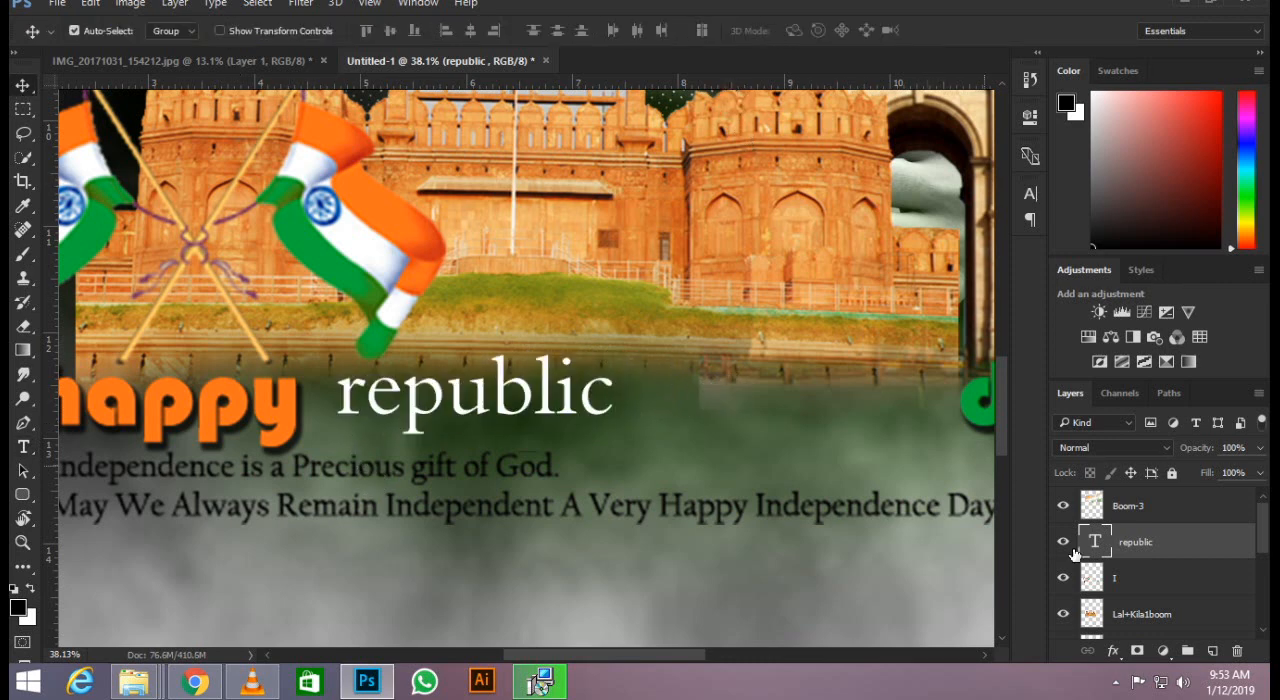
pyautogui.press('Delete')
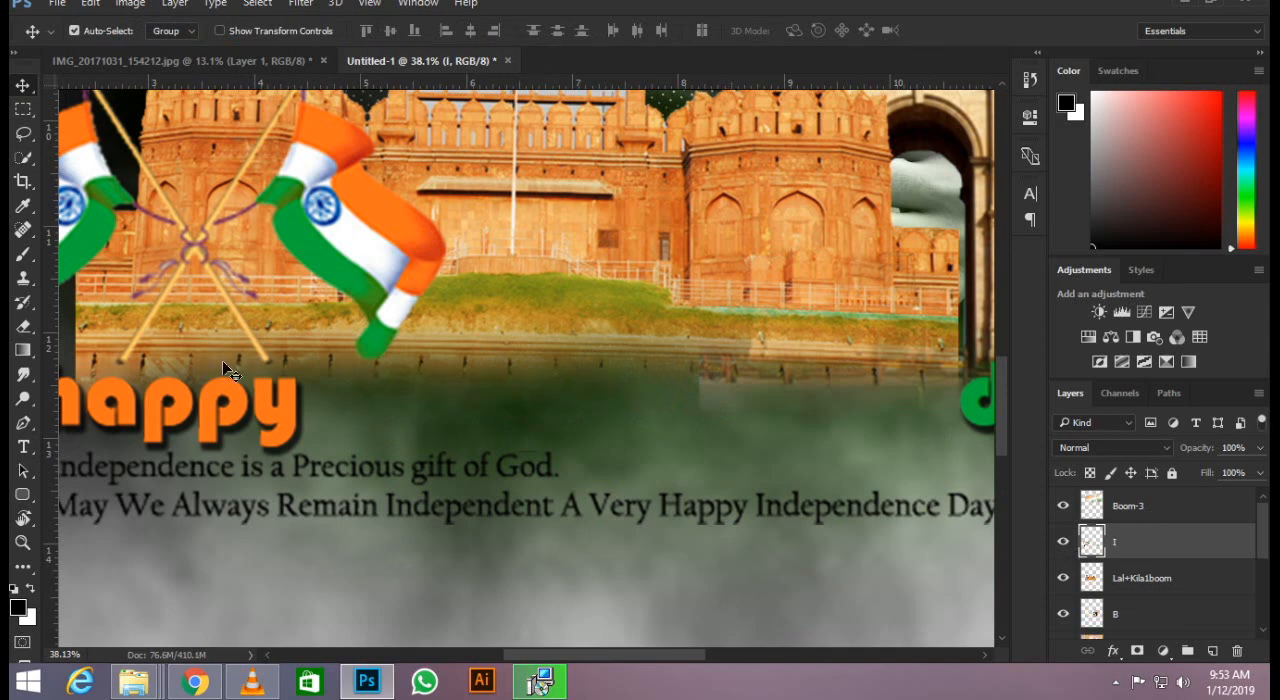
pyautogui.scroll(-3, 222, 360)
pyautogui.click(23, 108)
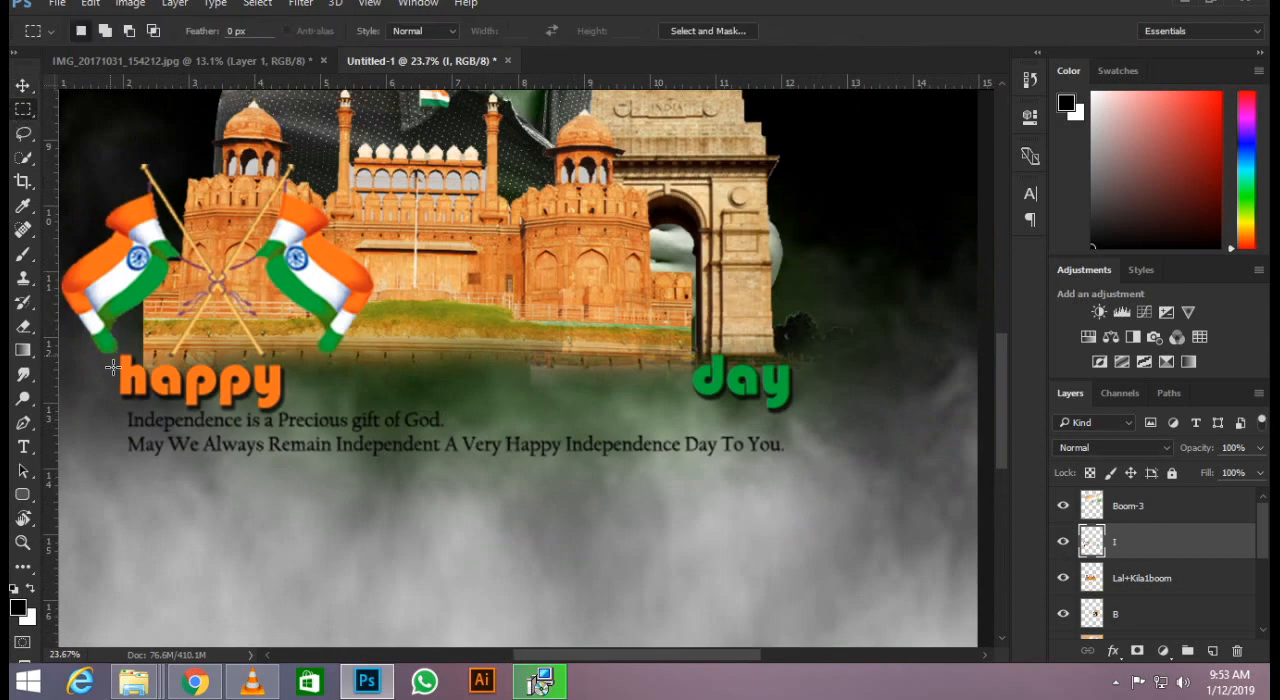
pyautogui.moveTo(124, 356); pyautogui.dragTo(300, 410)
pyautogui.press('Delete')
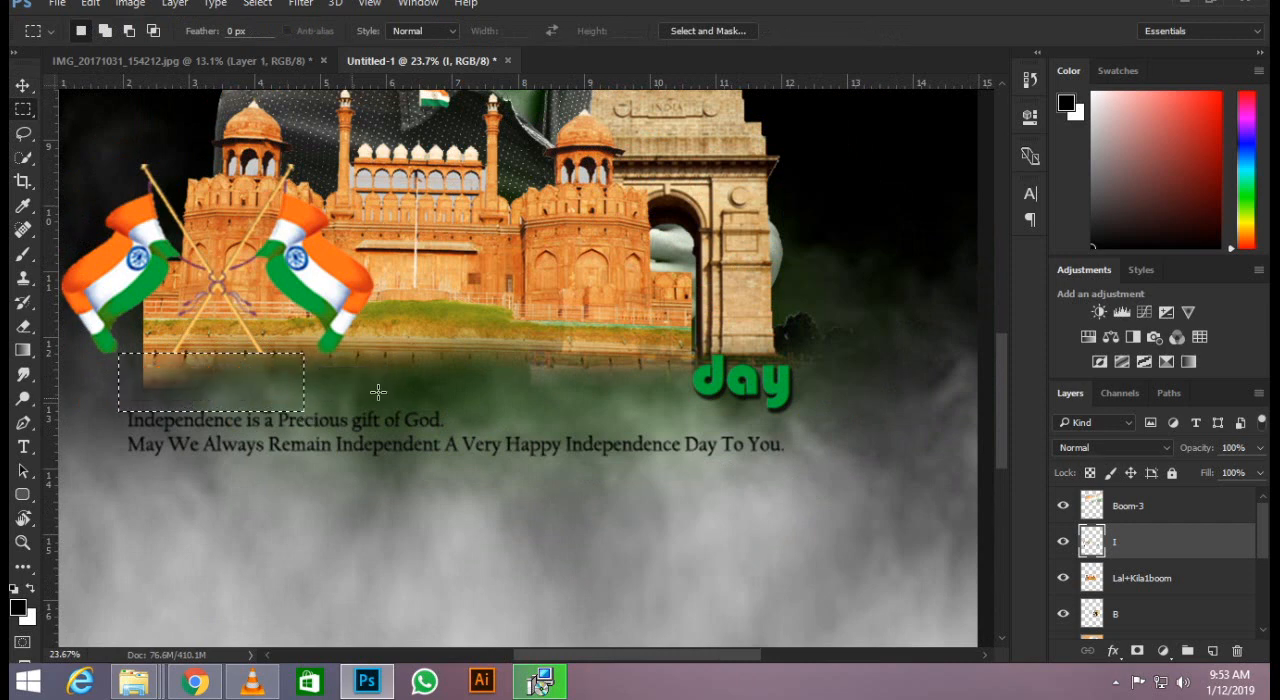
pyautogui.hotkey('ctrl', 'd')
pyautogui.moveTo(690, 340); pyautogui.dragTo(863, 421)
pyautogui.press('Delete')
pyautogui.hotkey('ctrl', 'd')
# Add the white text "Happy Republic day" in Traditional Arabic at 59 pt just below the Red Fort.
pyautogui.press('t')
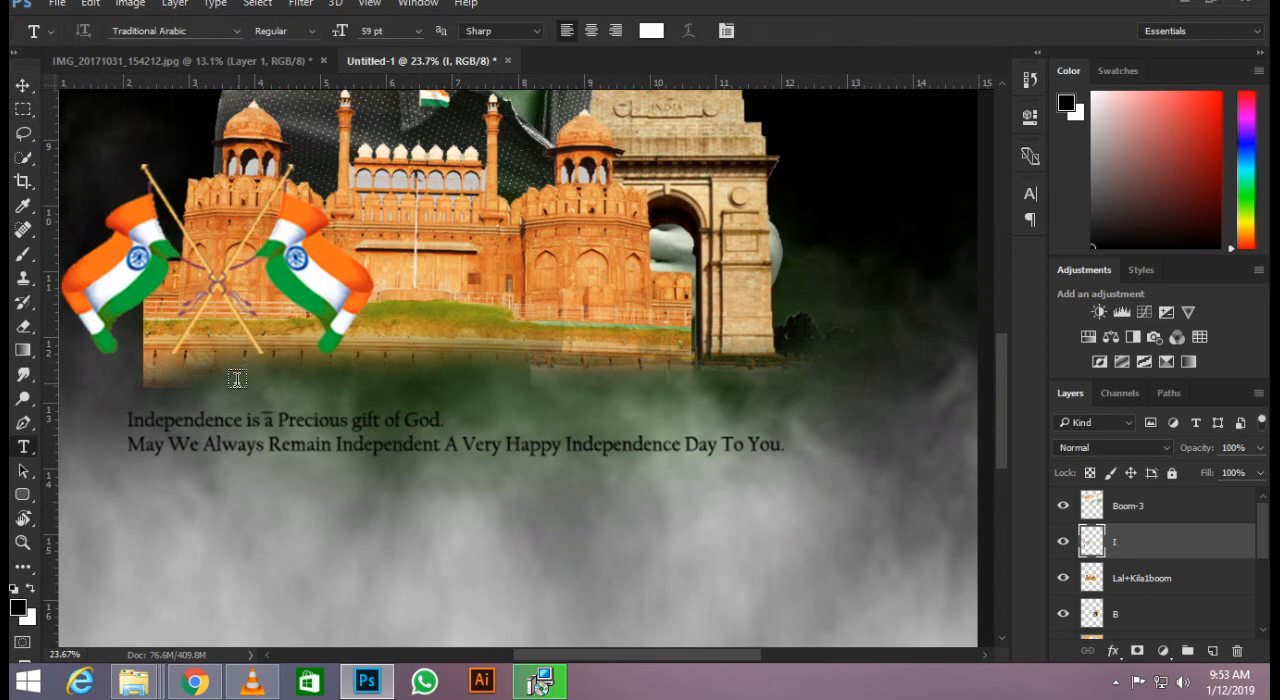
pyautogui.click(237, 379)
pyautogui.write('Happy')
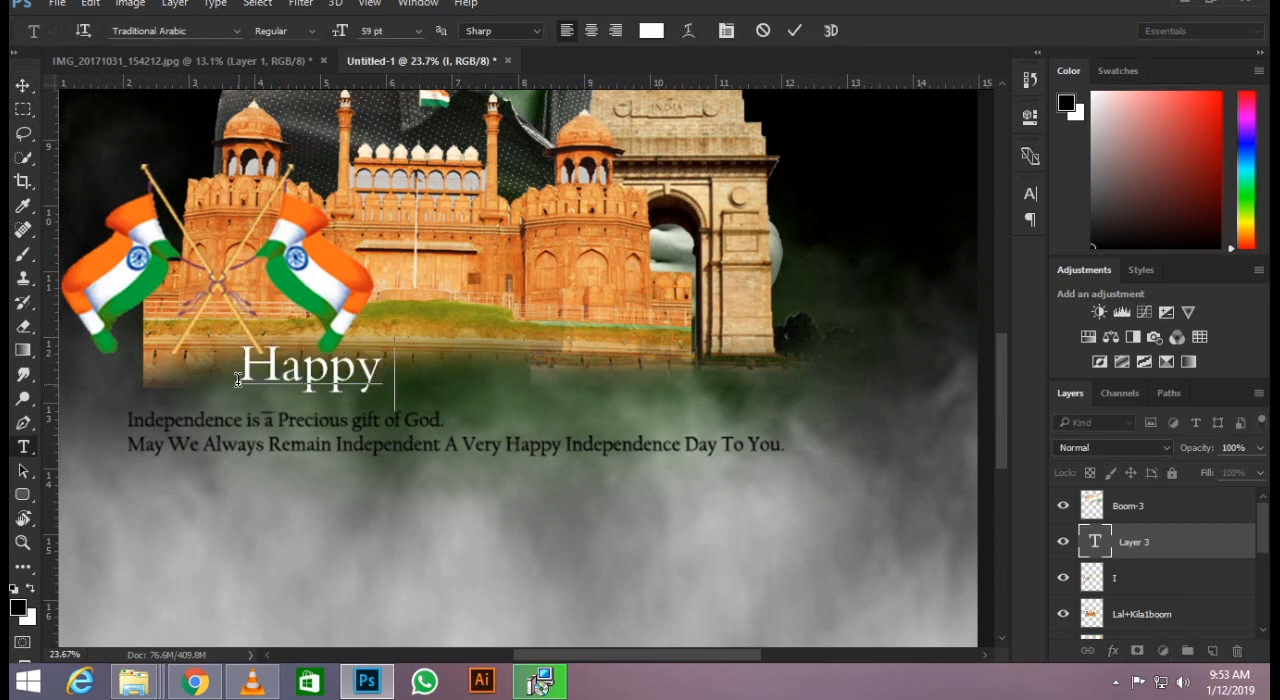
pyautogui.write(' Re')
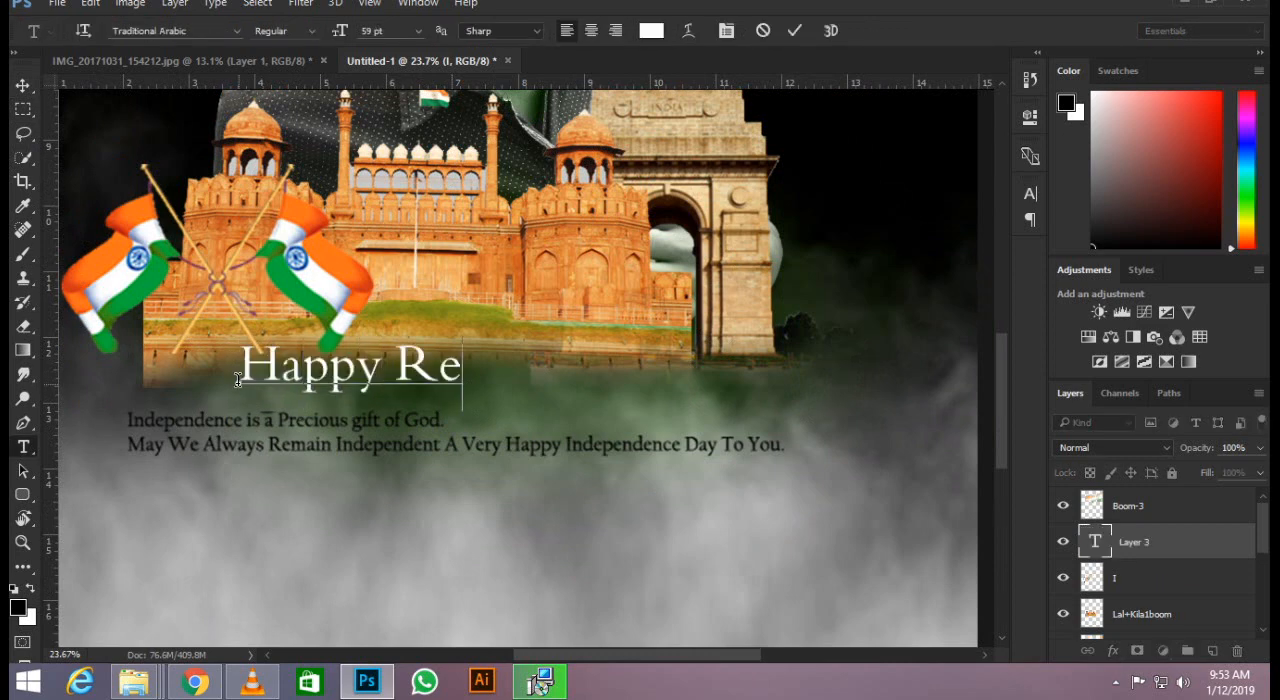
pyautogui.write('public d')
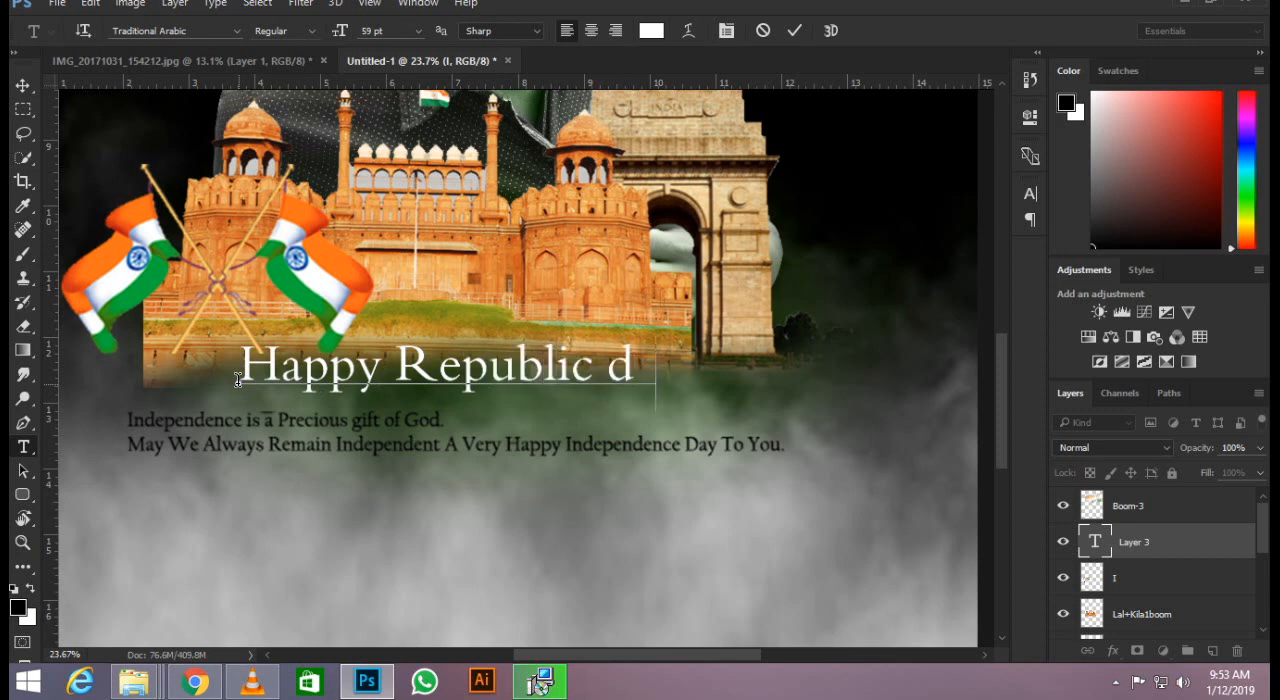
pyautogui.write('ay')
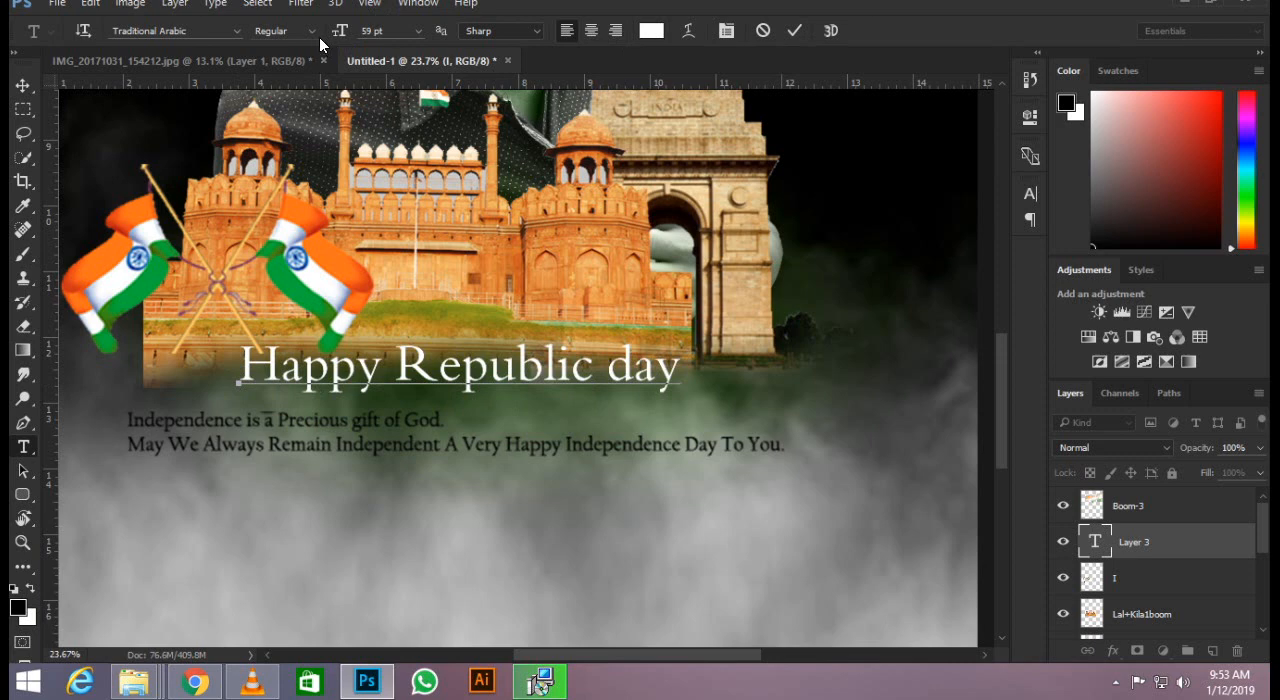
pyautogui.hotkey('ctrl', 'Return')
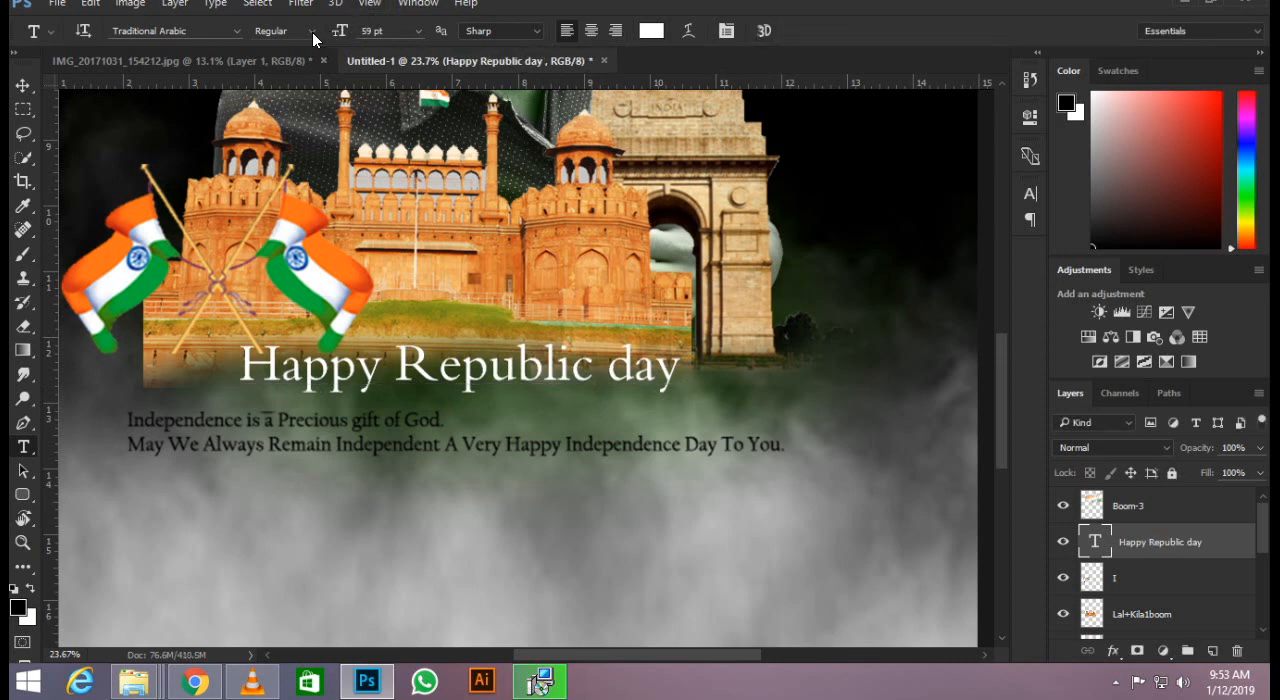
# Make the "Happy Republic day" text bold and move it down and left, just above the Independence message.
pyautogui.click(312, 32)
pyautogui.click(316, 62)
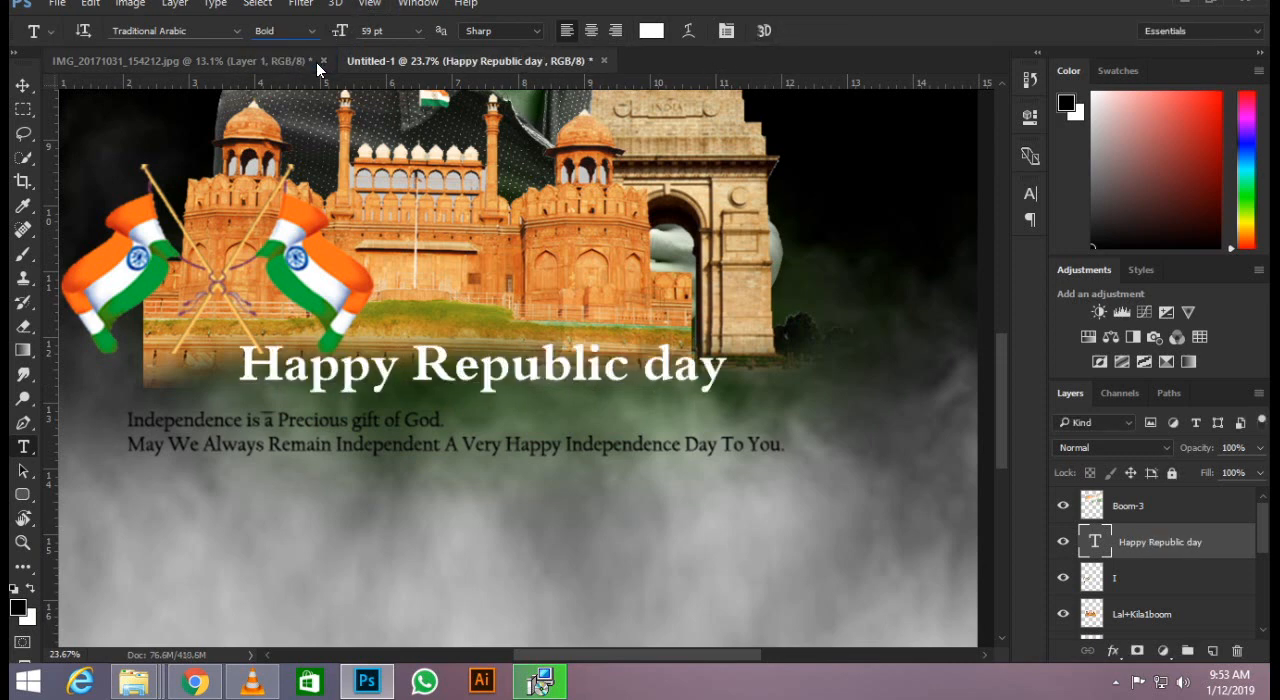
pyautogui.click(23, 85)
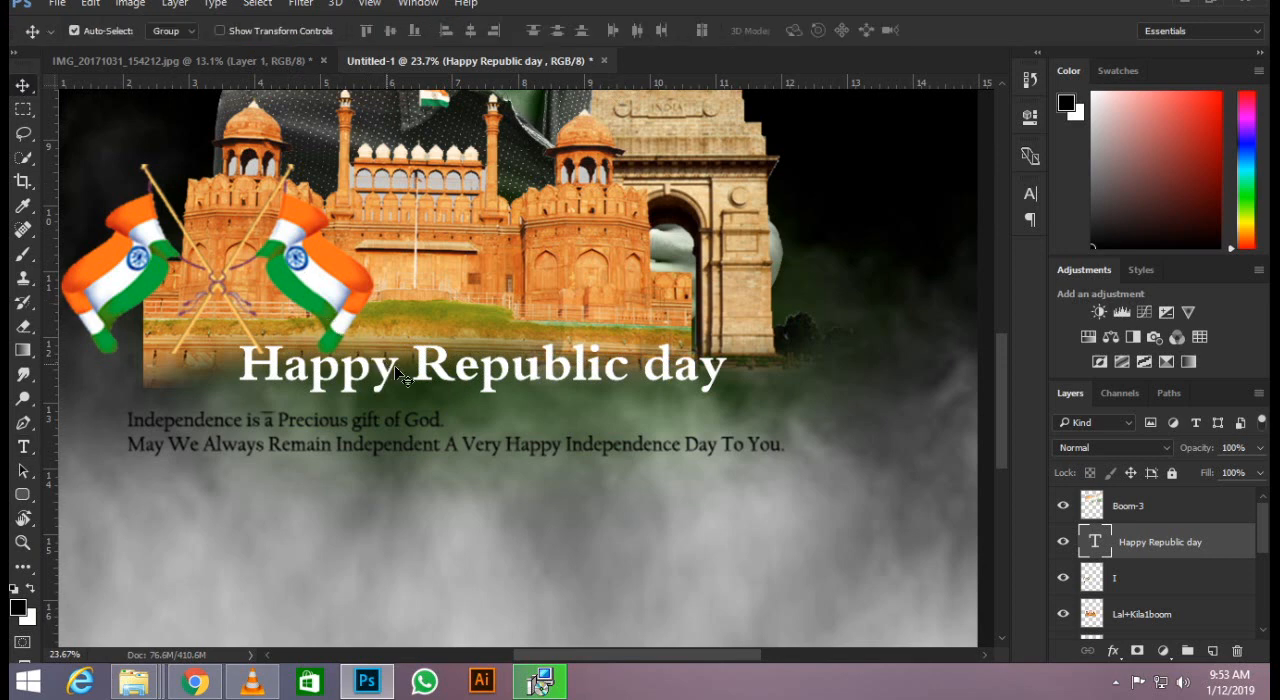
pyautogui.moveTo(422, 372); pyautogui.dragTo(330, 386)
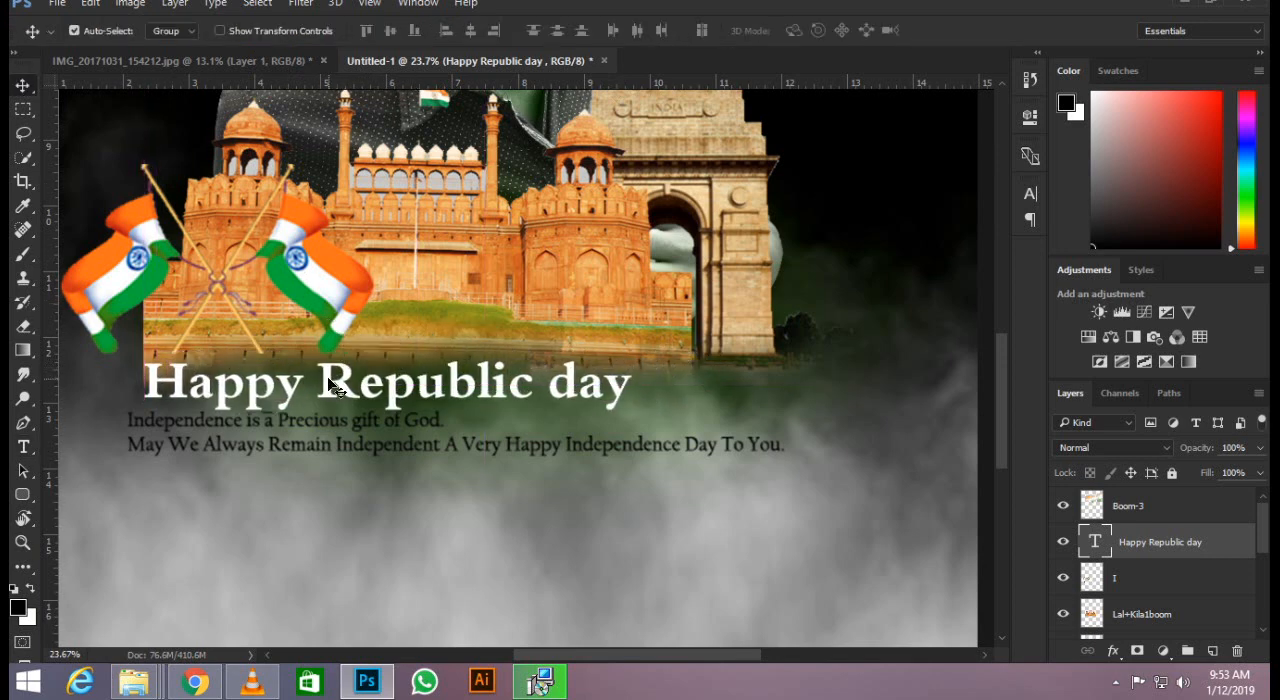
# Colour the word "Happy" orange (fe721b) by sampling the saffron of the flag.
pyautogui.press('t')
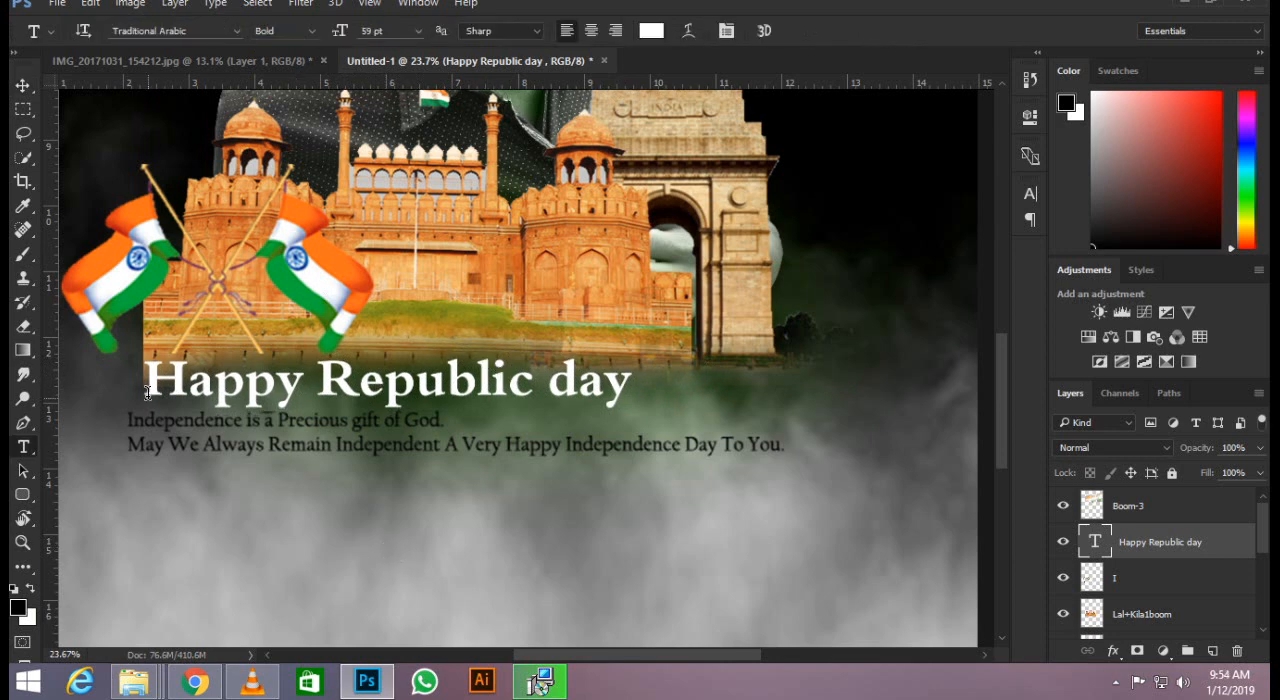
pyautogui.moveTo(147, 392); pyautogui.dragTo(306, 390)
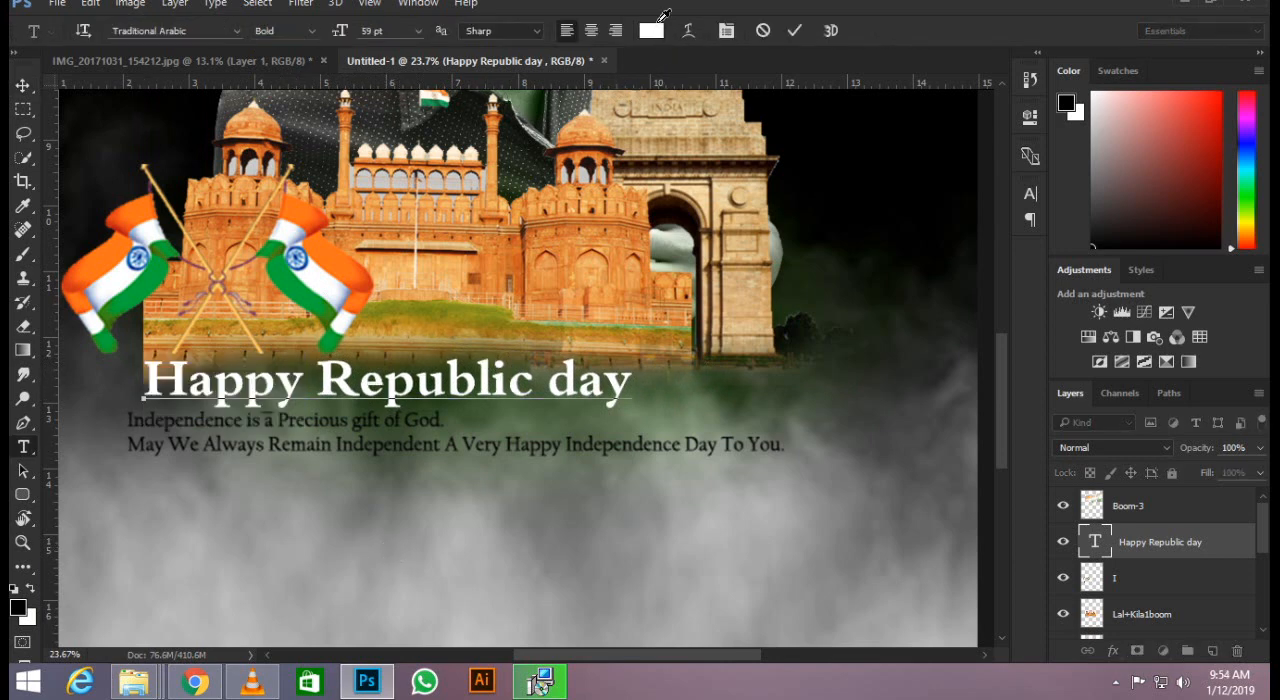
pyautogui.click(652, 29)
pyautogui.click(121, 243)
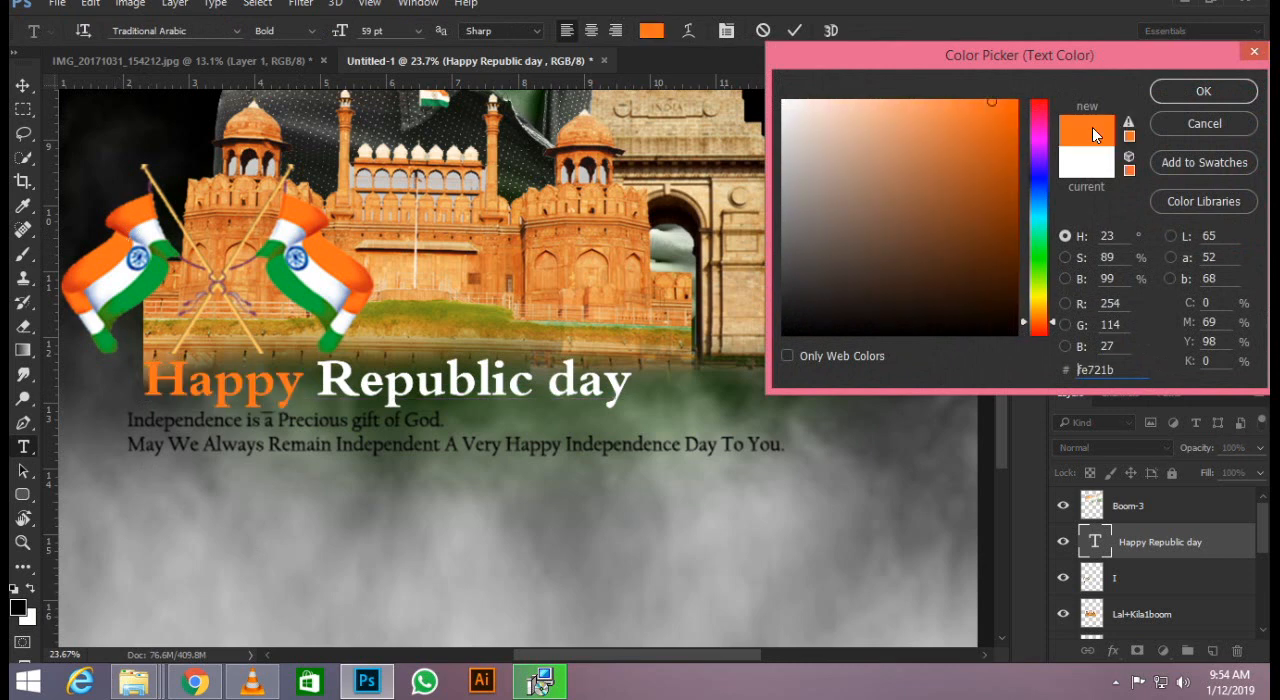
pyautogui.click(1190, 92)
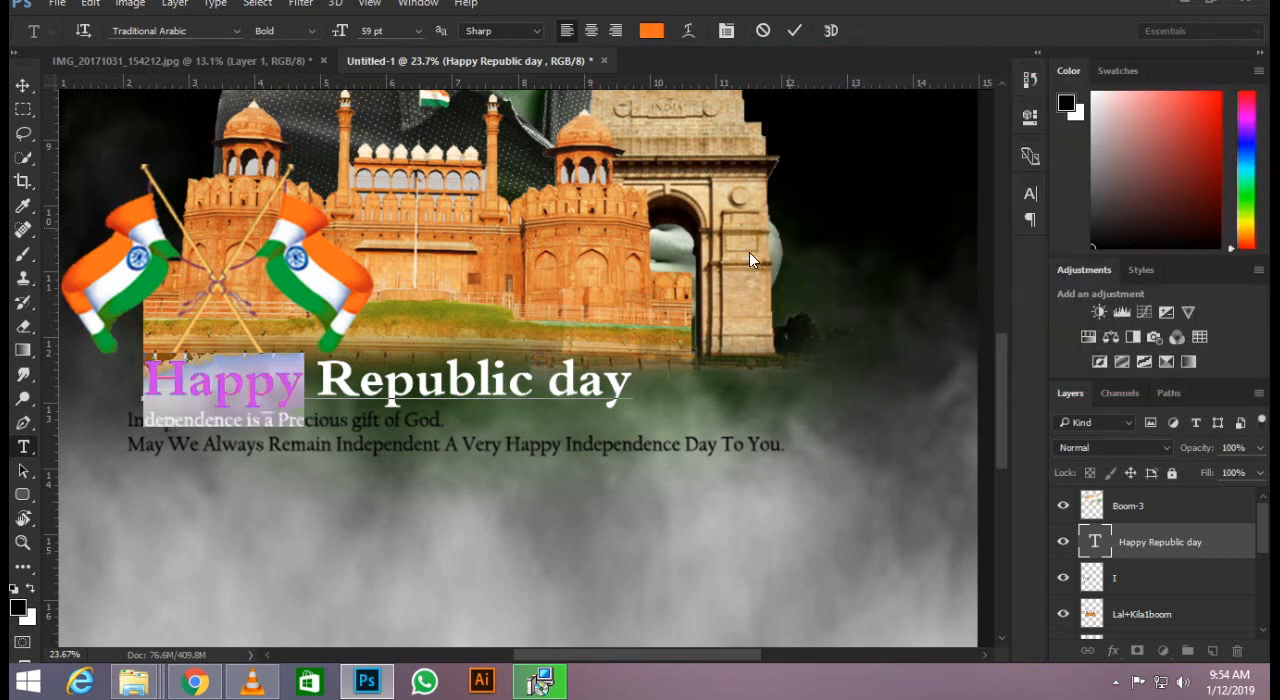
# Colour the word "day" green by sampling the flag's green stripe, and commit the text edit.
pyautogui.doubleClick(555, 383)
pyautogui.click(652, 29)
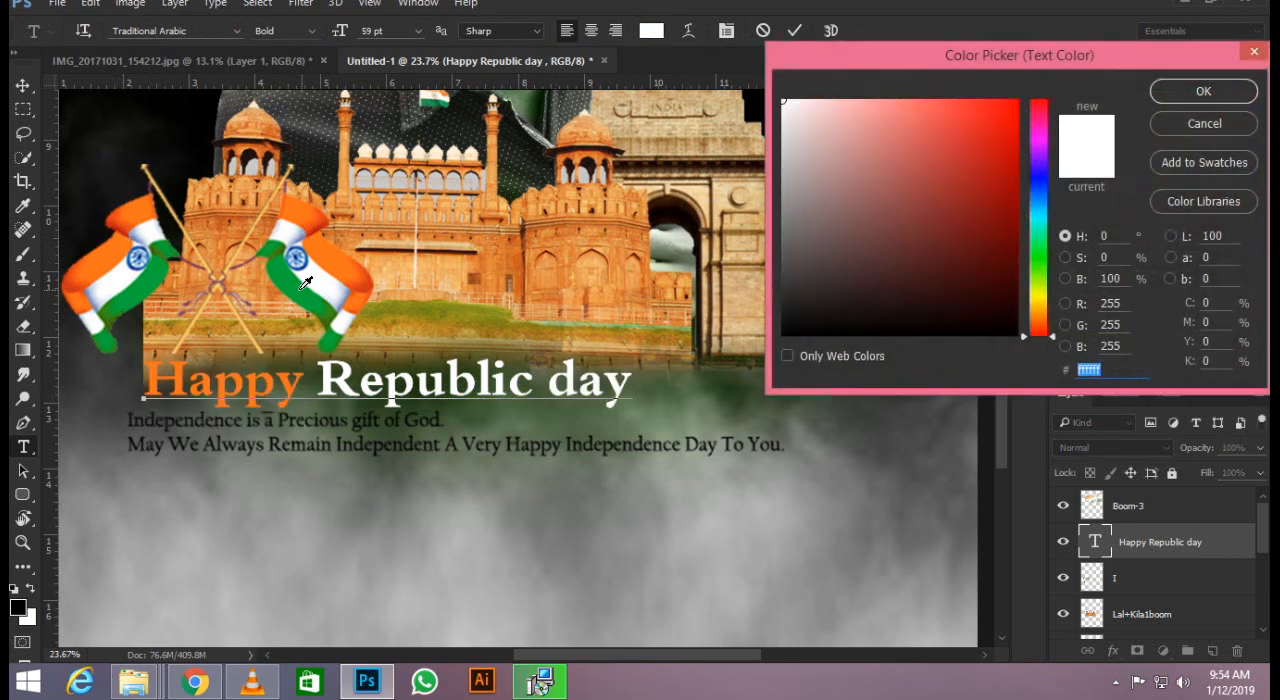
pyautogui.click(306, 283)
pyautogui.press('Return')
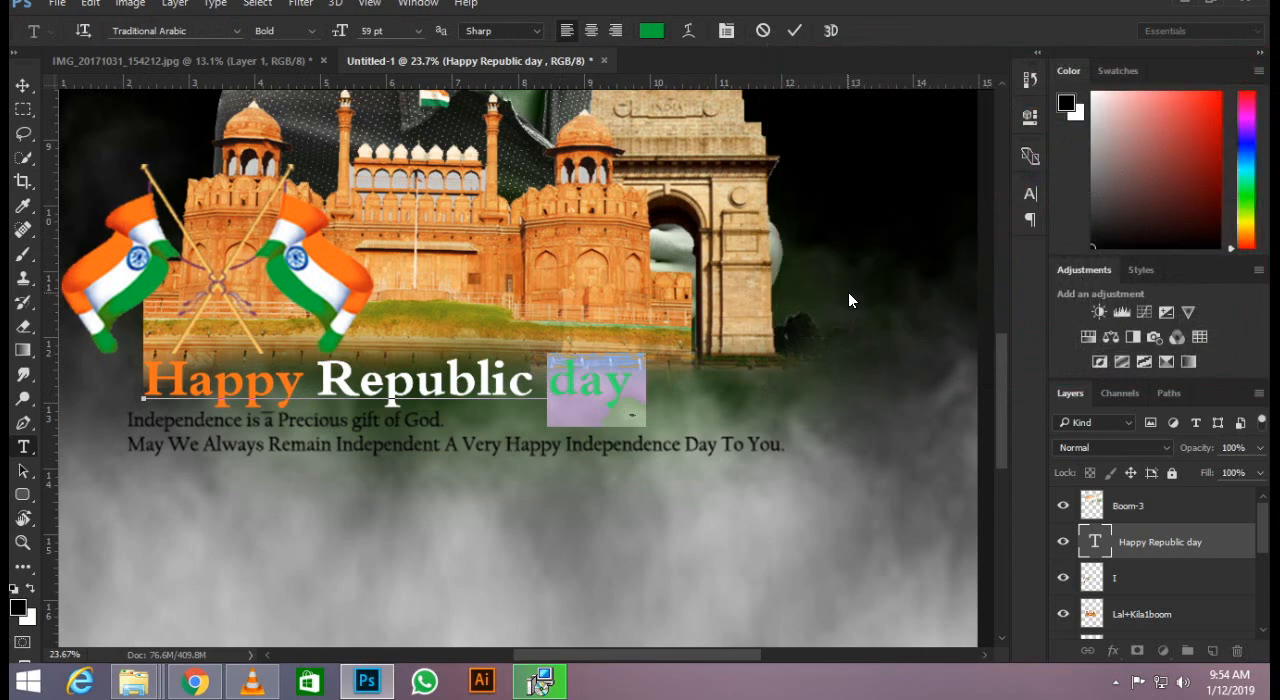
pyautogui.click(803, 35)
# Examine the overall poster composition with the recoloured greeting from a distance and up close.
pyautogui.scroll(-6, 684, 340)
pyautogui.scroll(1, 617, 319)
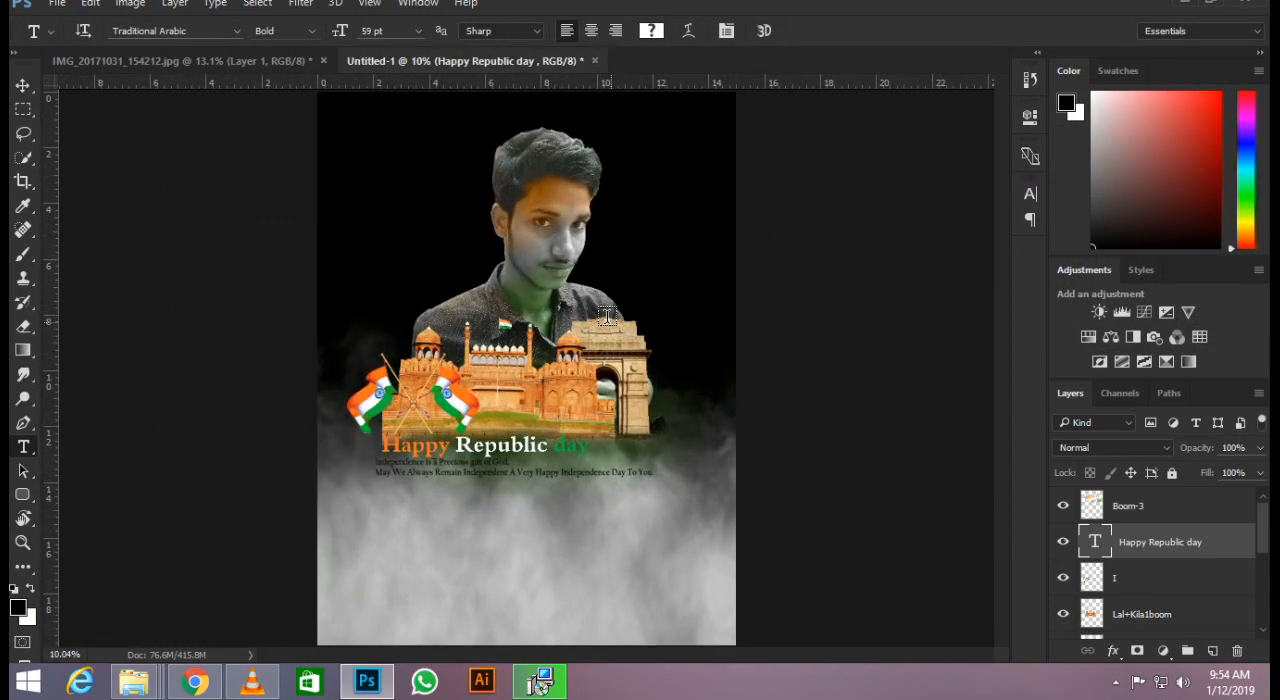
pyautogui.click(22, 85)
pyautogui.scroll(-1, 600, 310)
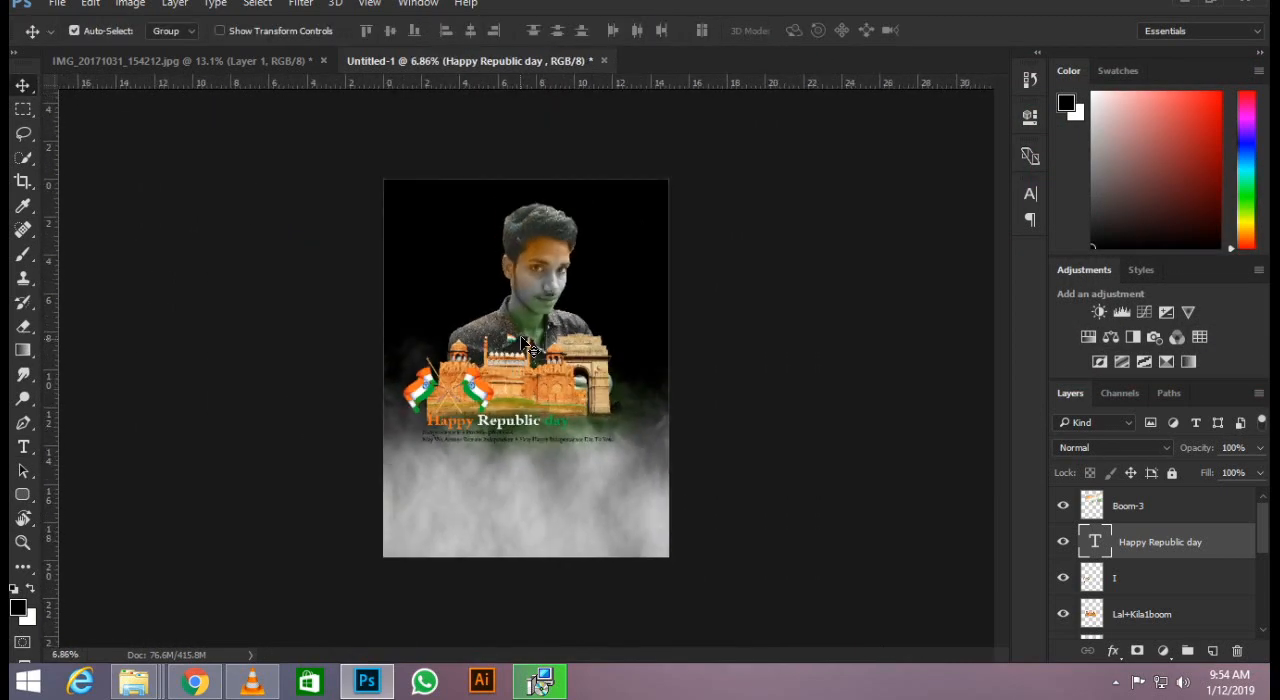
pyautogui.scroll(2, 612, 310)
pyautogui.scroll(-1, 612, 310)
pyautogui.scroll(1, 615, 308)
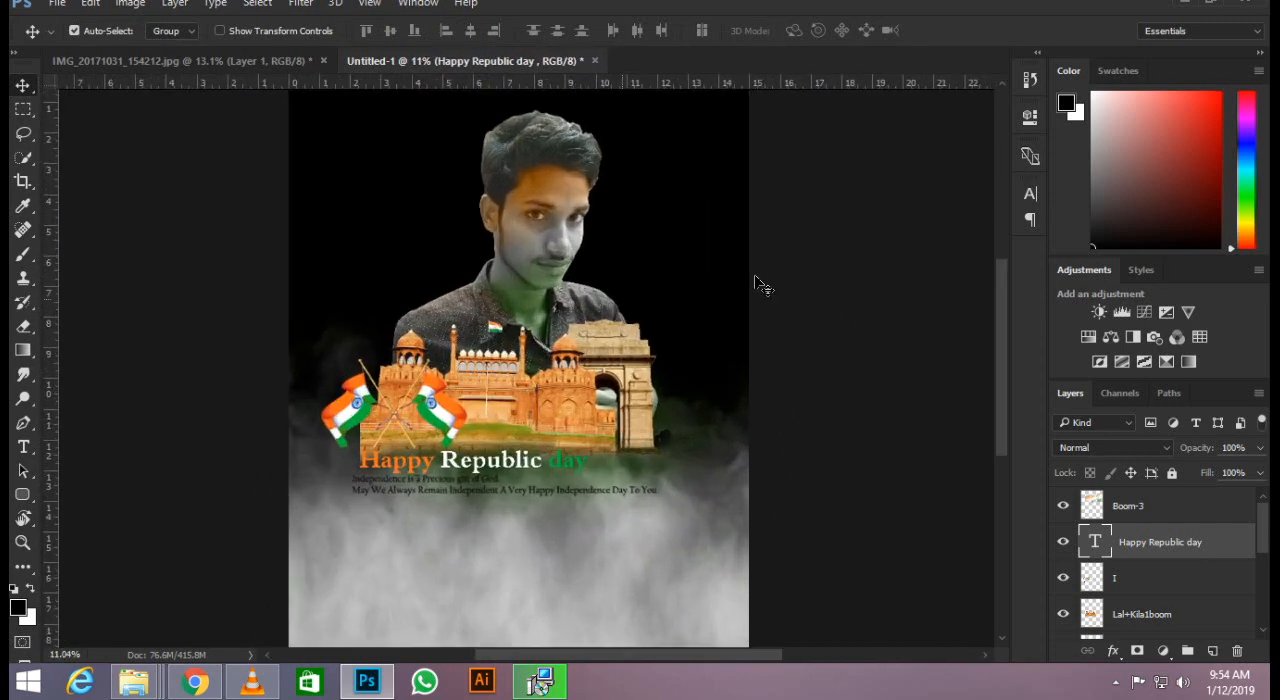
pyautogui.scroll(-1, 564, 330)
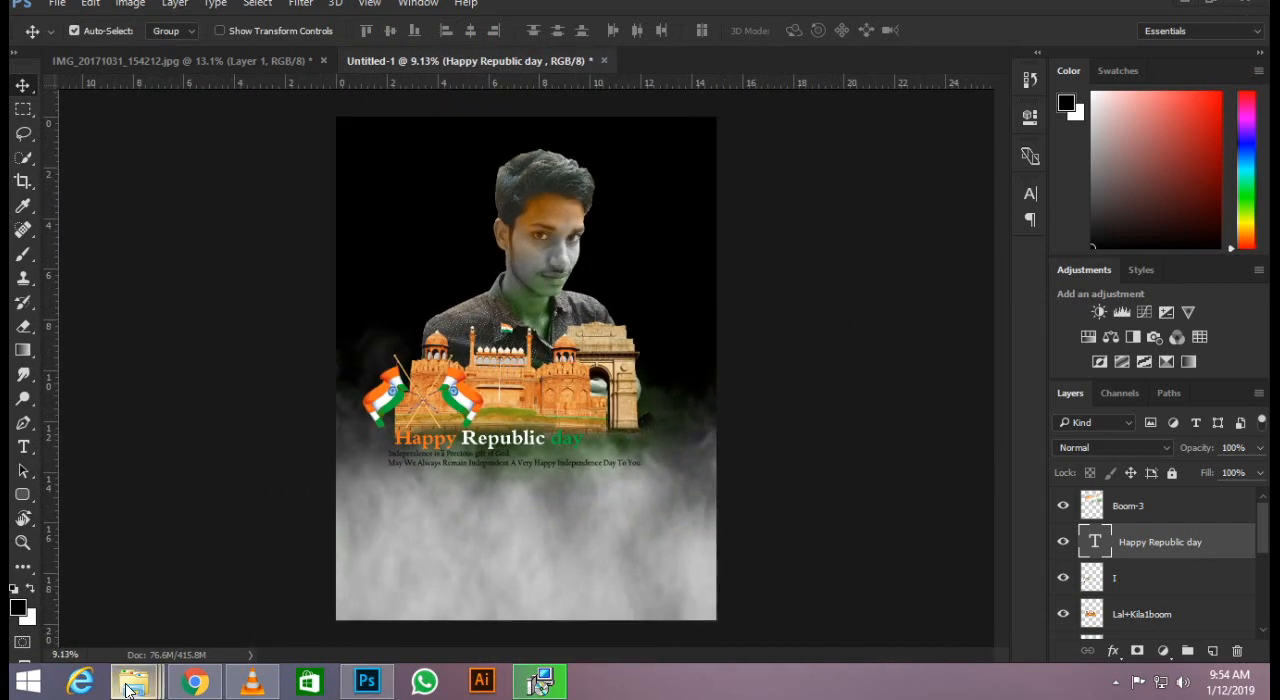
pyautogui.moveTo(133, 681)
pyautogui.click(524, 582)
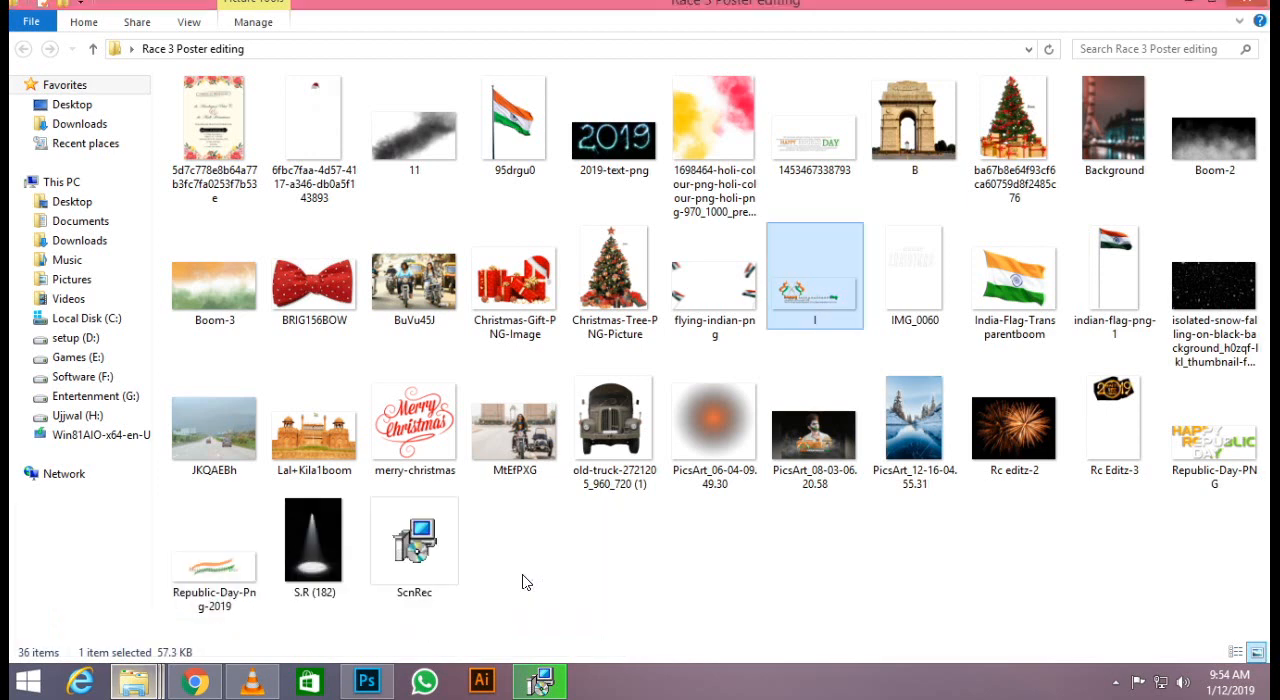
pyautogui.moveTo(815, 160); pyautogui.dragTo(569, 558)
pyautogui.hotkey('ctrl', 't')
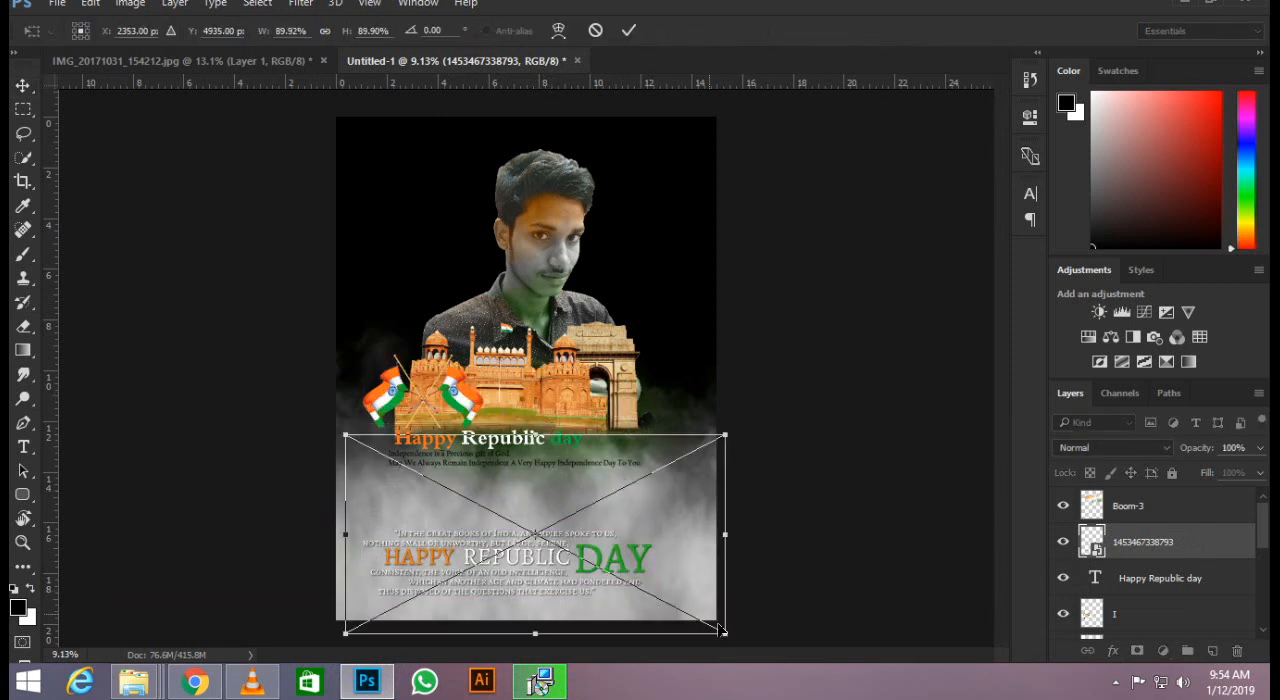
pyautogui.moveTo(722, 634); pyautogui.dragTo(768, 656)
pyautogui.moveTo(617, 572); pyautogui.dragTo(626, 562)
pyautogui.press('Return')
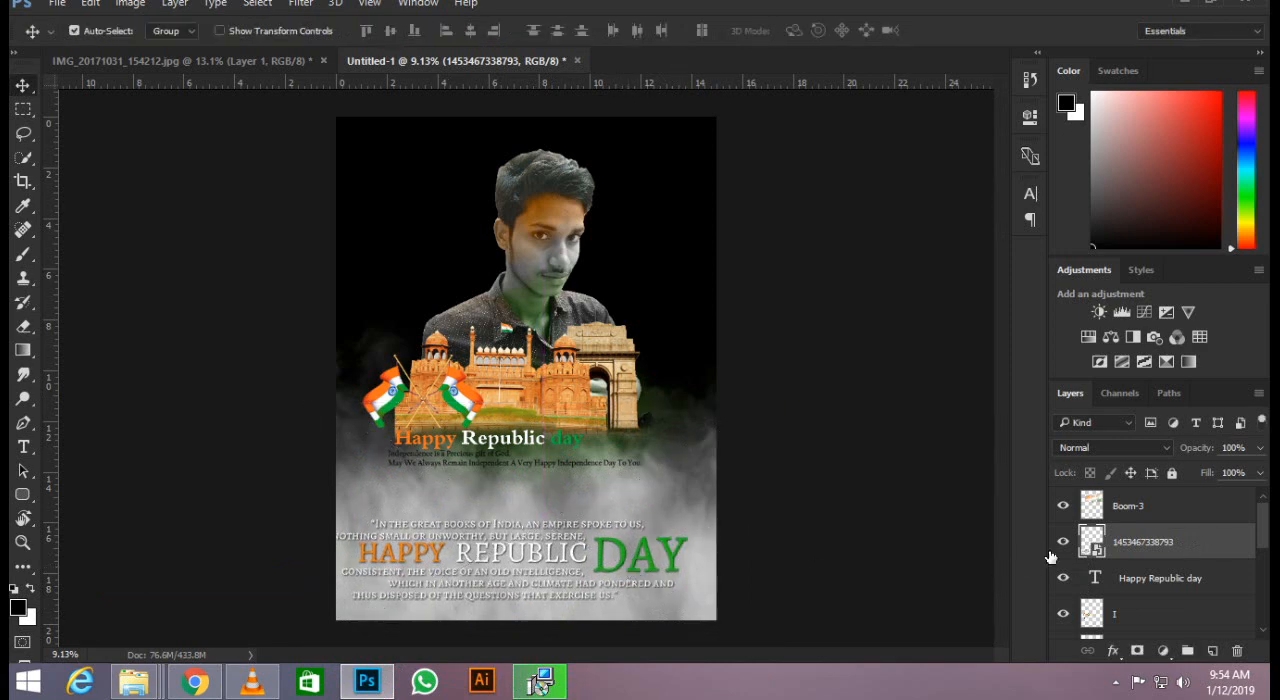
pyautogui.hotkey('shift', 'Right')
pyautogui.hotkey('shift', 'Right')
pyautogui.hotkey('shift', 'Right')
pyautogui.hotkey('shift', 'Right')
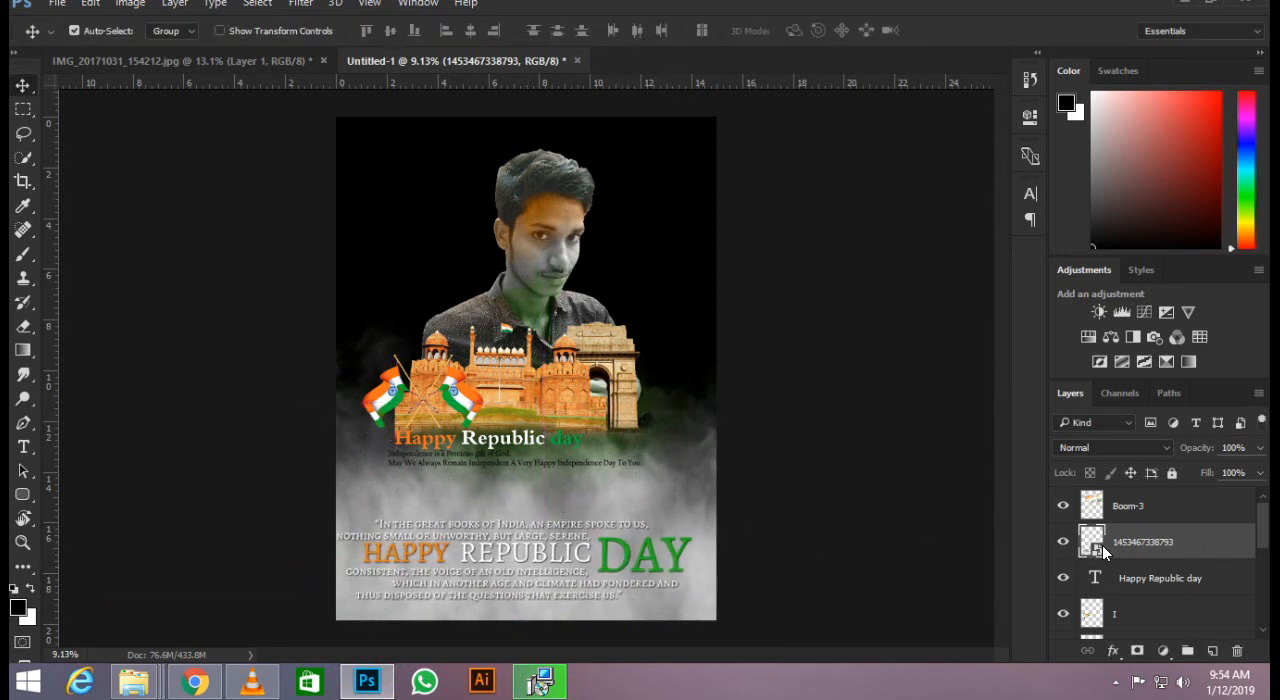
# Select the layers from "Happy Republic day" through "Layer 2" and shift them down together towards the quote.
pyautogui.click(1144, 514)
pyautogui.click(1140, 548)
pyautogui.scroll(-1, 1150, 534)
pyautogui.click(1155, 506)
pyautogui.scroll(-3, 1150, 605)
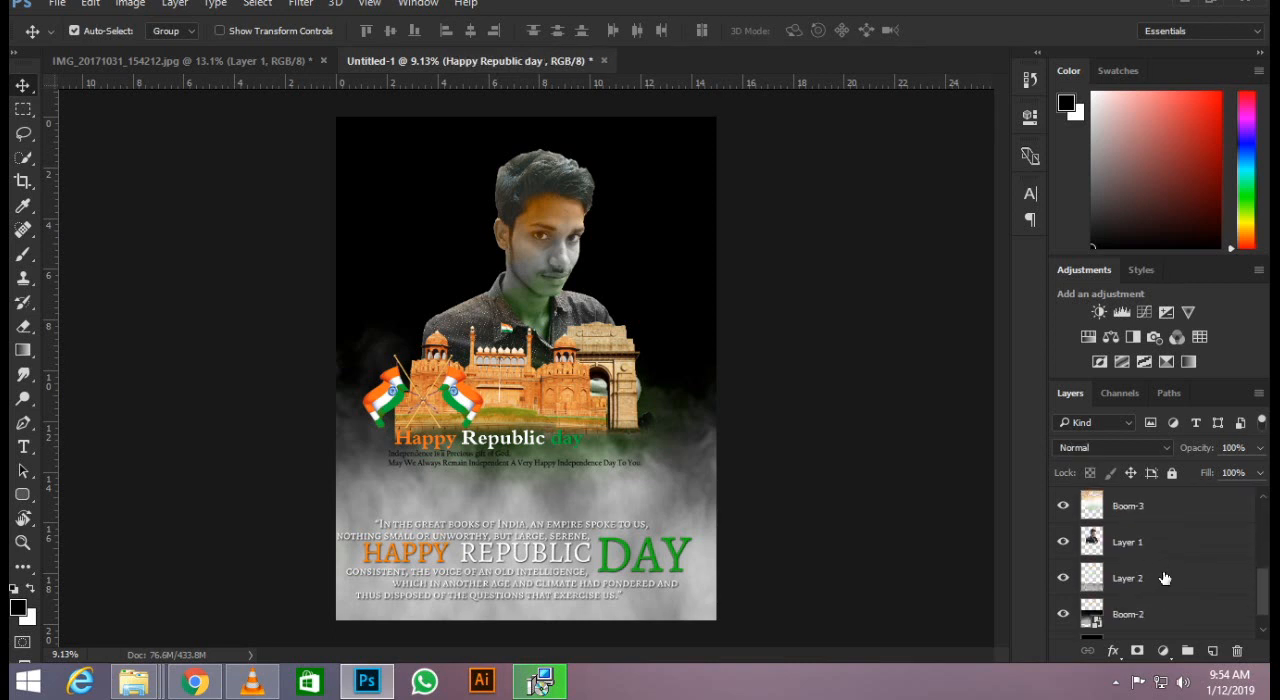
pyautogui.keyDown('shift'); pyautogui.click(1164, 578); pyautogui.keyUp('shift')
pyautogui.hotkey('shift', 'Down')
pyautogui.hotkey('shift', 'Down')
pyautogui.hotkey('shift', 'Down')
pyautogui.hotkey('shift', 'Down')
pyautogui.hotkey('shift', 'Down')
pyautogui.hotkey('shift', 'Down')
pyautogui.hotkey('shift', 'Down')
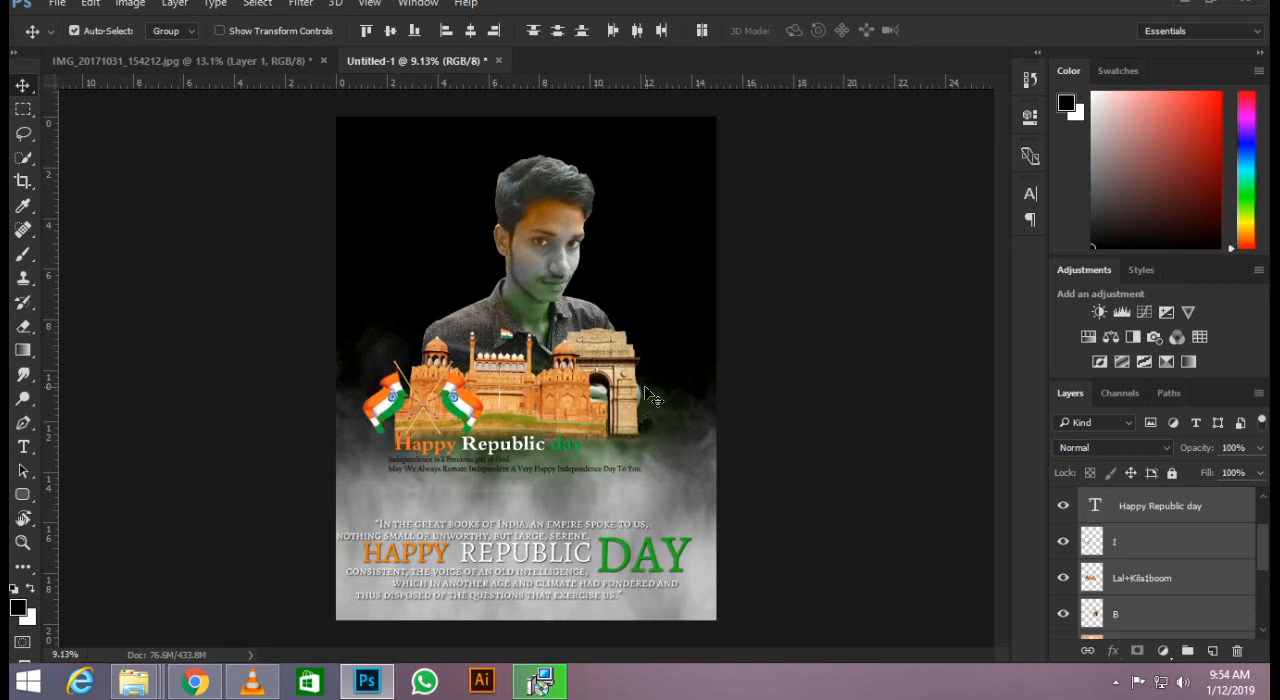
pyautogui.hotkey('shift', 'Down')
pyautogui.hotkey('shift', 'Down')
pyautogui.hotkey('shift', 'Down')
pyautogui.hotkey('shift', 'Down')
pyautogui.hotkey('shift', 'Down')
pyautogui.hotkey('shift', 'Down')
pyautogui.hotkey('shift', 'Down')
pyautogui.hotkey('shift', 'Down')
pyautogui.hotkey('shift', 'Down')
pyautogui.hotkey('shift', 'Down')
pyautogui.hotkey('shift', 'Down')
pyautogui.hotkey('shift', 'Down')
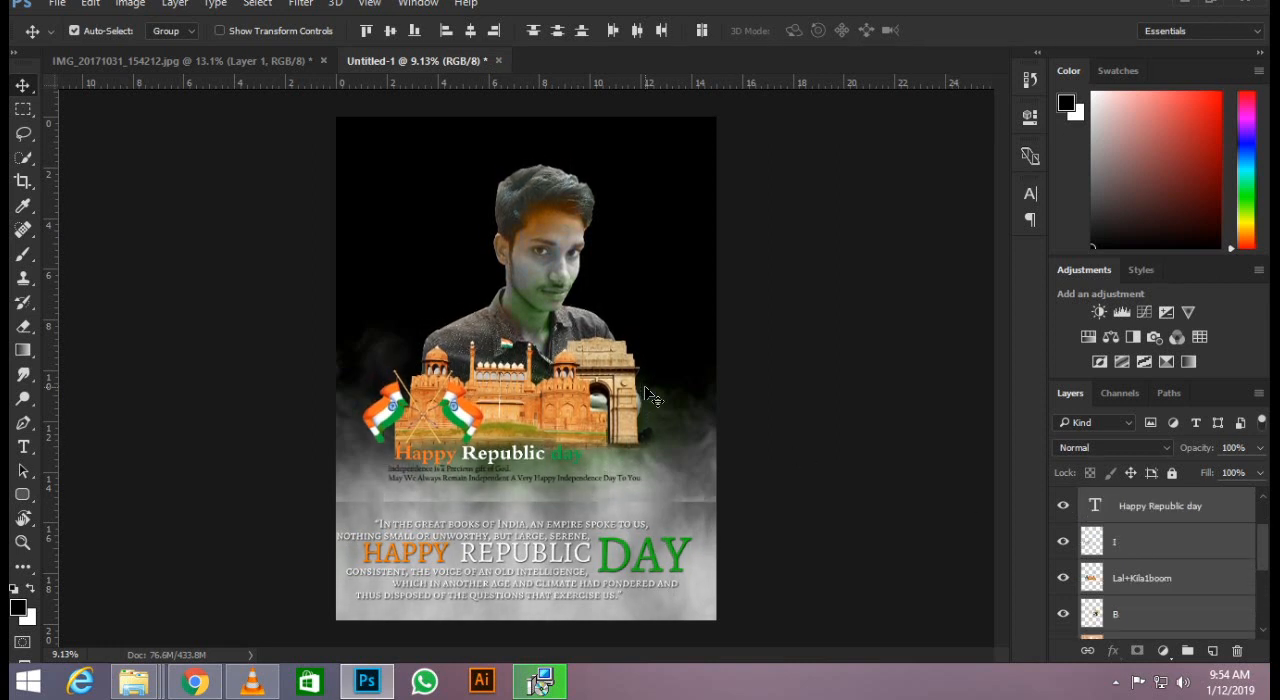
pyautogui.hotkey('shift', 'Down')
pyautogui.hotkey('shift', 'Down')
pyautogui.hotkey('shift', 'Down')
pyautogui.hotkey('shift', 'Down')
pyautogui.hotkey('shift', 'Down')
pyautogui.hotkey('shift', 'Down')
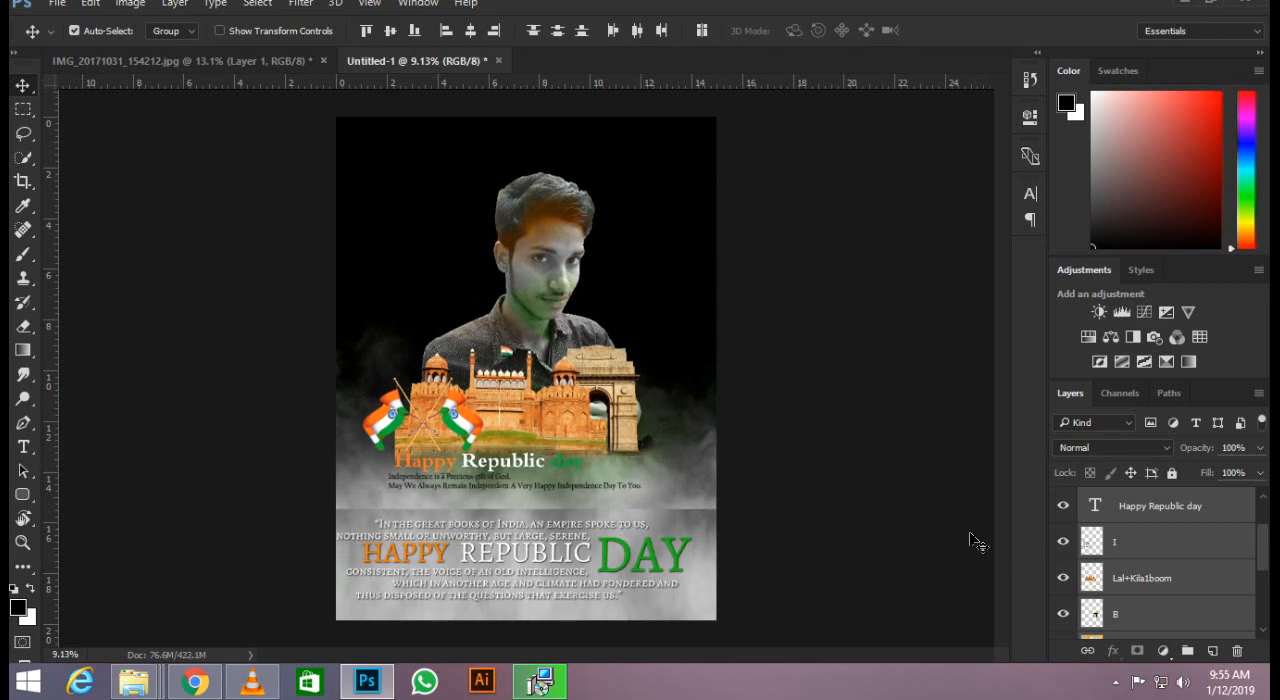
# Enlarge the Boom-2 smoke layer around its centre to about 2068%.
pyautogui.click(683, 501)
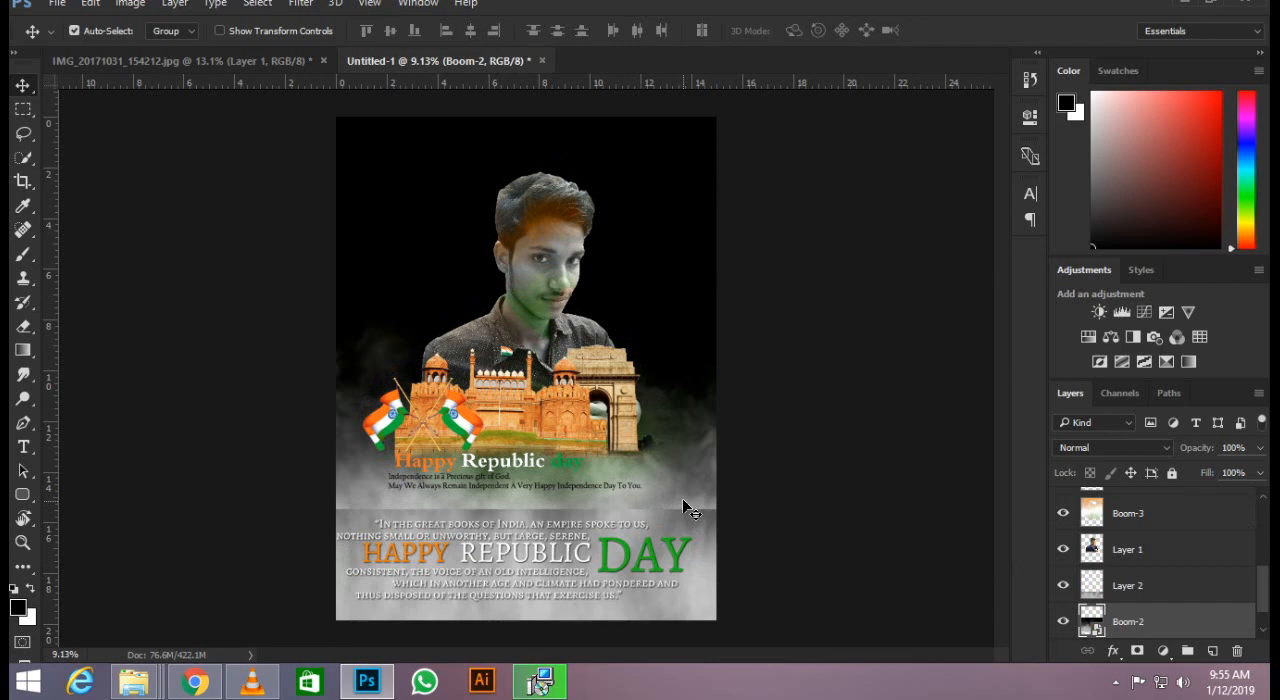
pyautogui.hotkey('ctrl', 't')
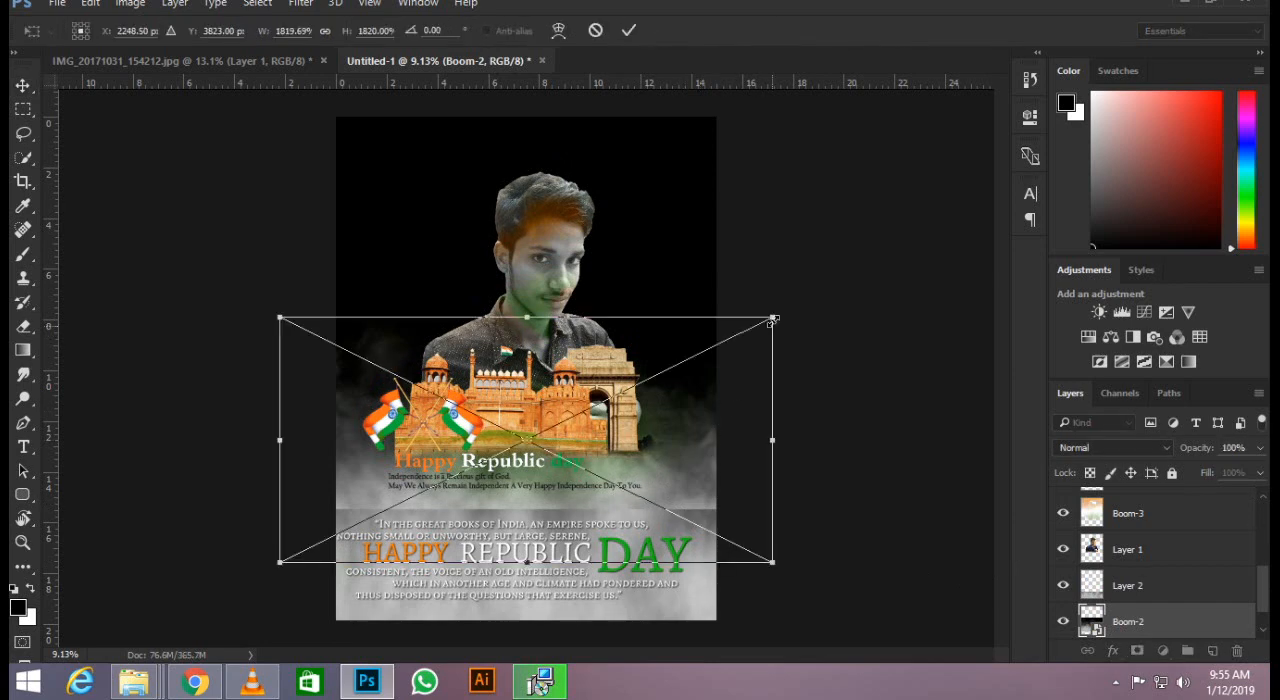
pyautogui.moveTo(774, 319); pyautogui.dragTo(806, 300)
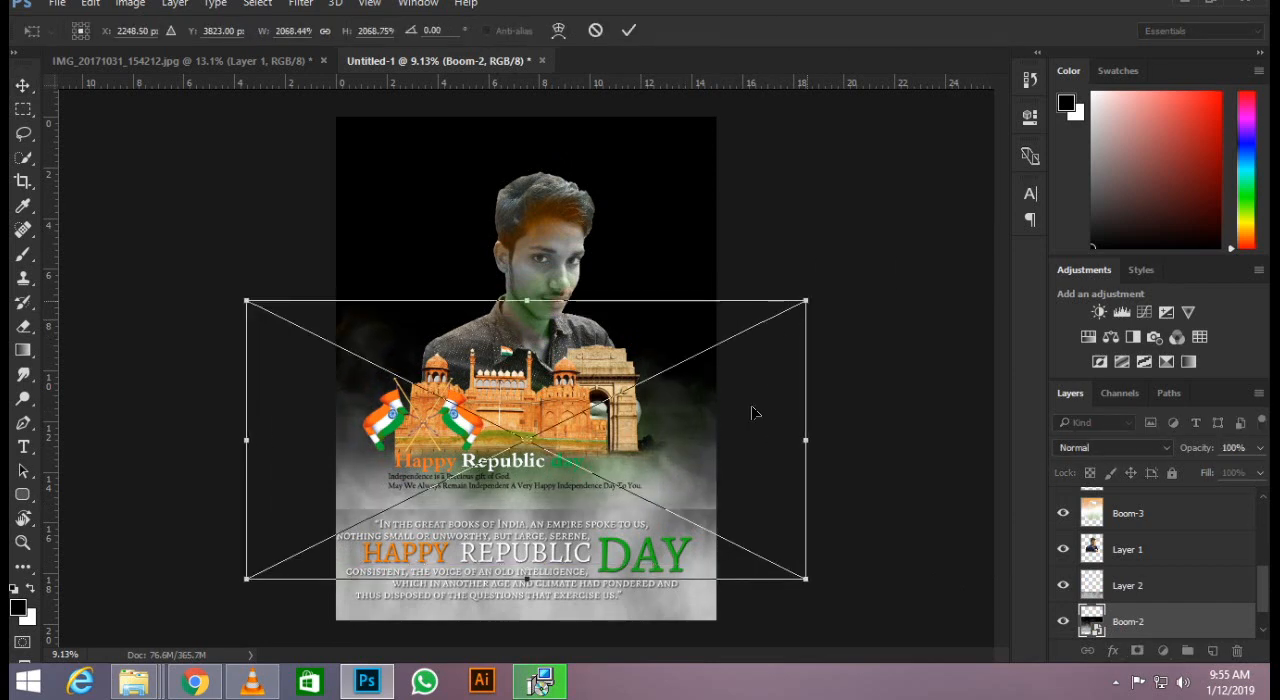
pyautogui.press('Return')
# Rasterize the Boom-2 layer, try erasing its smoke at the hard edge above the quote, and undo that erasing.
pyautogui.press('e')
pyautogui.scroll(2, 348, 531)
pyautogui.click(409, 505)
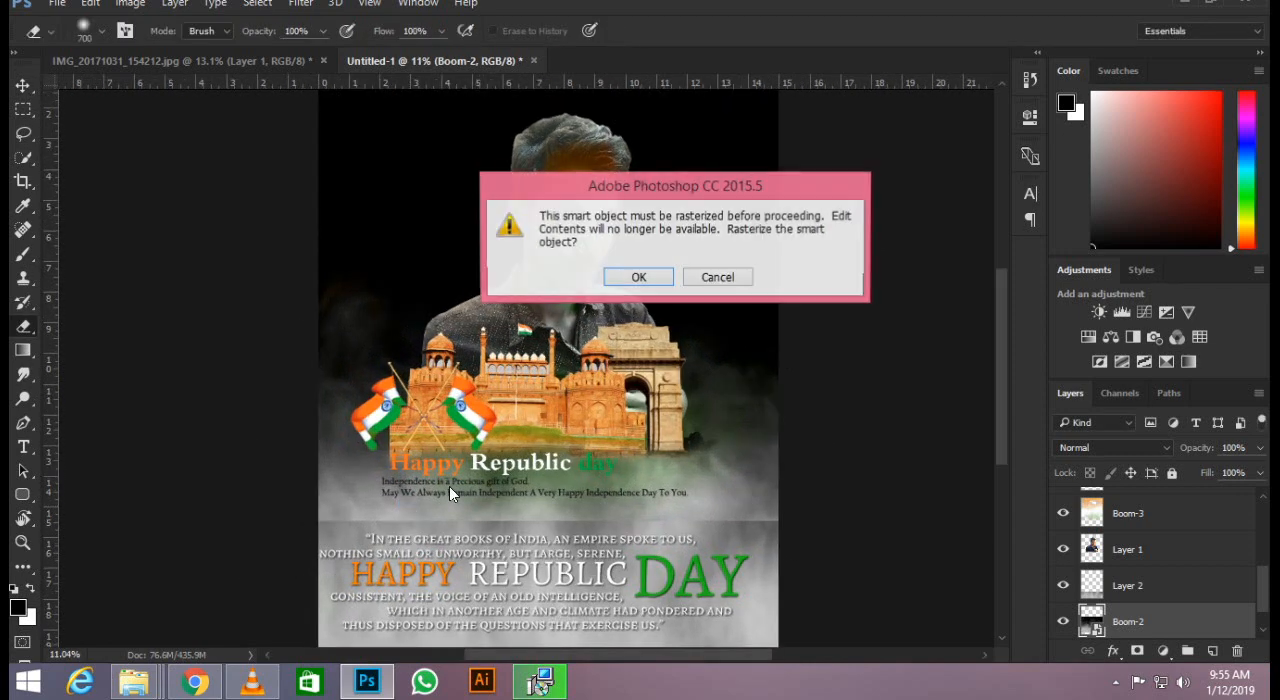
pyautogui.press('Escape')
pyautogui.scroll(1, 334, 520)
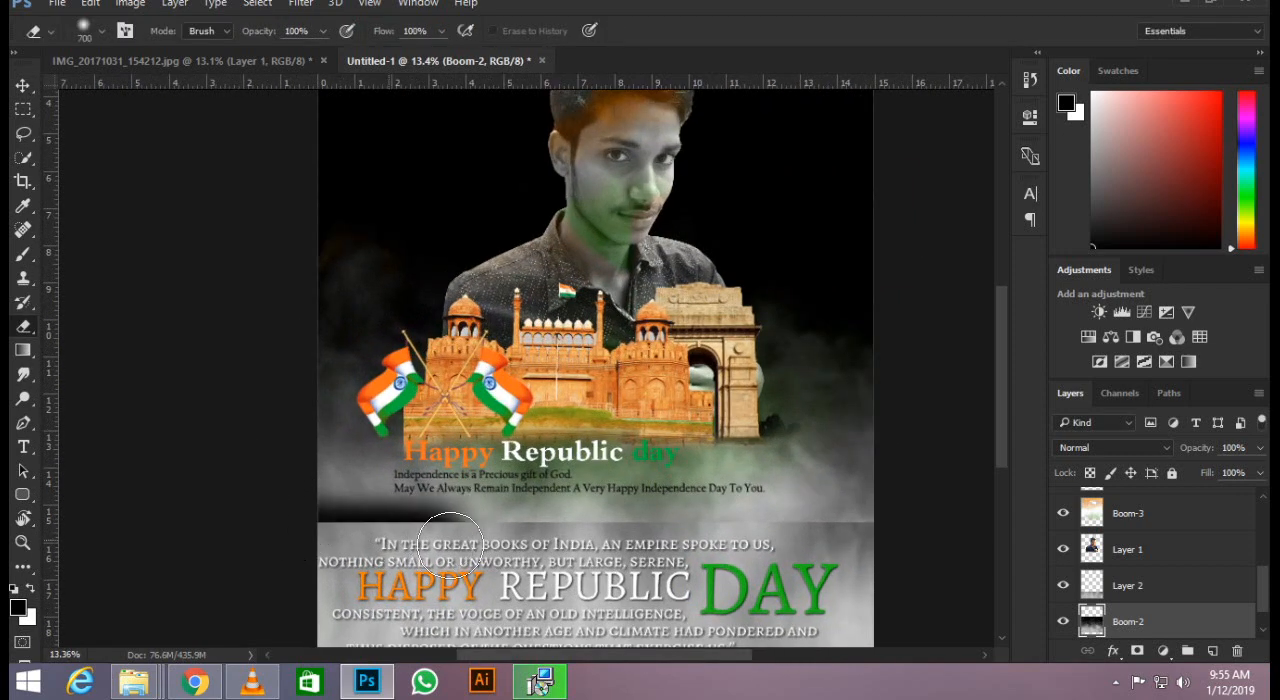
pyautogui.press('z')
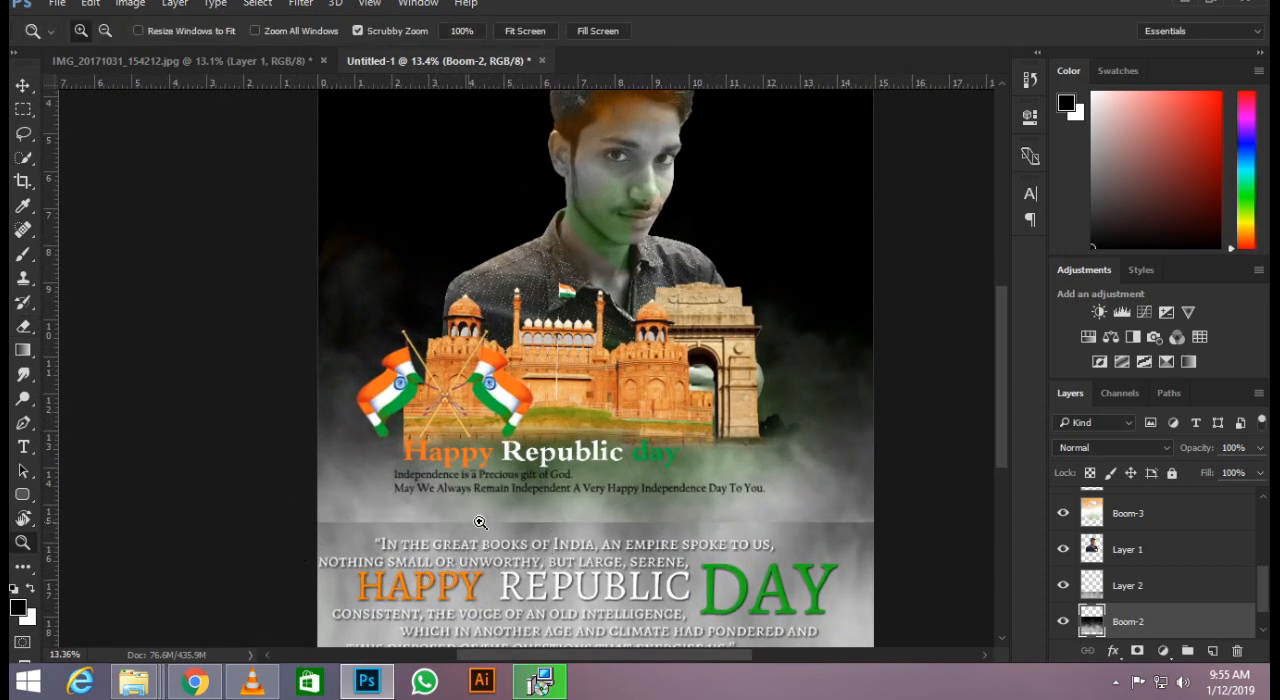
# Erase the hard horizontal edge of Layer 2 above the quote with the 700 px soft eraser so the smoke blends.
pyautogui.click(1121, 590)
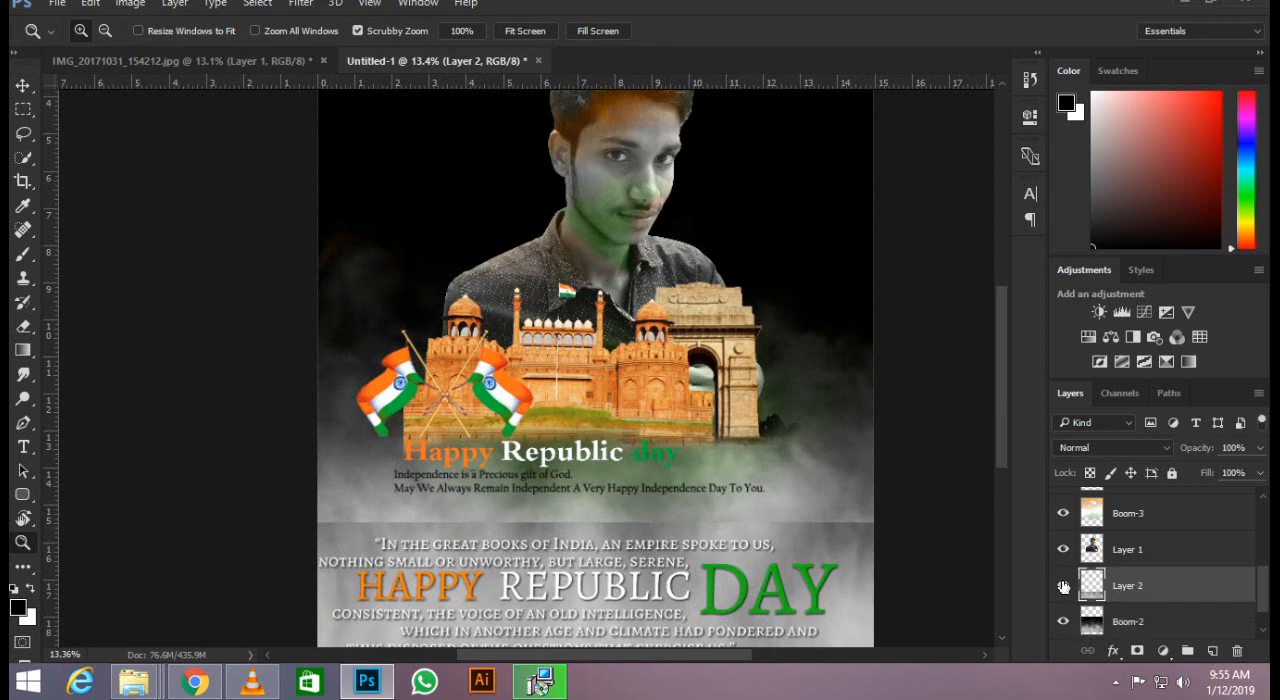
pyautogui.press('e')
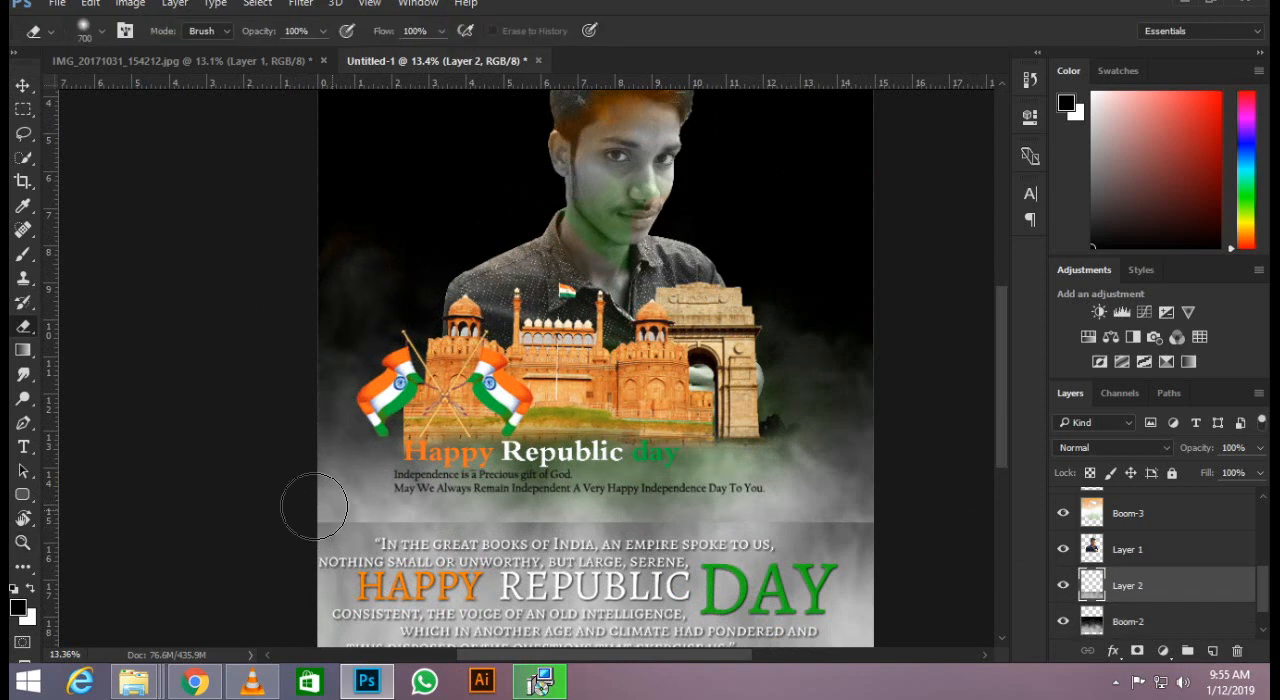
pyautogui.moveTo(300, 509); pyautogui.dragTo(936, 526)
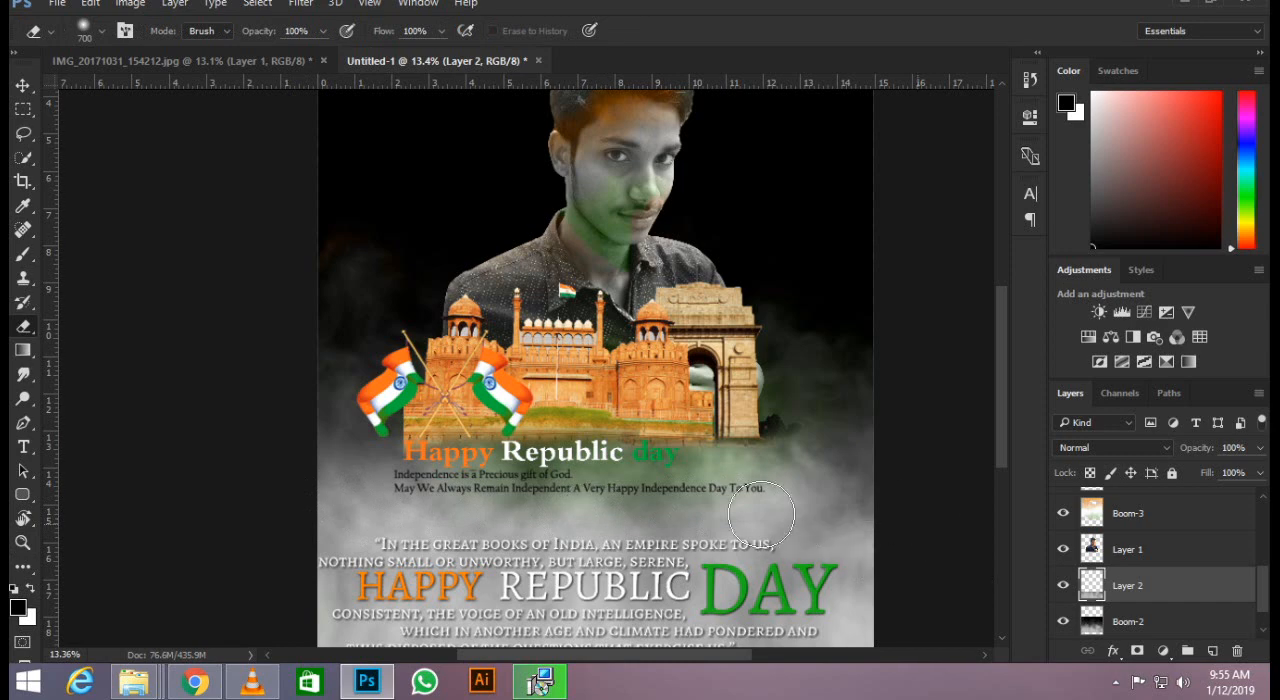
pyautogui.scroll(-7, 374, 401)
pyautogui.scroll(3, 482, 267)
pyautogui.scroll(1, 482, 267)
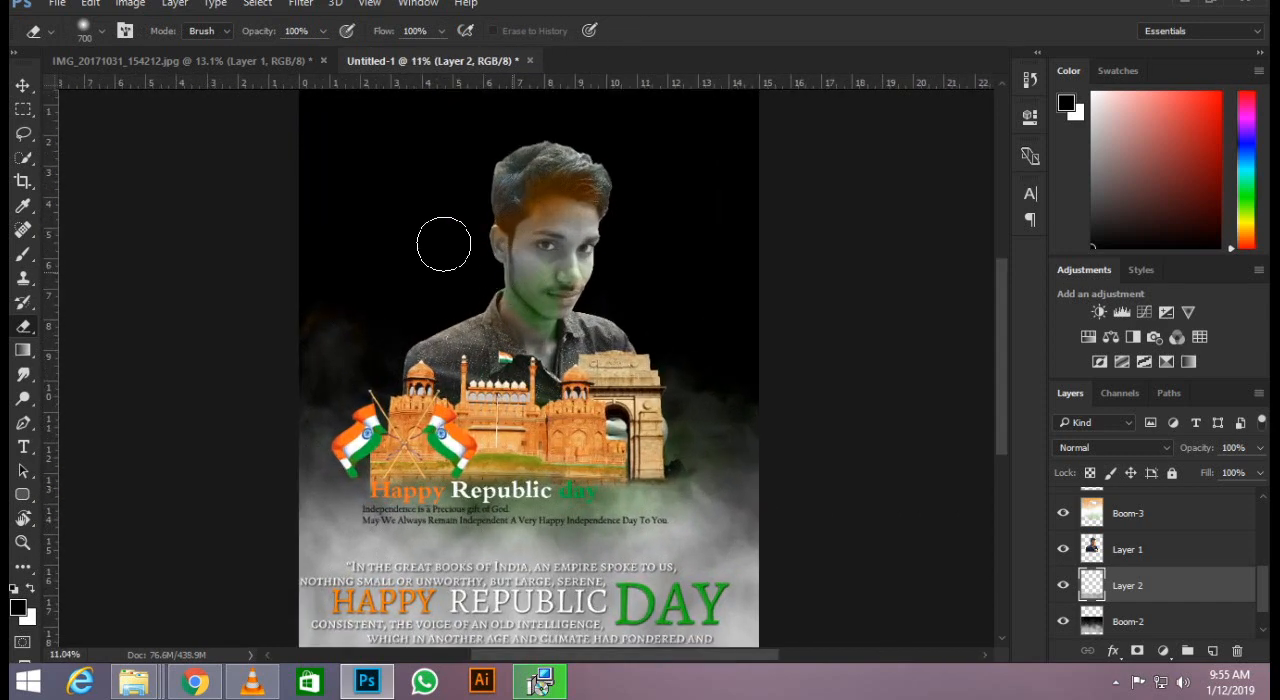
# Shift the colour-blended Boom-3 tint layer down over the portrait so the orange covers the forehead instead of the hair.
pyautogui.click(22, 87)
pyautogui.scroll(-3, 565, 330)
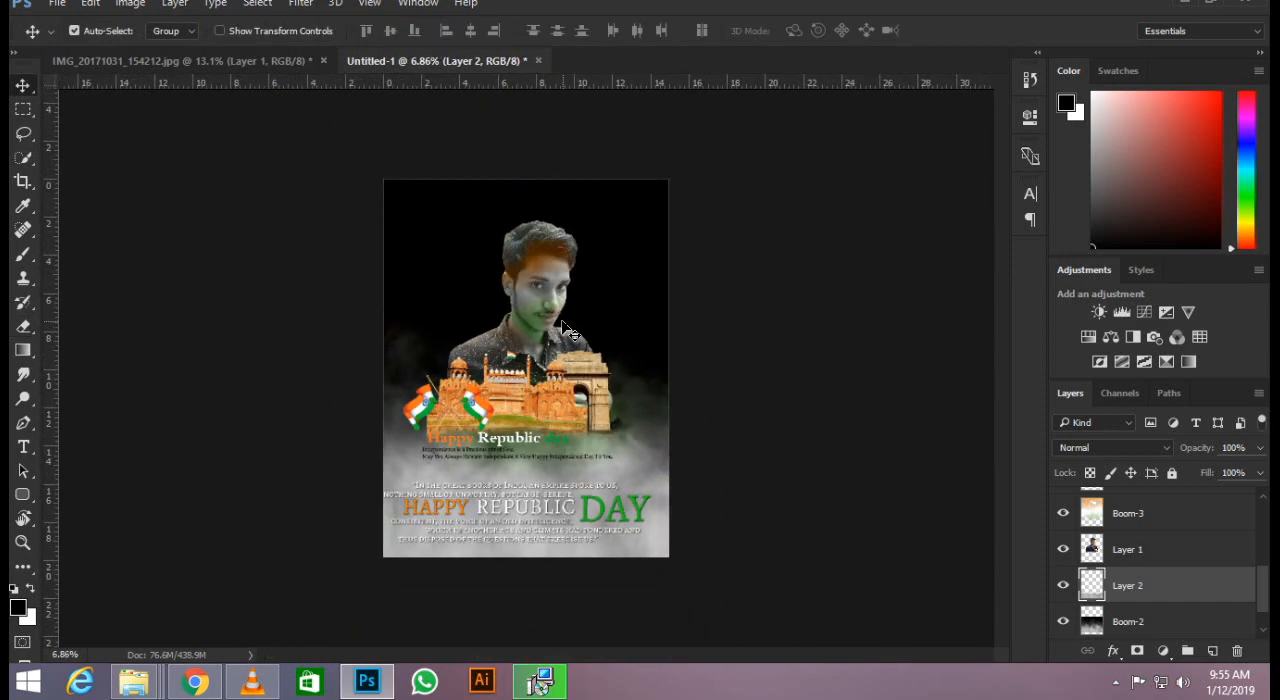
pyautogui.scroll(2, 565, 330)
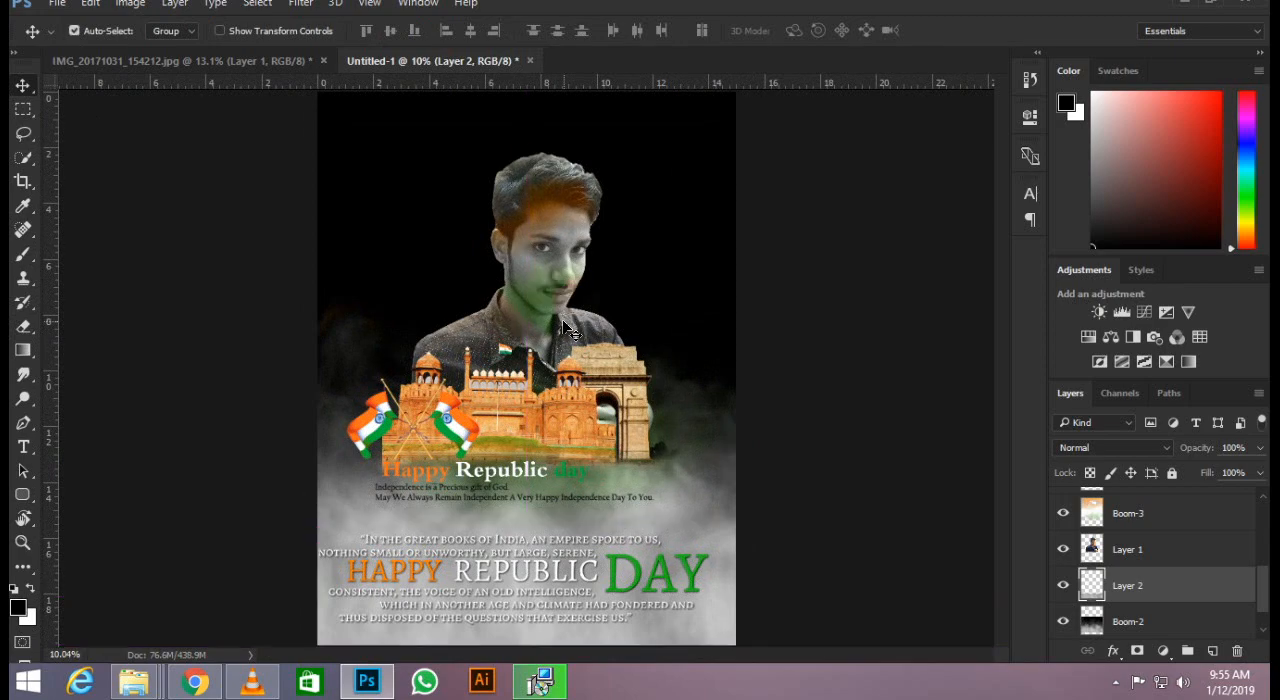
pyautogui.scroll(2, 555, 196)
pyautogui.scroll(3, 555, 195)
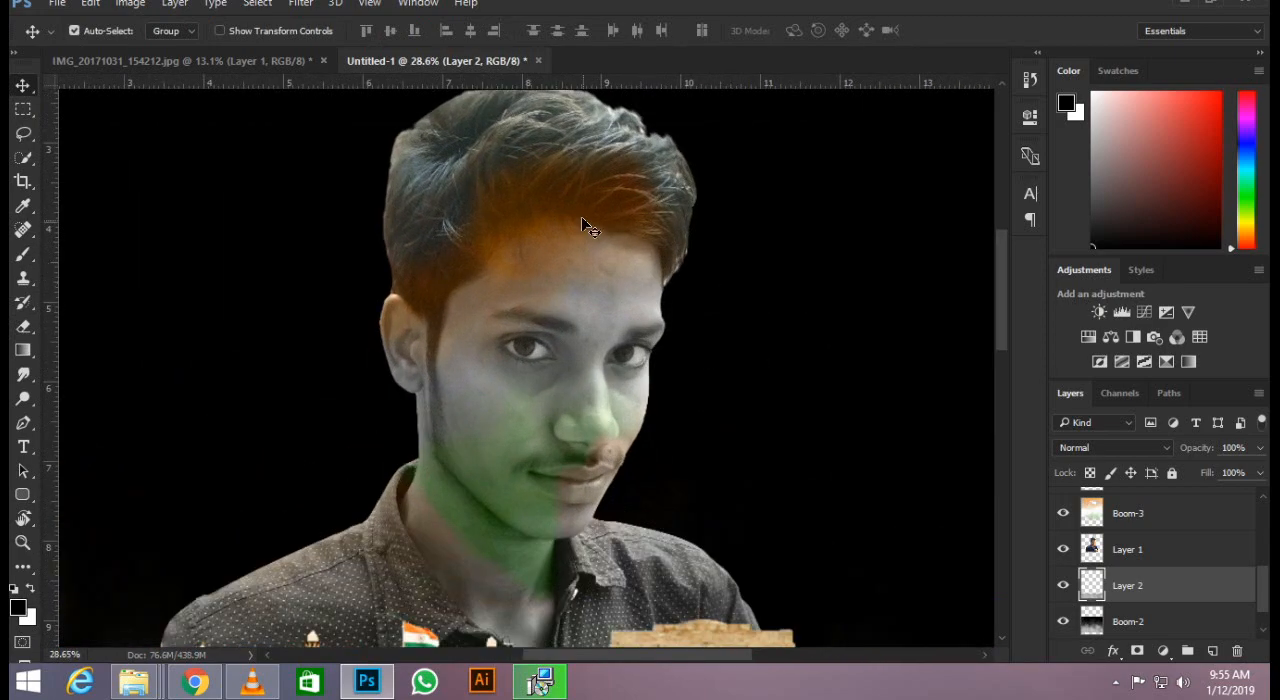
pyautogui.click(581, 216)
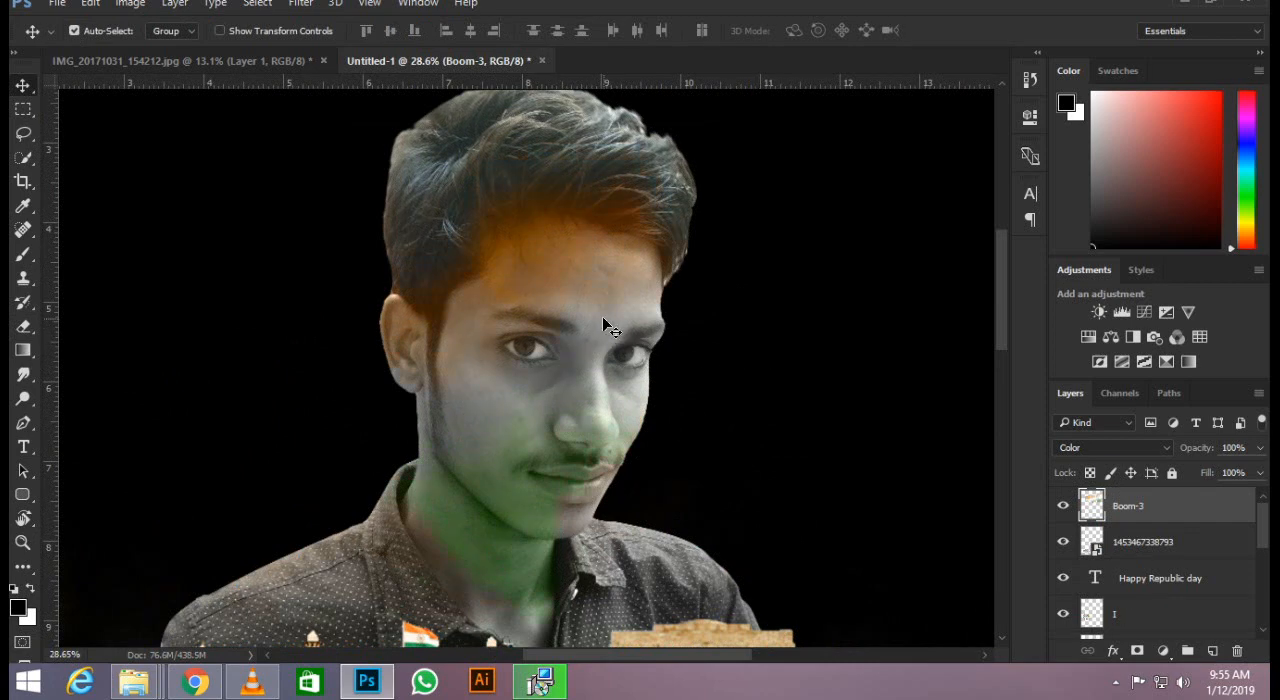
pyautogui.hotkey('ctrl', 't')
pyautogui.moveTo(662, 300); pyautogui.dragTo(654, 332)
pyautogui.press('Return')
pyautogui.scroll(-5, 655, 326)
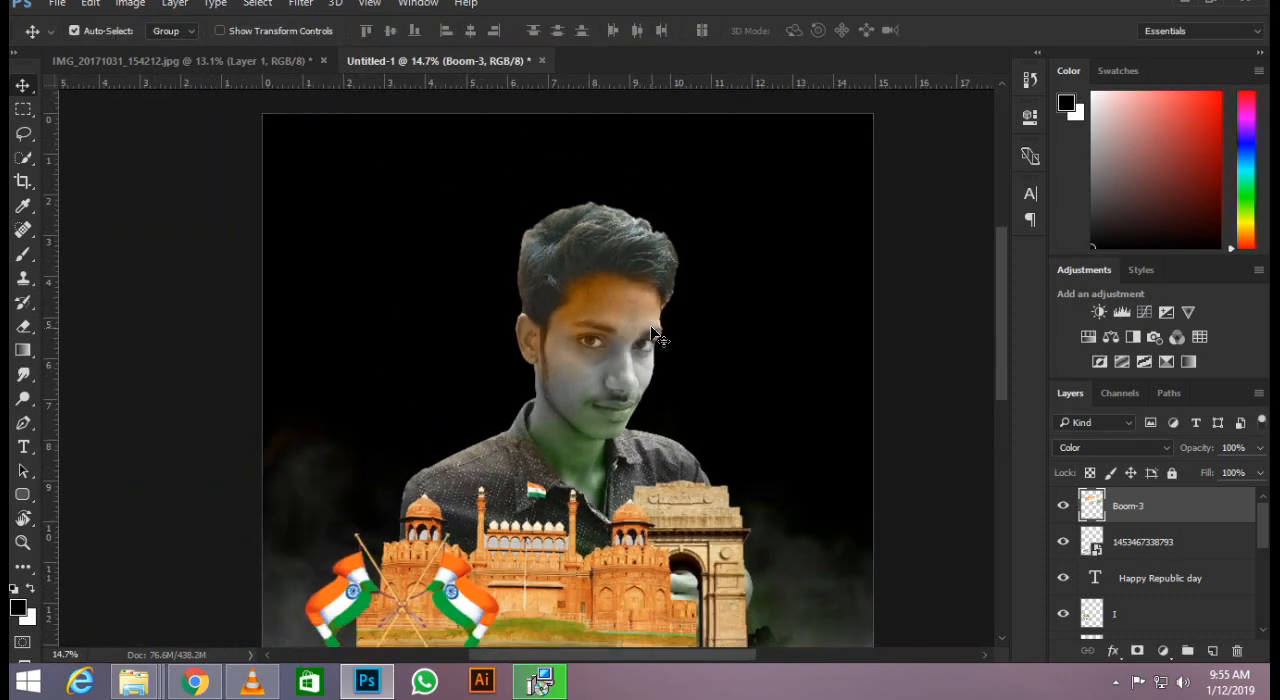
pyautogui.scroll(2, 651, 337)
pyautogui.scroll(-1, 561, 300)
pyautogui.scroll(1, 561, 305)
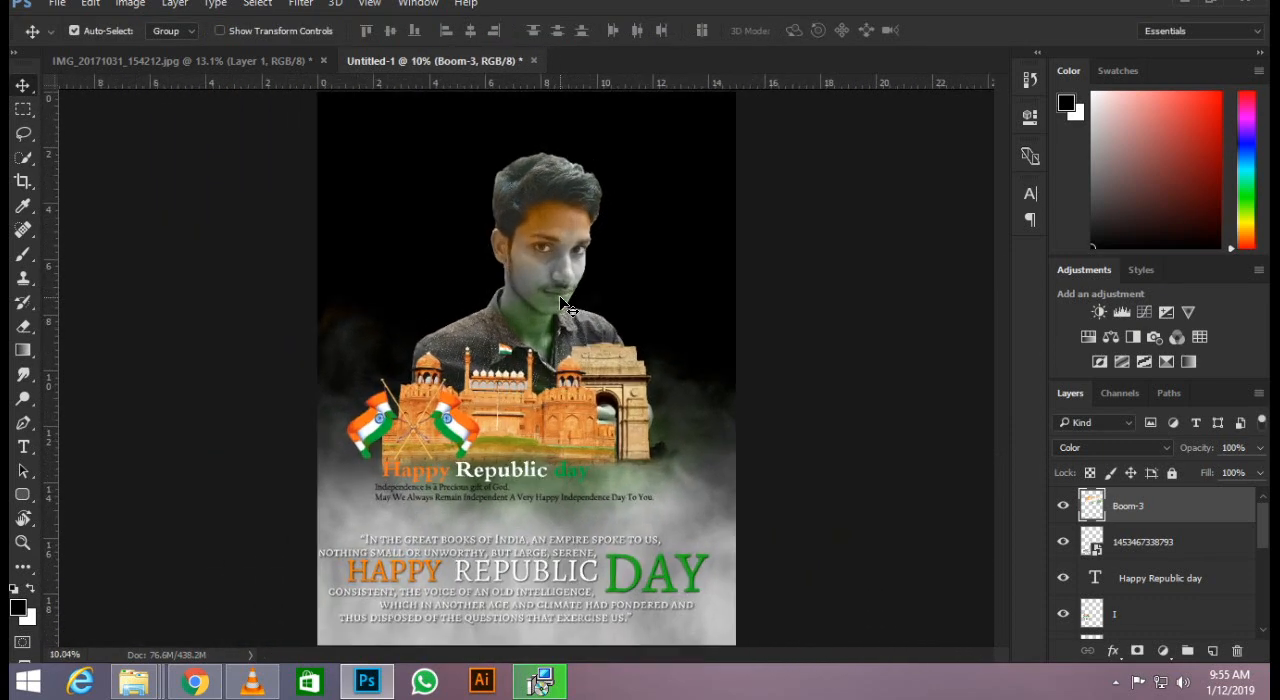
# Add a text line between the greeting and the quote with the person's name followed by "Photoshop Editor".
pyautogui.scroll(-2, 540, 330)
pyautogui.press('t')
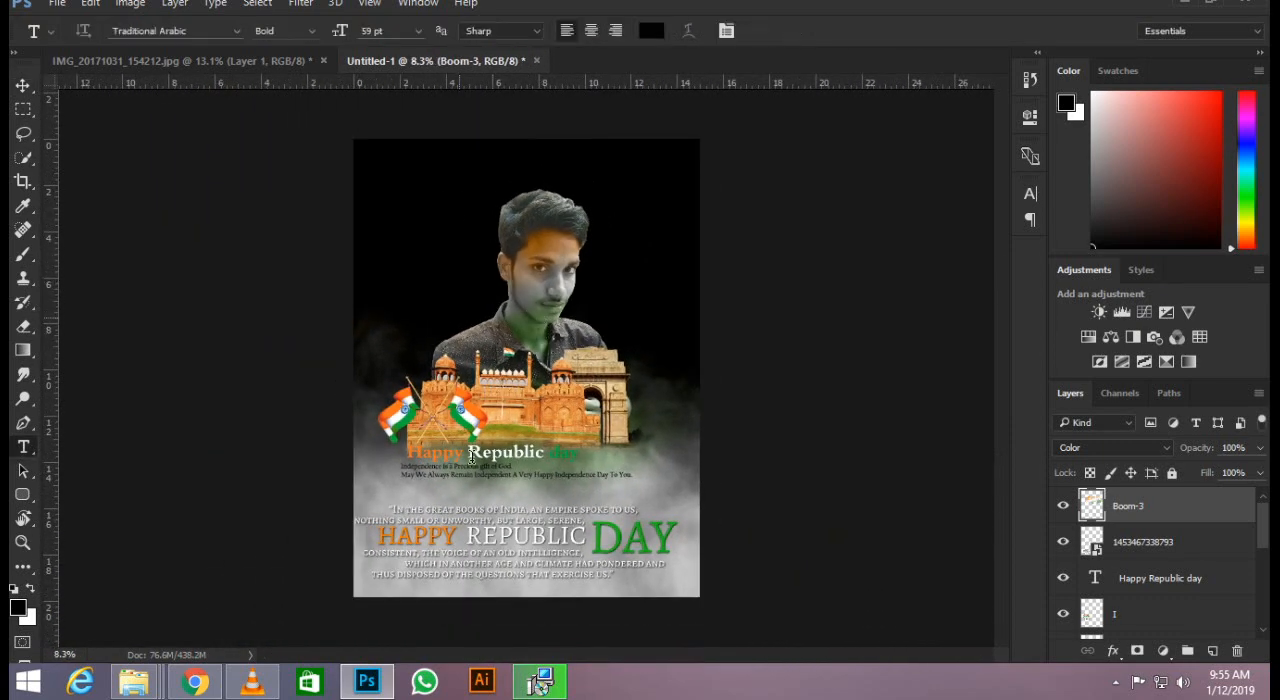
pyautogui.click(390, 497)
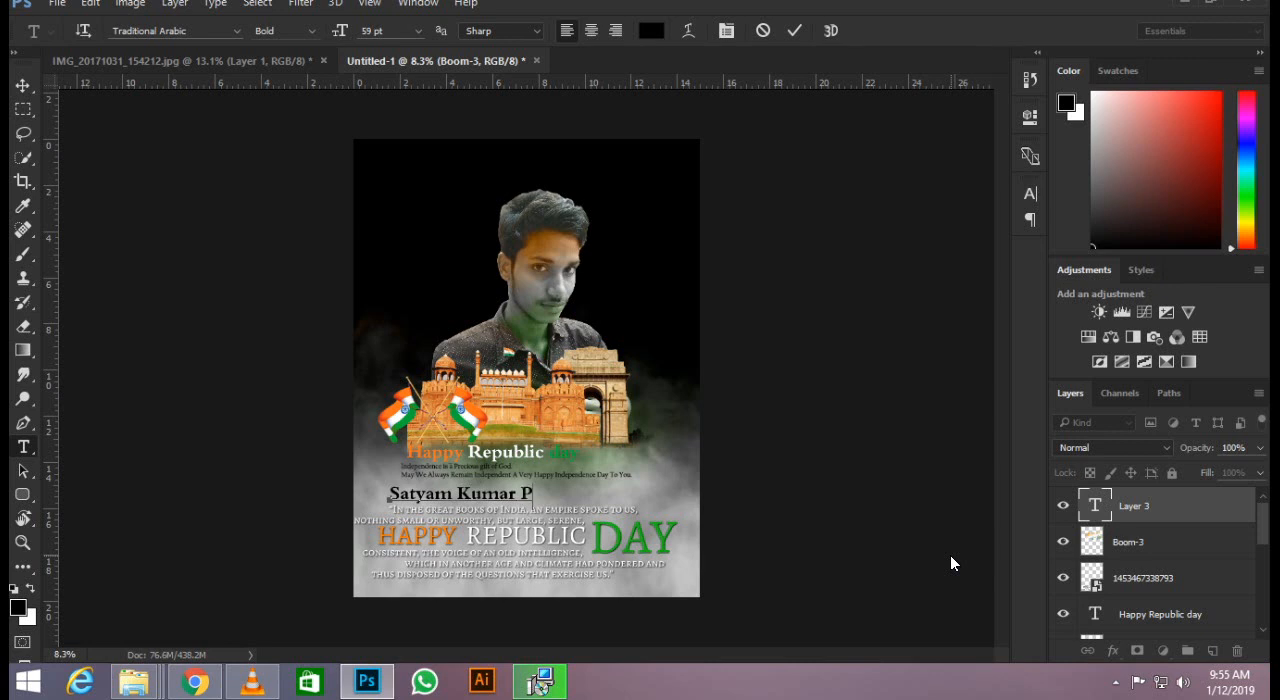
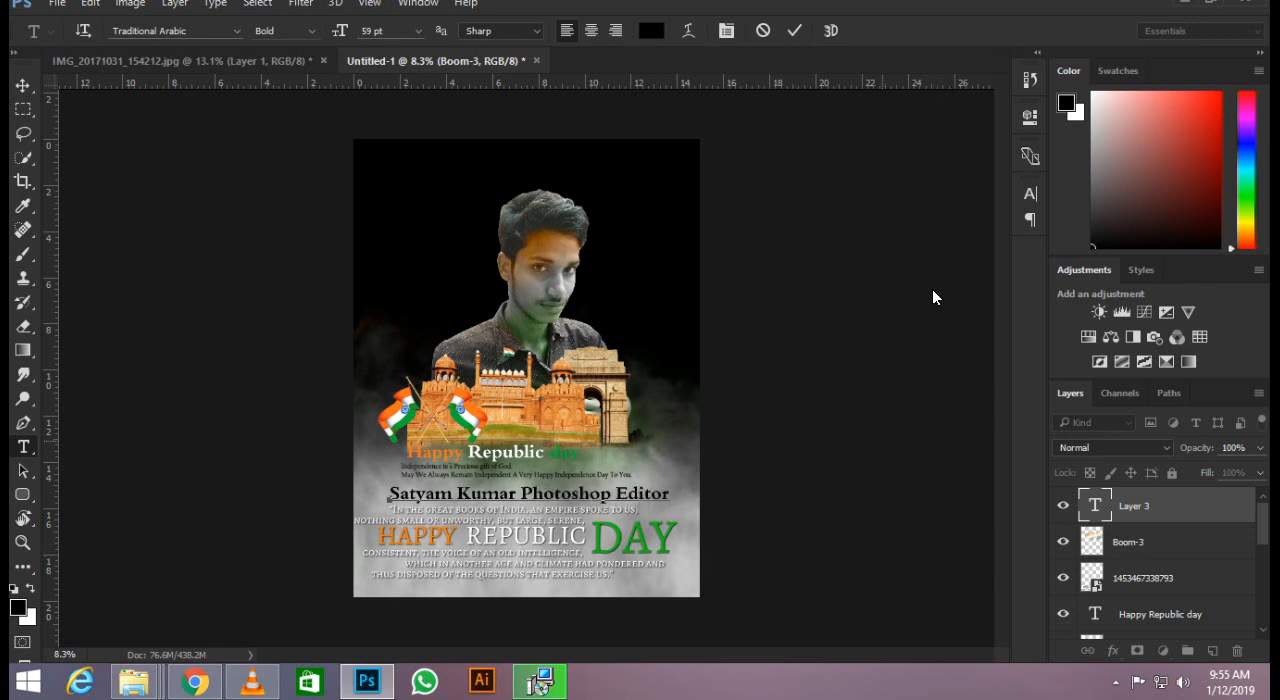
pyautogui.click(795, 30)
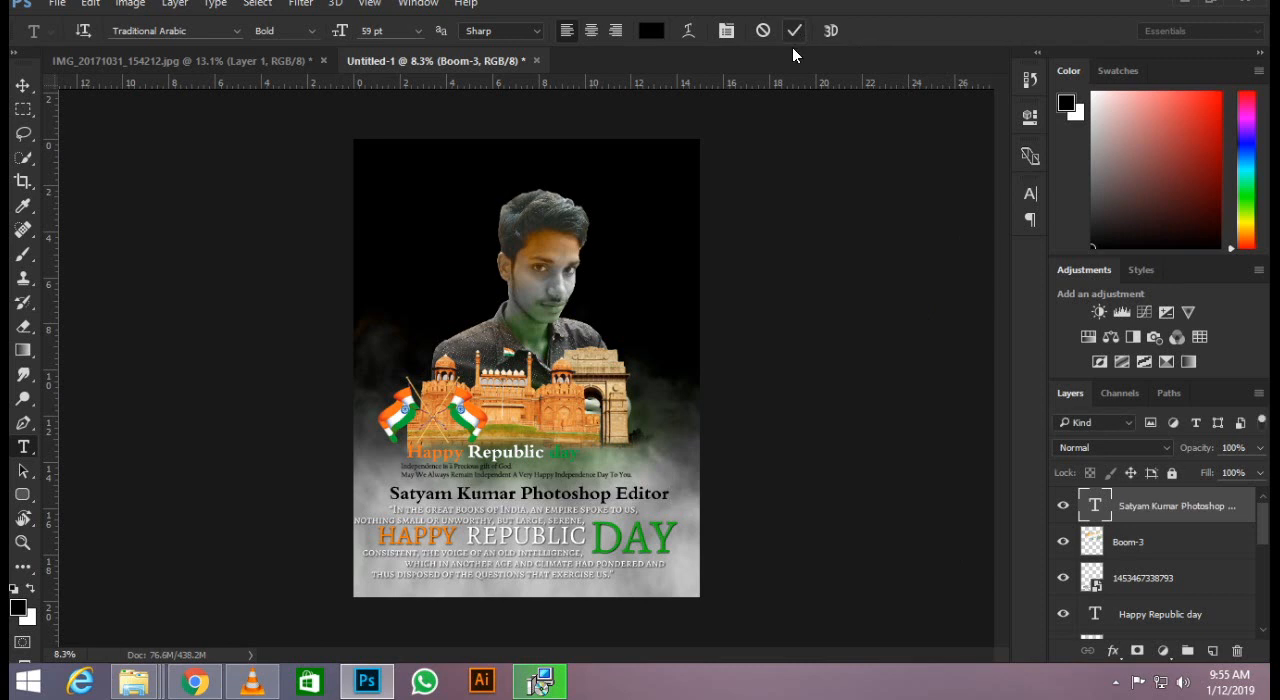
# Nudge the name line slightly left and up above the quote.
pyautogui.click(20, 92)
pyautogui.hotkey('shift', 'Left')
pyautogui.hotkey('shift', 'Left')
pyautogui.hotkey('shift', 'Left')
pyautogui.hotkey('shift', 'Left')
pyautogui.hotkey('shift', 'Left')
pyautogui.hotkey('shift', 'Left')
pyautogui.hotkey('shift', 'Left')
pyautogui.hotkey('shift', 'Left')
pyautogui.hotkey('shift', 'Up')
pyautogui.hotkey('shift', 'Up')
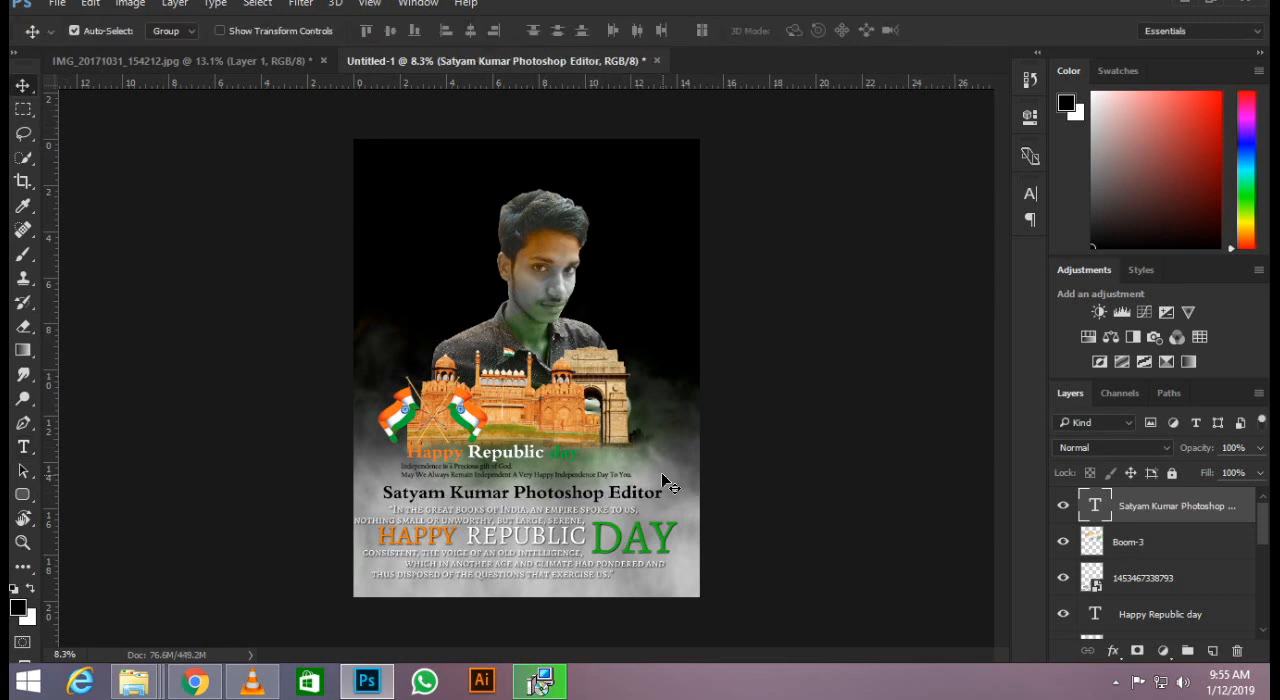
# Try different fonts on the name line, settling on Vijaya Bold, and enlarge it to 71 pt.
pyautogui.press('t')
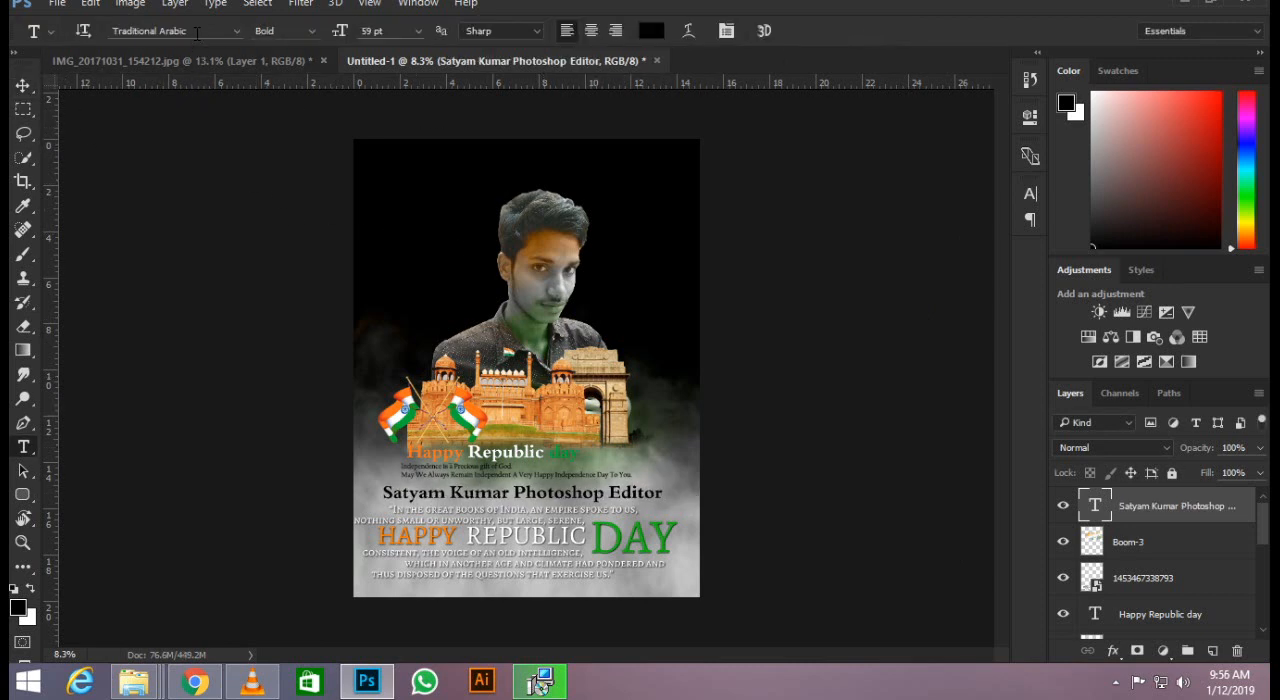
pyautogui.click(197, 33)
pyautogui.press('Down')
pyautogui.press('Down')
pyautogui.press('Down')
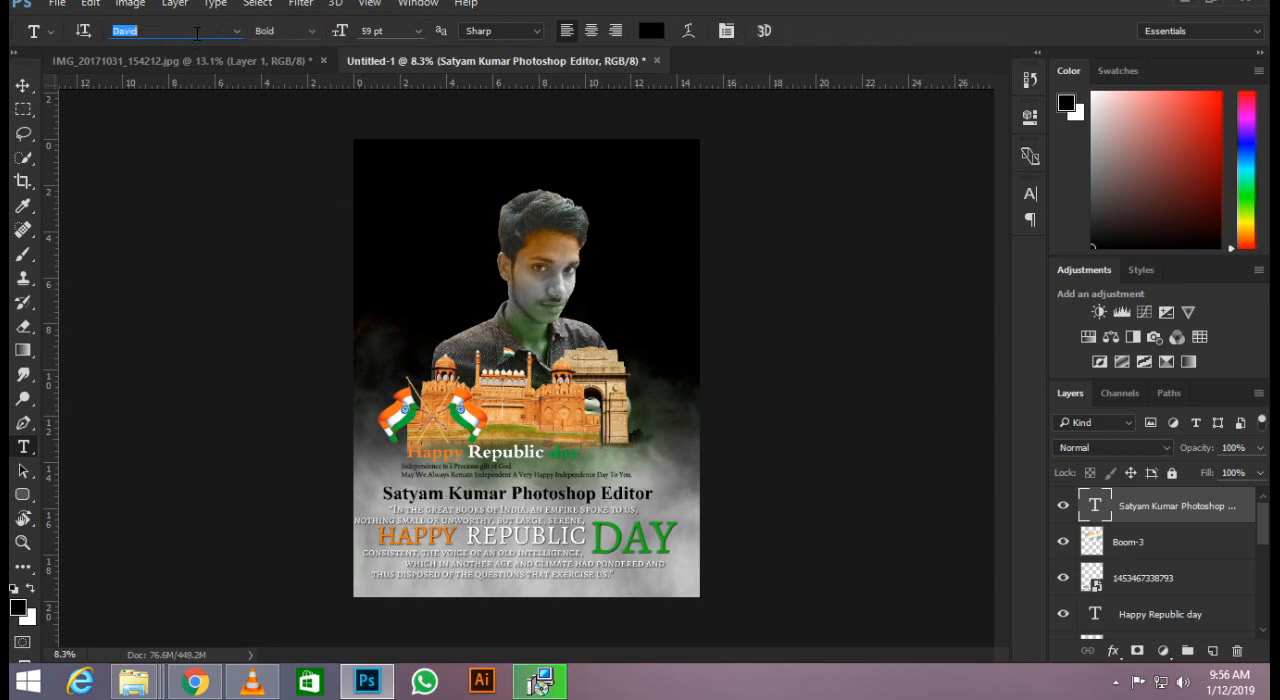
pyautogui.press('Down')
pyautogui.press('Down')
pyautogui.press('Down')
pyautogui.press('Down')
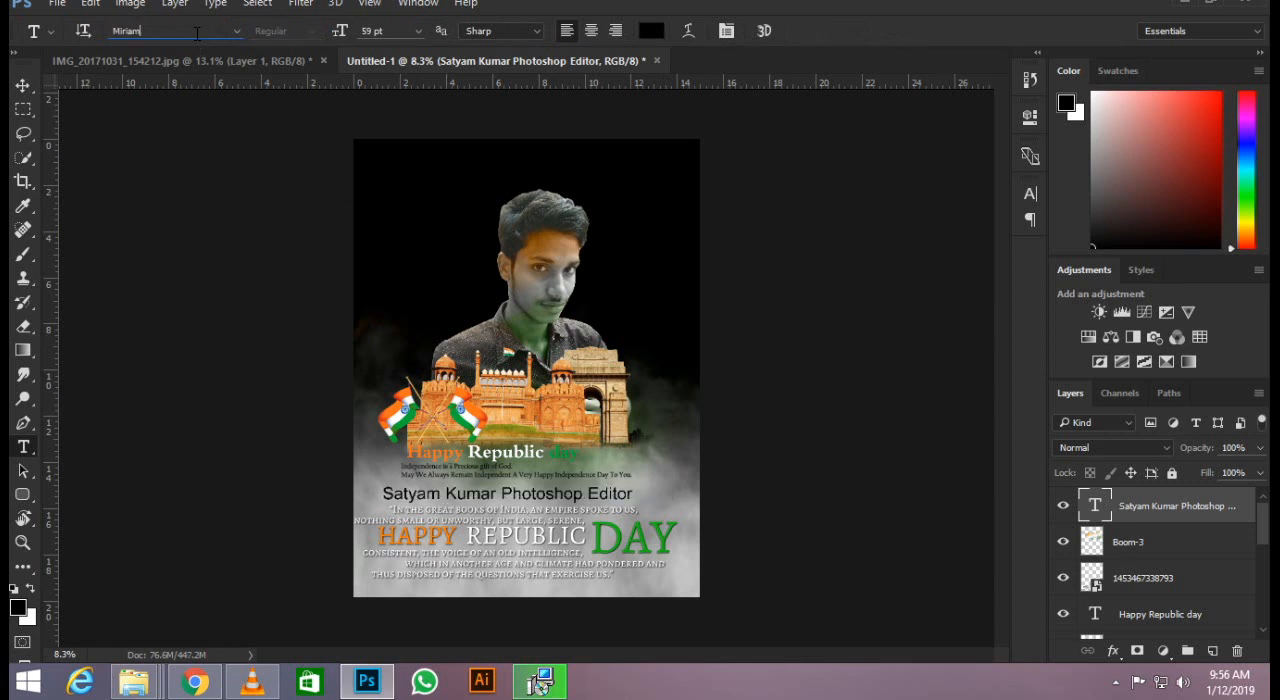
pyautogui.press('Down')
pyautogui.press('Down')
pyautogui.press('Down')
pyautogui.press('Down')
pyautogui.press('Down')
pyautogui.press('Down')
pyautogui.press('Down')
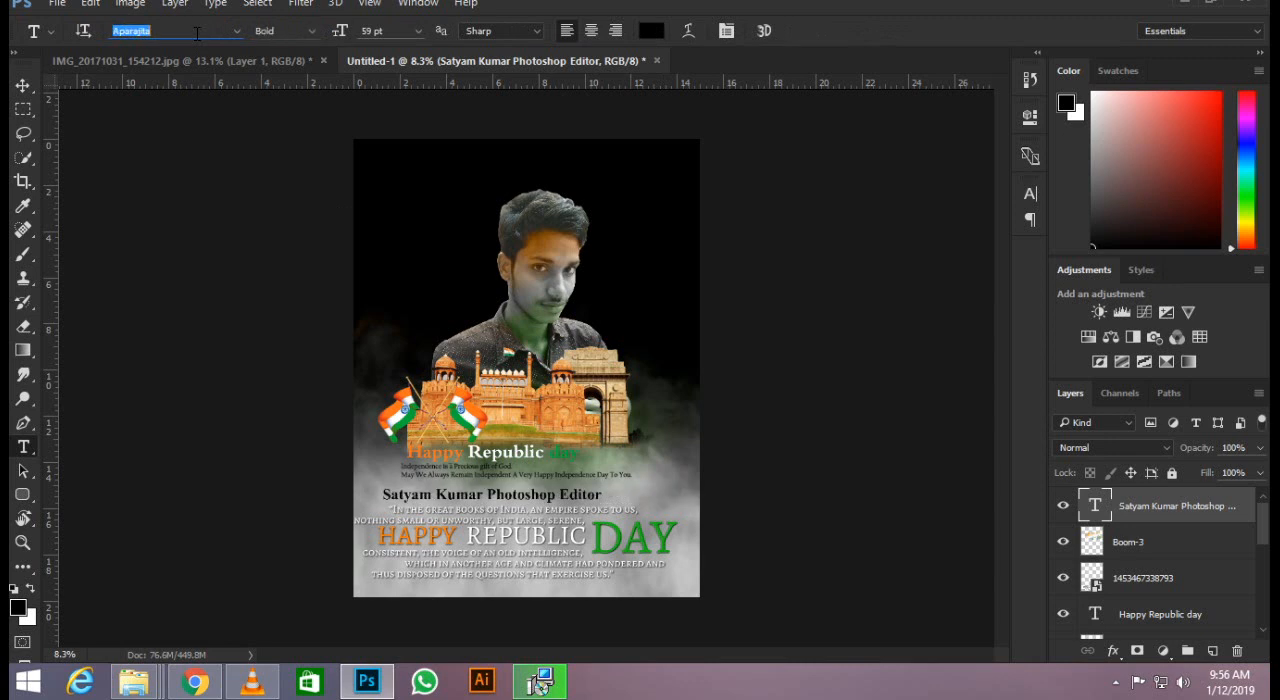
pyautogui.press('Down')
pyautogui.press('Down')
pyautogui.press('Down')
pyautogui.press('Down')
pyautogui.press('Down')
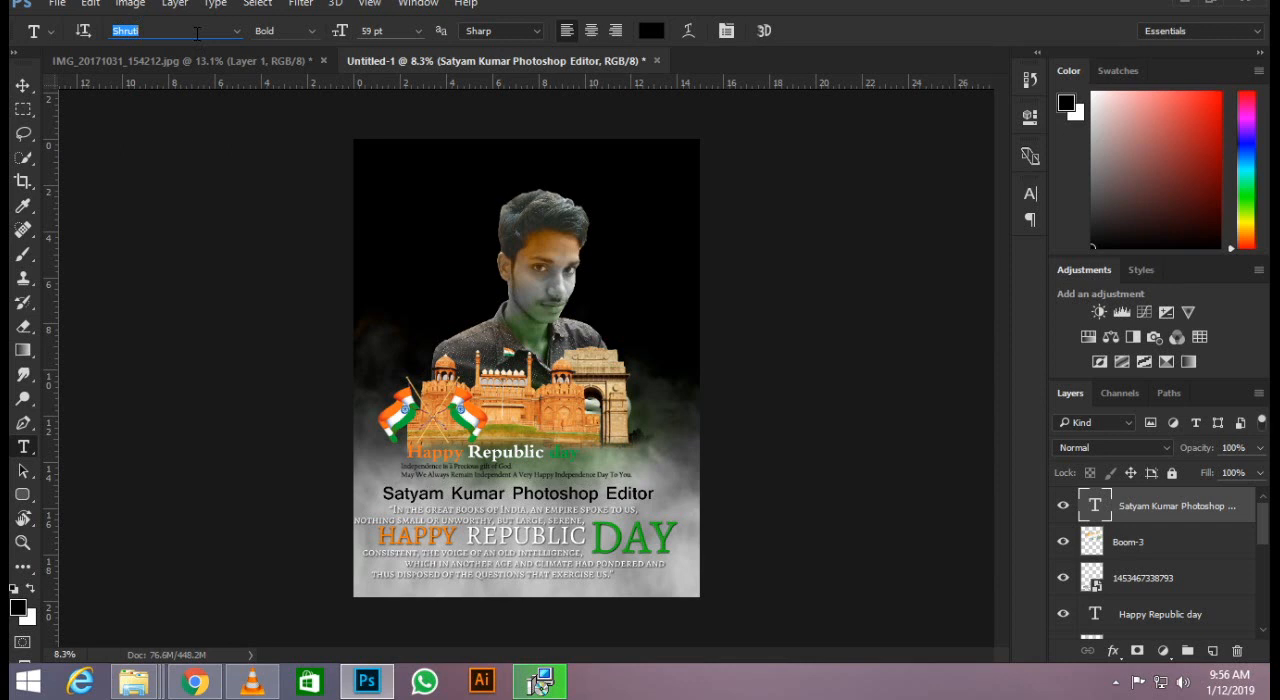
pyautogui.press('Down')
pyautogui.press('Down')
pyautogui.press('Down')
pyautogui.press('Down')
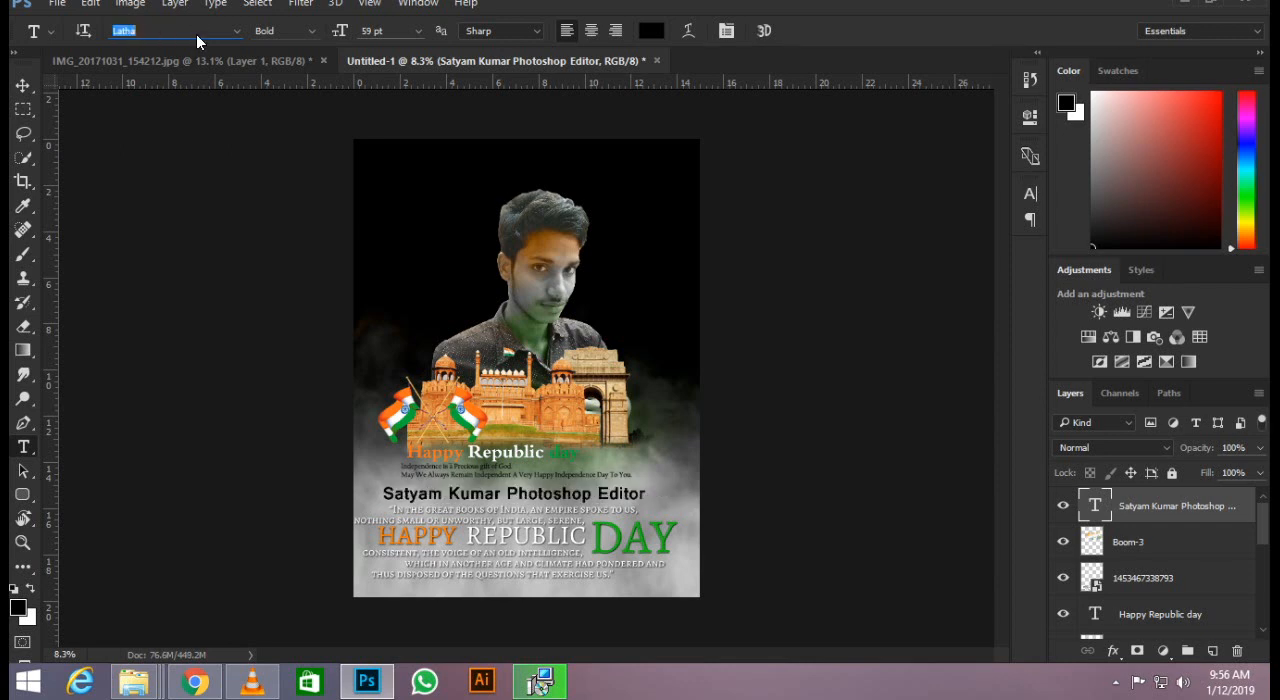
pyautogui.press('Down')
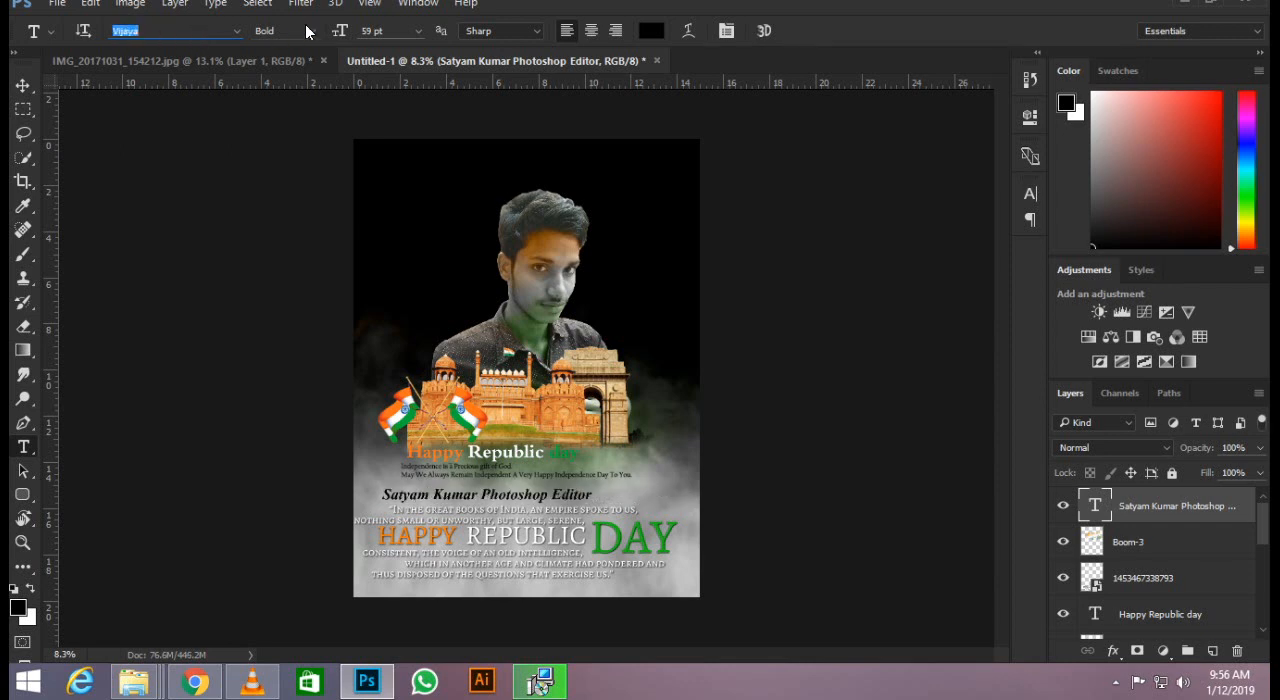
pyautogui.moveTo(338, 31); pyautogui.dragTo(349, 28)
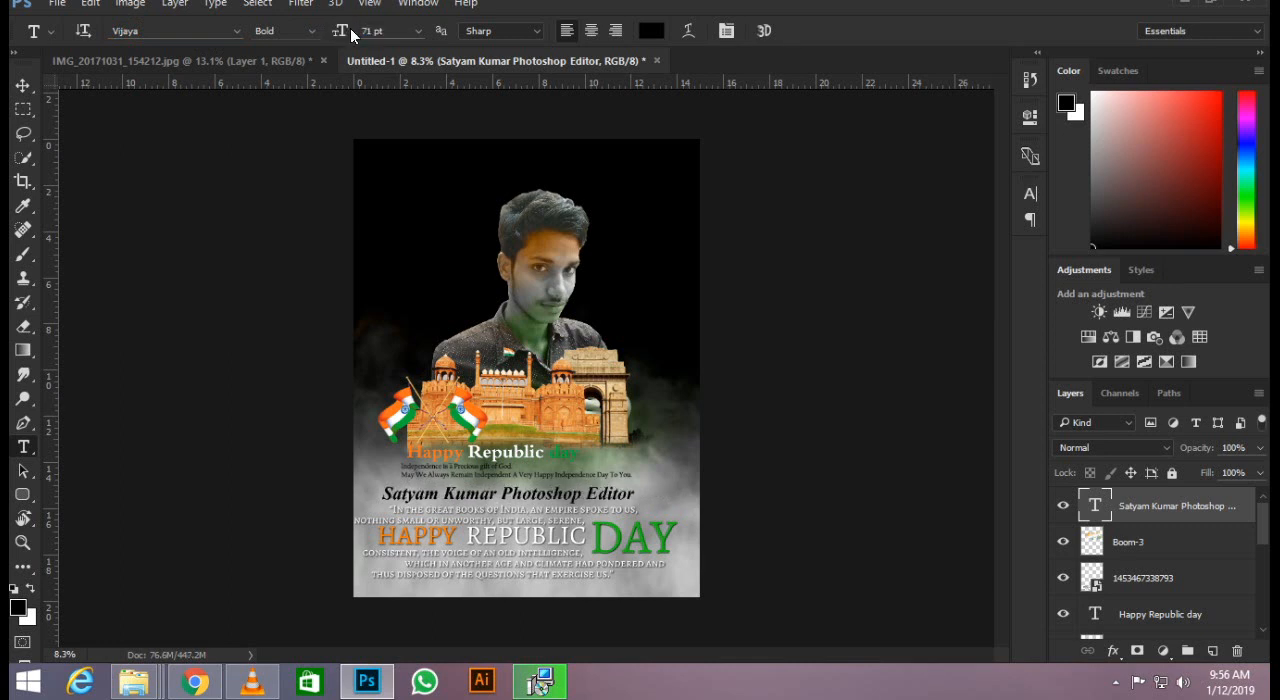
# Nudge the enlarged name line right to centre it above the quote.
pyautogui.click(23, 86)
pyautogui.press('Right')
pyautogui.press('Right')
pyautogui.press('Right')
pyautogui.press('Right')
pyautogui.press('Right')
pyautogui.press('Right')
pyautogui.press('Right')
pyautogui.press('Right')
pyautogui.press('Right')
pyautogui.press('Right')
pyautogui.press('Right')
pyautogui.press('Right')
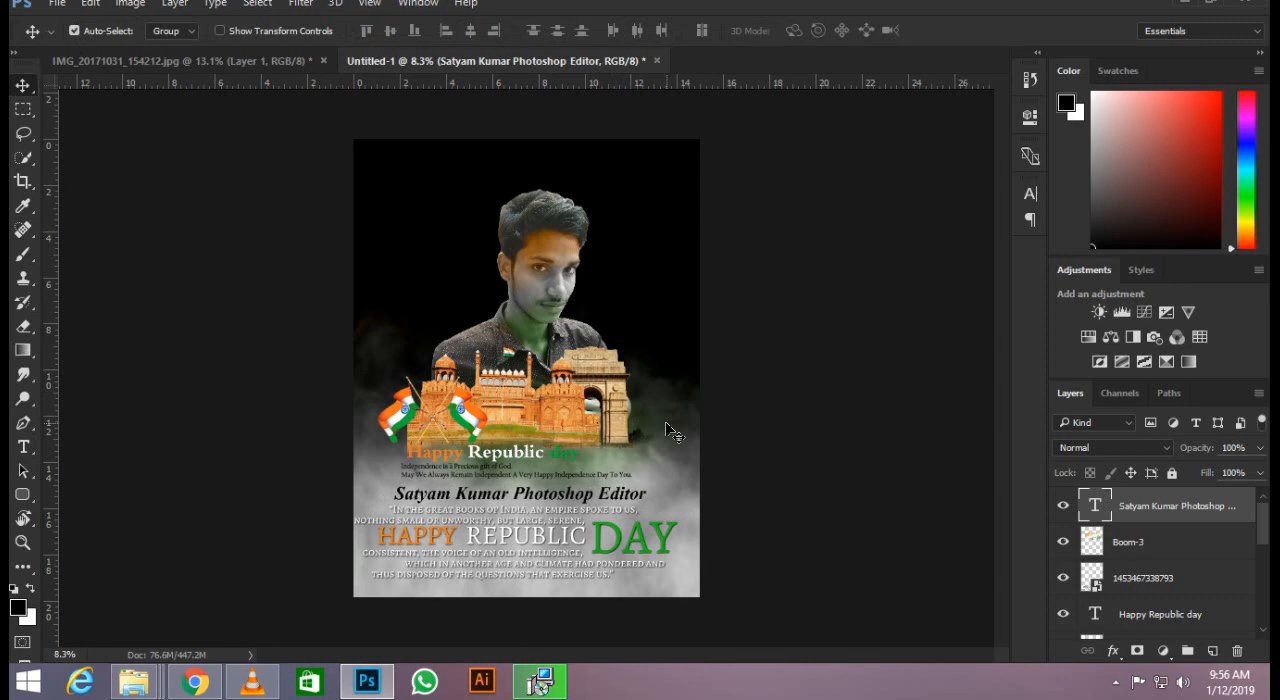
pyautogui.press('Left')
pyautogui.press('Left')
# Examine the poster's overall composition and the portrait up close.
pyautogui.scroll(-3, 665, 421)
pyautogui.scroll(4, 561, 428)
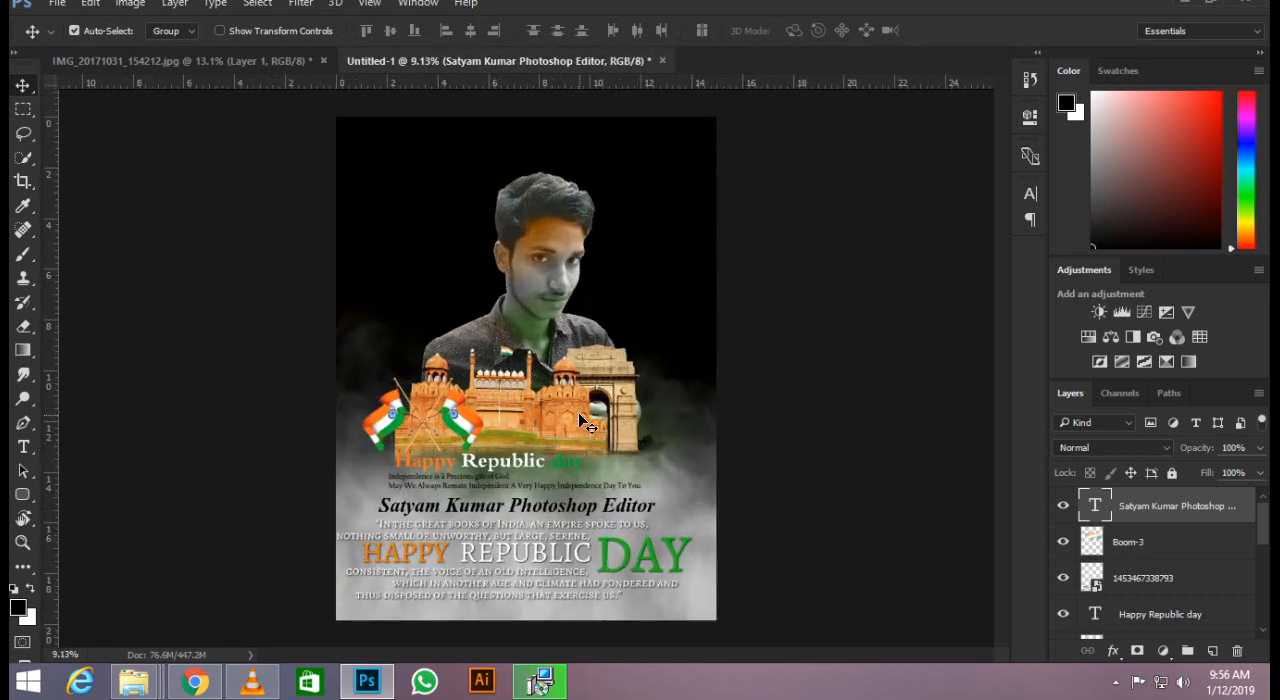
pyautogui.scroll(1, 580, 416)
pyautogui.scroll(-2, 570, 420)
pyautogui.scroll(2, 566, 428)
pyautogui.scroll(-2, 677, 291)
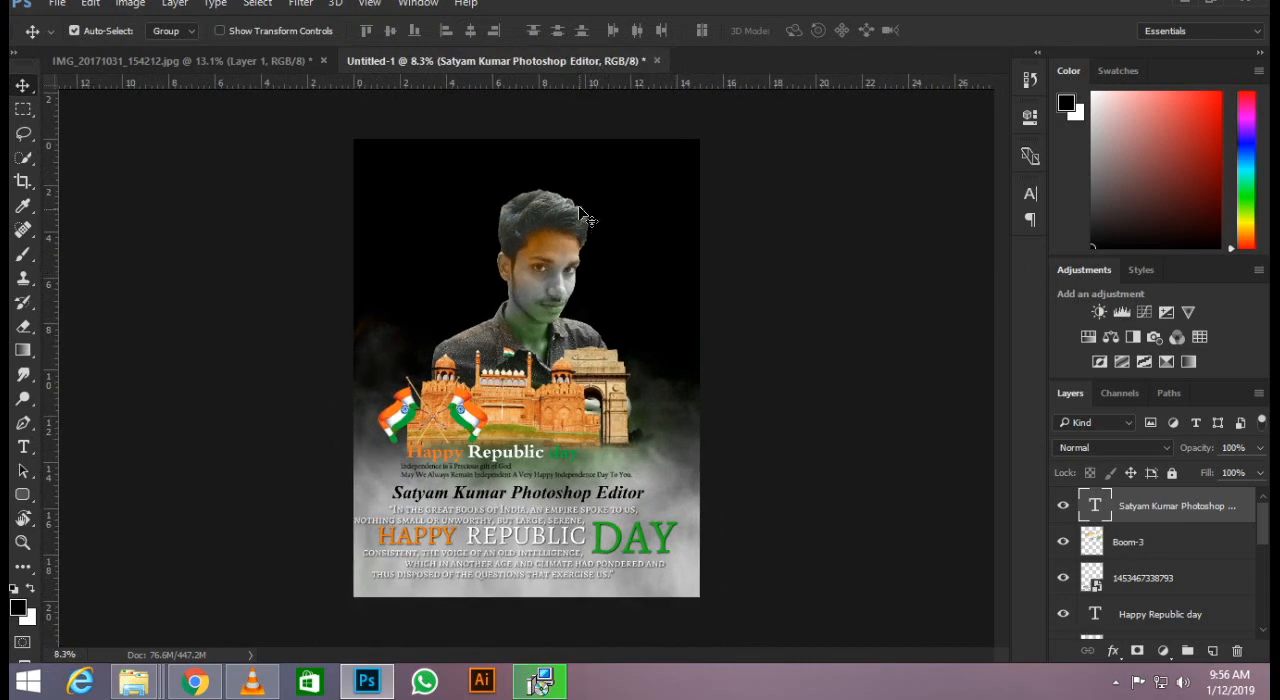
pyautogui.scroll(4, 590, 215)
pyautogui.scroll(2, 617, 196)
pyautogui.scroll(-4, 700, 430)
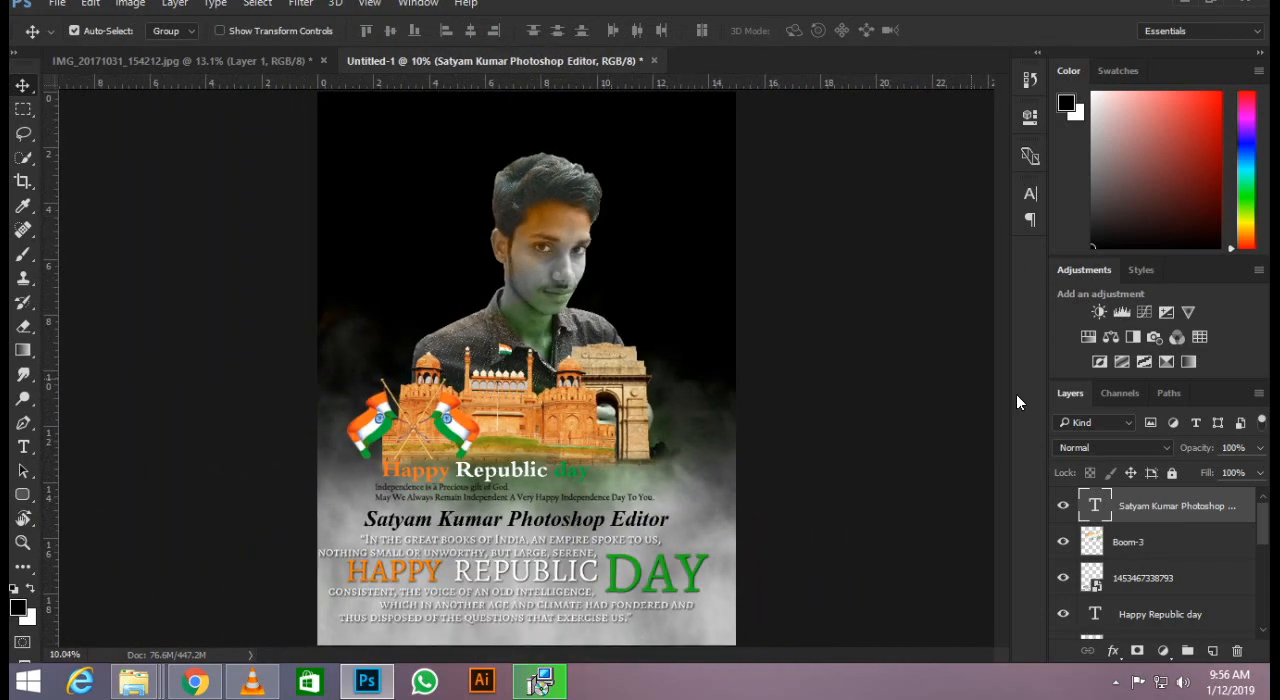
# Erase the rough cutout edge beside the hair and ear on the portrait's Layer 1 with a 100 px eraser.
pyautogui.click(550, 217)
pyautogui.click(550, 188)
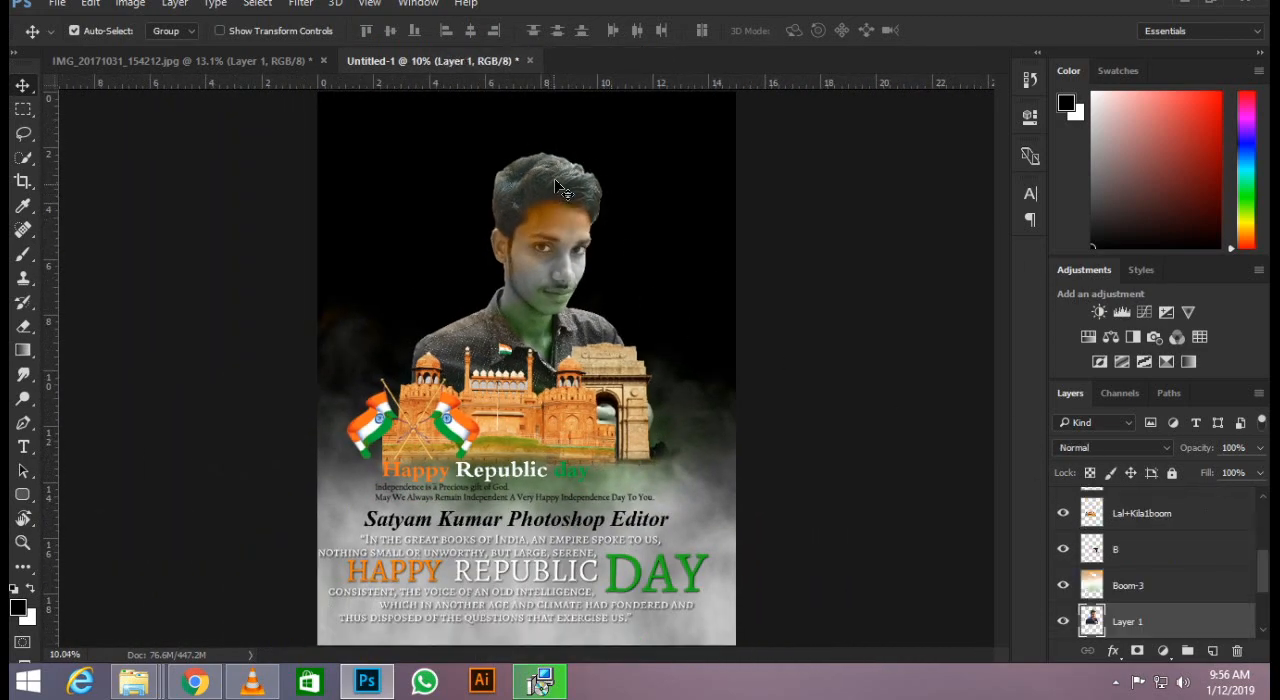
pyautogui.scroll(3, 556, 176)
pyautogui.scroll(2, 558, 182)
pyautogui.press('e')
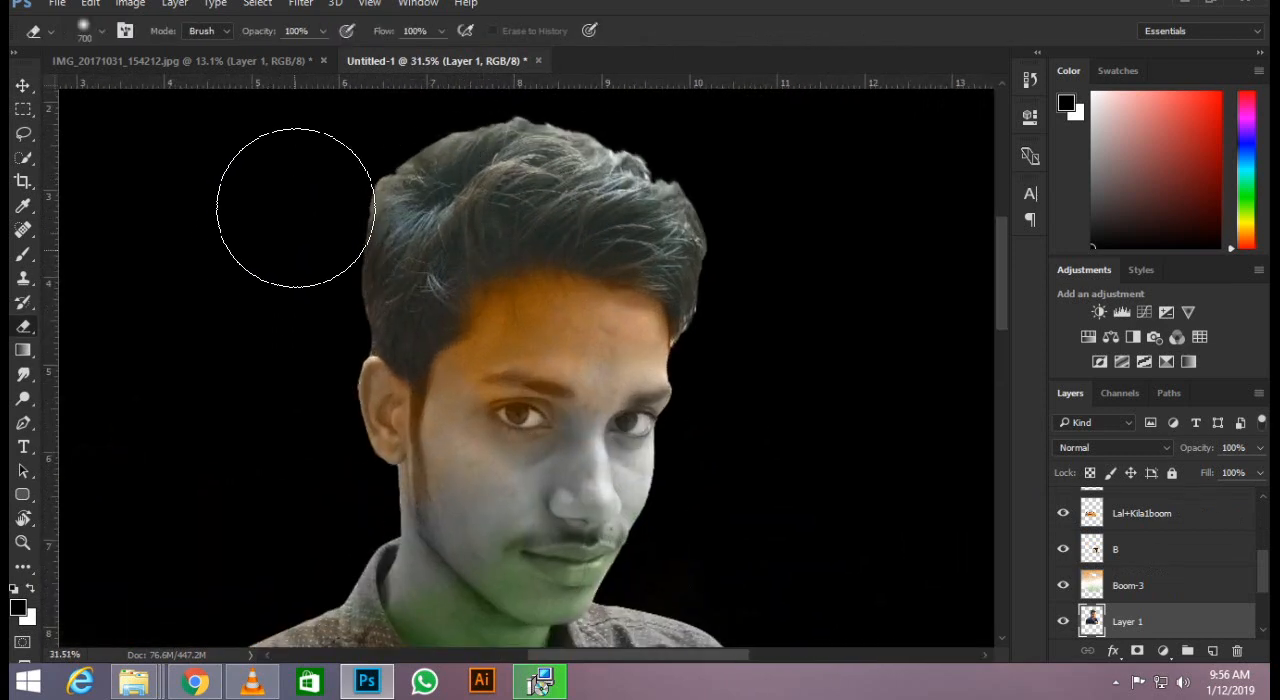
pyautogui.press('[')
pyautogui.press('[')
pyautogui.press('[')
pyautogui.press('[')
pyautogui.press('[')
pyautogui.press('[')
pyautogui.press('[')
pyautogui.press('[')
pyautogui.press('[')
pyautogui.press('[')
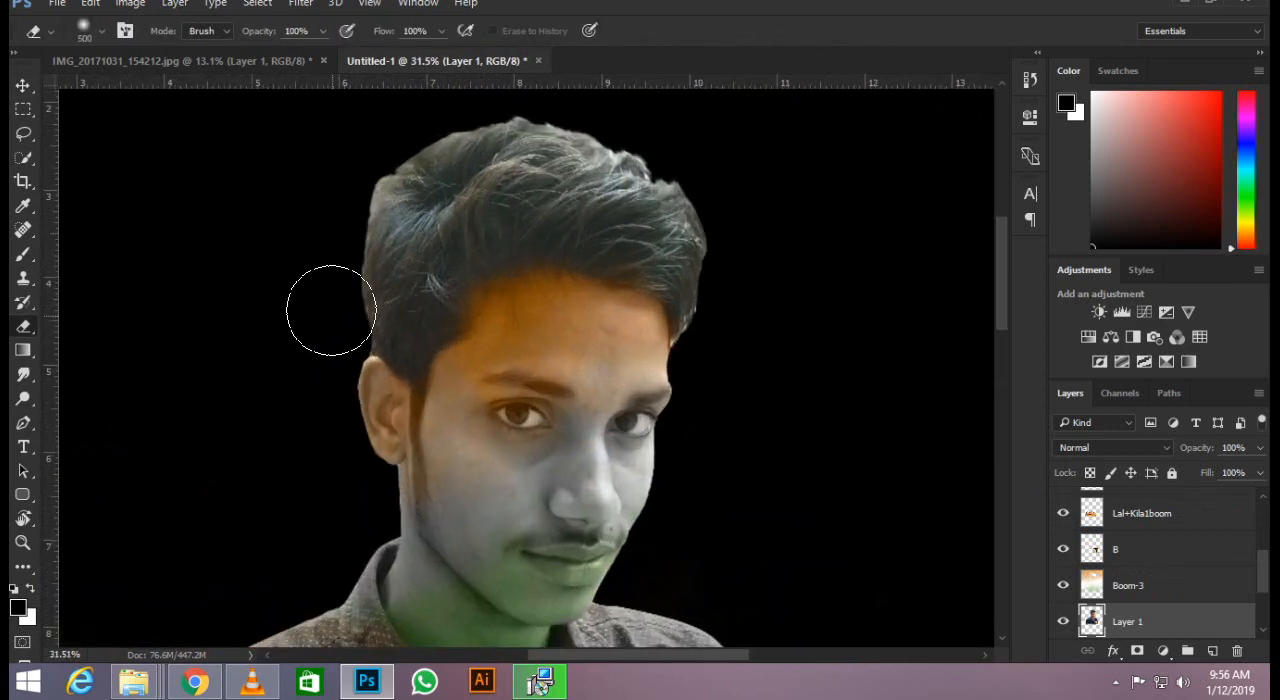
pyautogui.scroll(5, 378, 311)
pyautogui.moveTo(371, 333)
pyautogui.mouseDown()
pyautogui.moveTo(351, 278)
pyautogui.moveTo(359, 163)
pyautogui.mouseUp()
pyautogui.scroll(-3, 411, 281)
pyautogui.scroll(-4, 411, 282)
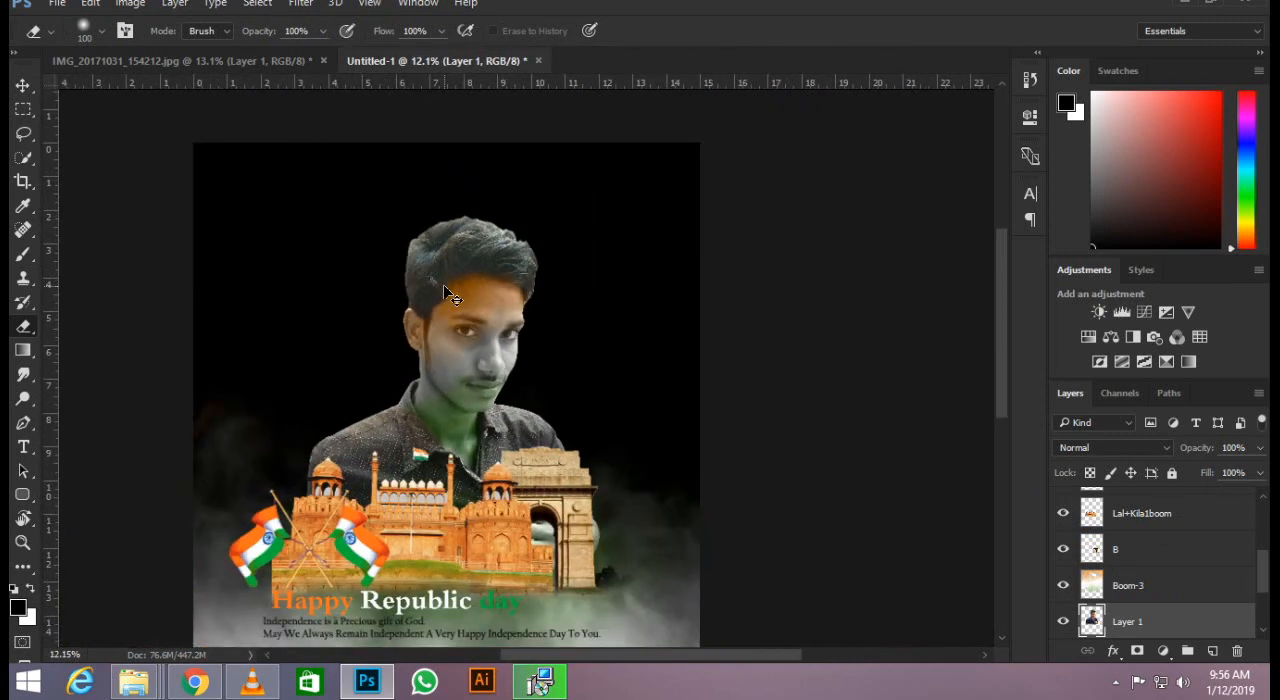
pyautogui.scroll(-2, 443, 284)
pyautogui.scroll(2, 469, 284)
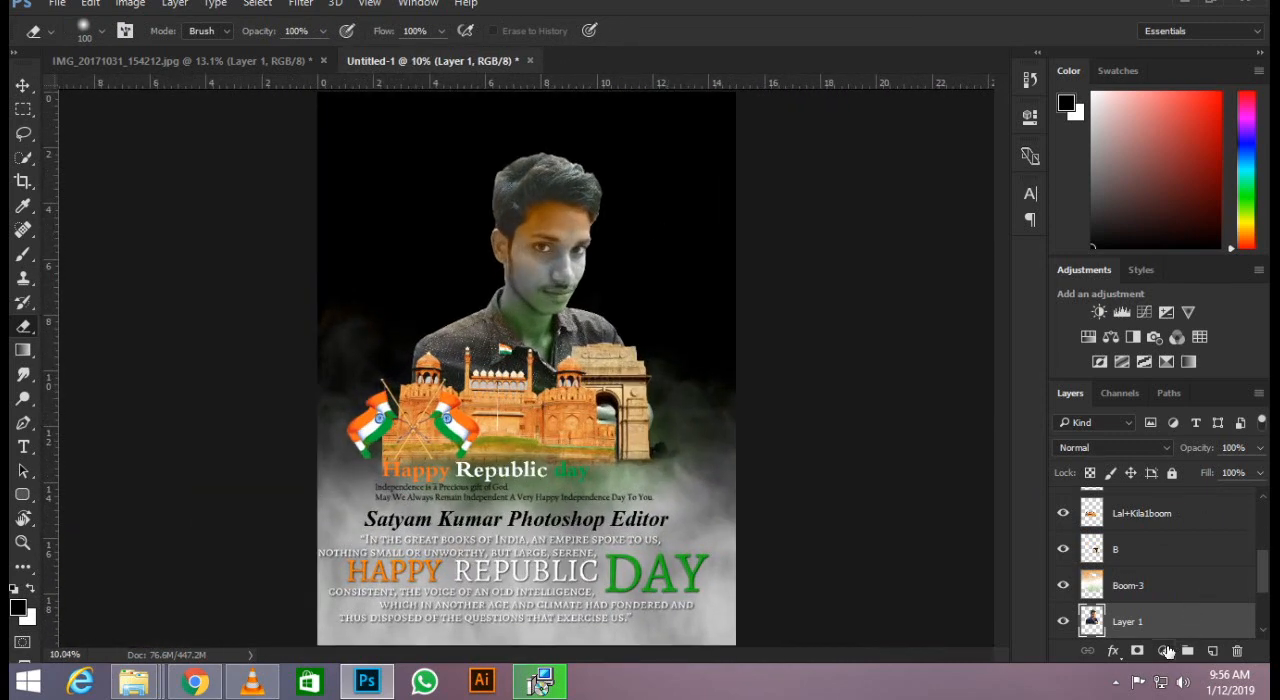
# Add a Color Lookup adjustment layer above the name line text layer at the top of the layer stack.
pyautogui.scroll(4, 1180, 556)
pyautogui.click(1179, 516)
pyautogui.click(1163, 651)
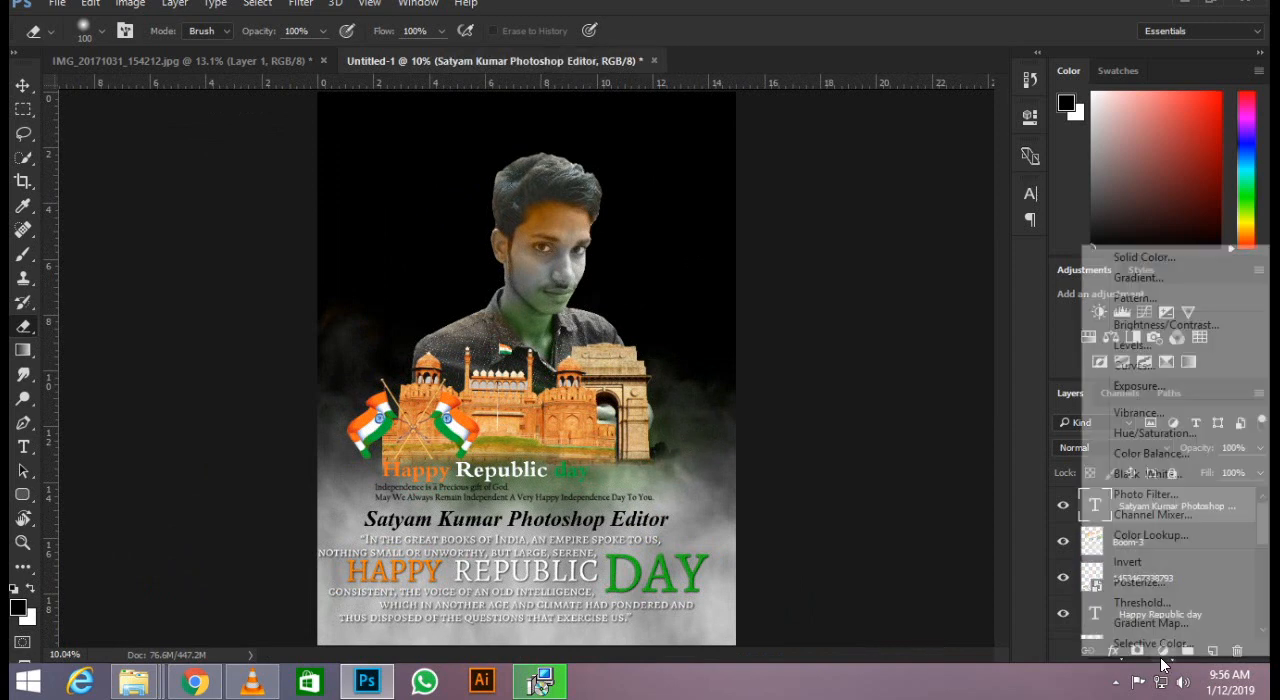
pyautogui.click(1150, 535)
# Try several 3DLUT files on the Color Lookup layer, including Crisp_Warm and Crisp_Winter, settling on DropBlues.3DL.
pyautogui.click(892, 170)
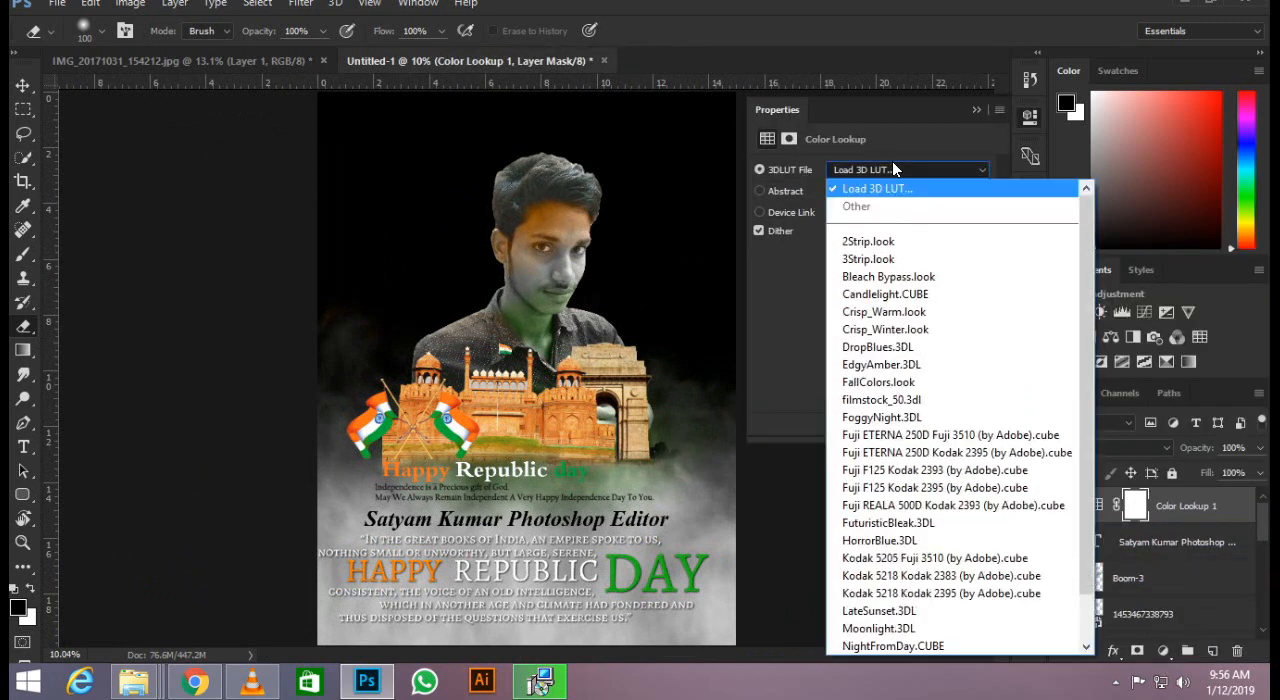
pyautogui.click(893, 167)
pyautogui.press('Down')
pyautogui.press('Down')
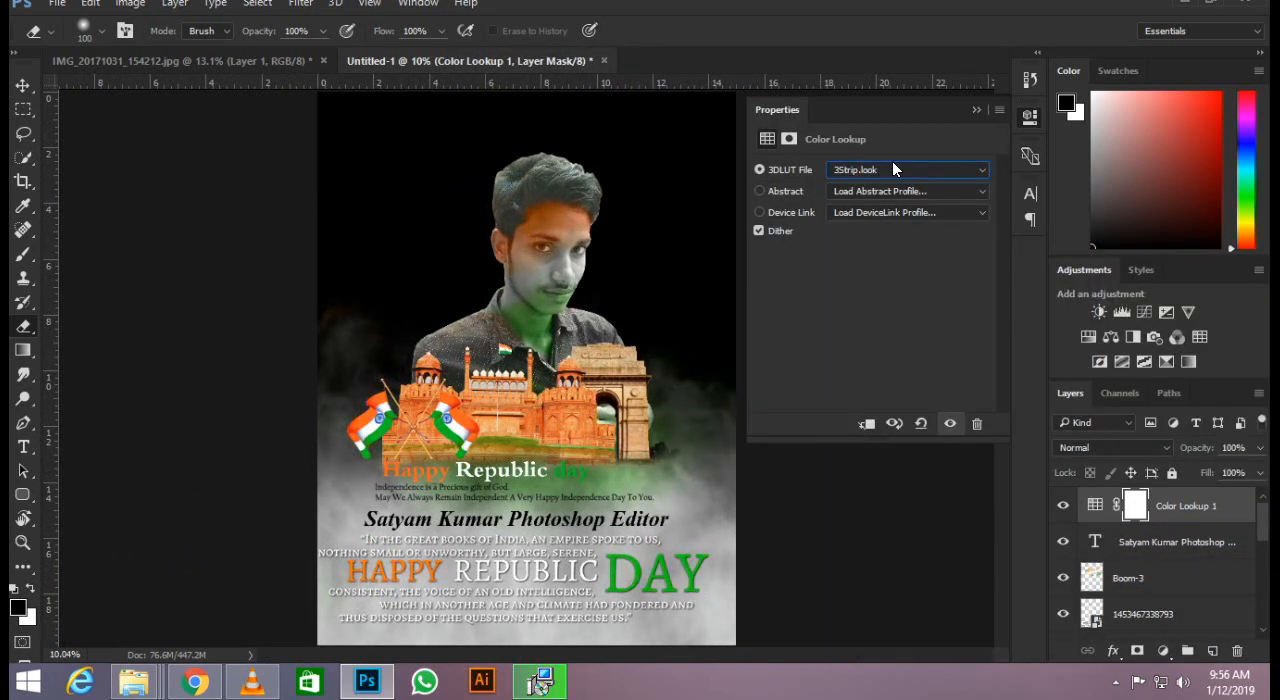
pyautogui.press('Down')
pyautogui.press('Up')
pyautogui.press('Down')
pyautogui.press('Down')
pyautogui.press('Down')
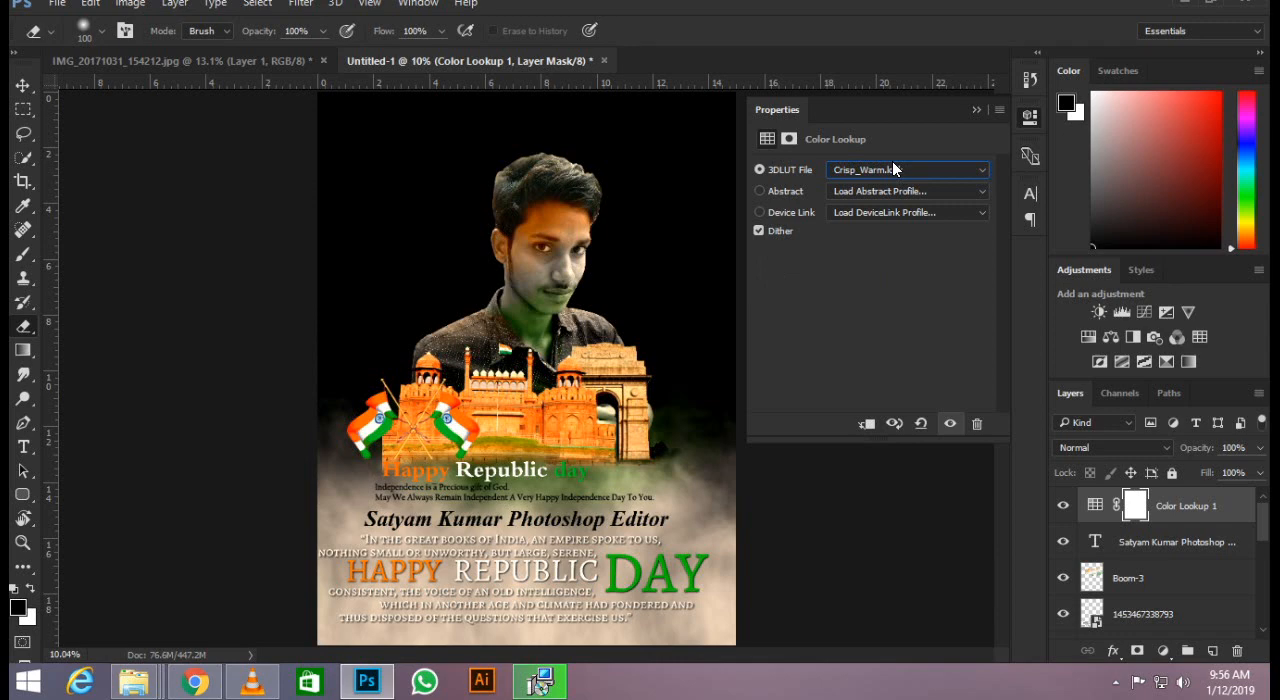
pyautogui.press('Down')
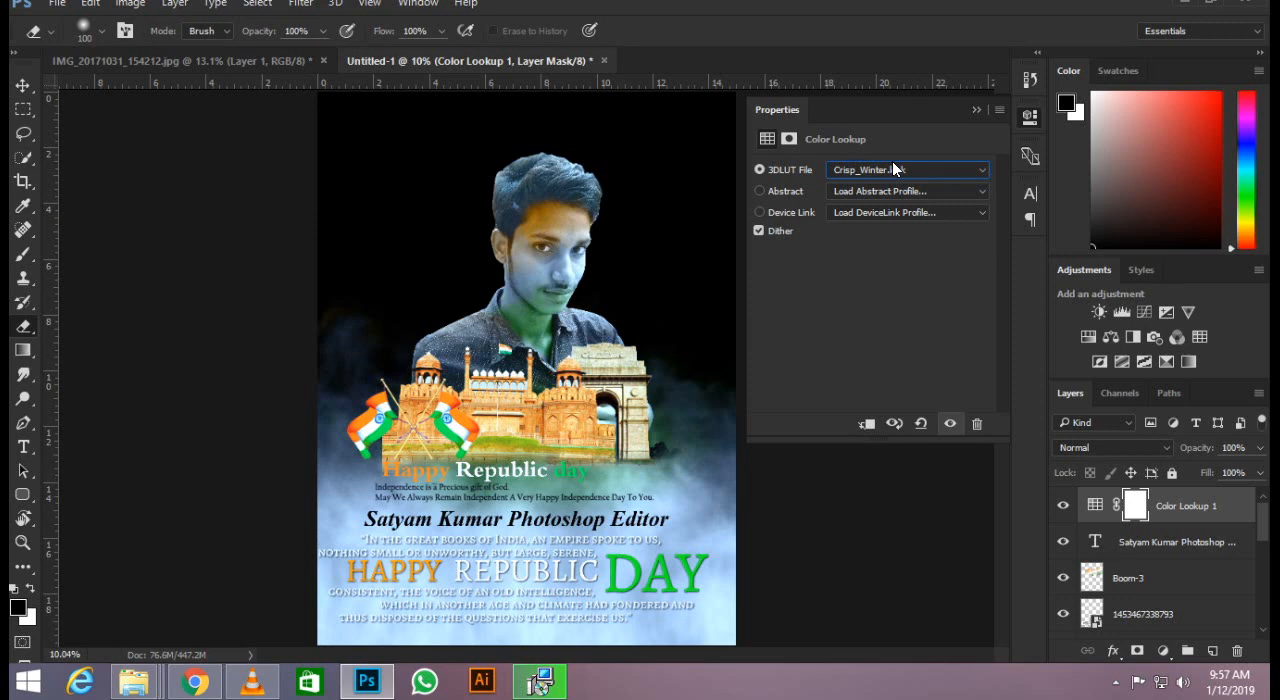
pyautogui.press('Down')
pyautogui.press('Down')
pyautogui.press('Up')
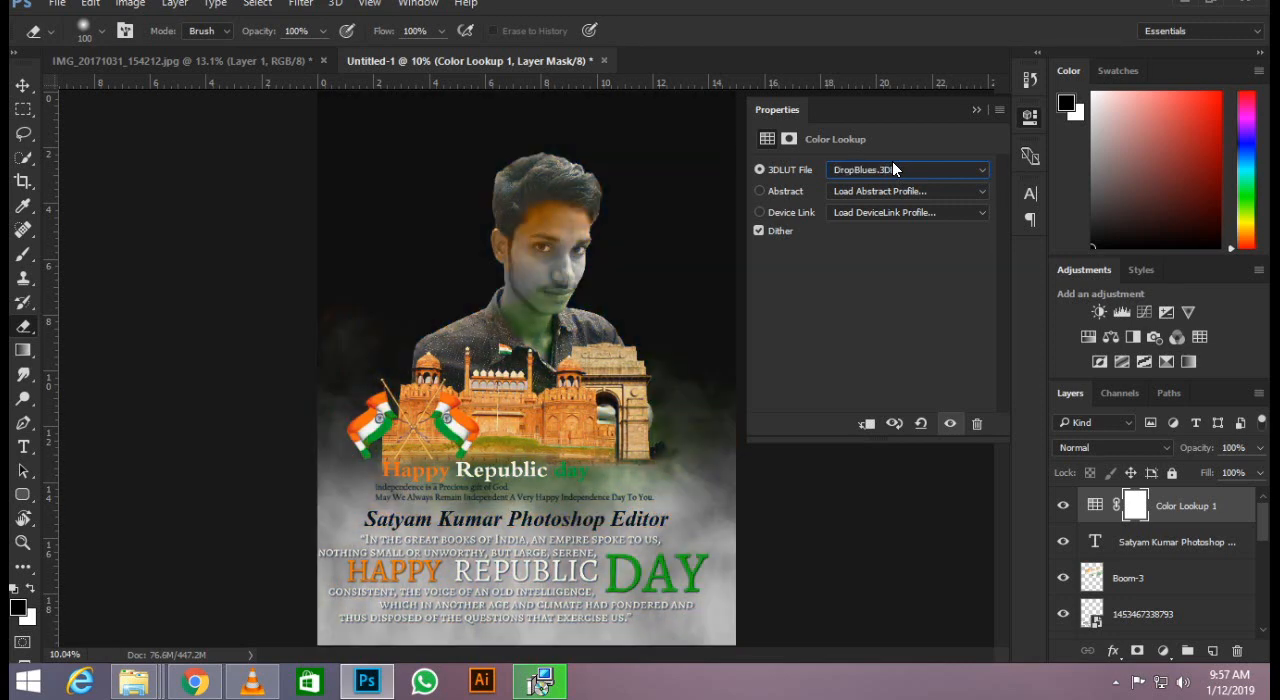
pyautogui.click(976, 113)
pyautogui.scroll(-5, 668, 298)
pyautogui.scroll(3, 646, 337)
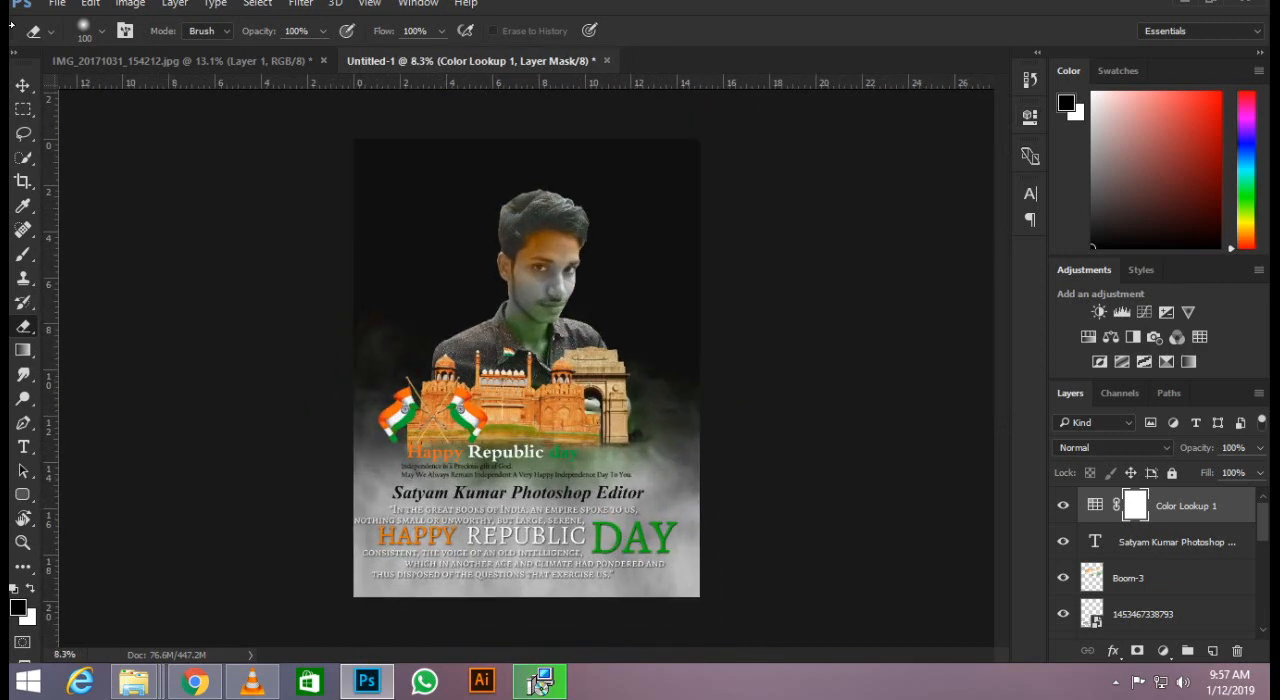
# Add a Color Balance adjustment layer above the Color Lookup layer and shift its midtones to Magenta-Green +11 and Yellow-Blue +28.
pyautogui.click(22, 86)
pyautogui.scroll(1, 541, 255)
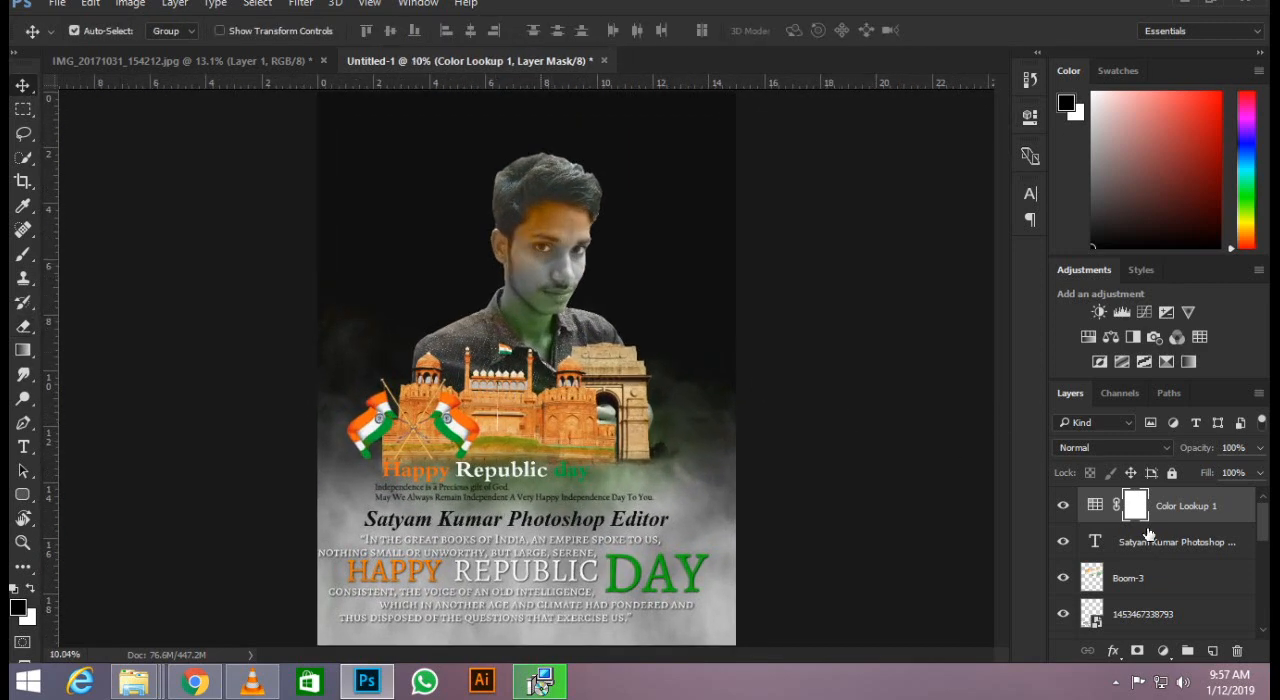
pyautogui.click(1163, 652)
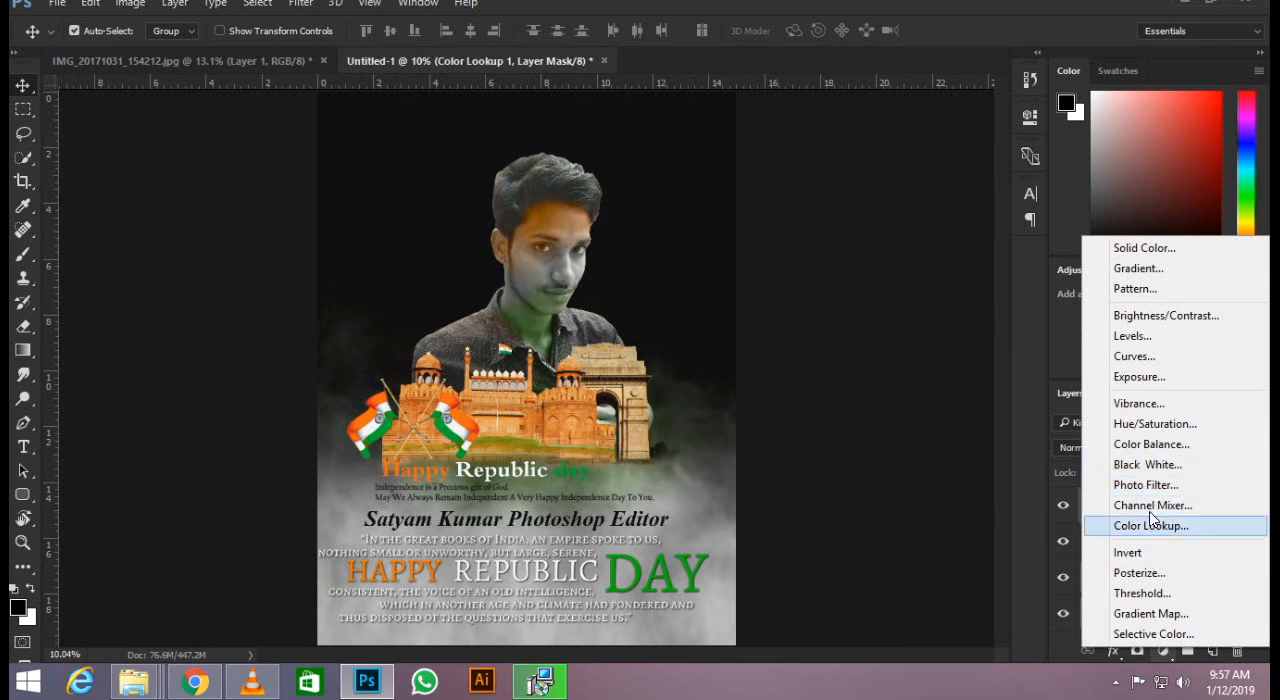
pyautogui.click(1139, 447)
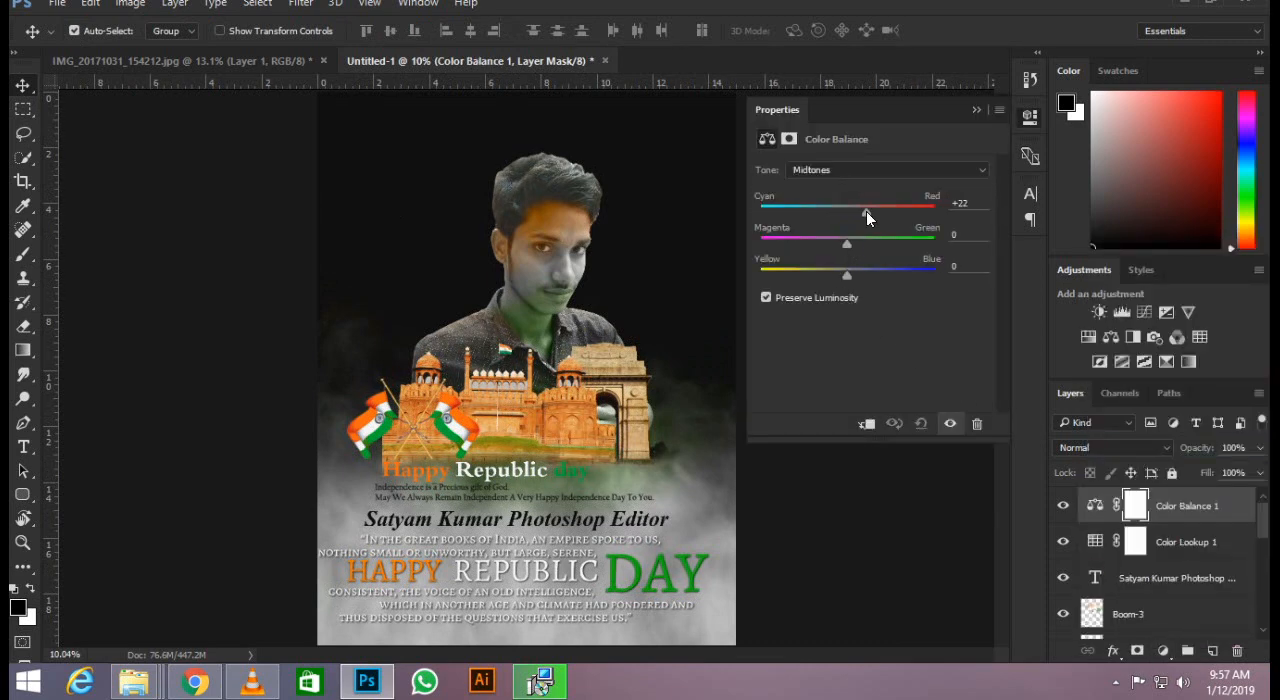
pyautogui.moveTo(866, 211); pyautogui.dragTo(871, 272)
# Set the Color Balance highlights to Cyan-Red -7, Magenta-Green -2 and Yellow-Blue -12, and check the graded poster.
pyautogui.click(877, 172)
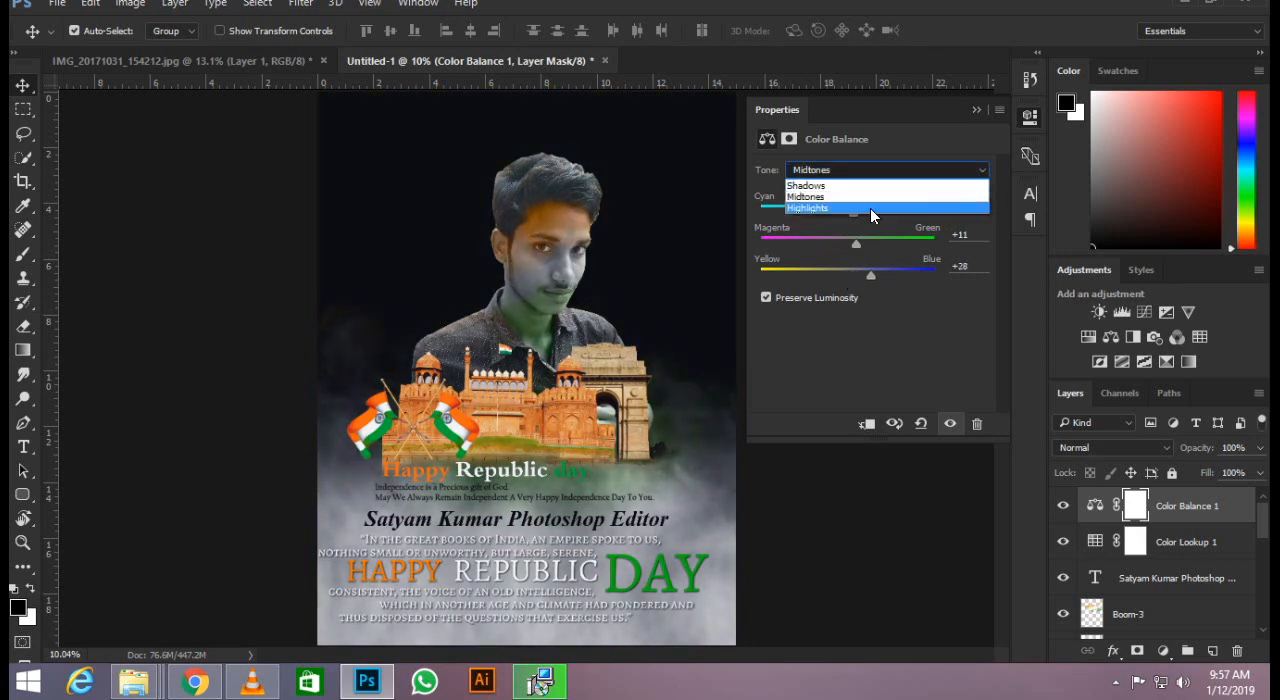
pyautogui.click(870, 206)
pyautogui.moveTo(838, 207); pyautogui.dragTo(898, 274)
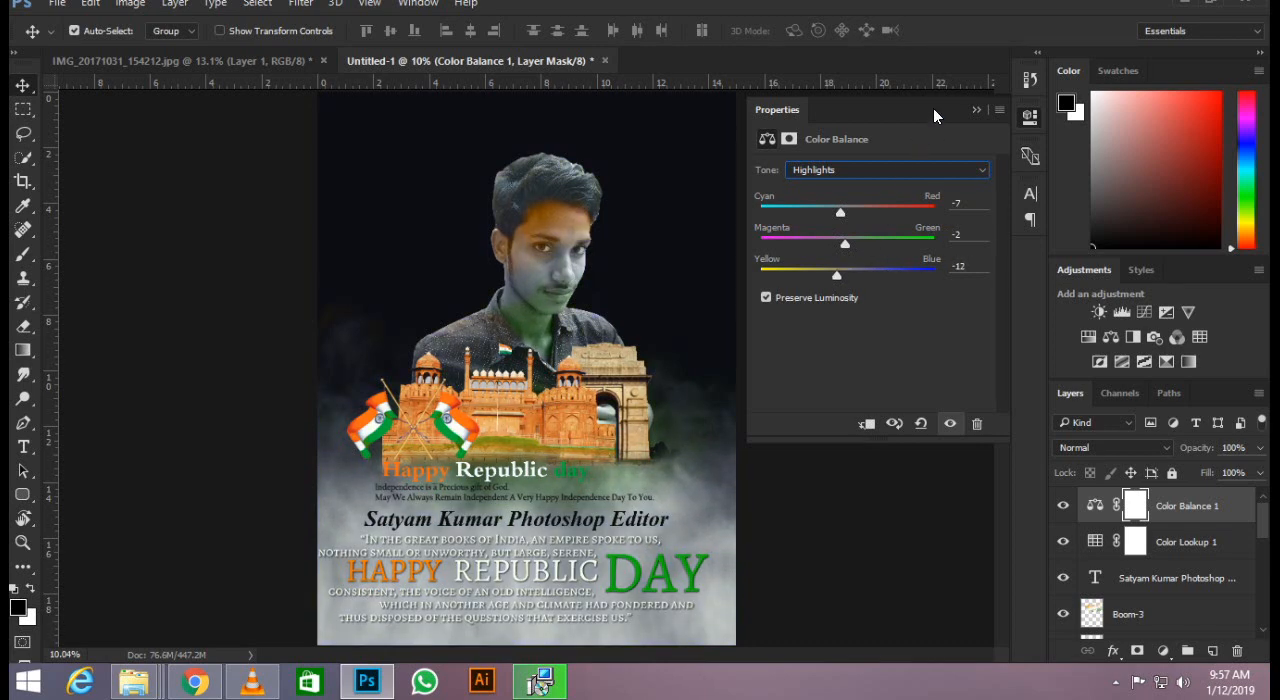
pyautogui.click(979, 108)
pyautogui.hotkey('ctrl', '-')
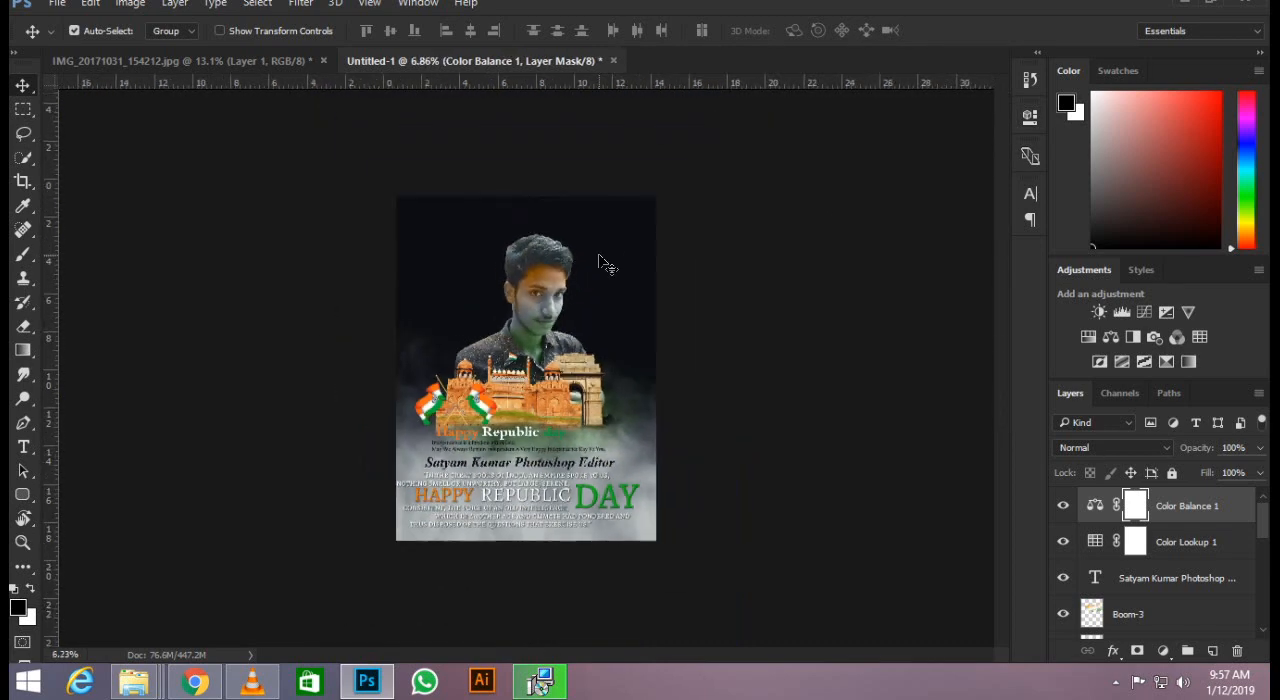
pyautogui.hotkey('ctrl', '+')
pyautogui.scroll(4, 572, 268)
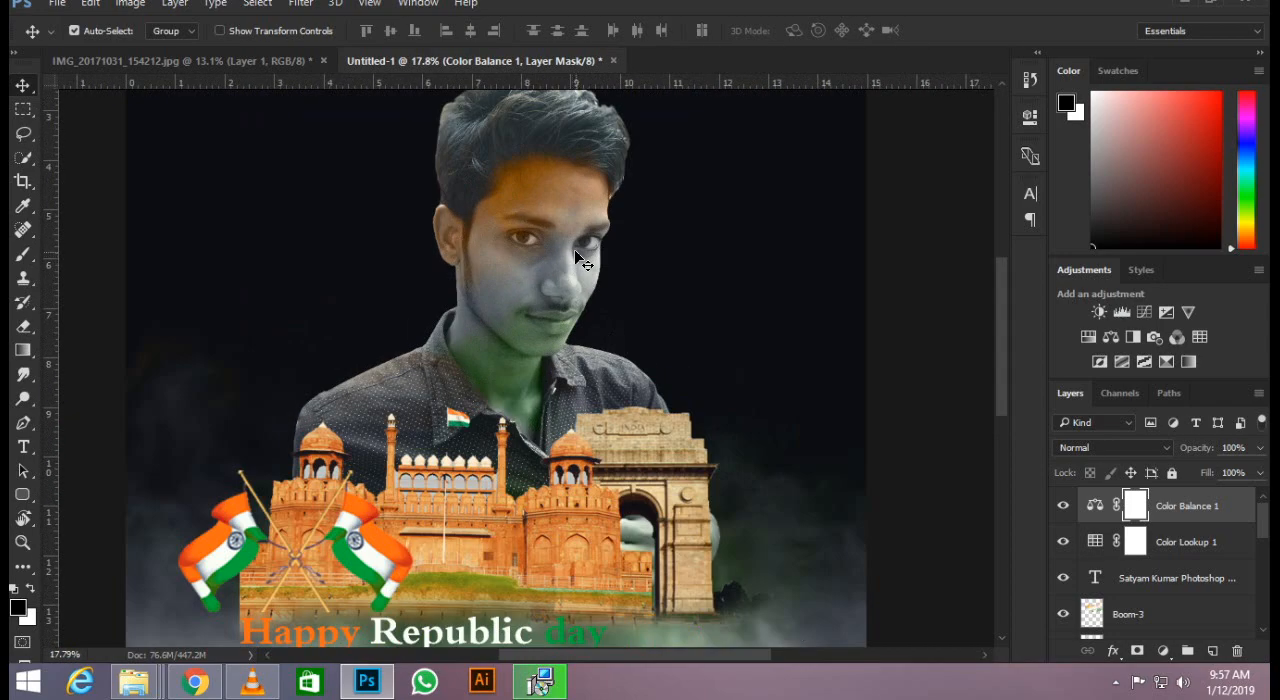
pyautogui.scroll(-6, 574, 262)
pyautogui.scroll(2, 576, 251)
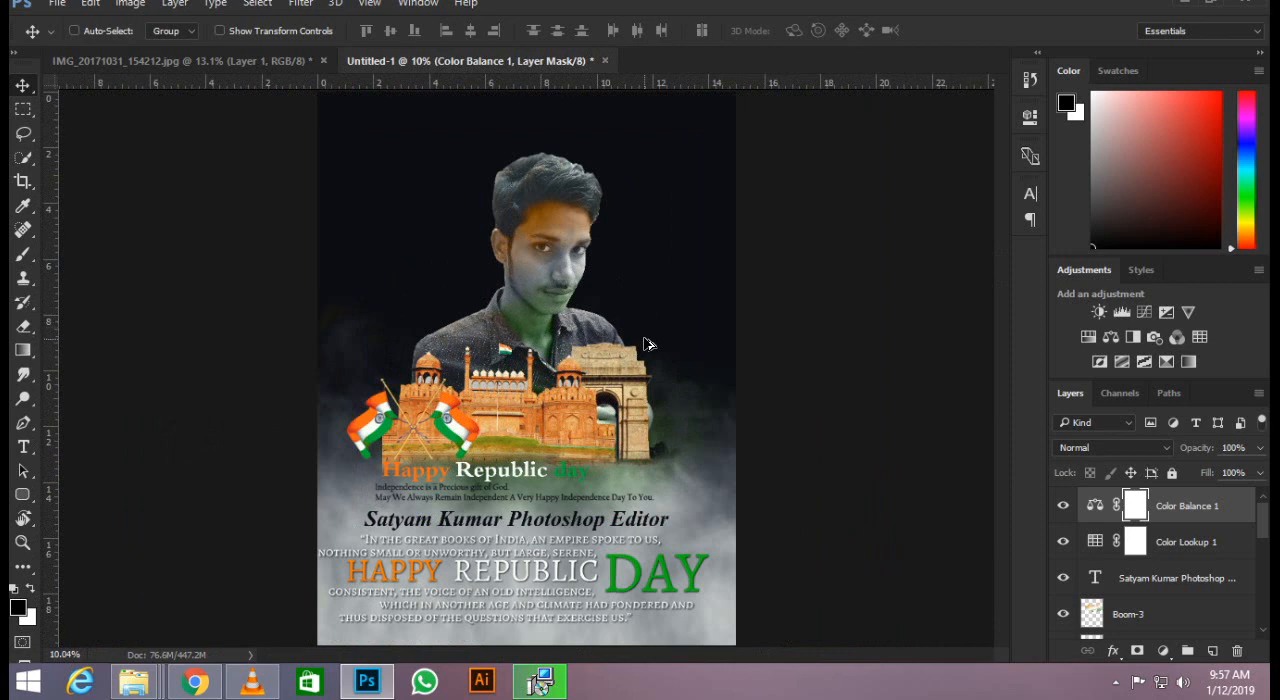
# Nudge the Happy Republic Day quote graphic slightly right to move it away from the poster's left edge.
pyautogui.press('ctrl')
pyautogui.keyDown('ctrl'); pyautogui.click(636, 562); pyautogui.keyUp('ctrl')
pyautogui.hotkey('ctrl', 'shift', 'Right')
pyautogui.hotkey('ctrl', 'shift', 'Right')
pyautogui.hotkey('ctrl', 'shift', 'Right')
pyautogui.hotkey('ctrl', 'shift', 'Right')
pyautogui.hotkey('ctrl', 'shift', 'Right')
pyautogui.hotkey('ctrl', 'shift', 'Right')
pyautogui.hotkey('ctrl', 'shift', 'Right')
pyautogui.hotkey('ctrl', 'shift', 'Right')
pyautogui.hotkey('ctrl', 'shift', 'Right')
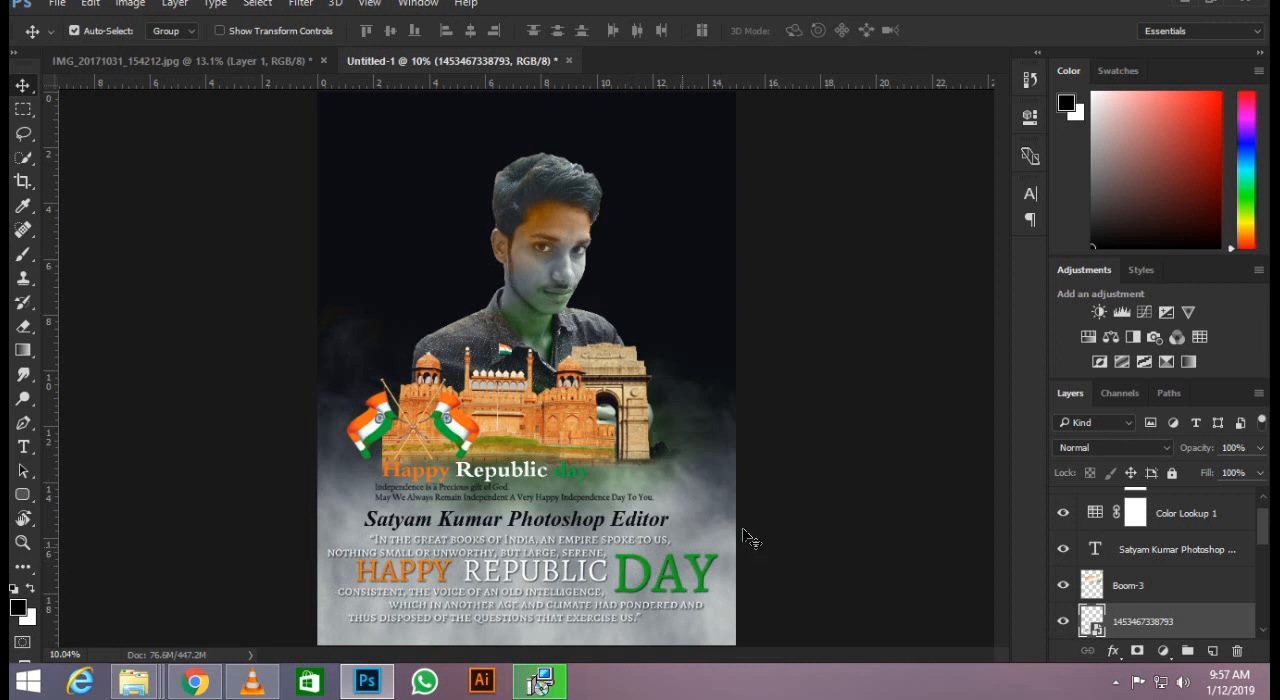
# Stamp all visible layers into a new layer above Color Balance 1 and open the Camera Raw Filter on it.
pyautogui.scroll(1, 1217, 528)
pyautogui.click(1187, 517)
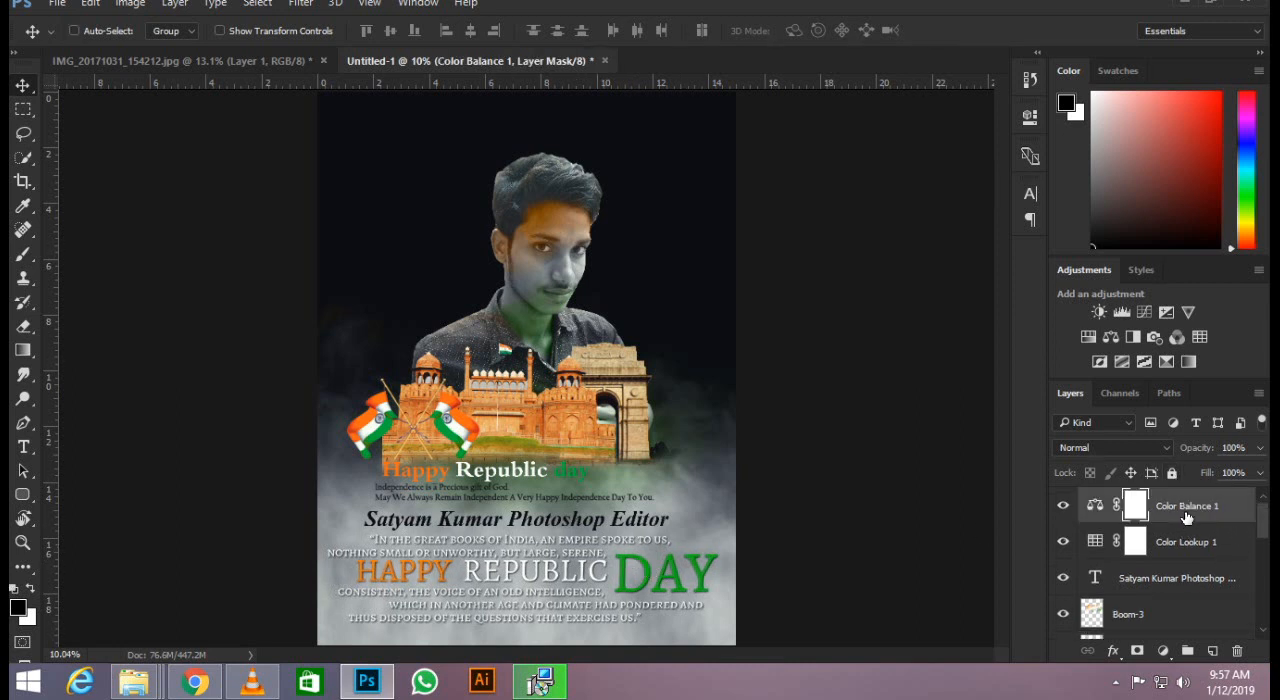
pyautogui.hotkey('ctrl', 'shift', 'alt', 'e')
pyautogui.click(302, 4)
pyautogui.click(358, 108)
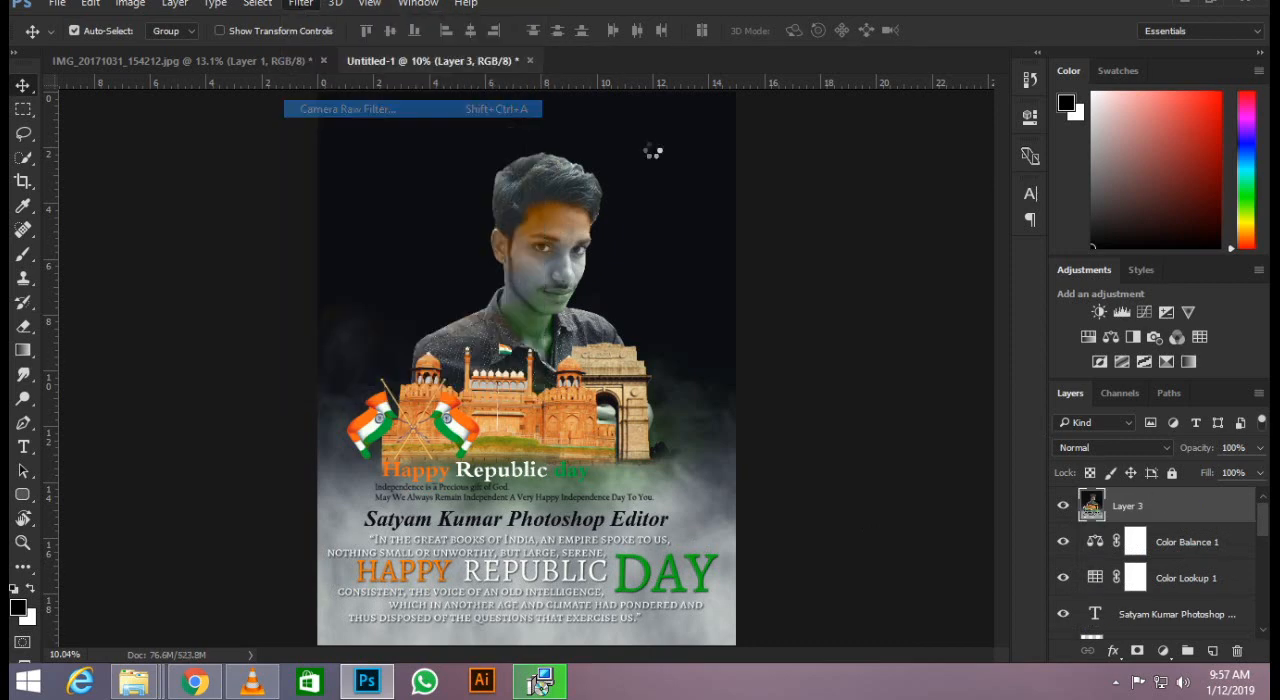
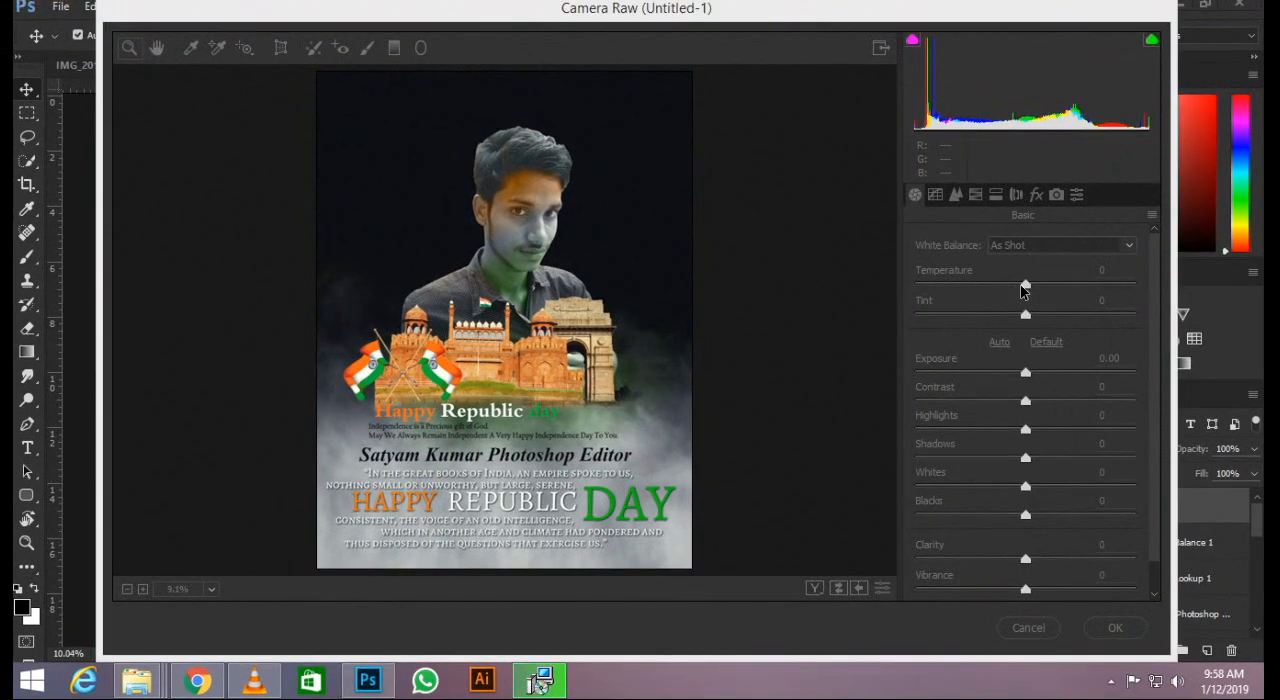
# Set Temperature +8, Tint +1, Exposure -0.40, Contrast +46, Highlights +1, Shadows -5, Whites -10 and Blacks +5 in the Basic adjustments.
pyautogui.moveTo(1024, 290); pyautogui.dragTo(1032, 320)
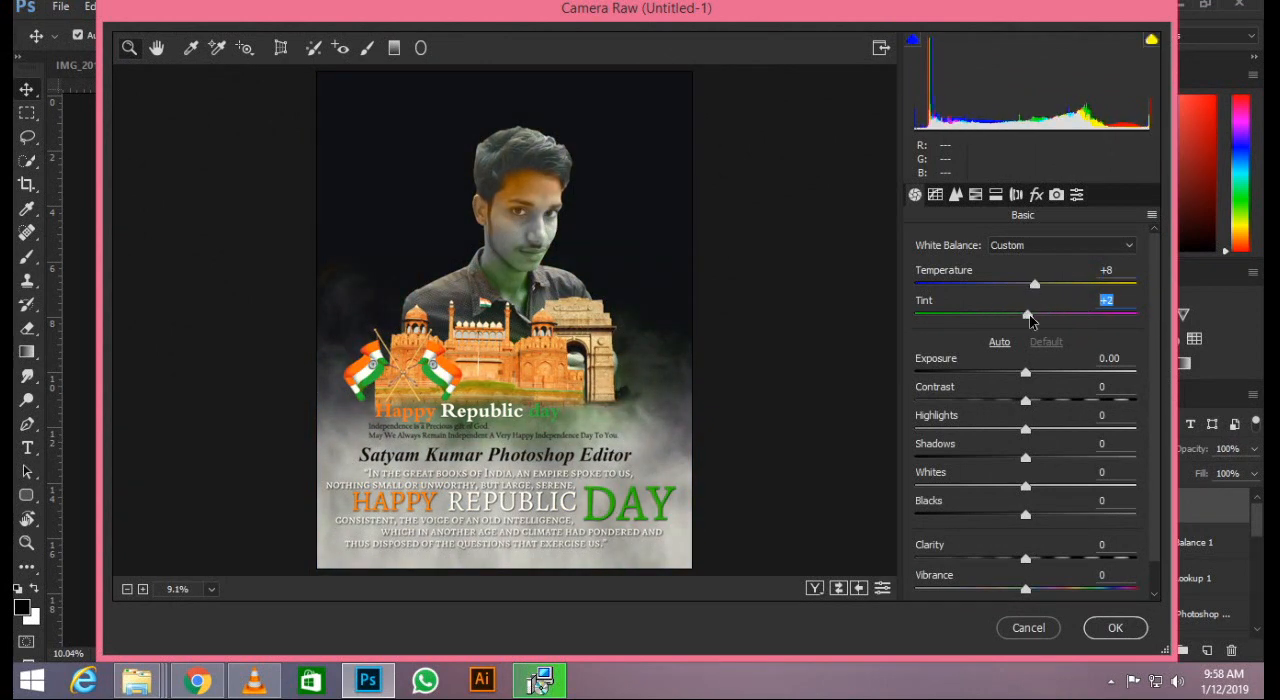
pyautogui.moveTo(1027, 370); pyautogui.dragTo(1076, 400)
pyautogui.moveTo(1024, 431); pyautogui.dragTo(1033, 517)
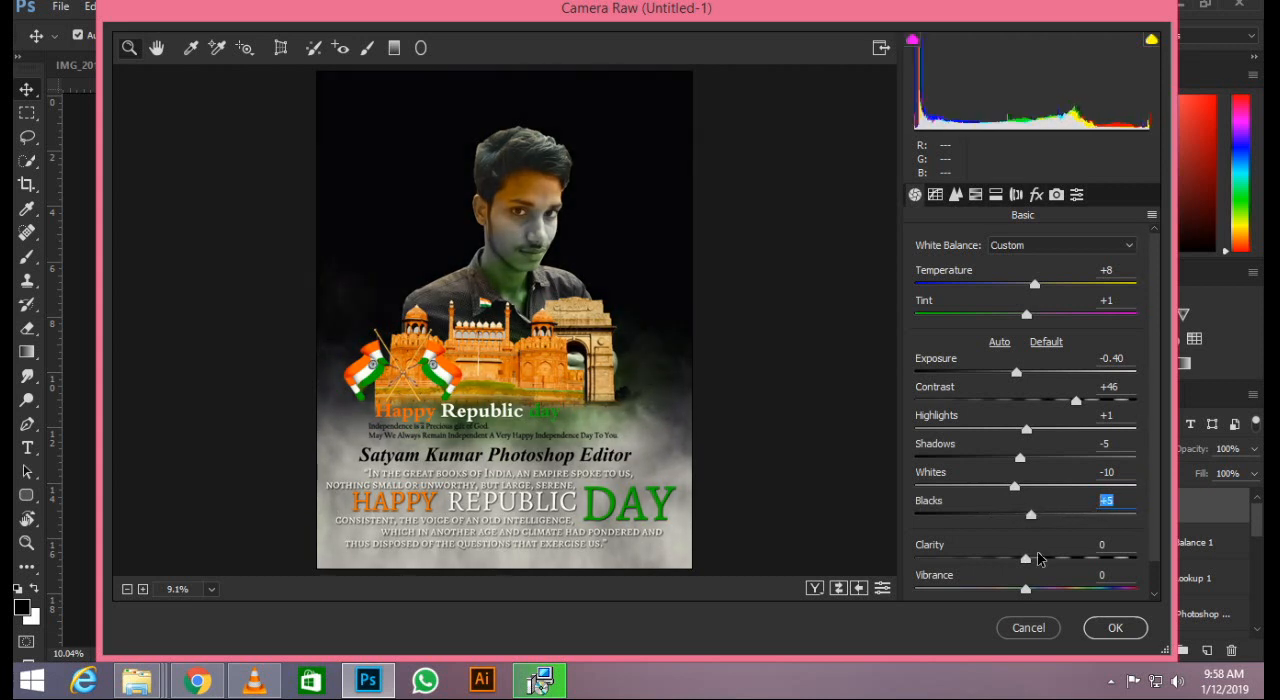
# Add a moderate amount of clarity and a slight vibrance boost to the stamped poster layer.
pyautogui.moveTo(1028, 559); pyautogui.dragTo(1146, 550)
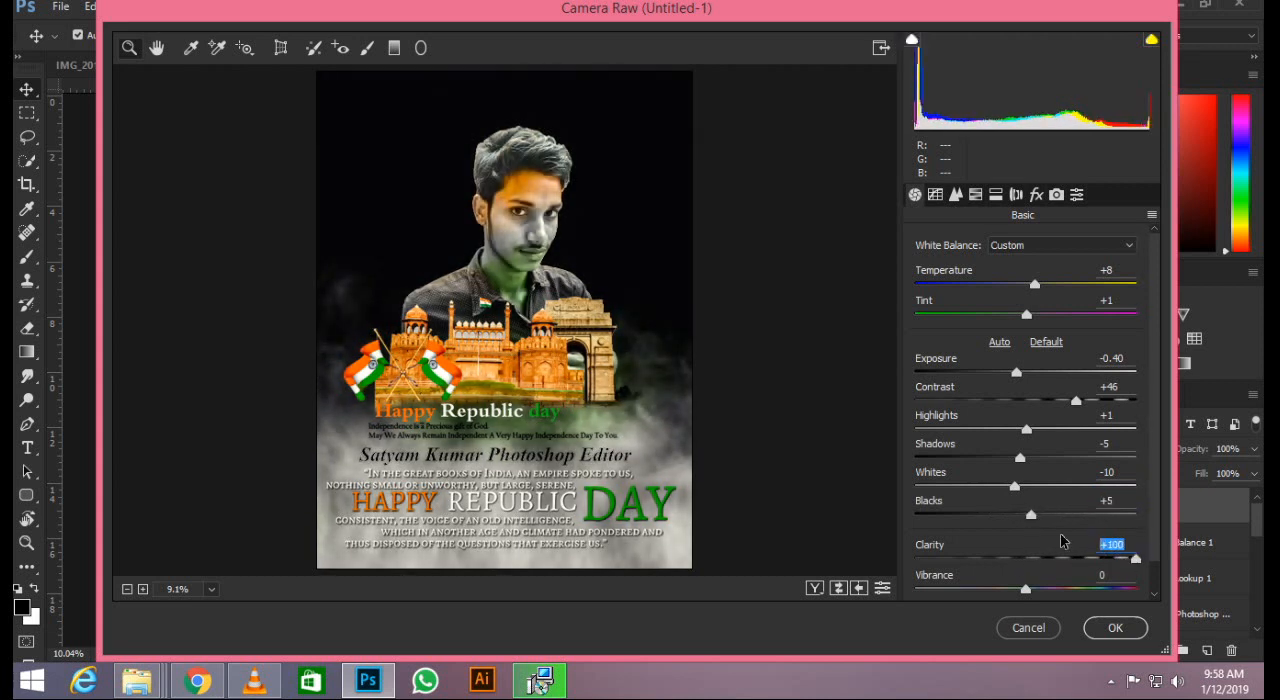
pyautogui.moveTo(1062, 541)
pyautogui.mouseDown()
pyautogui.moveTo(1008, 540)
pyautogui.moveTo(1040, 545)
pyautogui.mouseUp()
pyautogui.moveTo(1040, 589)
pyautogui.mouseDown()
pyautogui.moveTo(1072, 591)
pyautogui.moveTo(1046, 590)
pyautogui.mouseUp()
# Smooth the poster by setting the luminance noise reduction to 65.
pyautogui.click(953, 198)
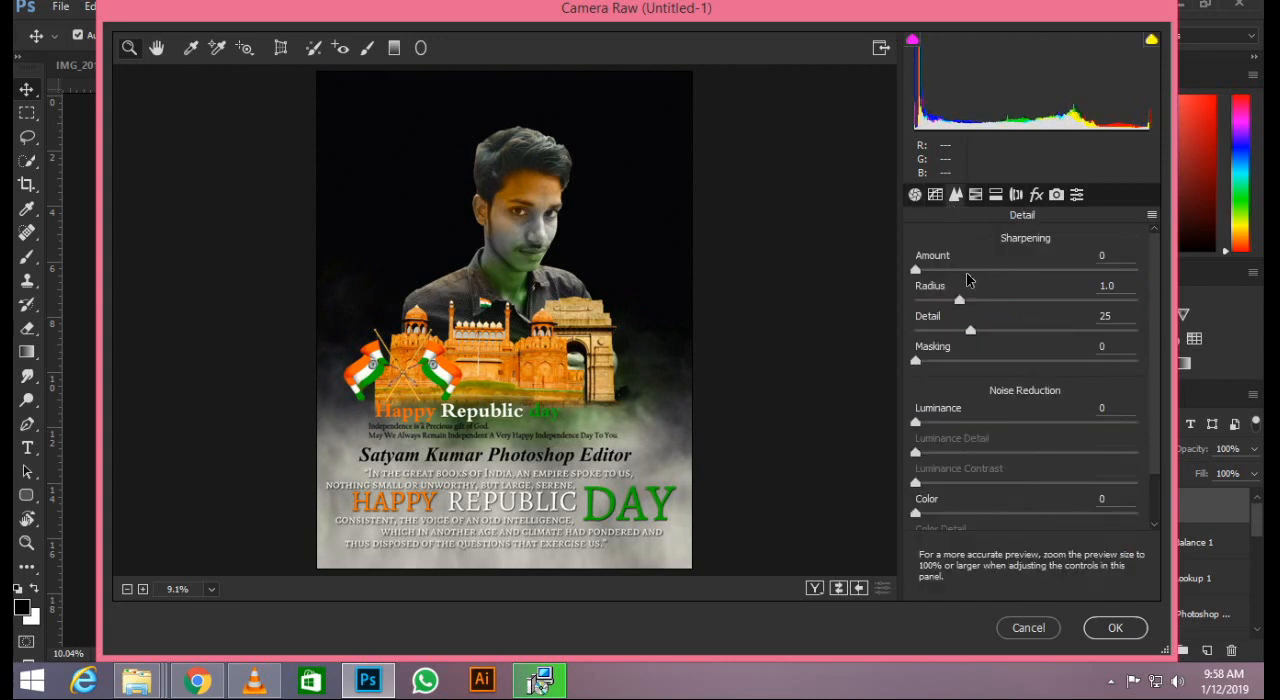
pyautogui.moveTo(917, 421); pyautogui.dragTo(994, 421)
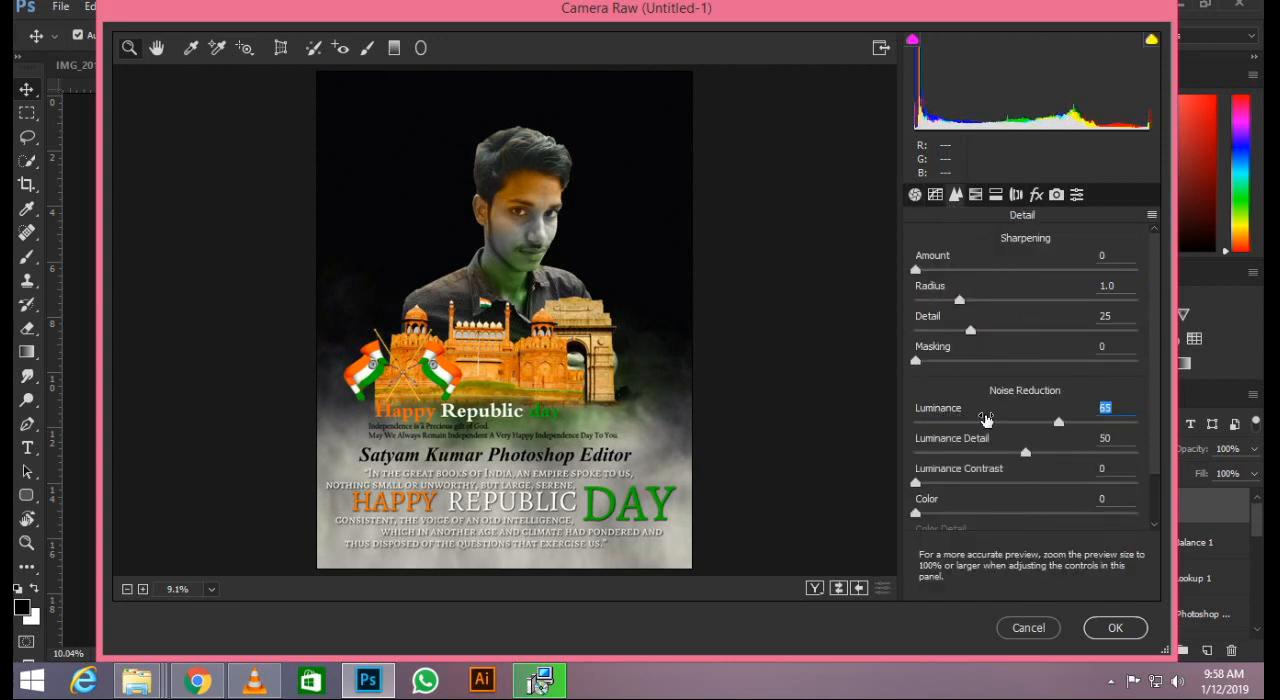
# Darken the poster's edges with a negative post-crop vignetting amount and apply the Camera Raw Filter.
pyautogui.click(977, 196)
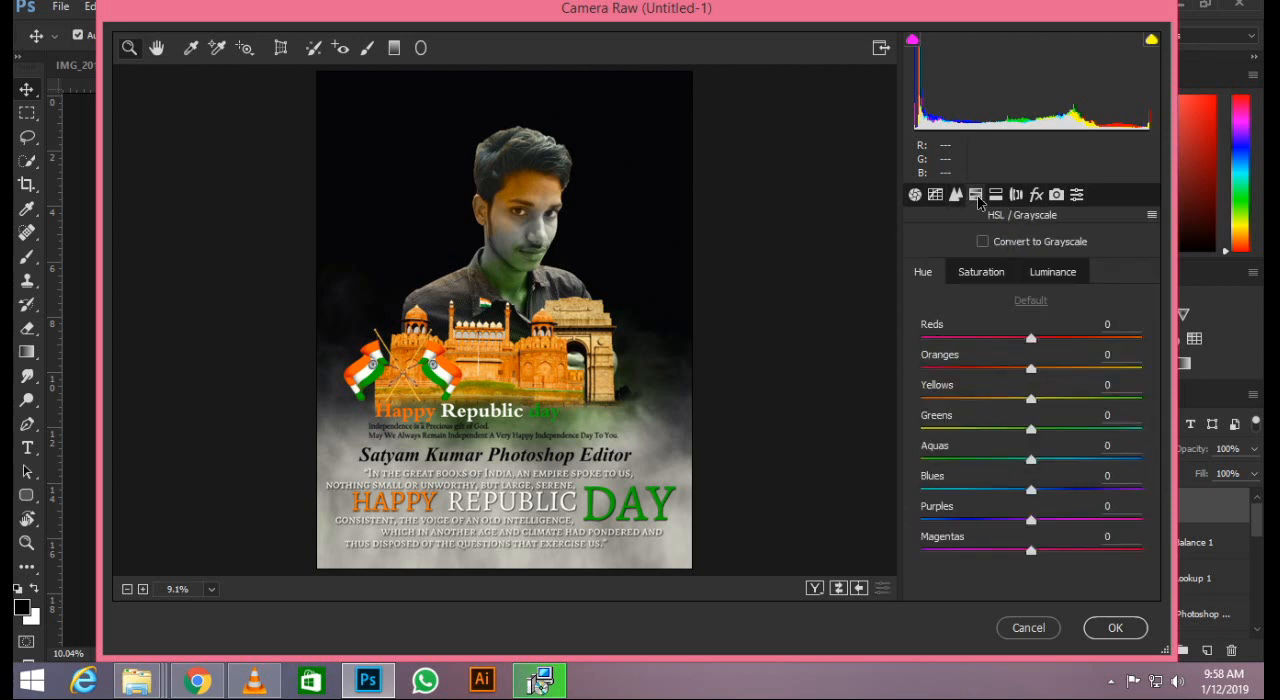
pyautogui.click(996, 196)
pyautogui.click(1016, 196)
pyautogui.click(1036, 196)
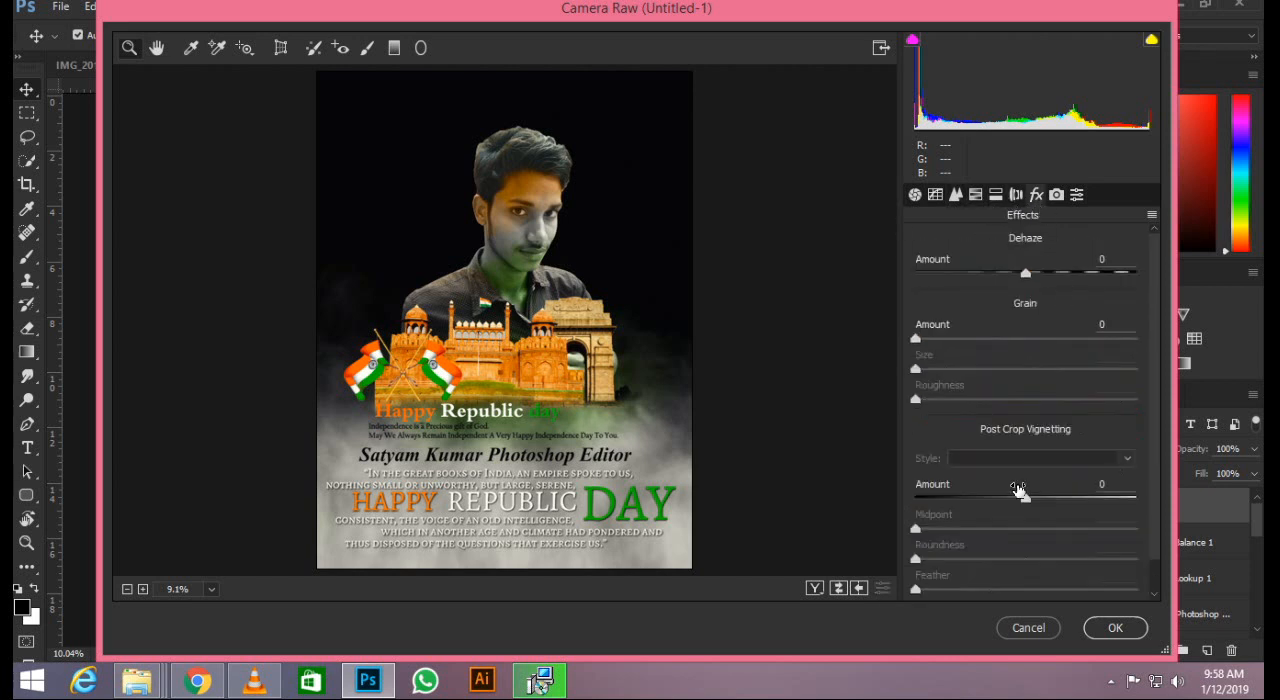
pyautogui.moveTo(1028, 500); pyautogui.dragTo(990, 491)
pyautogui.click(1116, 628)
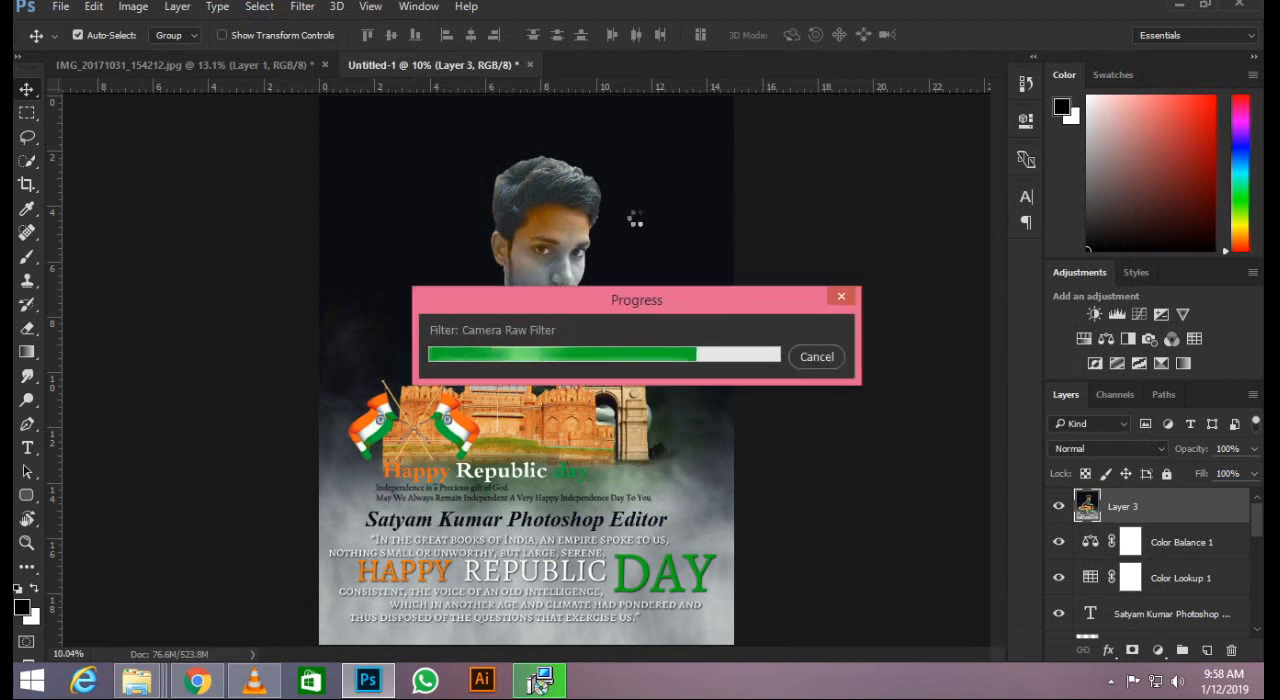
# Examine the graded eyes, shirt, monuments and flags up close, and inspect the whole poster.
pyautogui.scroll(20, 590, 262)
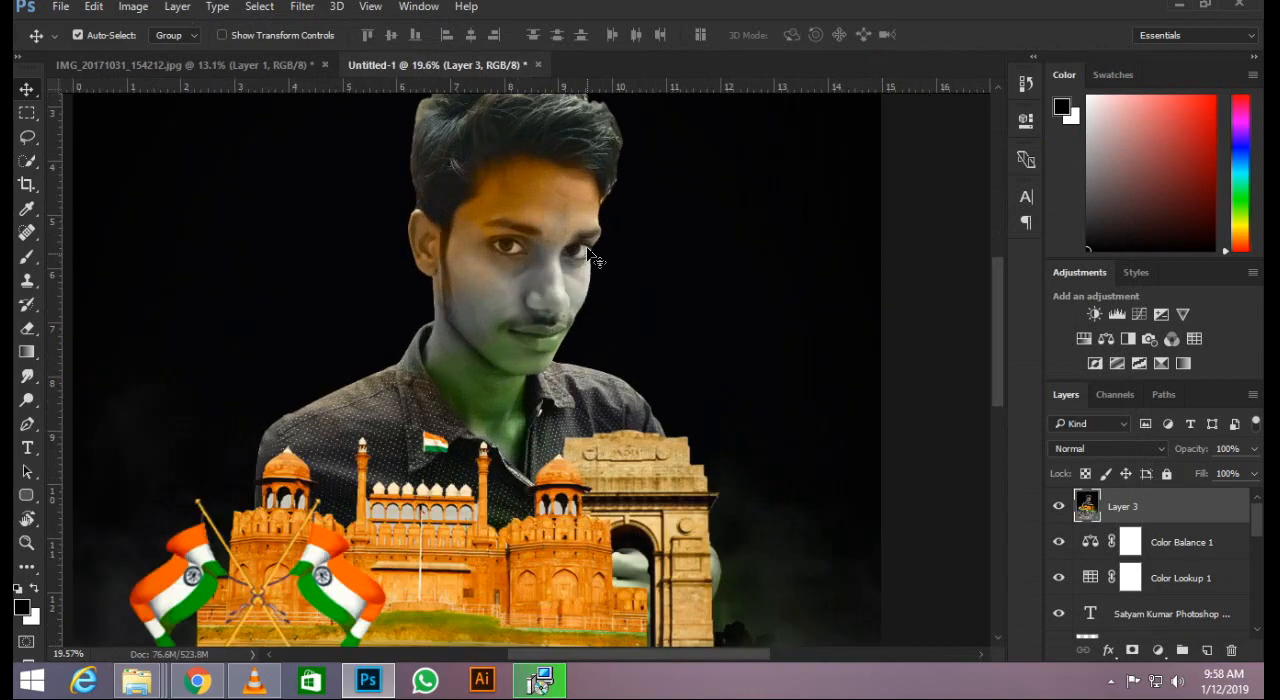
pyautogui.scroll(5, 586, 280)
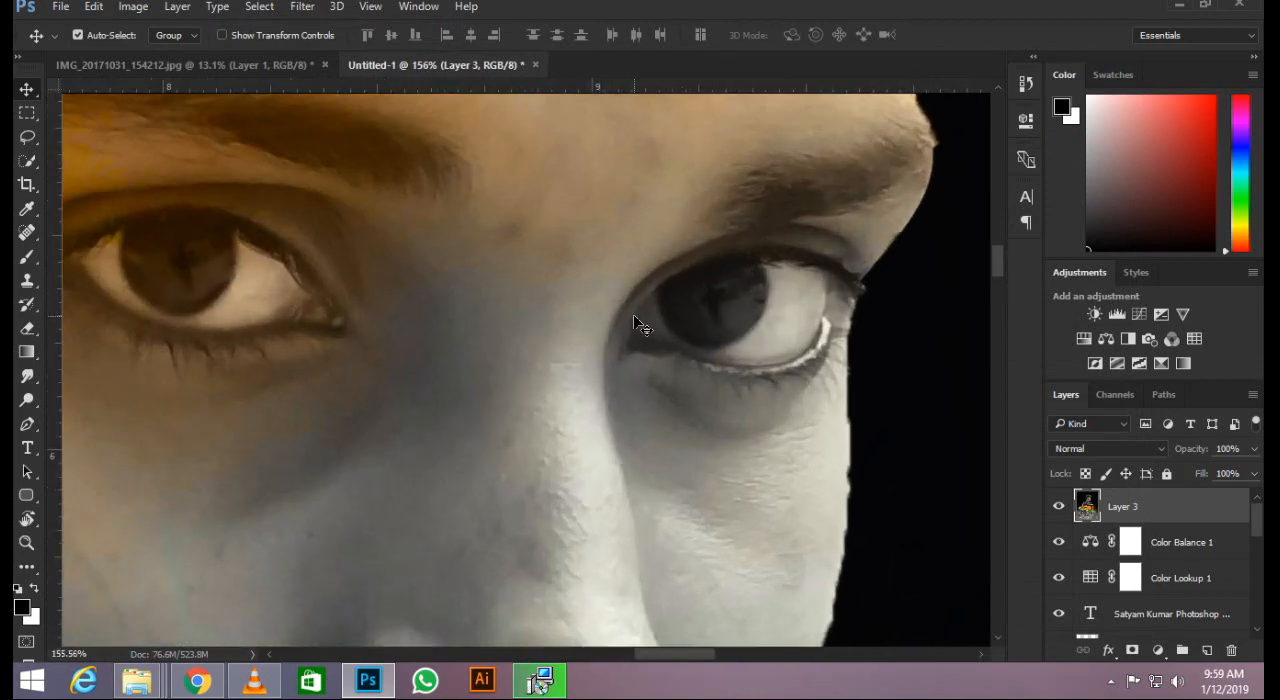
pyautogui.scroll(-8, 636, 298)
pyautogui.scroll(-6, 636, 298)
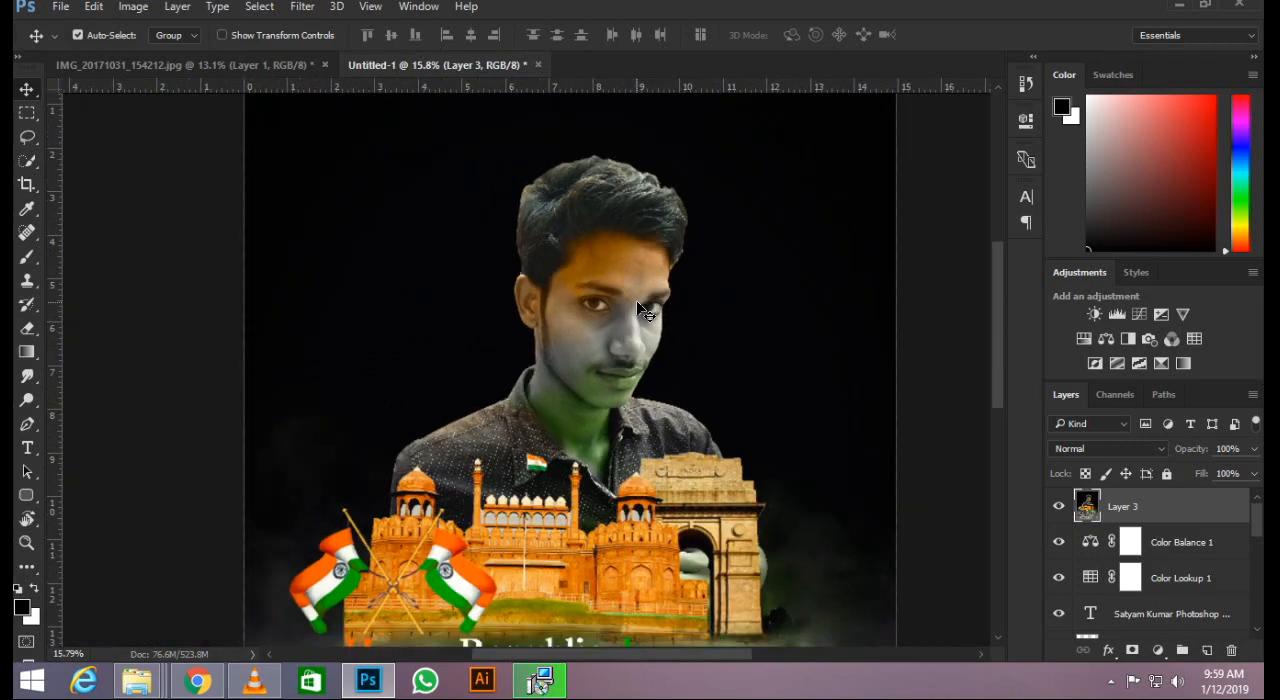
pyautogui.scroll(4, 580, 358)
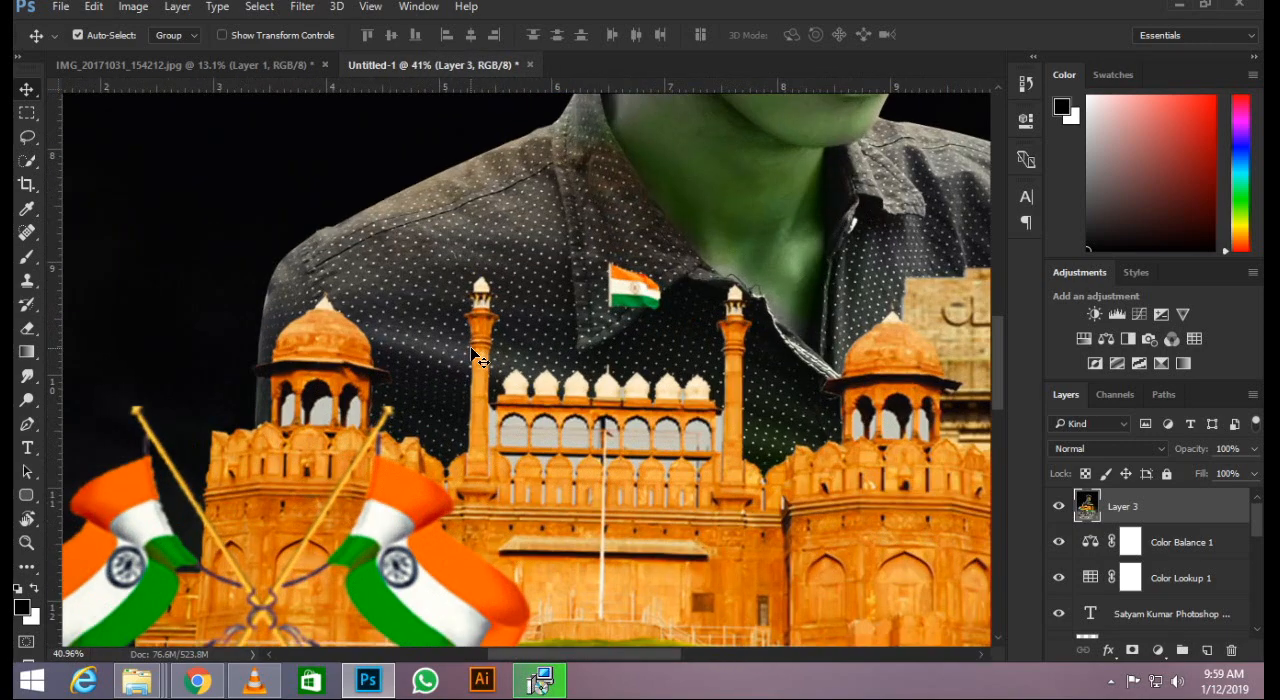
pyautogui.scroll(-6, 505, 320)
pyautogui.scroll(-3, 588, 298)
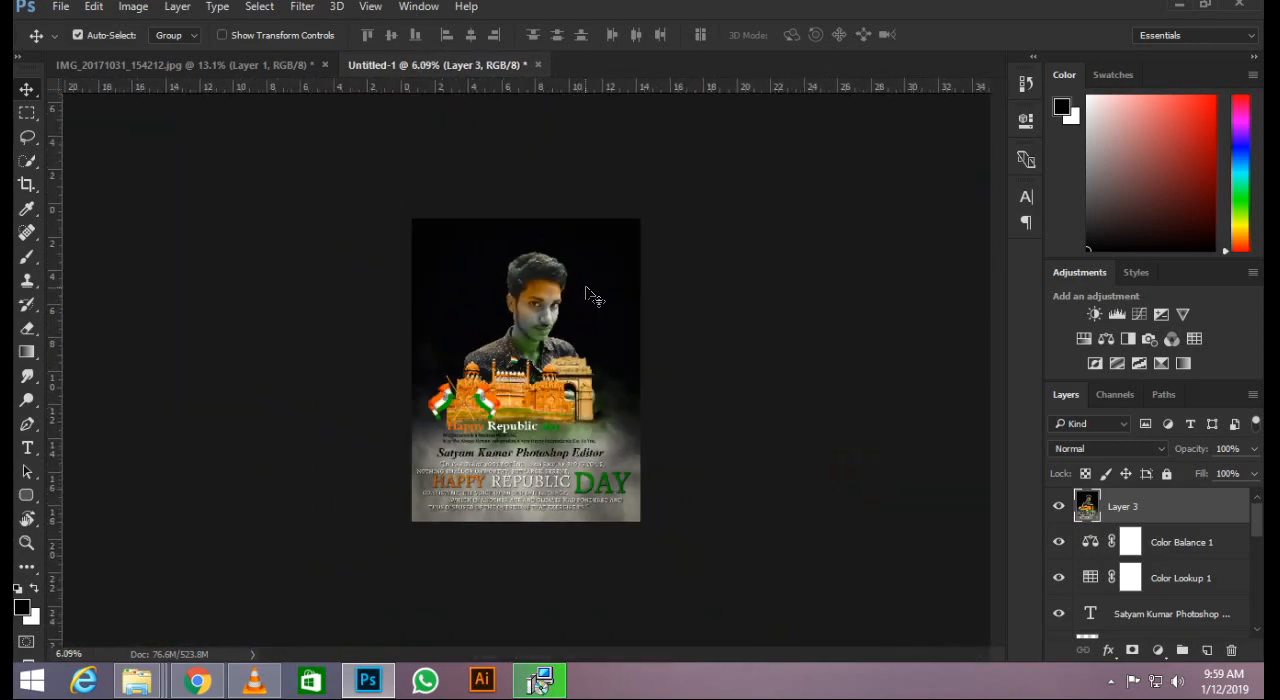
pyautogui.scroll(2, 586, 294)
pyautogui.scroll(1, 651, 266)
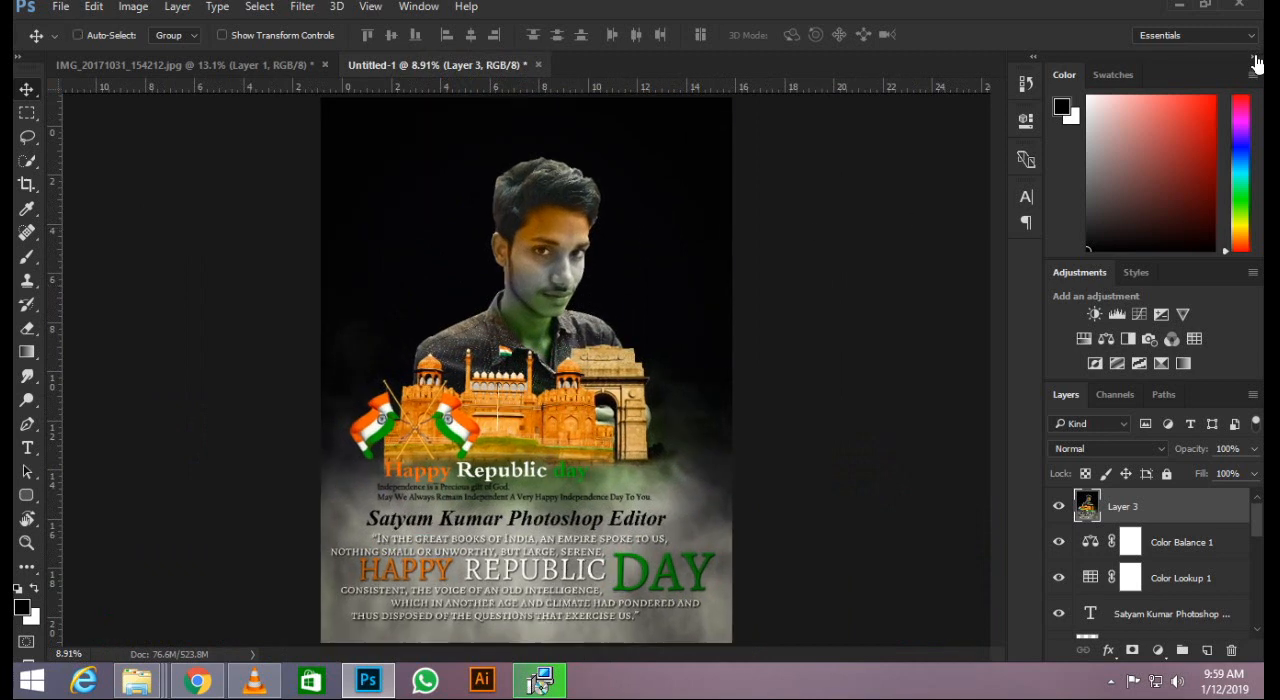